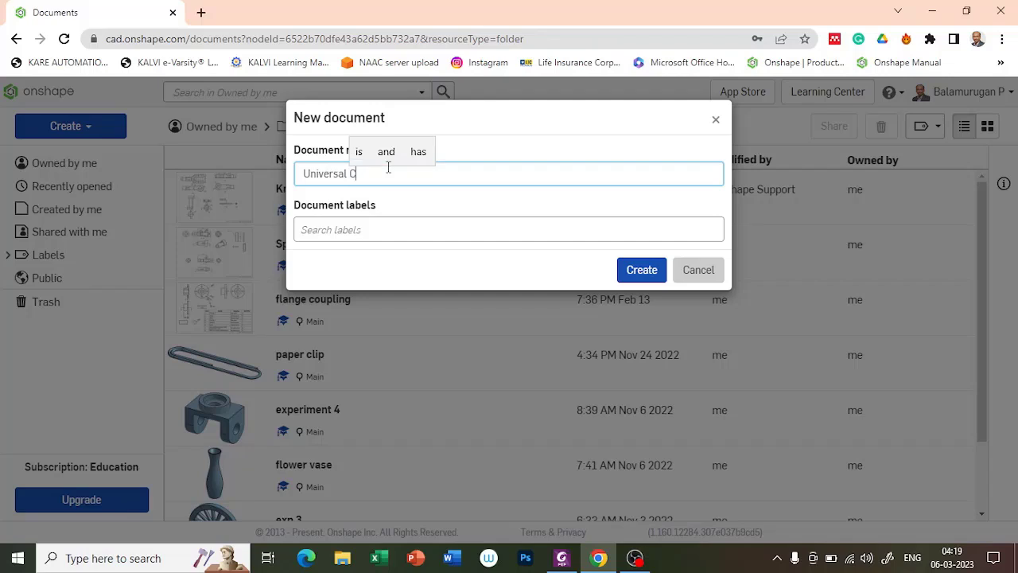
# Step: Name the new document Universal Coupling and create it
pyautogui.write('ling')
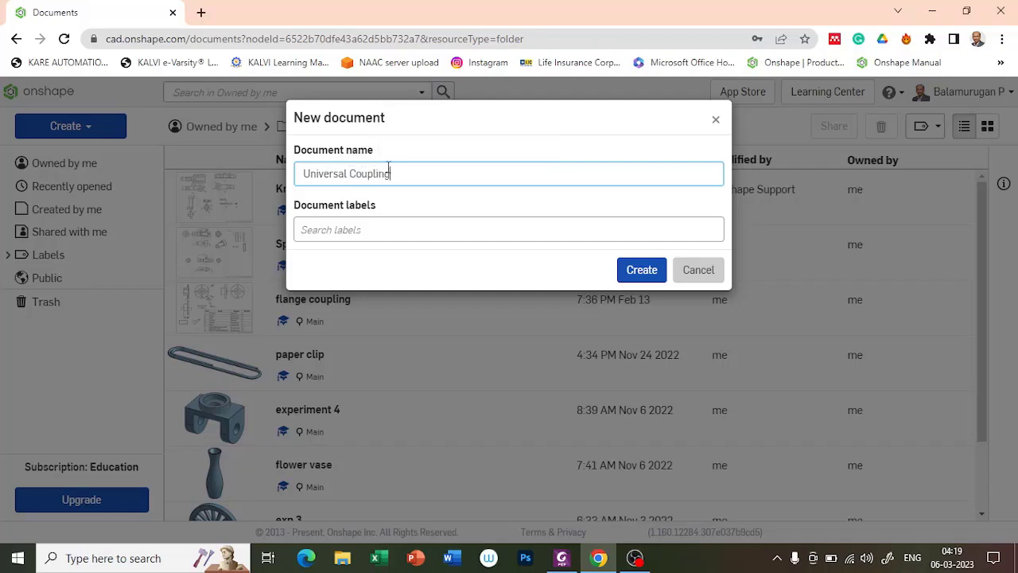
pyautogui.click(643, 276)
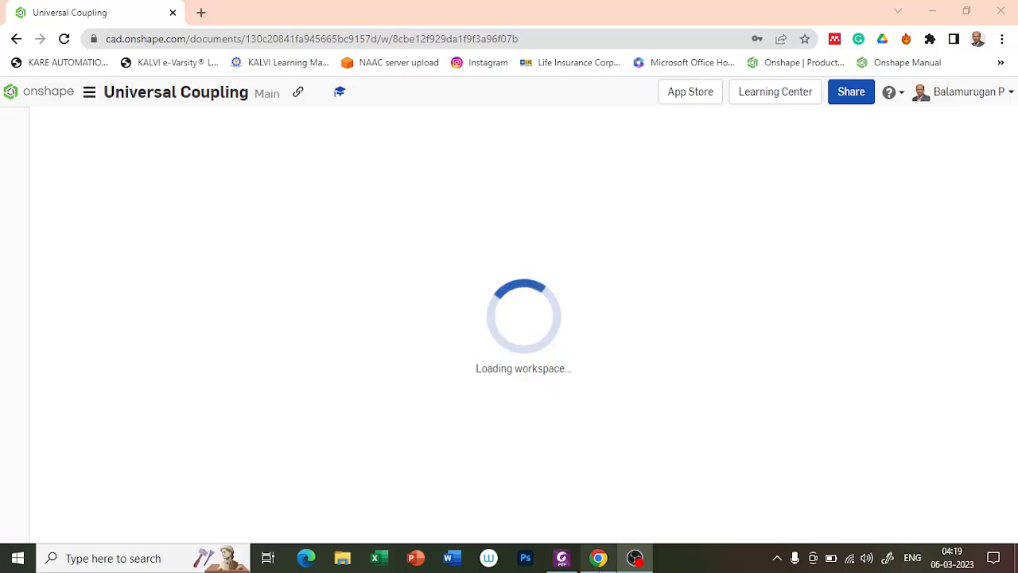
pyautogui.moveTo(641, 560)
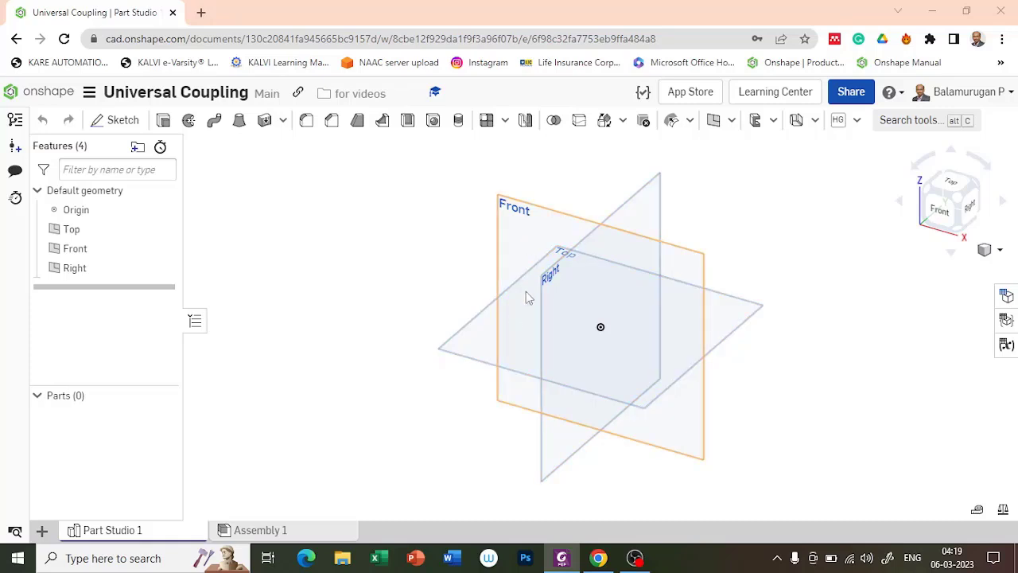
# Step: Start a sketch on the Top plane and view it face-on
pyautogui.click(485, 345)
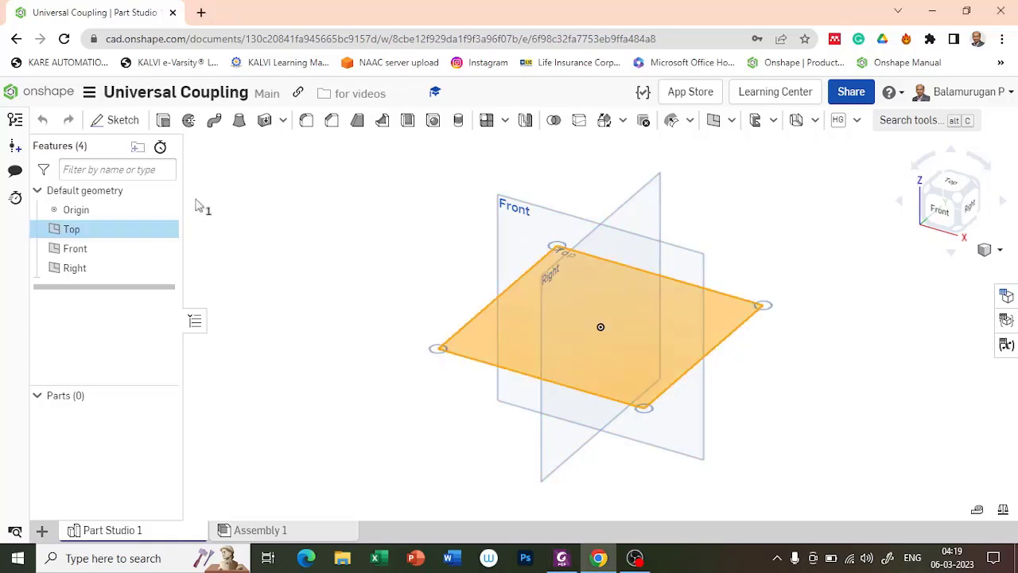
pyautogui.click(120, 127)
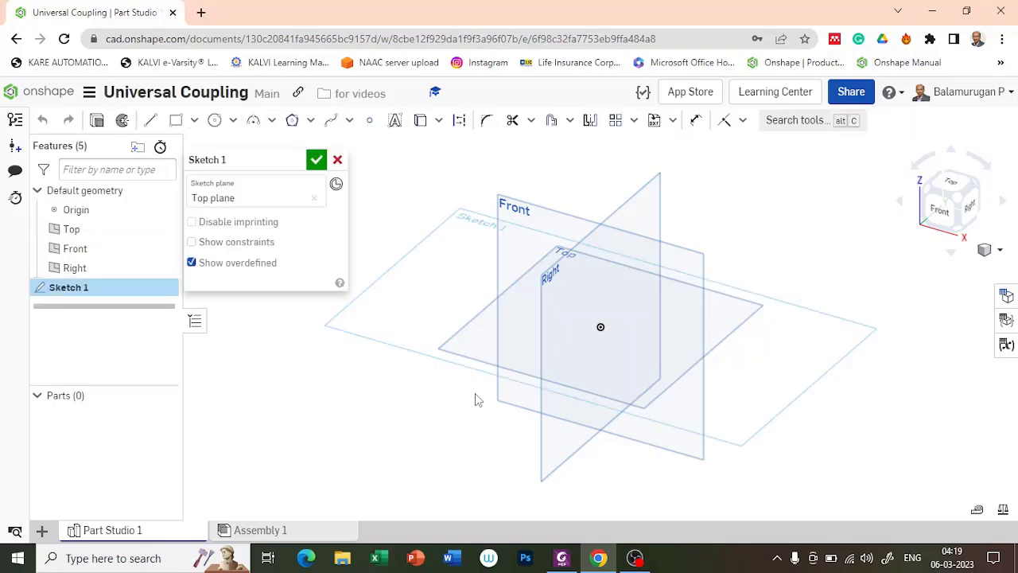
pyautogui.press('n')
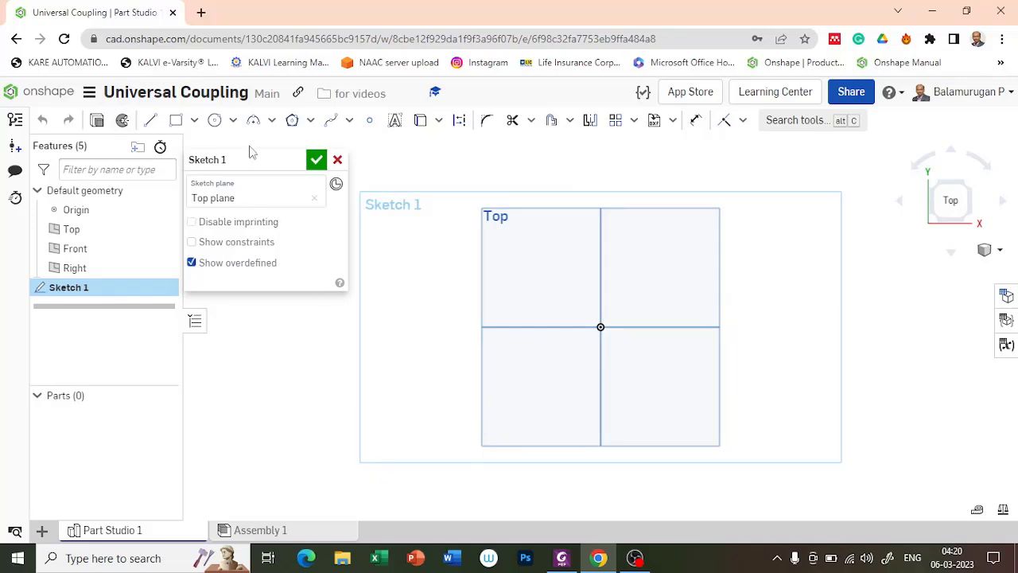
# Step: Sketch a corner rectangle 57 mm tall and 10 mm wide, with its right edge on the vertical axis through the origin
pyautogui.click(151, 122)
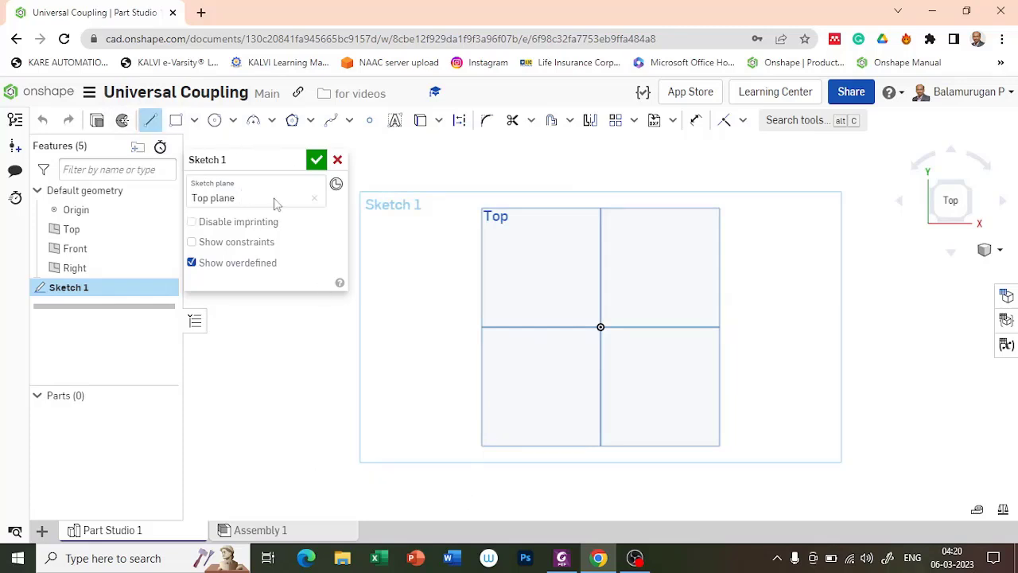
pyautogui.click(176, 120)
pyautogui.click(579, 267)
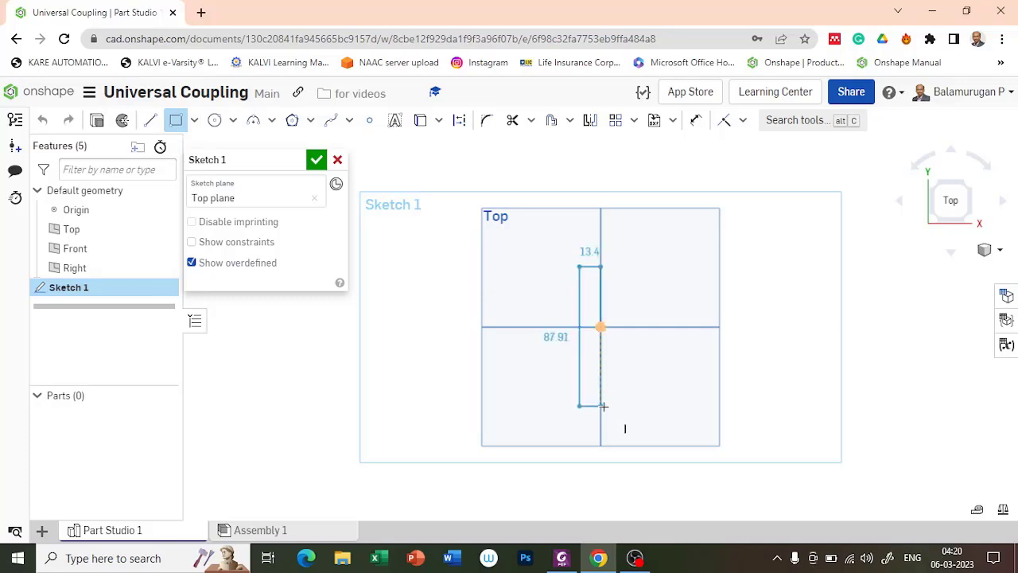
pyautogui.click(601, 404)
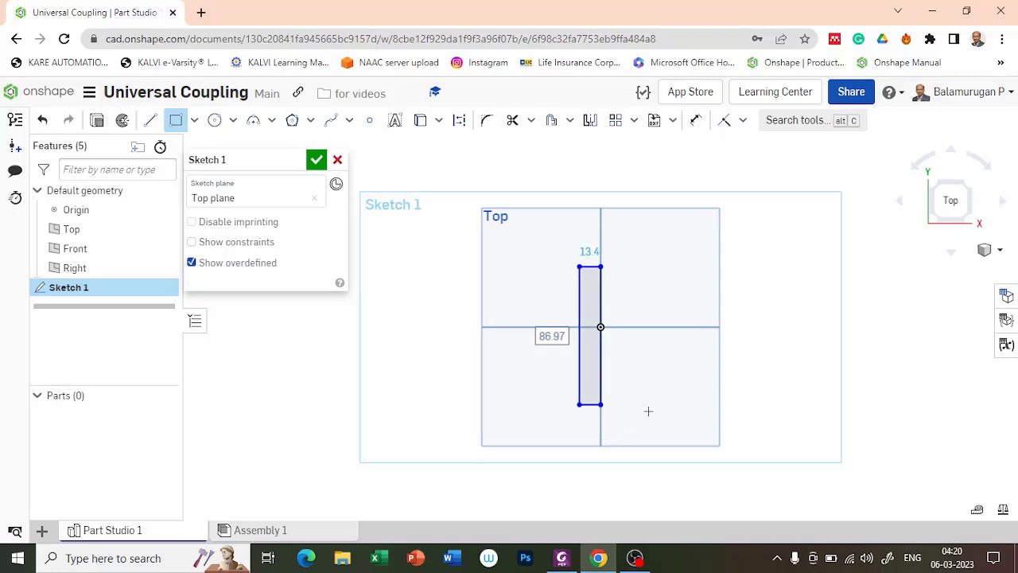
pyautogui.write('57')
pyautogui.press('Return')
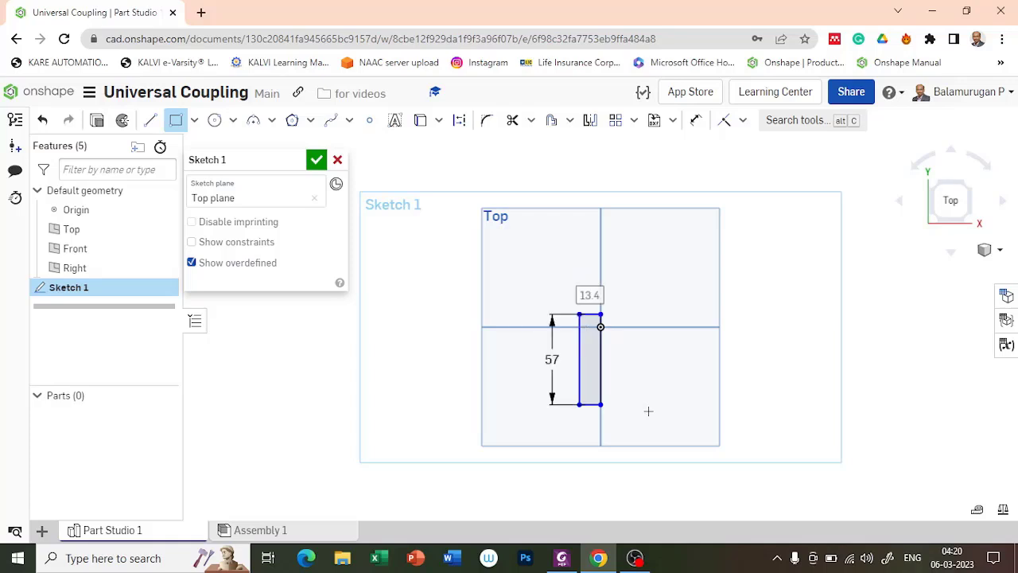
pyautogui.click(583, 355)
pyautogui.write('10')
pyautogui.press('Return')
# Step: Dimension the rectangle's top edge at 57/2 mm from the horizontal axis to centre it vertically on the origin
pyautogui.scroll(5, 626, 286)
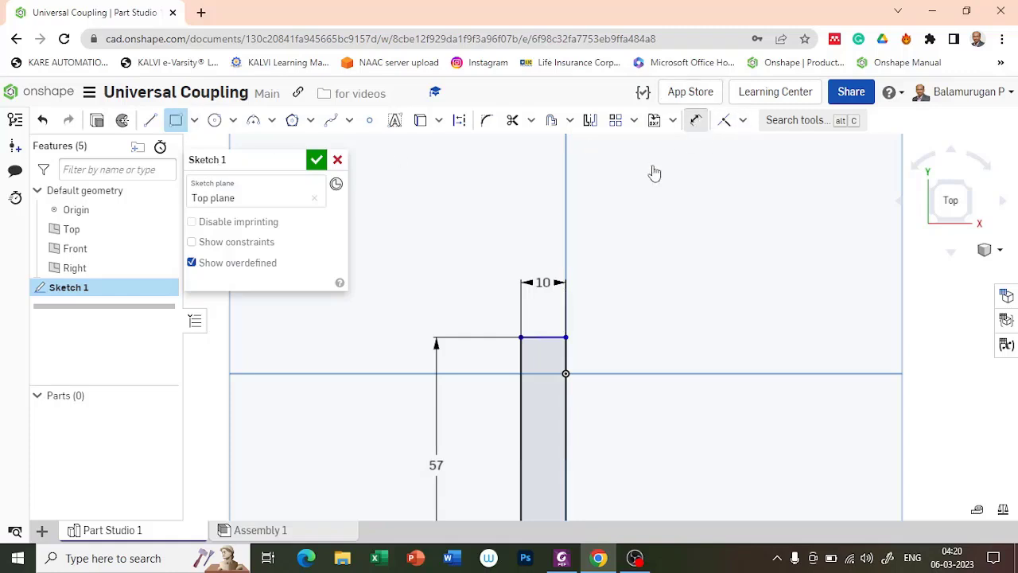
pyautogui.click(695, 120)
pyautogui.click(537, 335)
pyautogui.click(535, 373)
pyautogui.click(532, 370)
pyautogui.write('57/2')
pyautogui.press('Return')
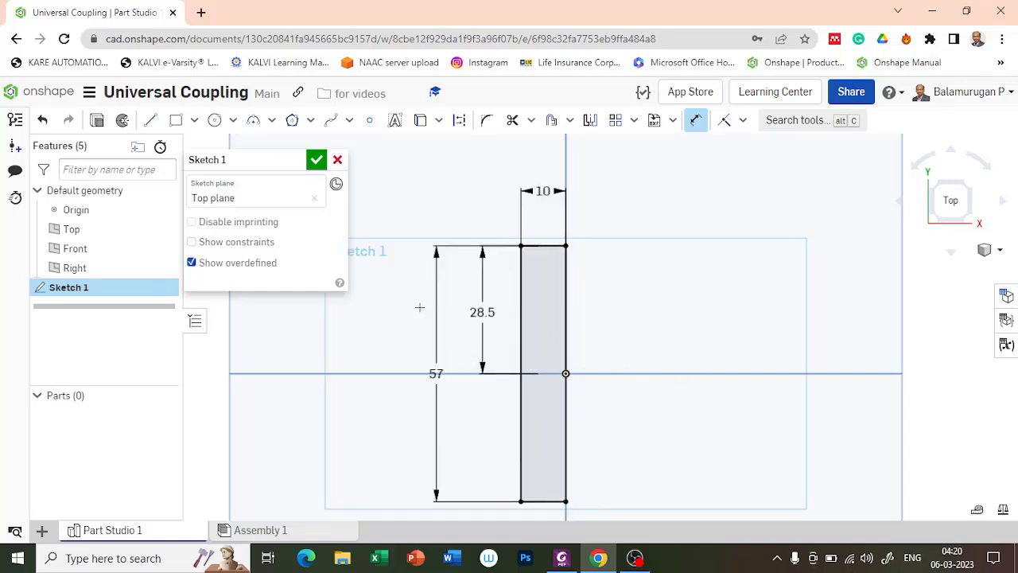
# Step: Sketch two concentric circles, 16 mm and 30 mm in diameter, centred on the horizontal axis to the right of the rectangle
pyautogui.click(213, 119)
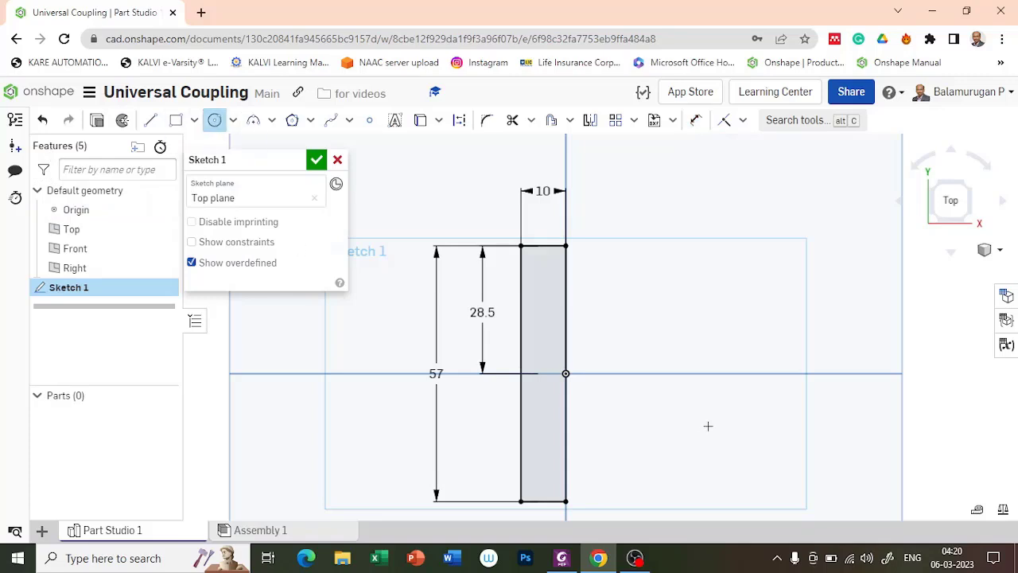
pyautogui.click(665, 373)
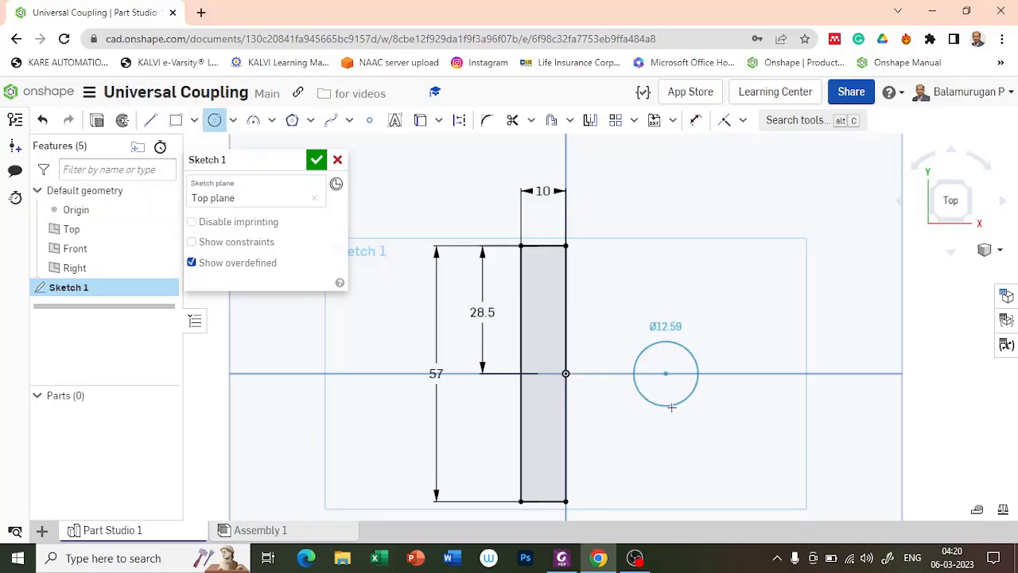
pyautogui.click(672, 406)
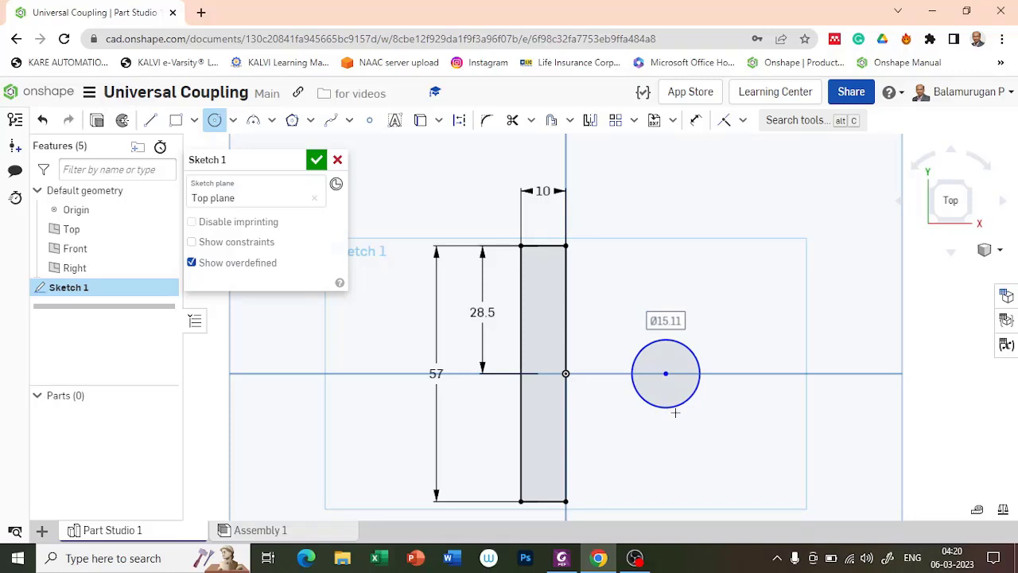
pyautogui.write('16')
pyautogui.press('Return')
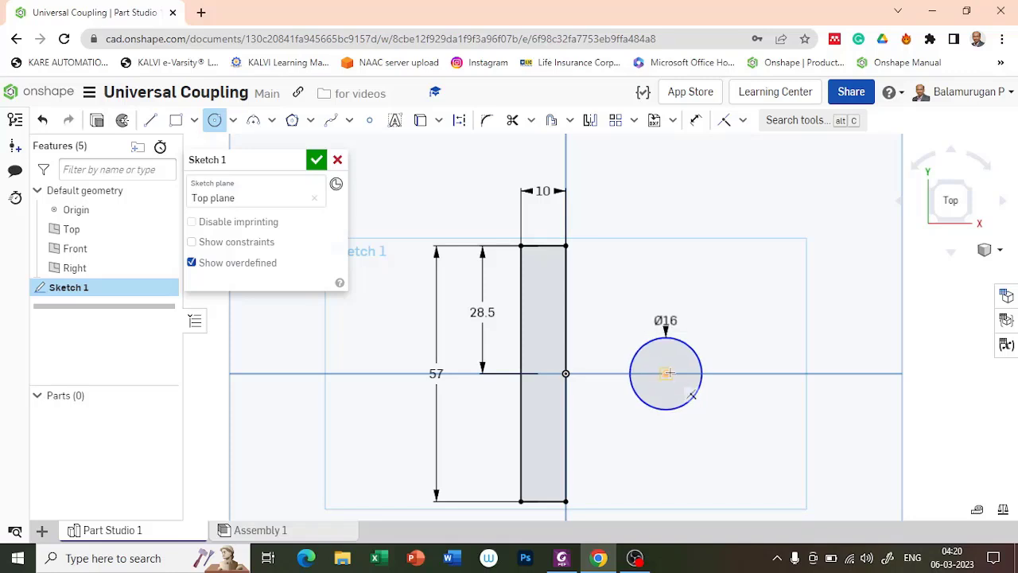
pyautogui.click(666, 373)
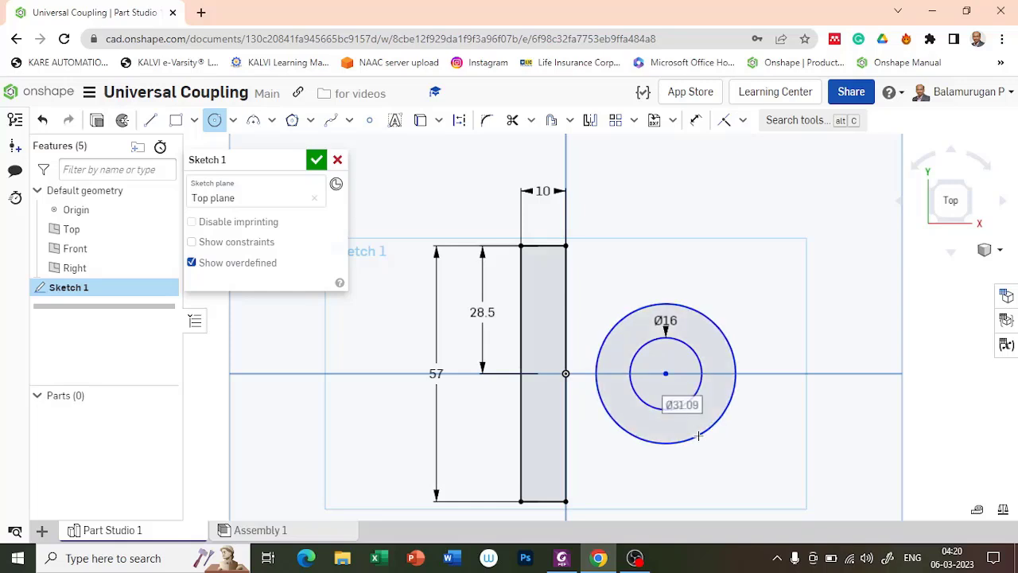
pyautogui.write('30')
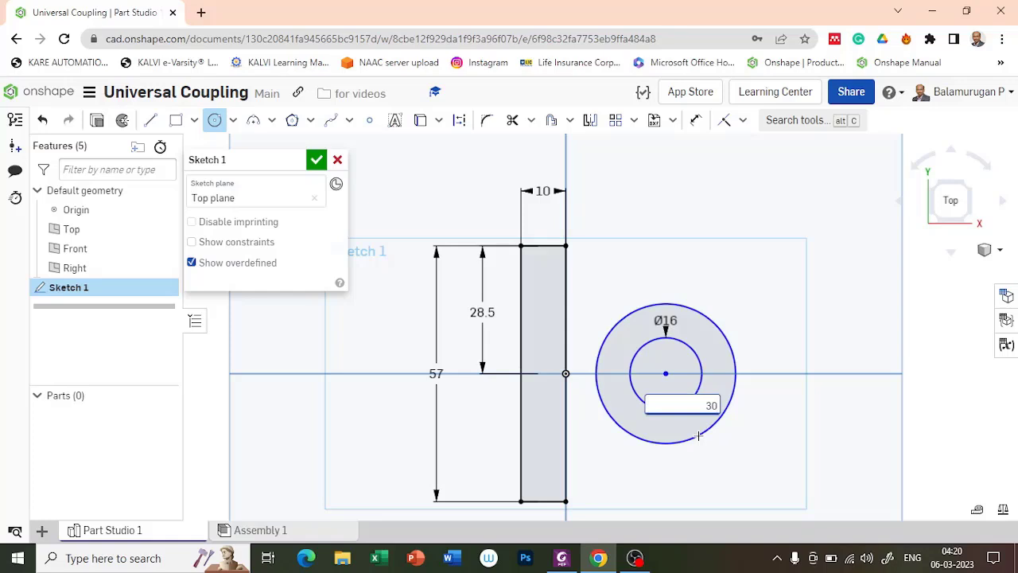
pyautogui.press('Return')
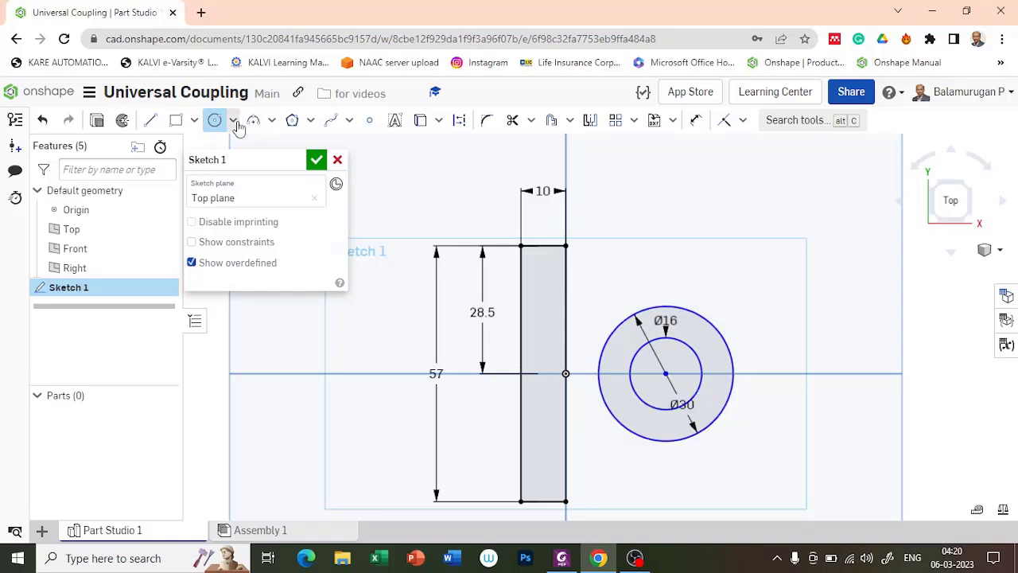
# Step: Draw two lines from the rectangle's upper and lower right corners, each tangent to the 30 mm circle
pyautogui.click(150, 120)
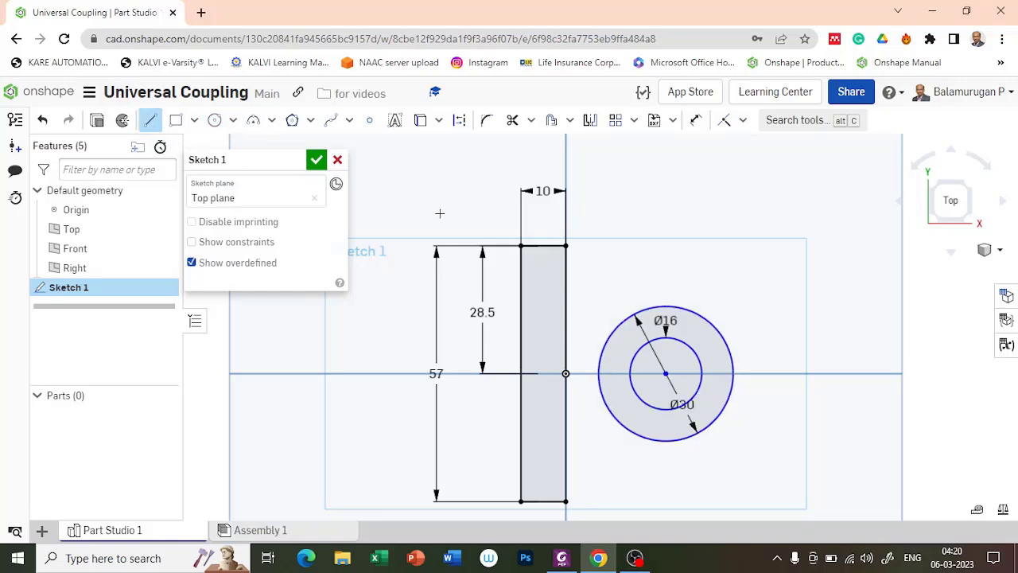
pyautogui.click(565, 246)
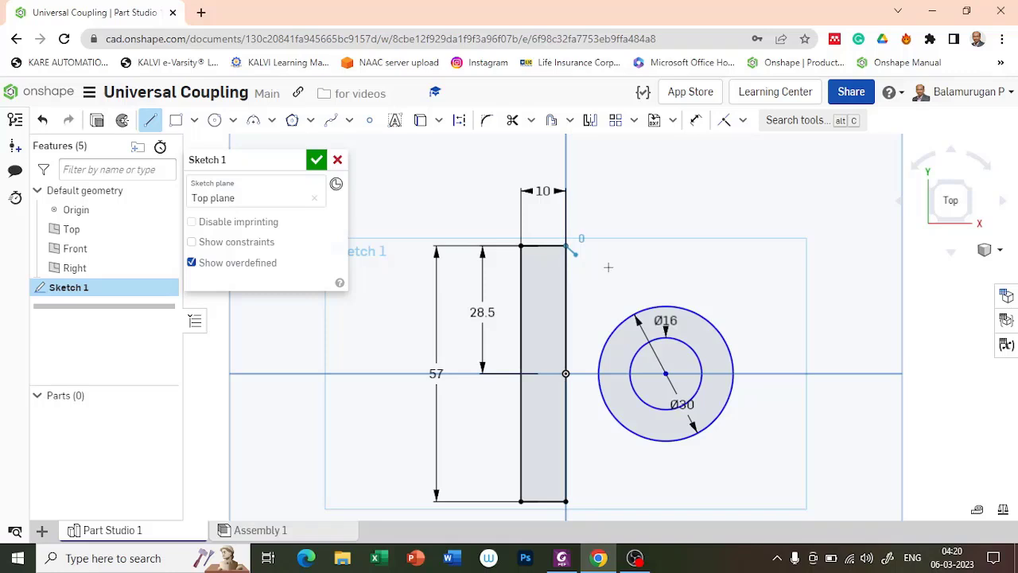
pyautogui.click(696, 314)
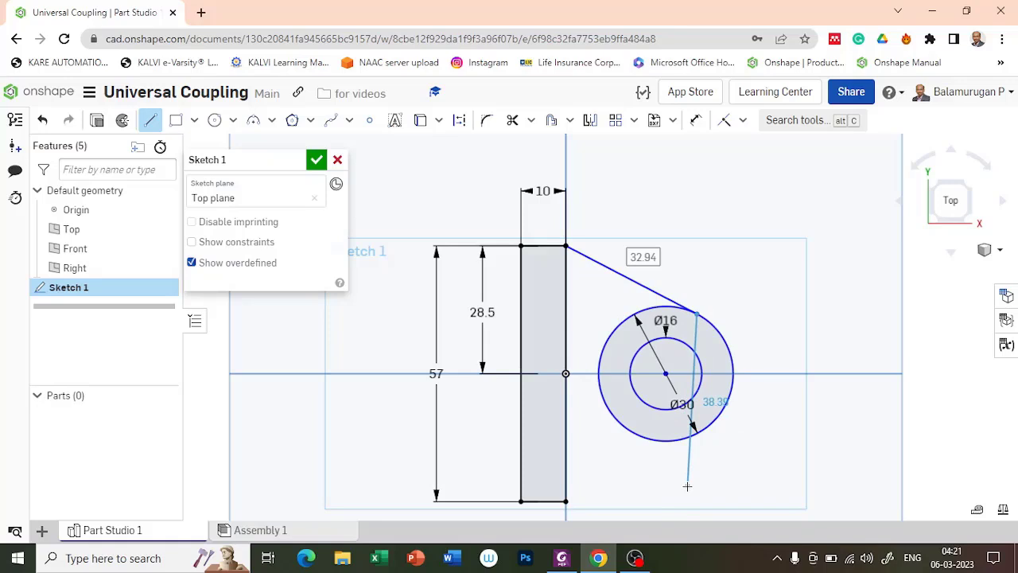
pyautogui.press('Escape')
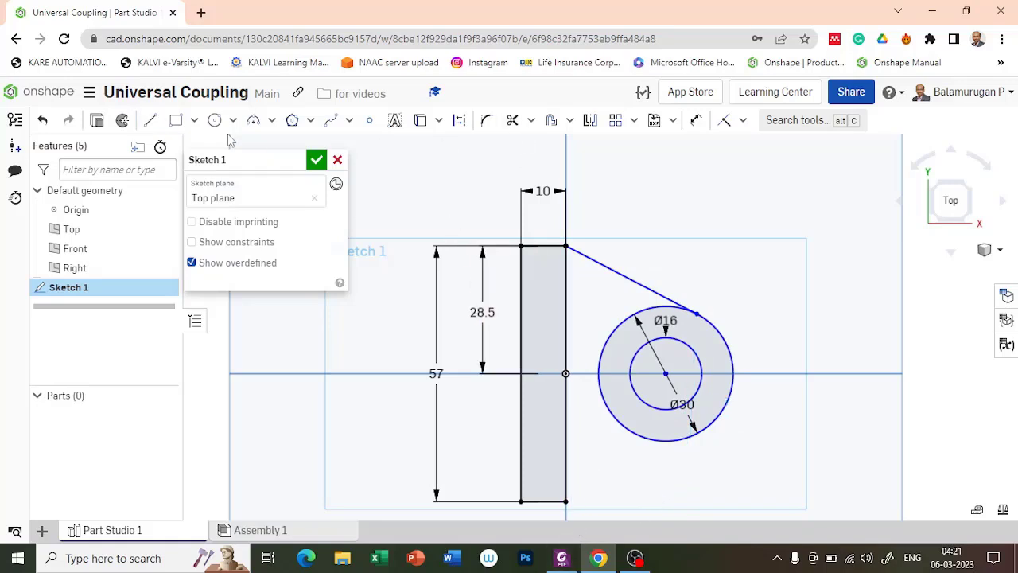
pyautogui.click(153, 120)
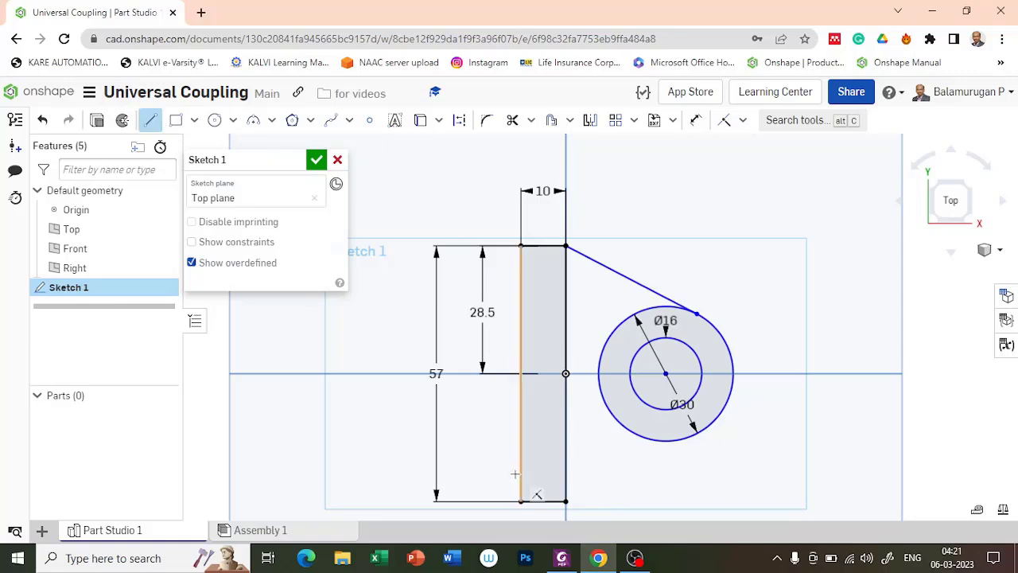
pyautogui.click(566, 501)
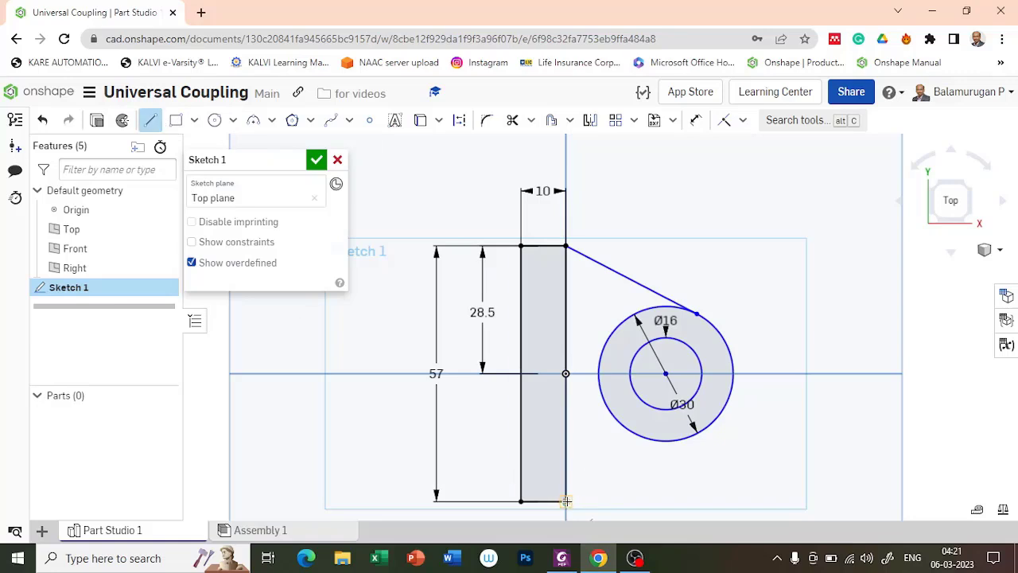
pyautogui.click(694, 434)
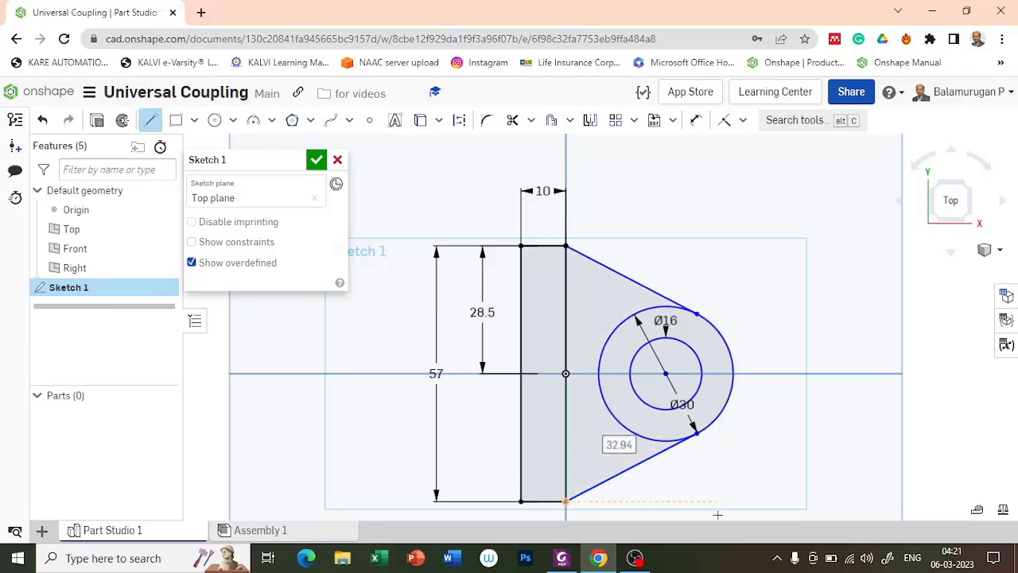
# Step: Set the distance between the rectangle's right edge and the circles' centre to 18 mm
pyautogui.click(696, 122)
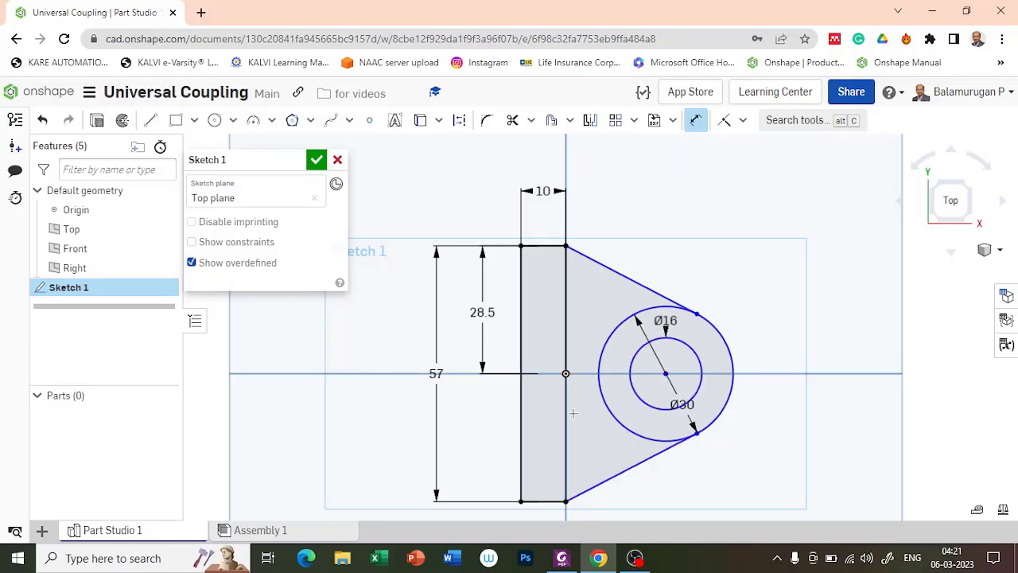
pyautogui.click(589, 497)
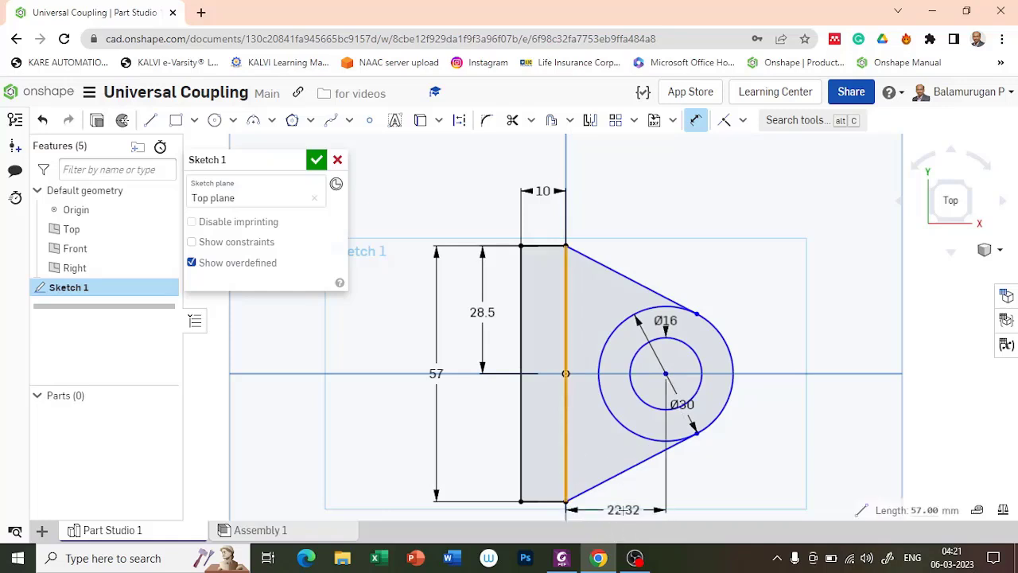
pyautogui.click(681, 519)
pyautogui.write('18')
pyautogui.press('Return')
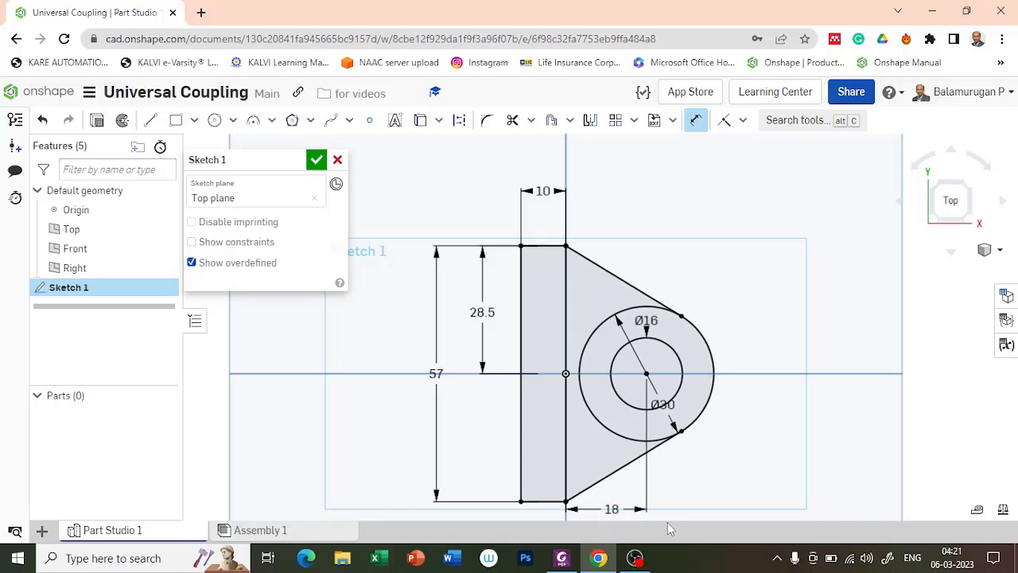
# Step: Trim the part of the 30 mm circle lying inside the two tangent lines and finish the sketch
pyautogui.click(512, 120)
pyautogui.click(606, 430)
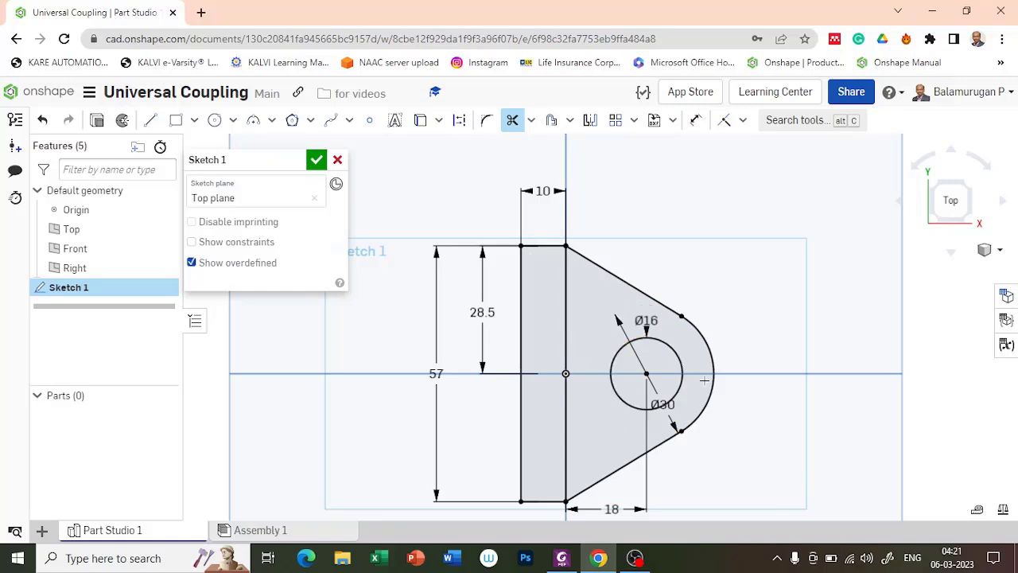
pyautogui.scroll(-3, 704, 380)
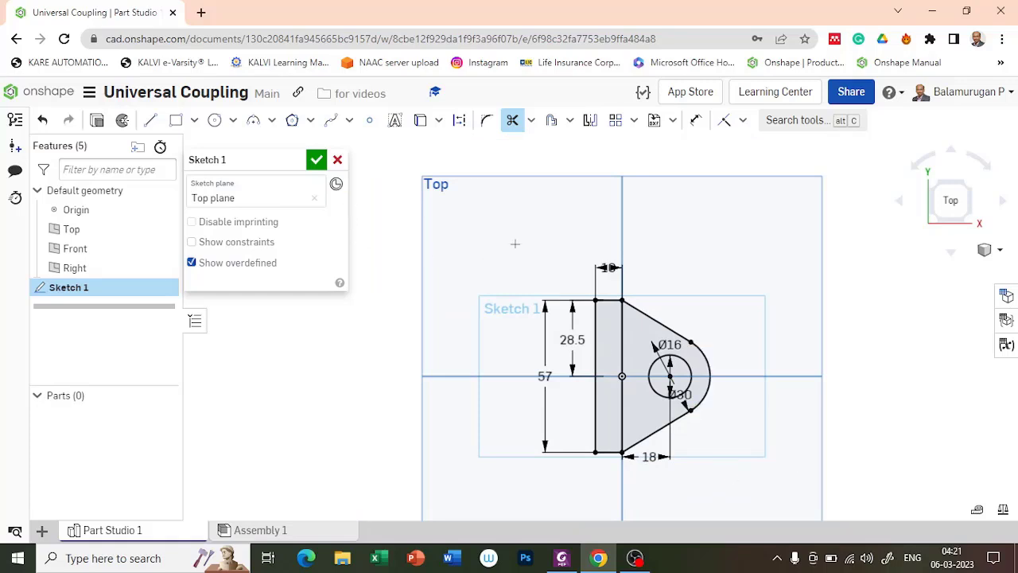
pyautogui.click(316, 159)
# Step: Extrude both the rectangle and the rounded lug regions of the profile symmetrically as a new solid with depth 16+56+16 mm
pyautogui.moveTo(484, 435); pyautogui.dragTo(477, 371, button='right')
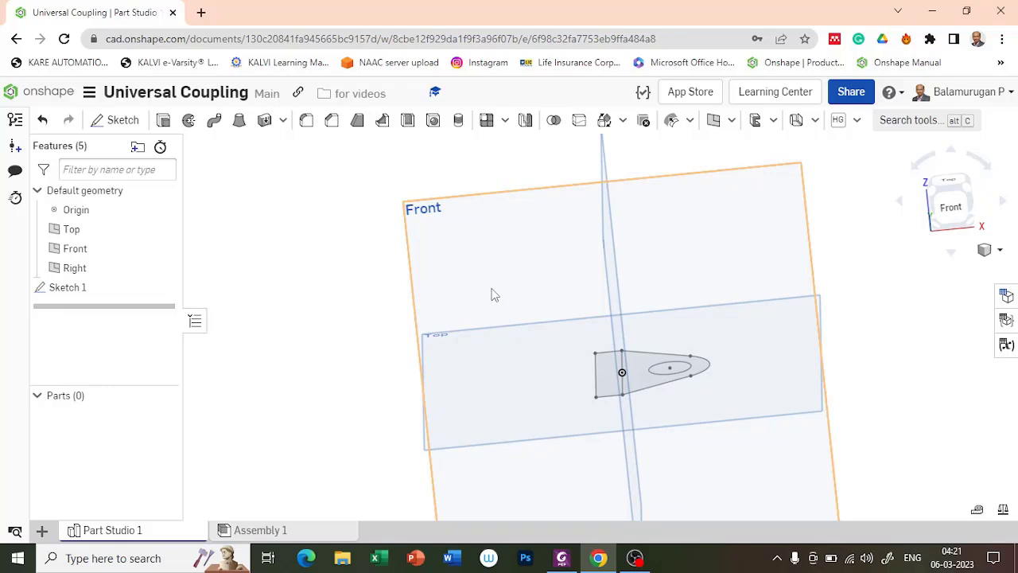
pyautogui.hotkey('shift', 'e')
pyautogui.click(638, 378)
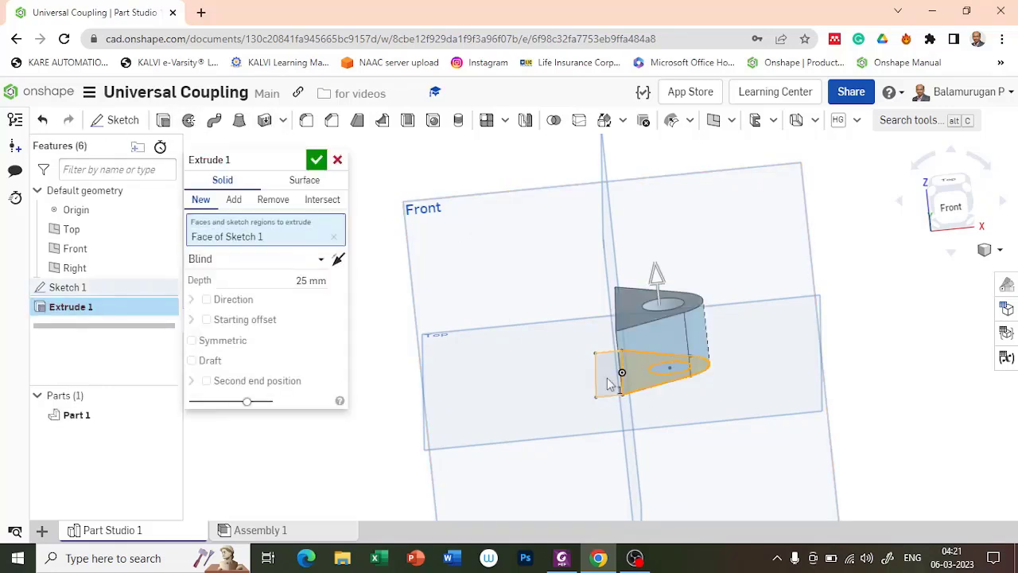
pyautogui.click(607, 376)
pyautogui.click(192, 359)
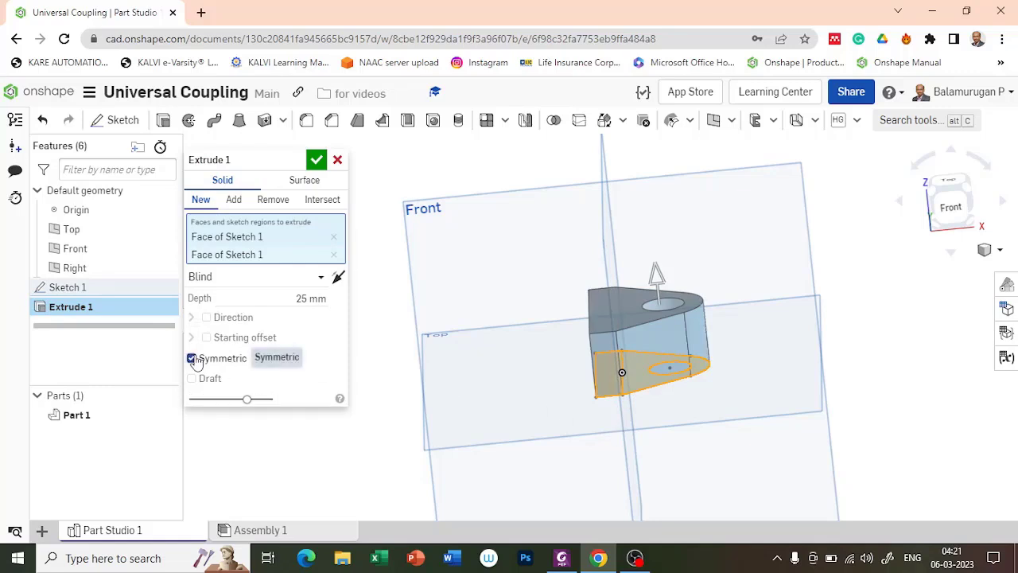
pyautogui.click(309, 298)
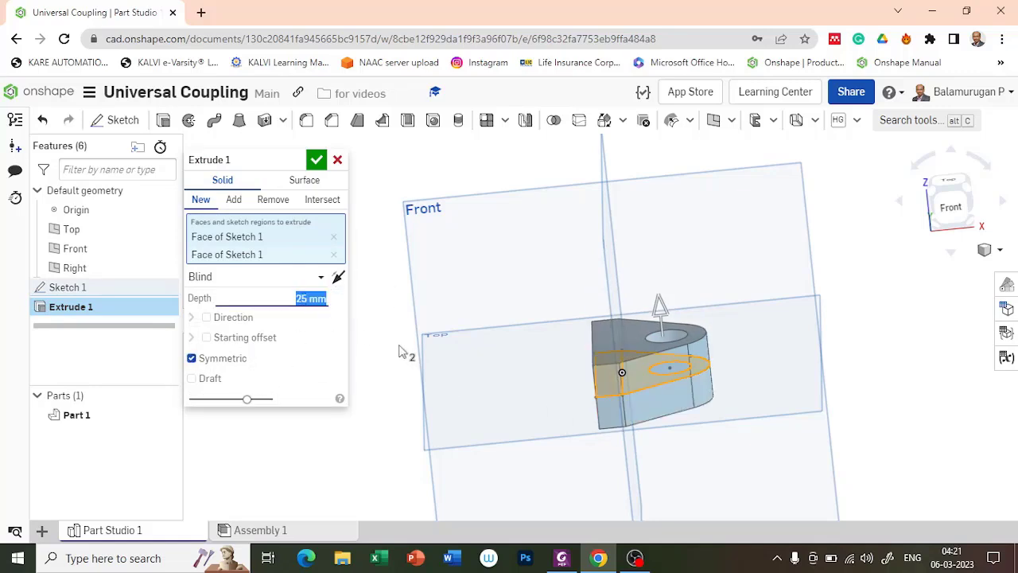
pyautogui.write('16')
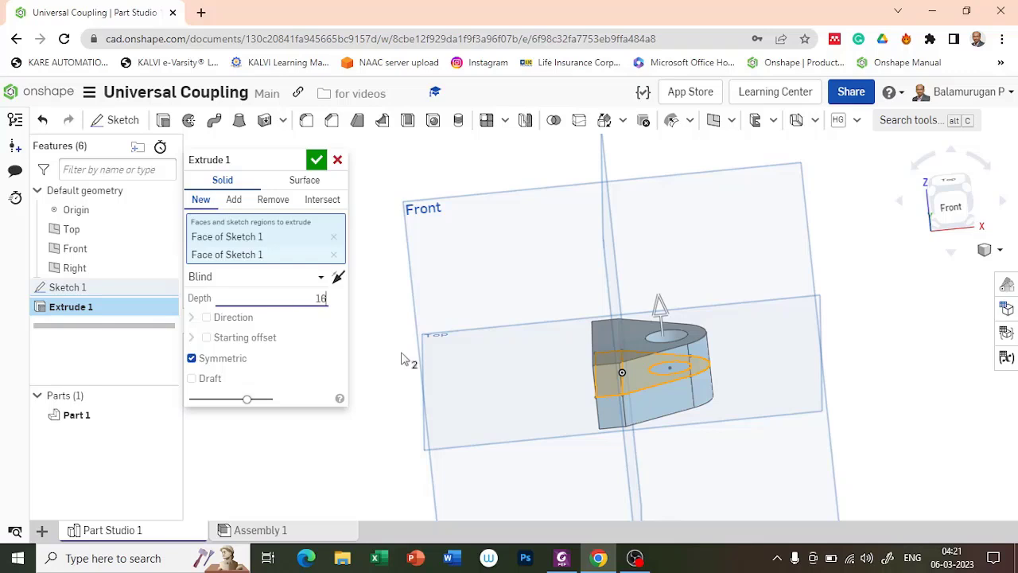
pyautogui.write('+56+16')
pyautogui.press('Return')
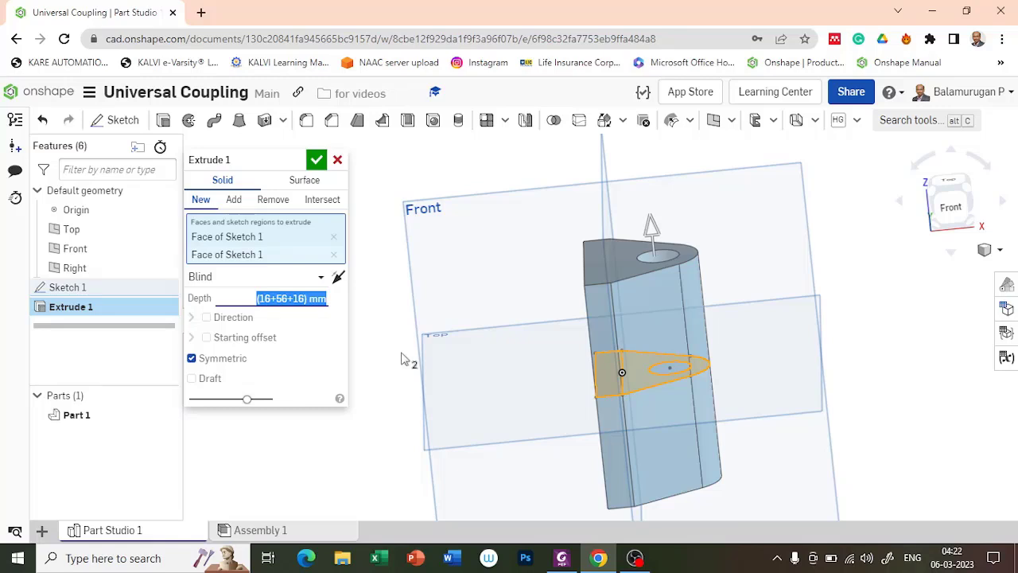
pyautogui.click(318, 161)
# Step: Sketch a rectangle about 50 mm wide and 48 mm high on the Front plane, with one side on the vertical axis, extending past the rounded end
pyautogui.moveTo(429, 295); pyautogui.dragTo(444, 308, button='right')
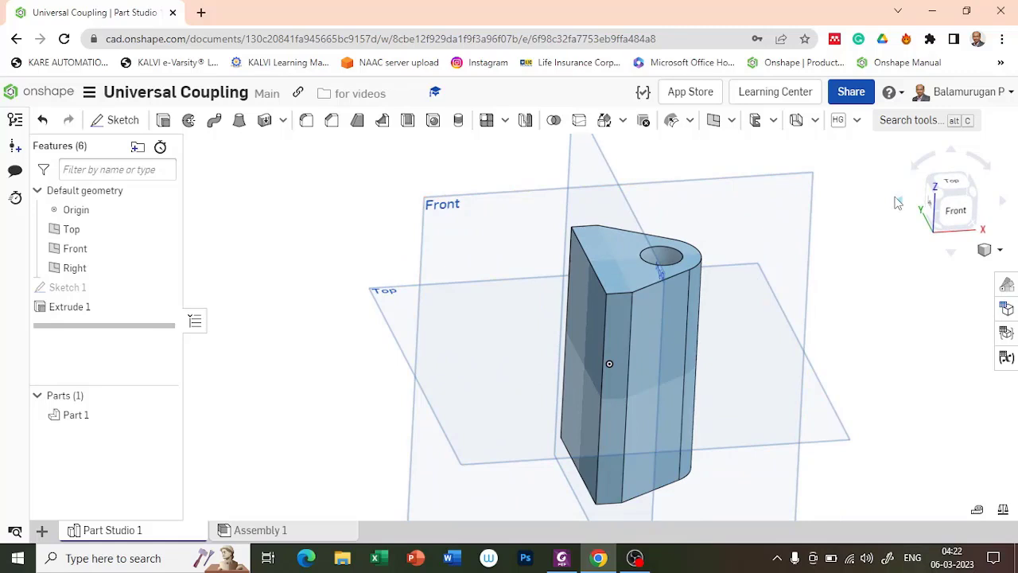
pyautogui.click(956, 210)
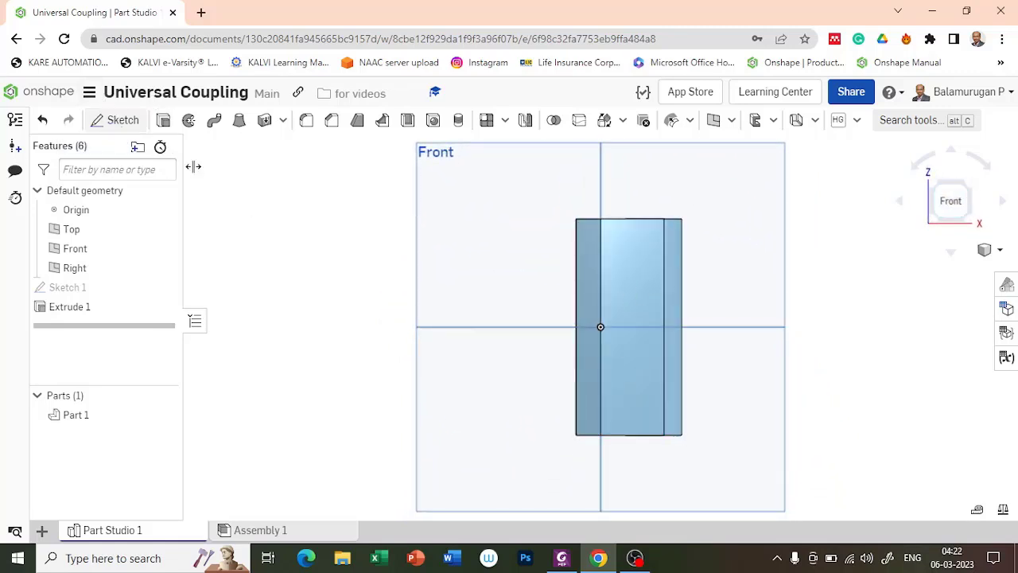
pyautogui.hotkey('shift', 's')
pyautogui.click(466, 183)
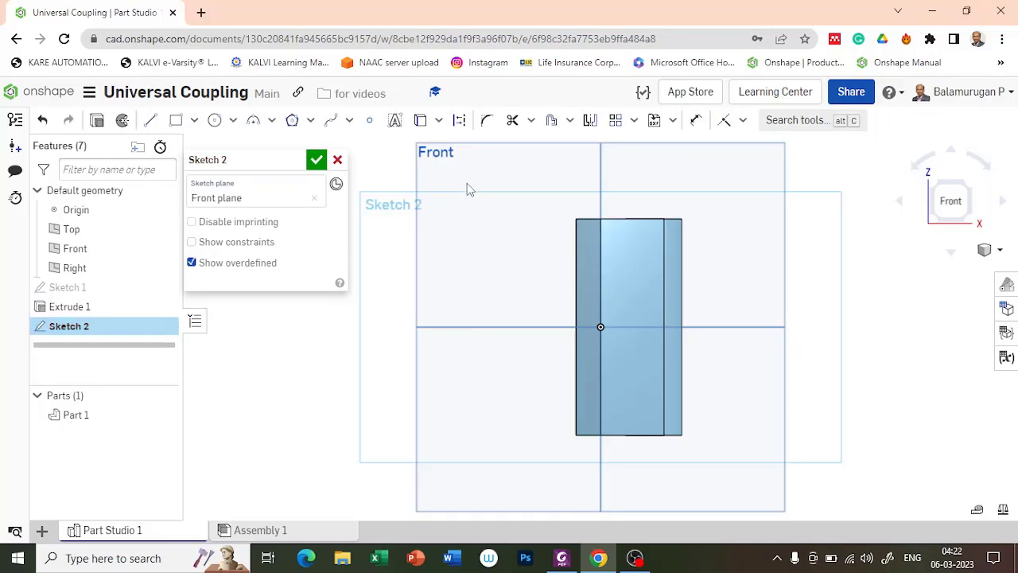
pyautogui.press('n')
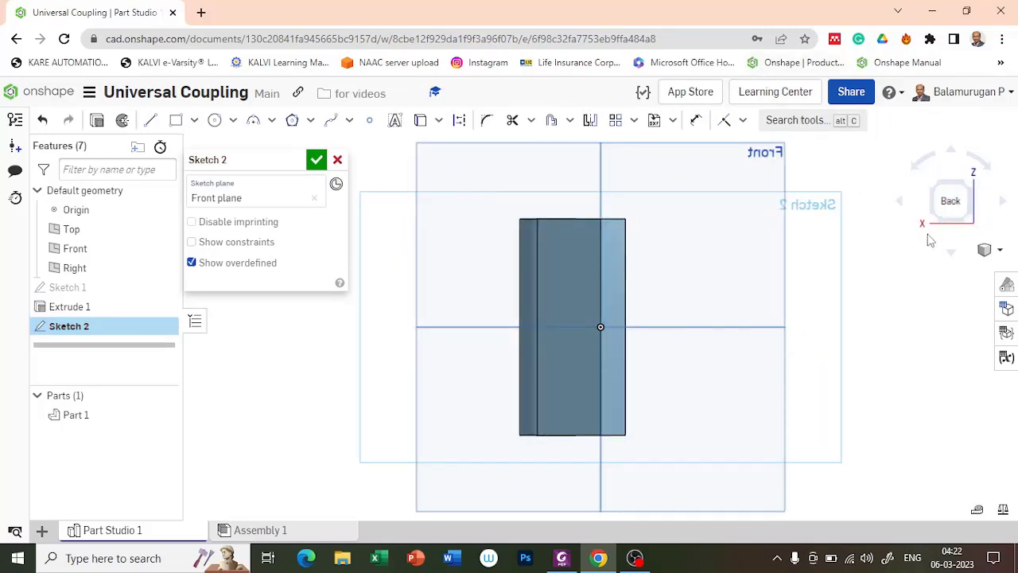
pyautogui.moveTo(911, 278); pyautogui.dragTo(994, 286, button='right')
pyautogui.moveTo(865, 281); pyautogui.dragTo(931, 306, button='right')
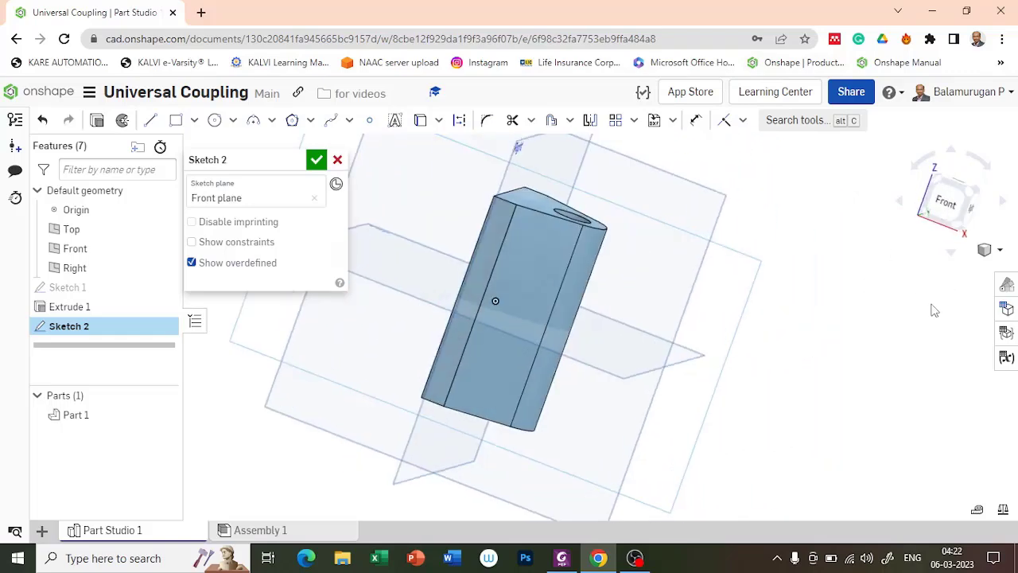
pyautogui.click(946, 201)
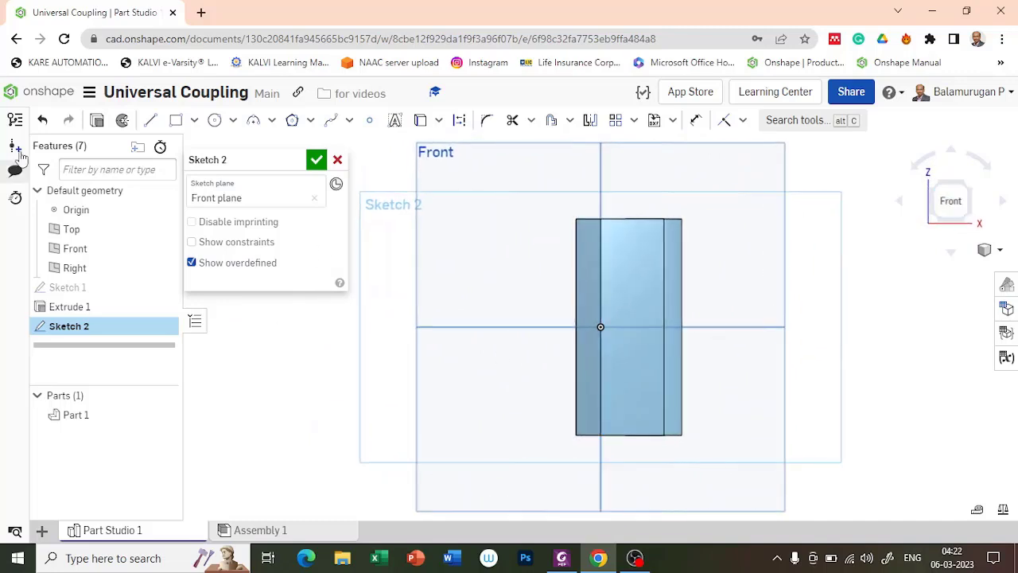
pyautogui.click(602, 263)
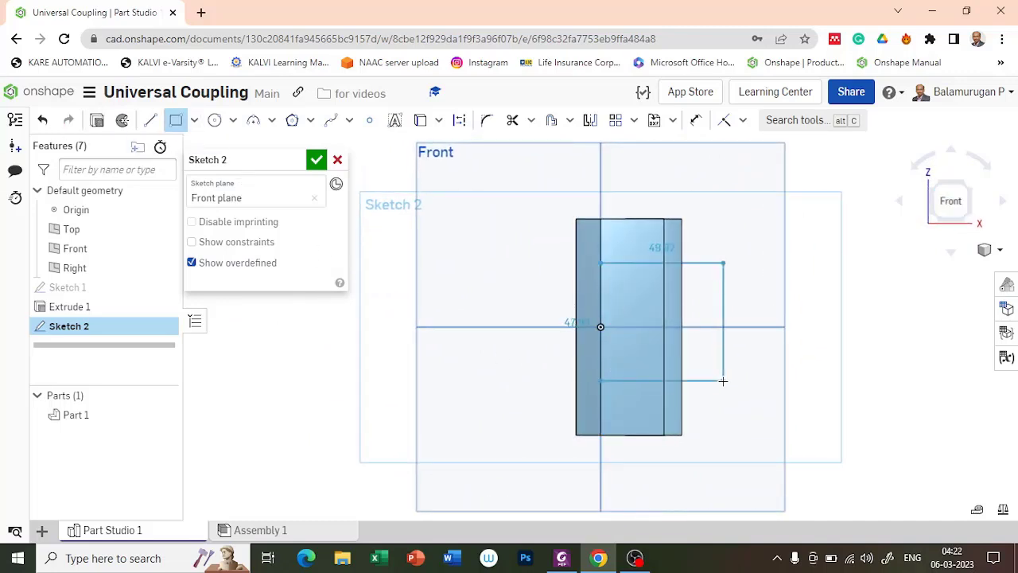
pyautogui.click(722, 381)
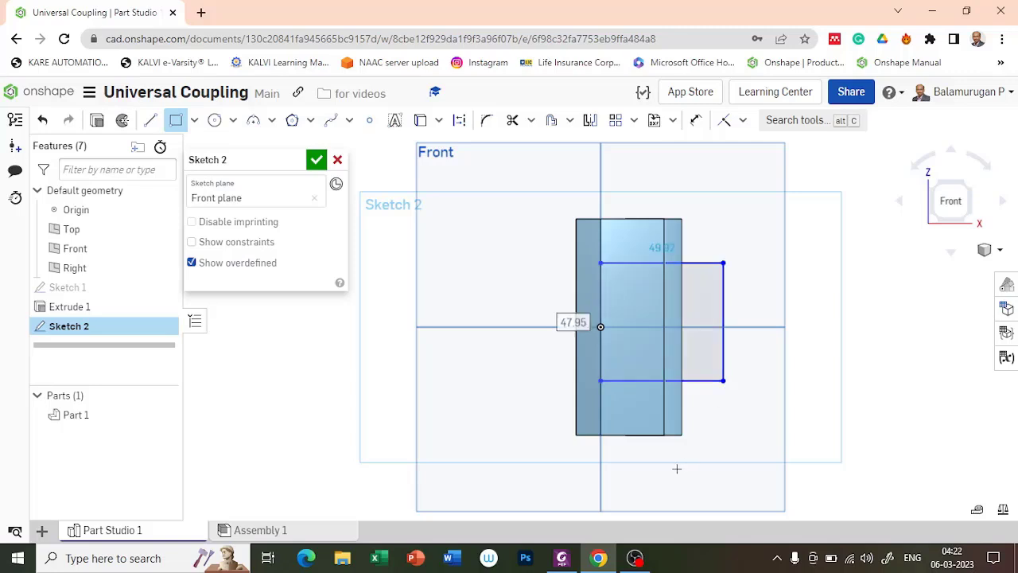
# Step: Set the rectangle's height to 56 mm and its width to 50 mm
pyautogui.write('56')
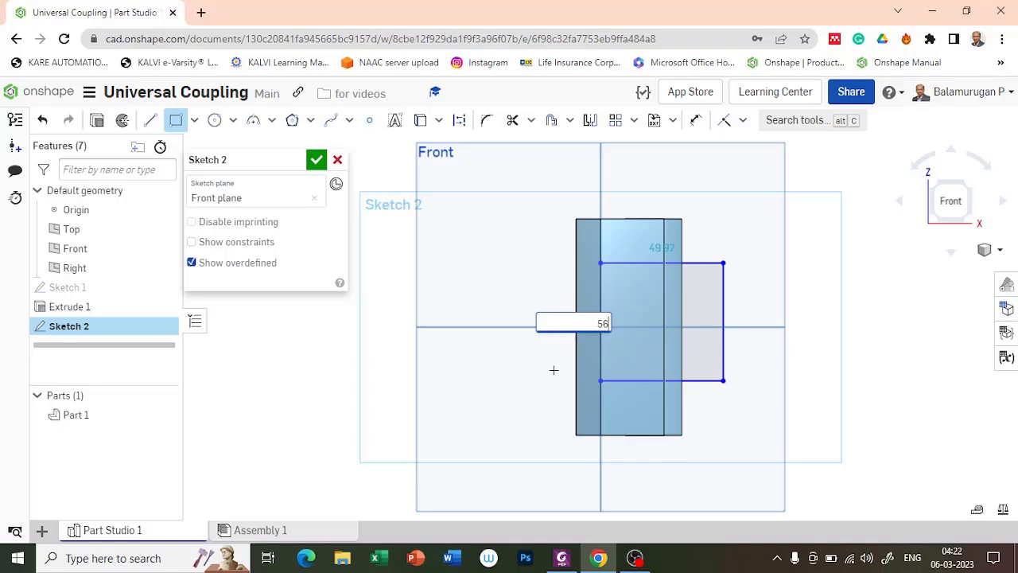
pyautogui.press('Return')
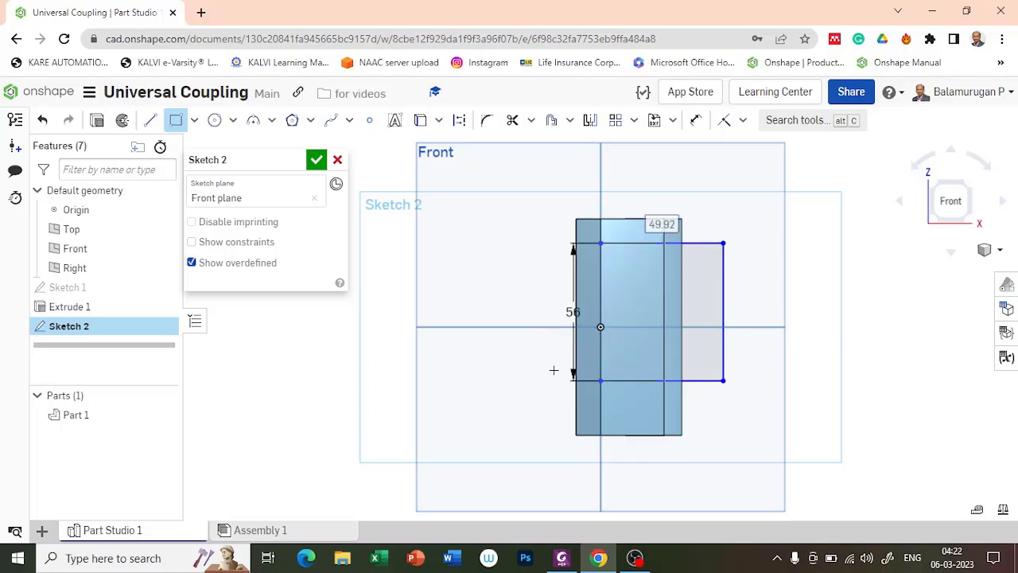
pyautogui.click(671, 228)
pyautogui.write('50')
pyautogui.press('Return')
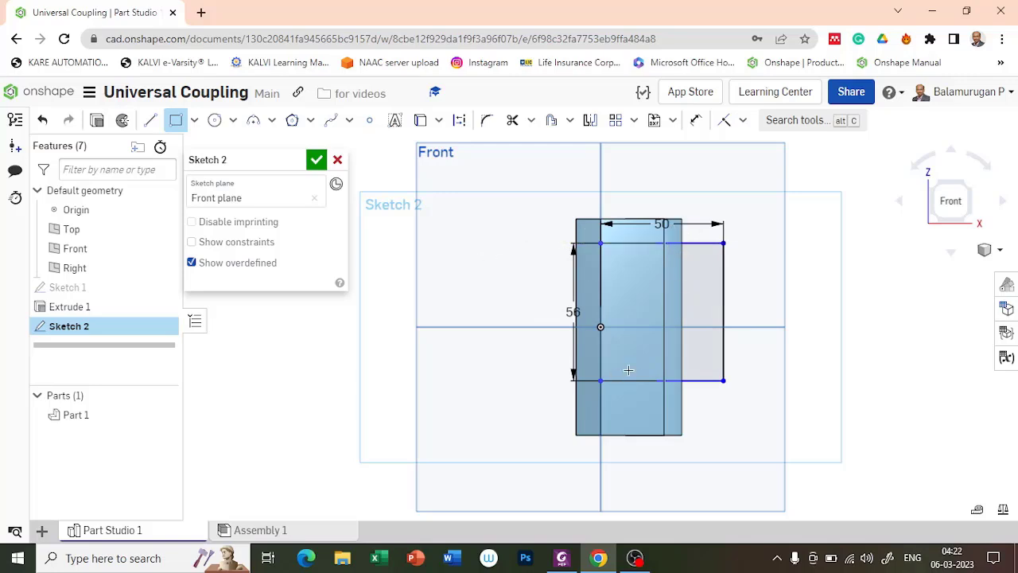
# Step: Dimension the rectangle's upper edge at 56/2 mm from the horizontal axis and finish the sketch
pyautogui.click(695, 119)
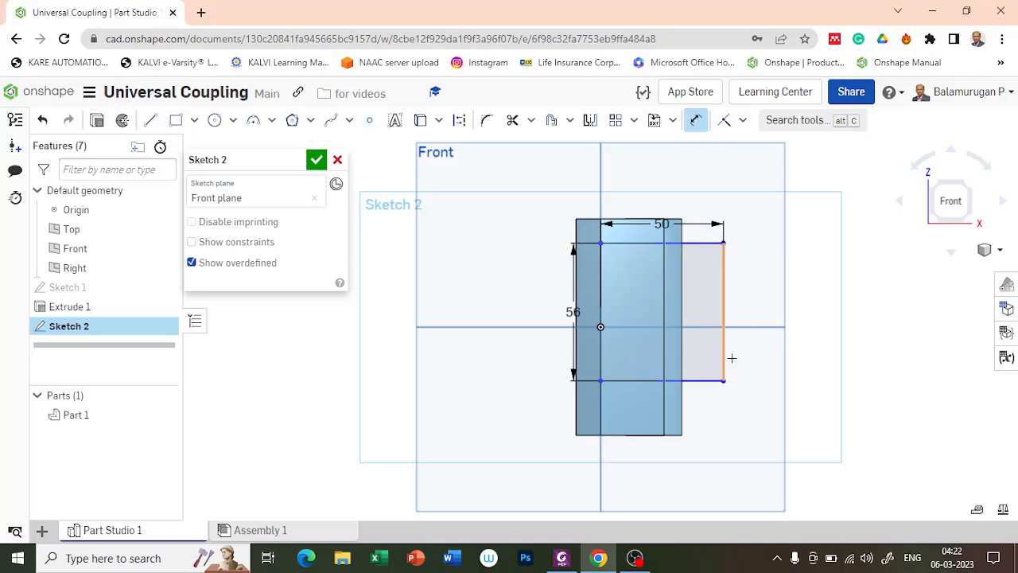
pyautogui.click(751, 327)
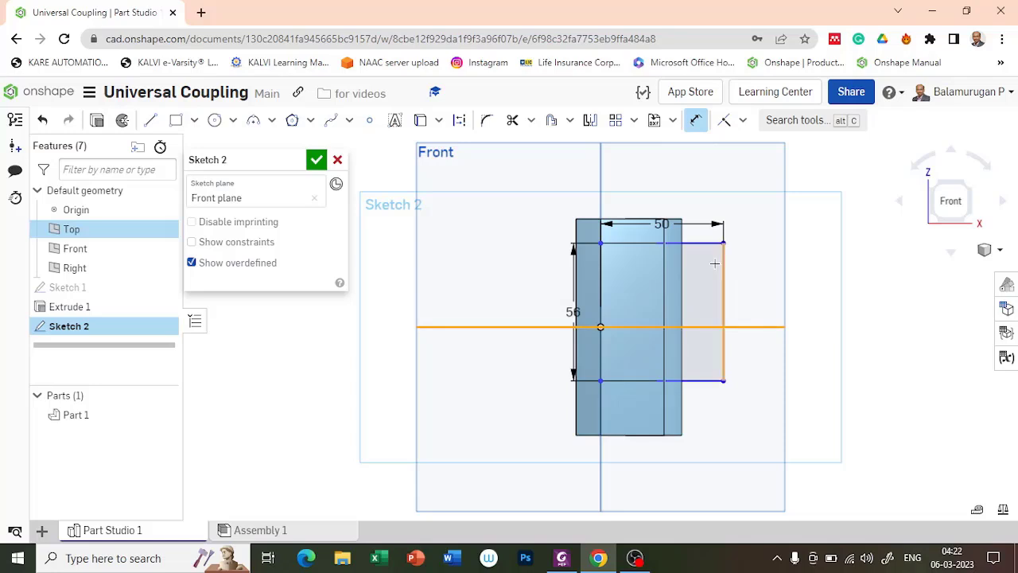
pyautogui.click(704, 243)
pyautogui.click(771, 278)
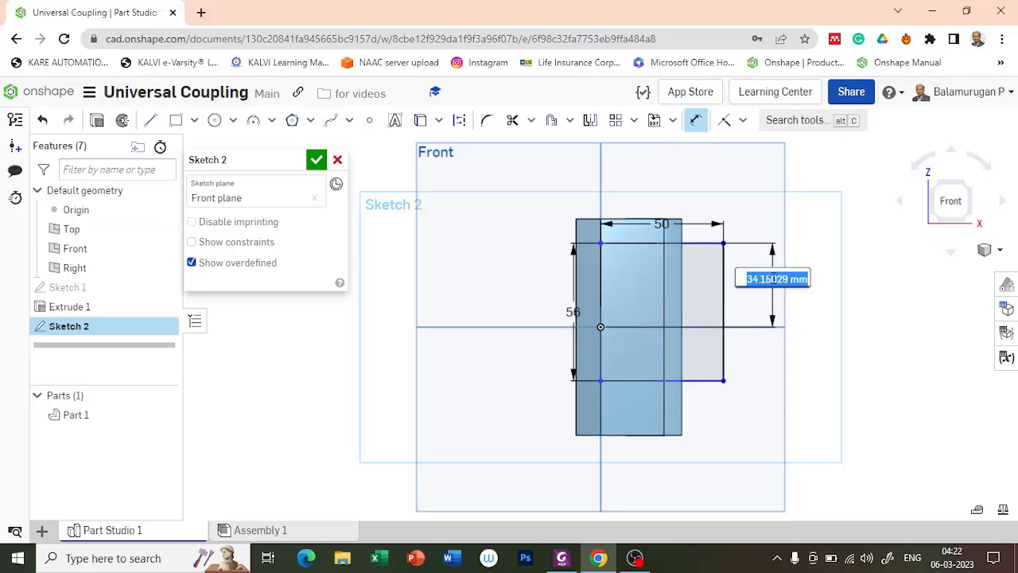
pyautogui.write('56/2')
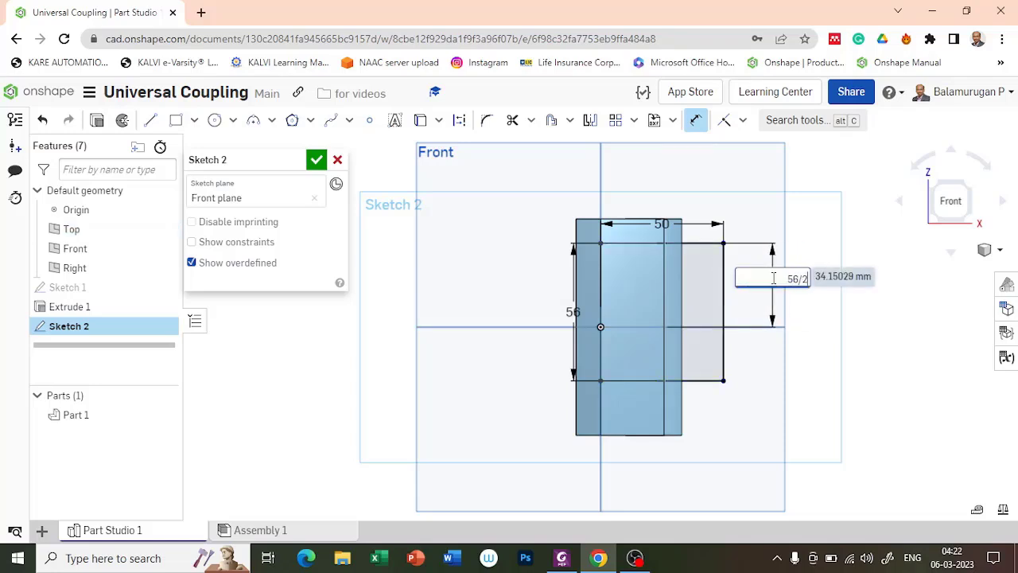
pyautogui.press('Return')
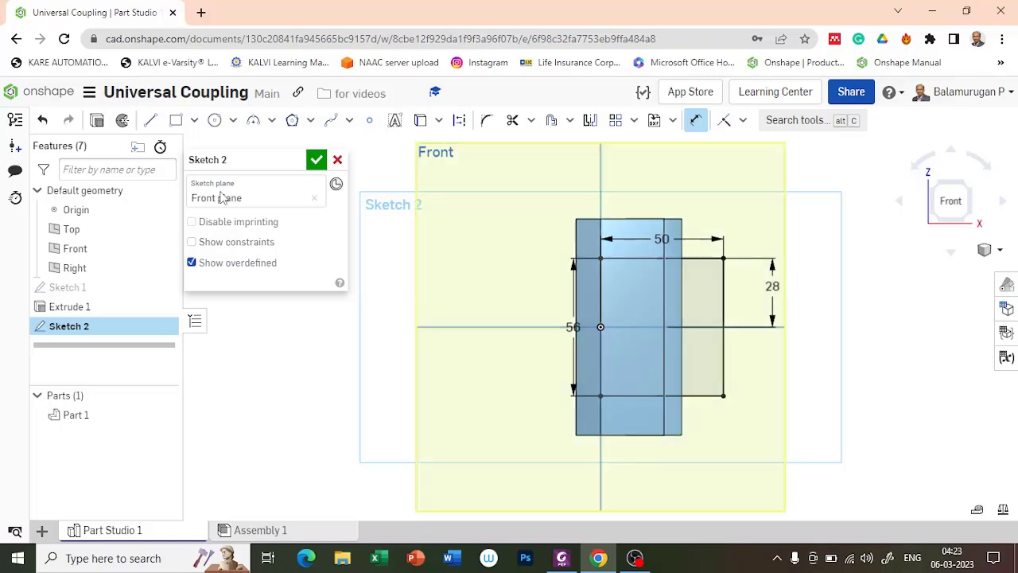
pyautogui.click(316, 159)
# Step: Cut the 56 mm by 50 mm rectangle out of the solid with a symmetric Through all Extrude set to Remove
pyautogui.moveTo(707, 264)
pyautogui.mouseDown(button='right')
pyautogui.moveTo(794, 298)
pyautogui.moveTo(782, 322)
pyautogui.mouseUp(button='right')
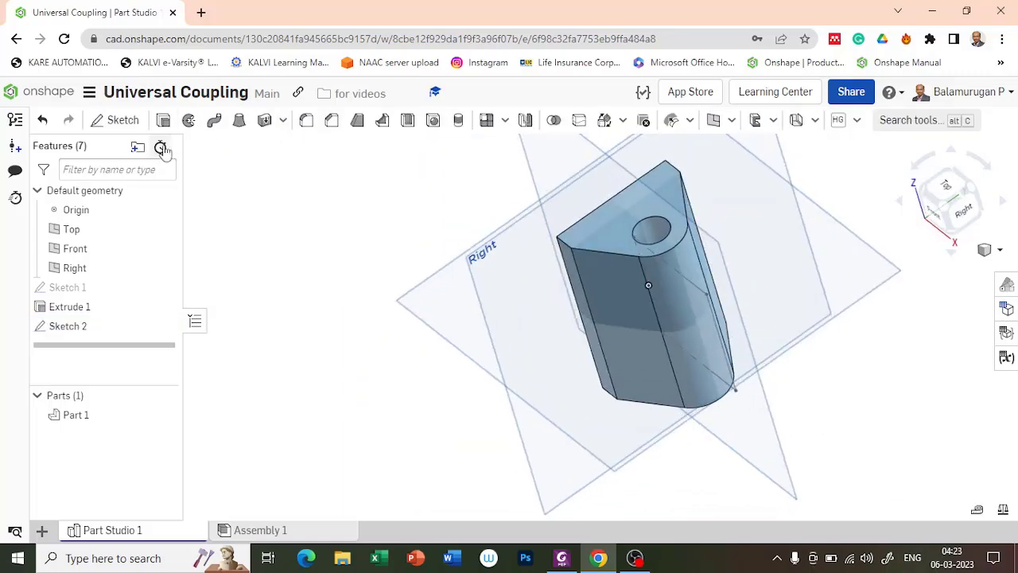
pyautogui.hotkey('shift', 'e')
pyautogui.moveTo(631, 443); pyautogui.dragTo(656, 429, button='right')
pyautogui.click(709, 306)
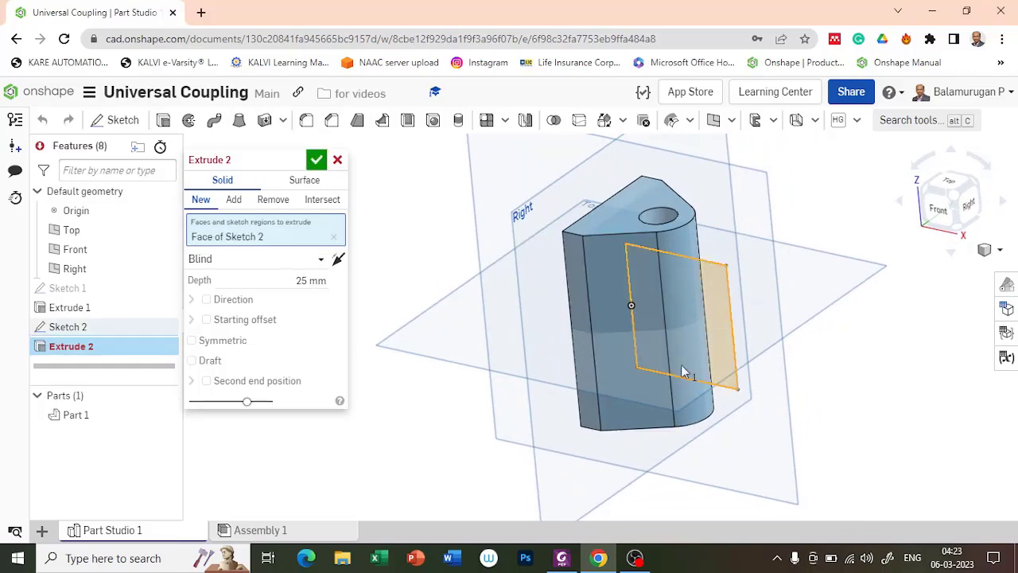
pyautogui.click(274, 199)
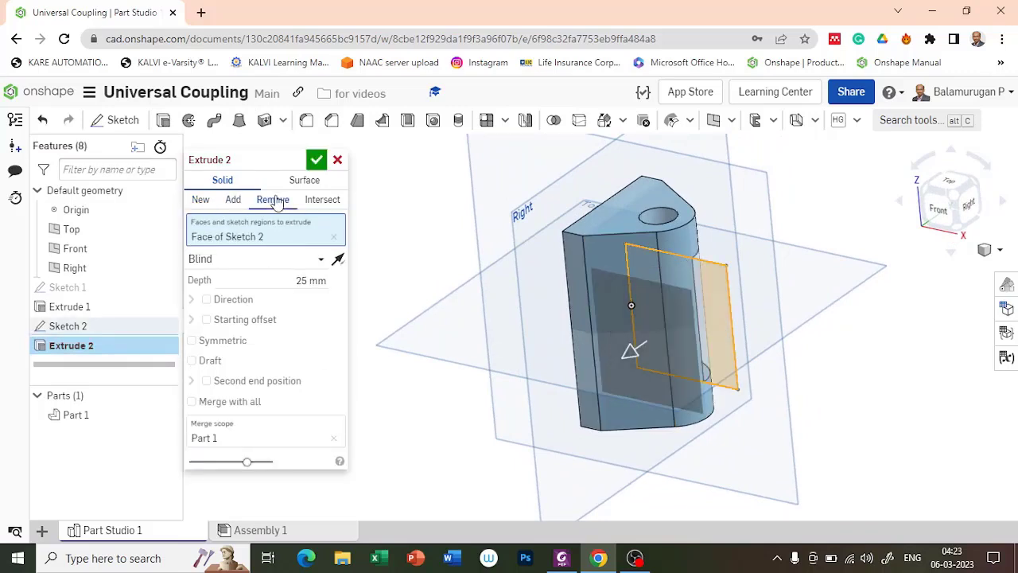
pyautogui.click(199, 339)
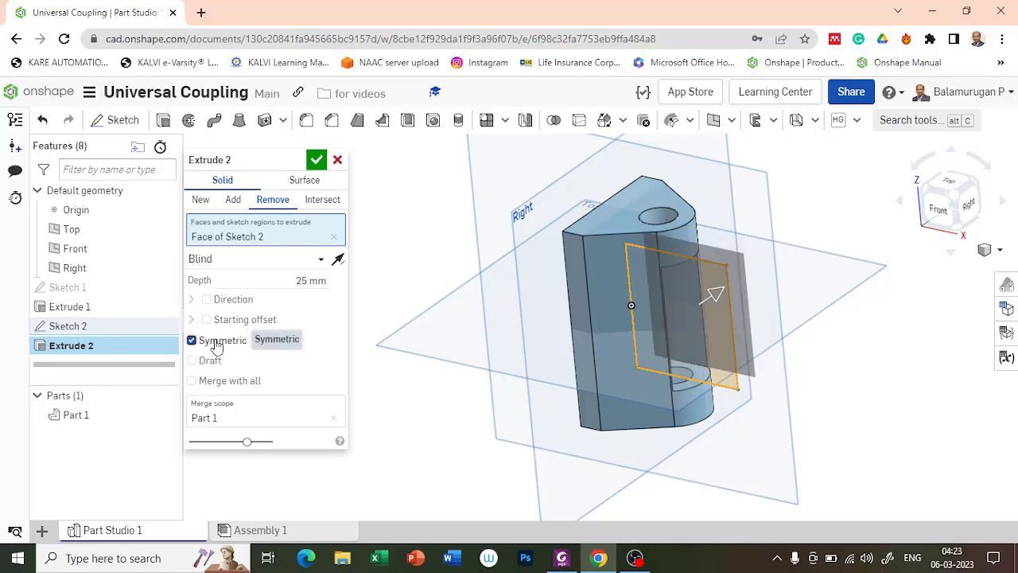
pyautogui.click(305, 263)
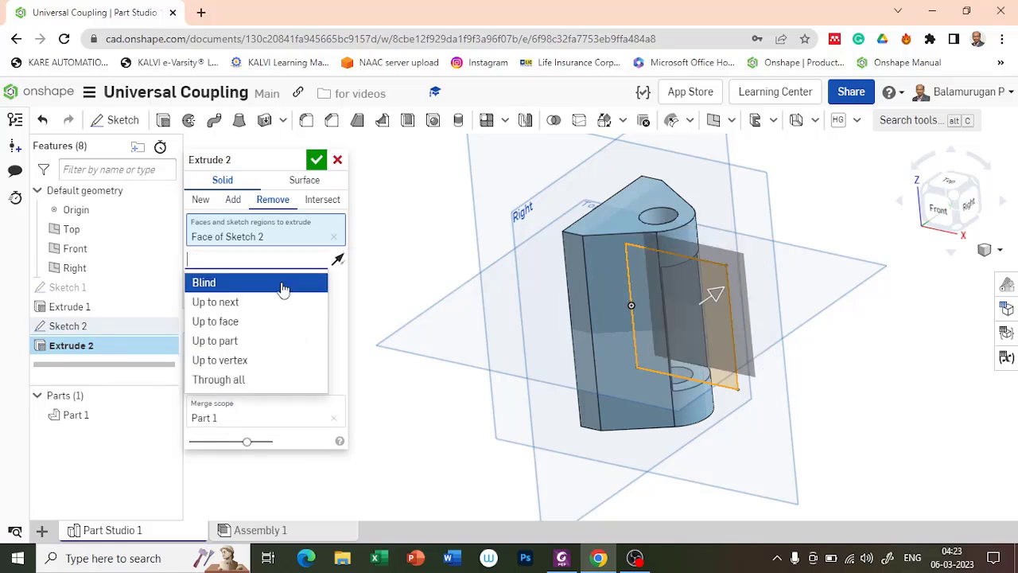
pyautogui.click(230, 379)
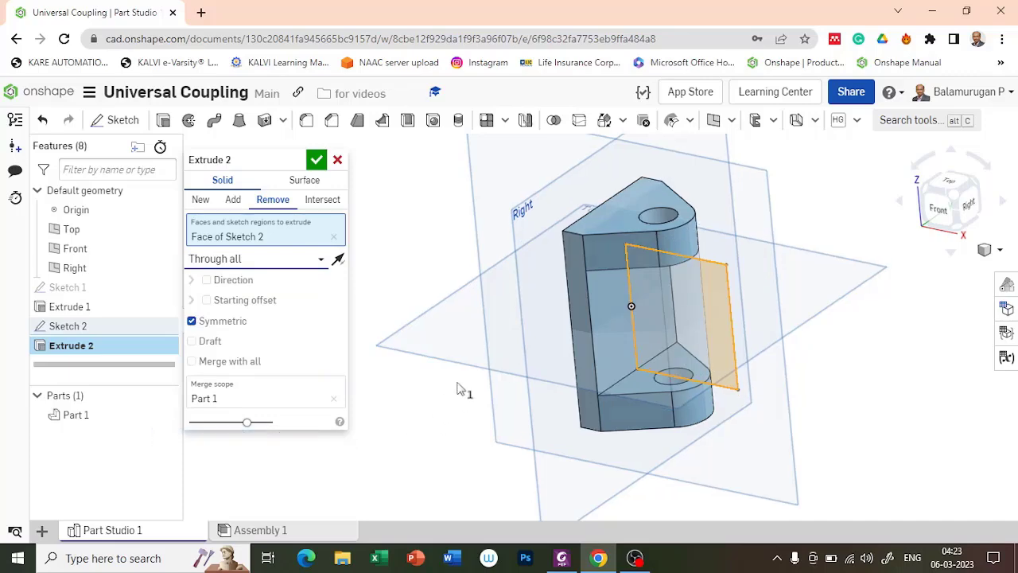
pyautogui.hotkey('shift', '1')
pyautogui.moveTo(496, 350); pyautogui.dragTo(452, 365, button='right')
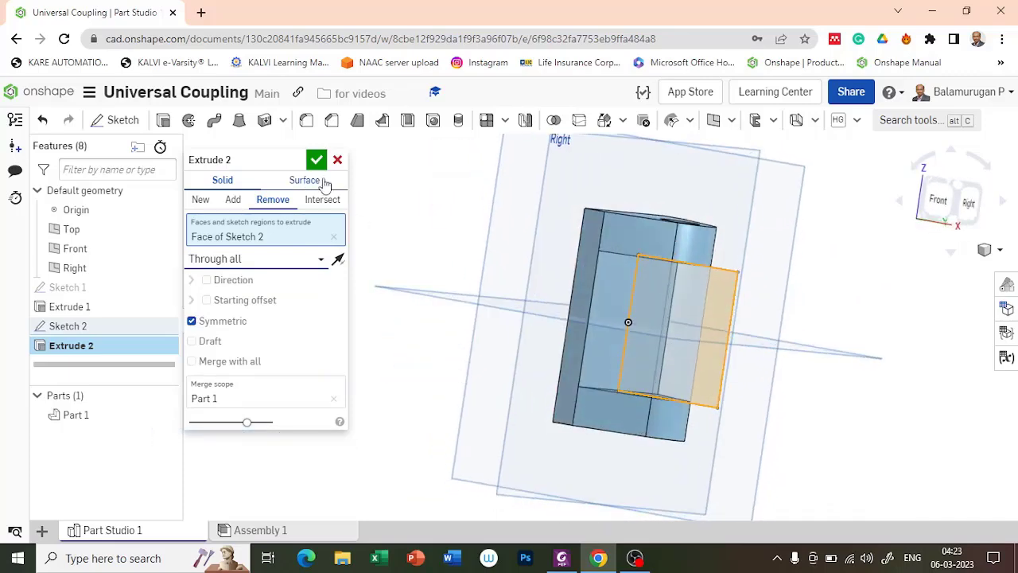
pyautogui.click(316, 160)
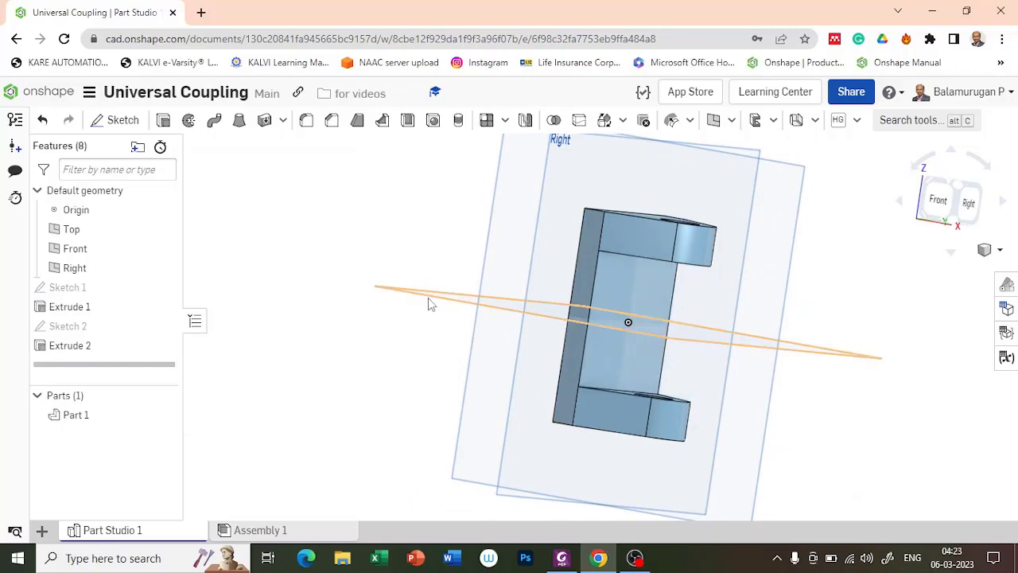
# Step: Start a sketch on the fork's flat back face and draw a circle about 31 mm in diameter centred on the origin
pyautogui.moveTo(484, 377); pyautogui.dragTo(553, 419, button='right')
pyautogui.click(567, 334)
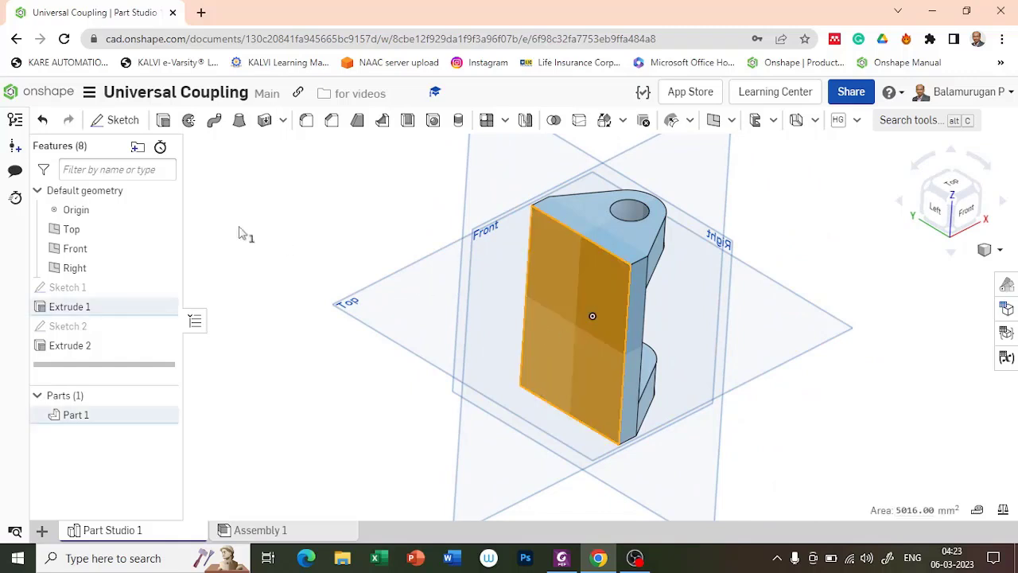
pyautogui.click(119, 120)
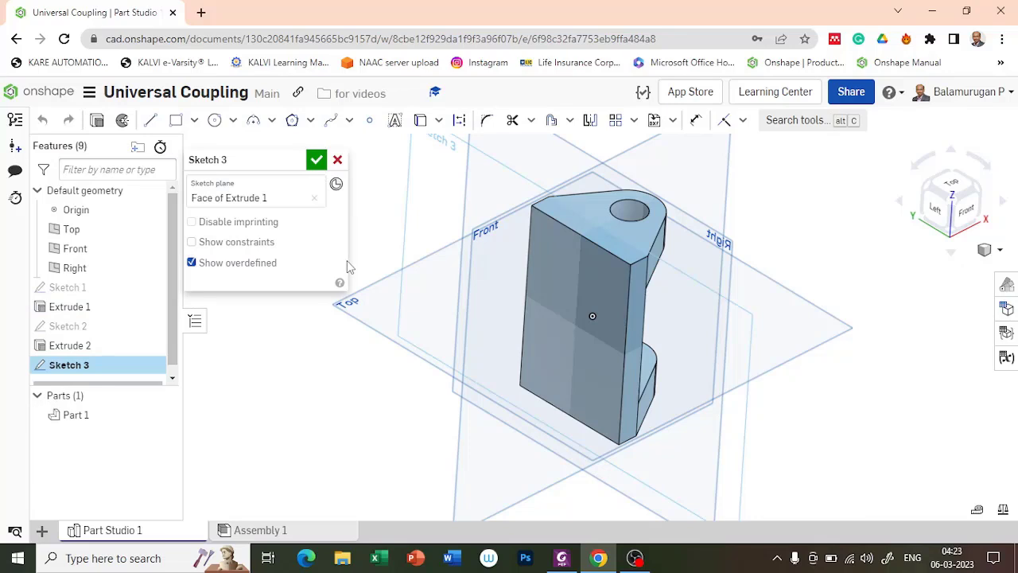
pyautogui.press('n')
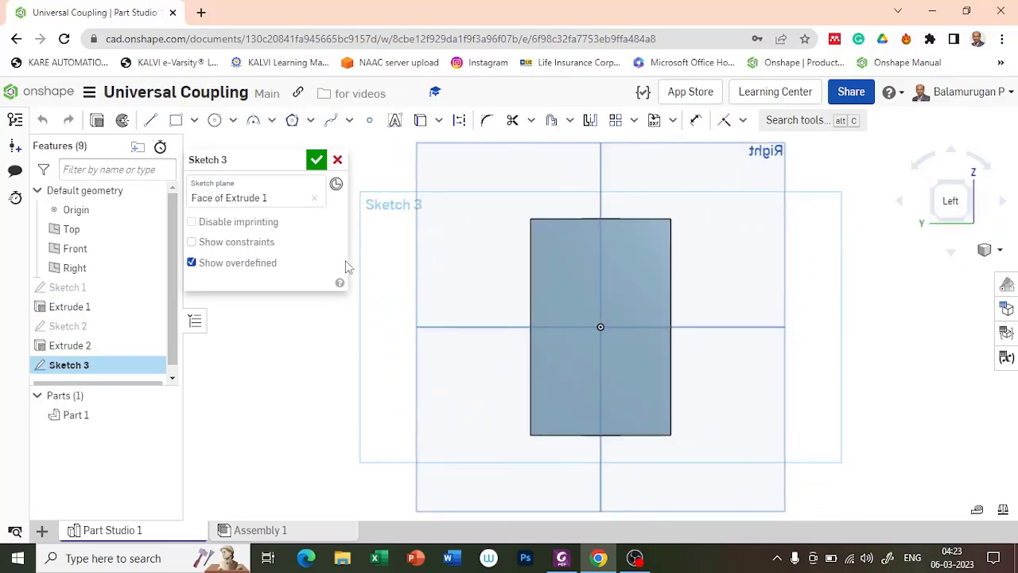
pyautogui.click(214, 120)
pyautogui.click(600, 326)
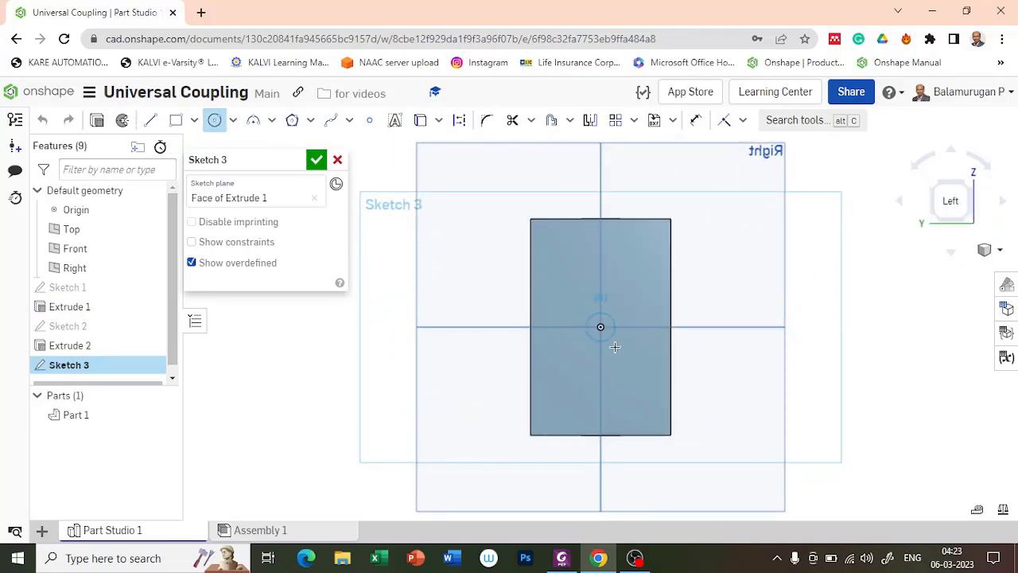
pyautogui.click(623, 358)
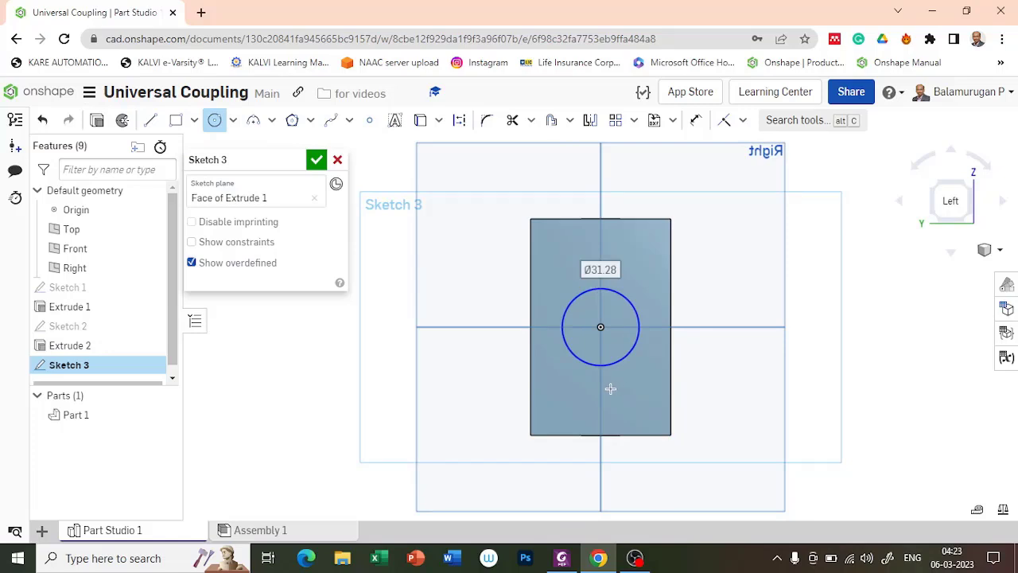
# Step: Set the circle's diameter to 30 mm, add a concentric 55 mm circle around it and finish the sketch
pyautogui.write('30')
pyautogui.press('Return')
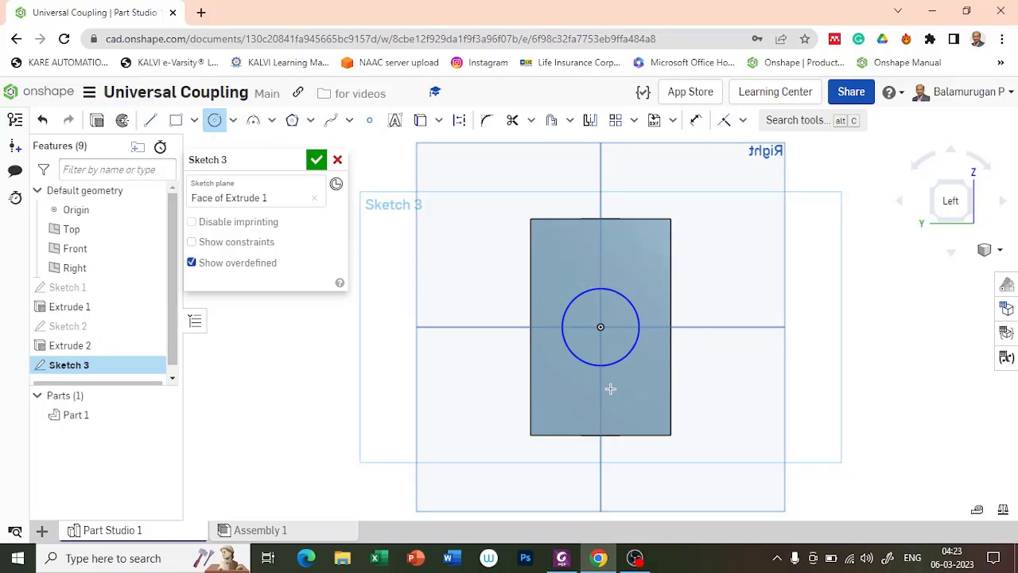
pyautogui.click(600, 327)
pyautogui.click(632, 371)
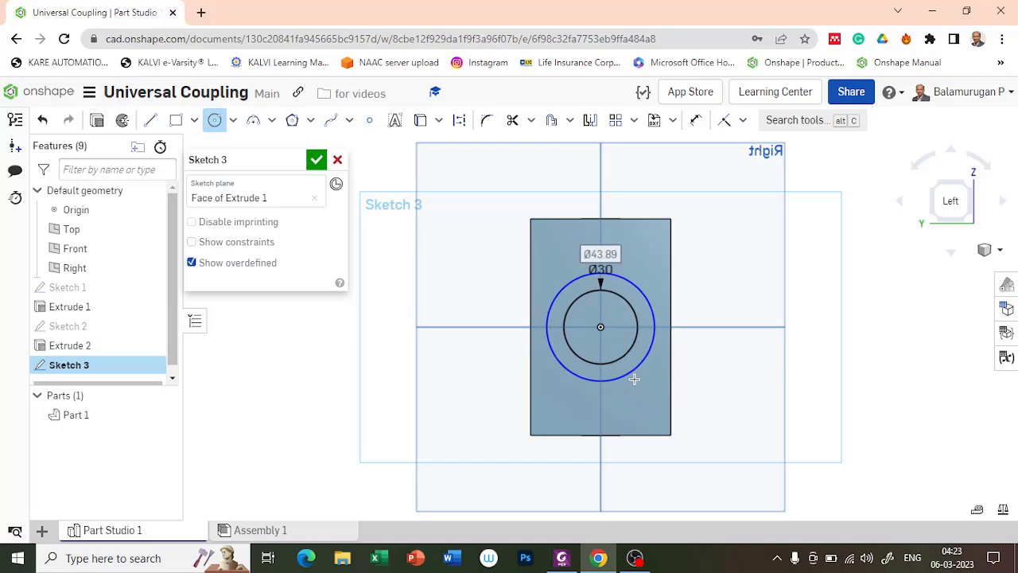
pyautogui.write('55')
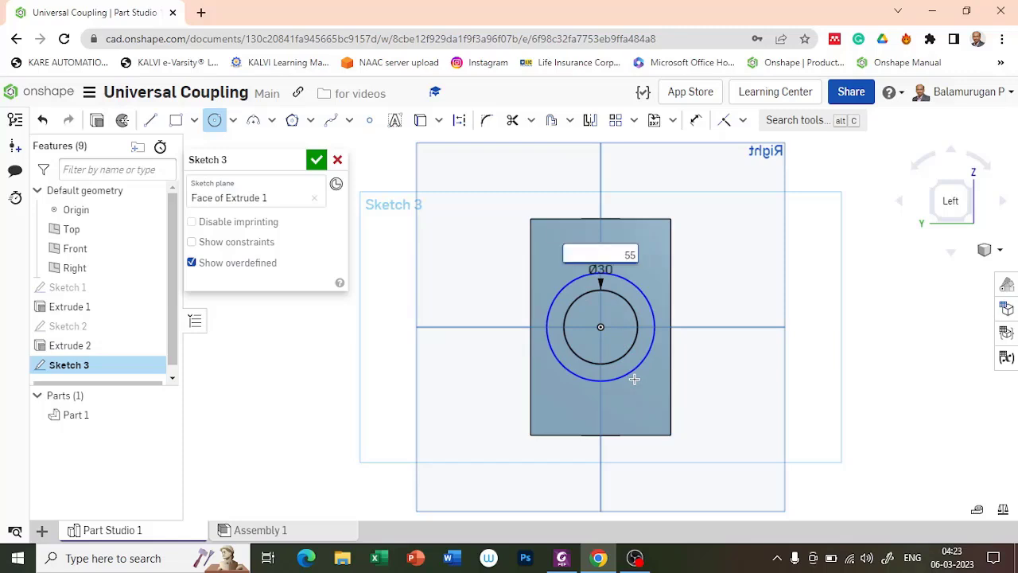
pyautogui.press('Return')
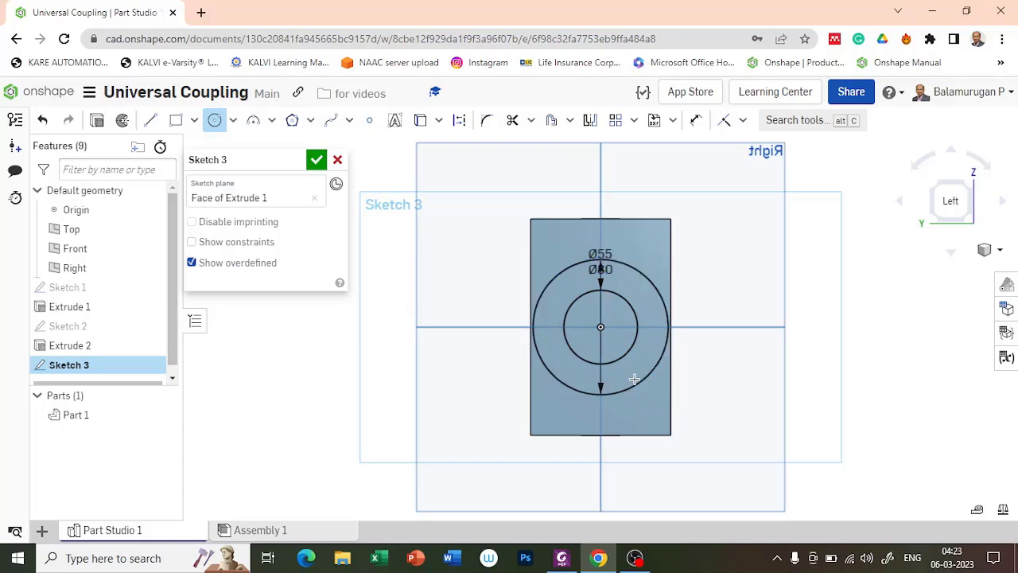
pyautogui.click(318, 162)
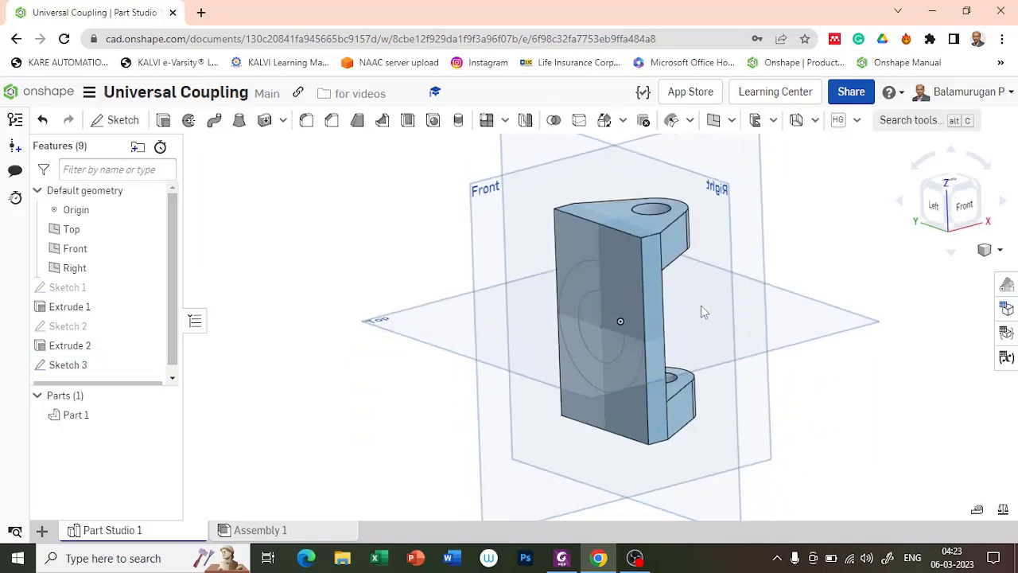
# Step: Extrude the ring between the two circles 38 mm outward from the fork's back face, added to the existing part
pyautogui.click(163, 119)
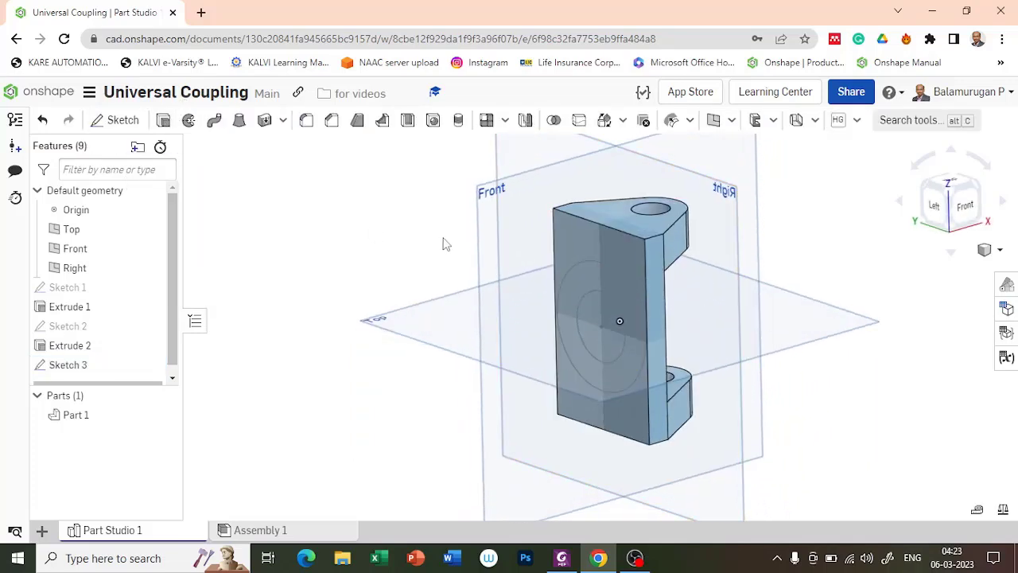
pyautogui.click(598, 277)
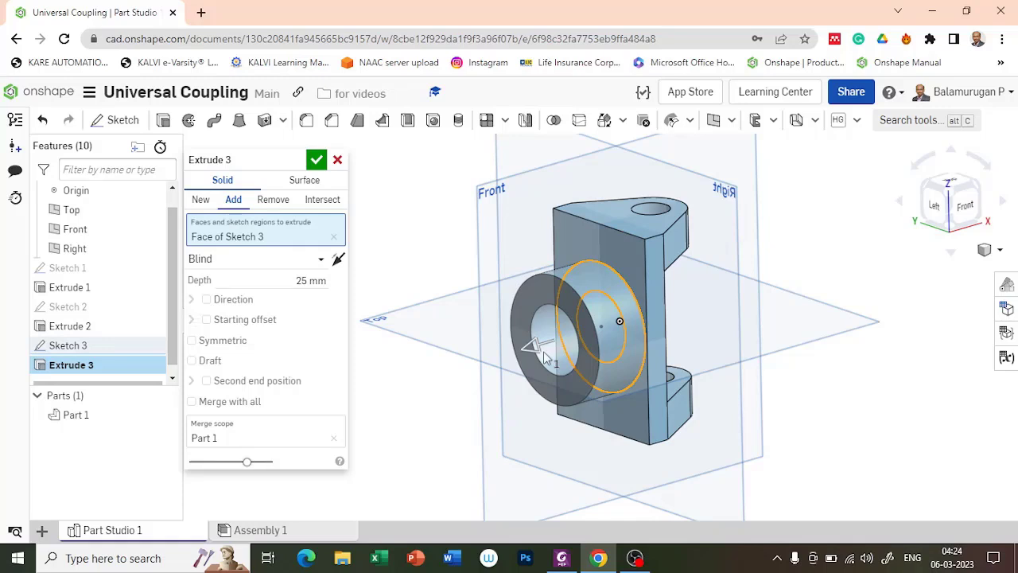
pyautogui.click(318, 281)
pyautogui.write('38')
pyautogui.press('Return')
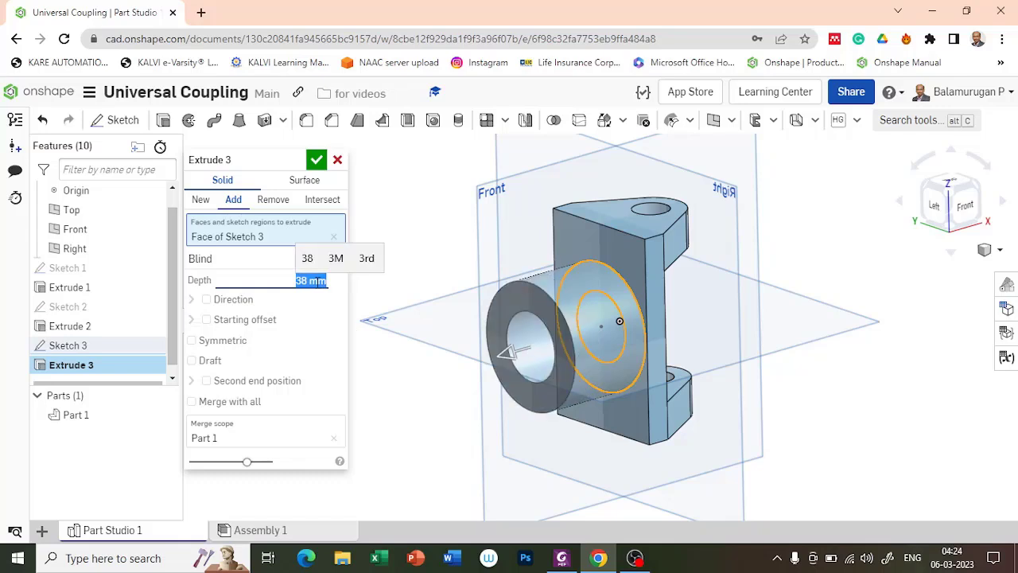
pyautogui.click(316, 161)
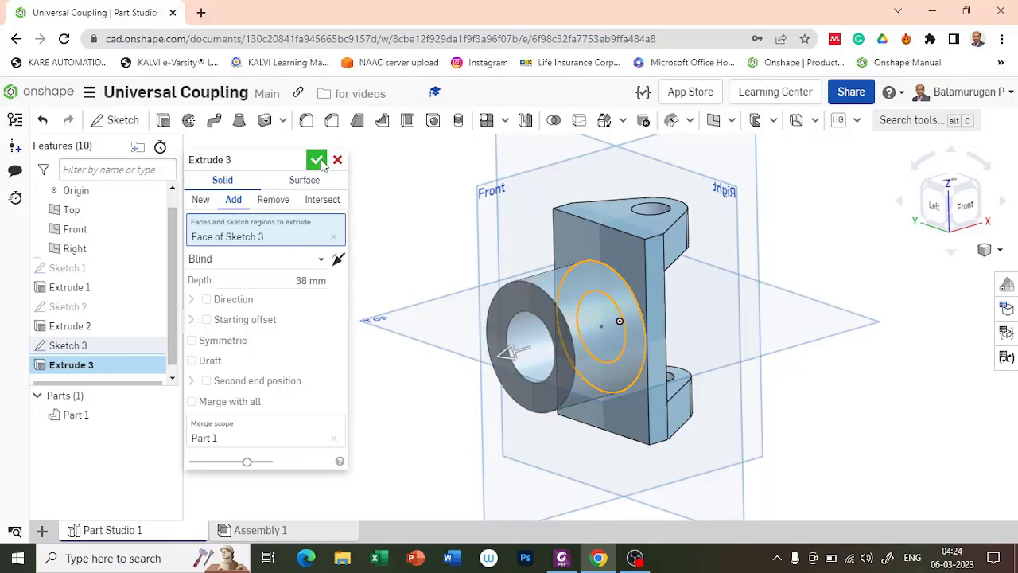
# Step: Cut the hub's bore through the fork's back plate with a Through all Extrude set to Remove on the circular face inside it
pyautogui.moveTo(393, 323); pyautogui.dragTo(428, 305, button='right')
pyautogui.moveTo(776, 317); pyautogui.dragTo(670, 335, button='right')
pyautogui.moveTo(589, 469); pyautogui.dragTo(369, 278, button='right')
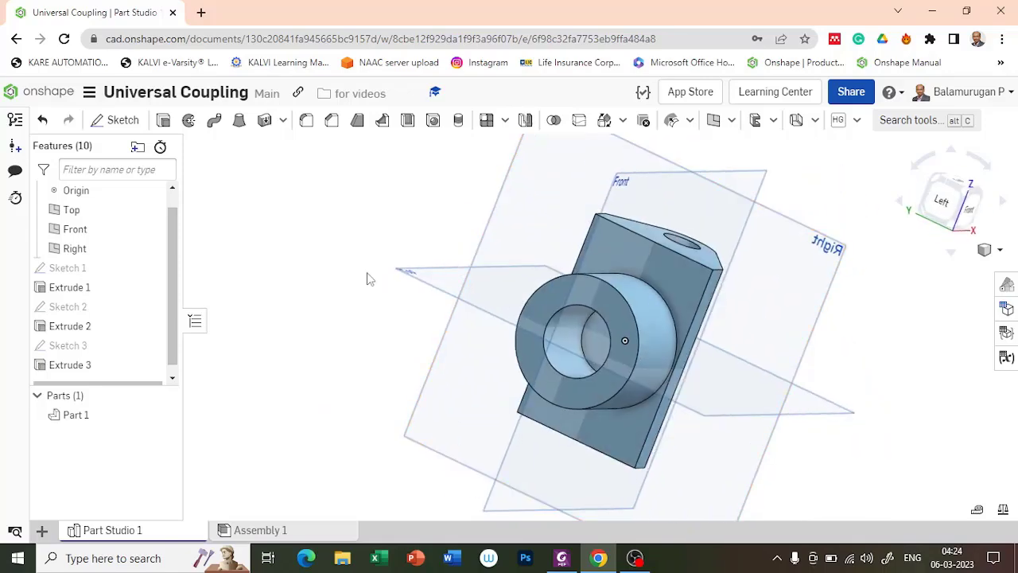
pyautogui.click(163, 120)
pyautogui.click(270, 200)
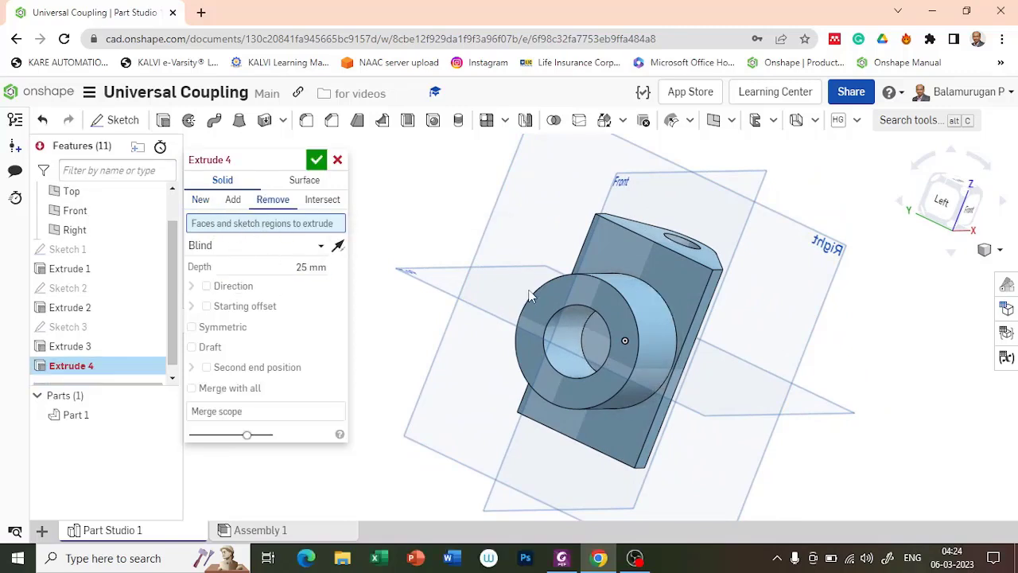
pyautogui.click(597, 343)
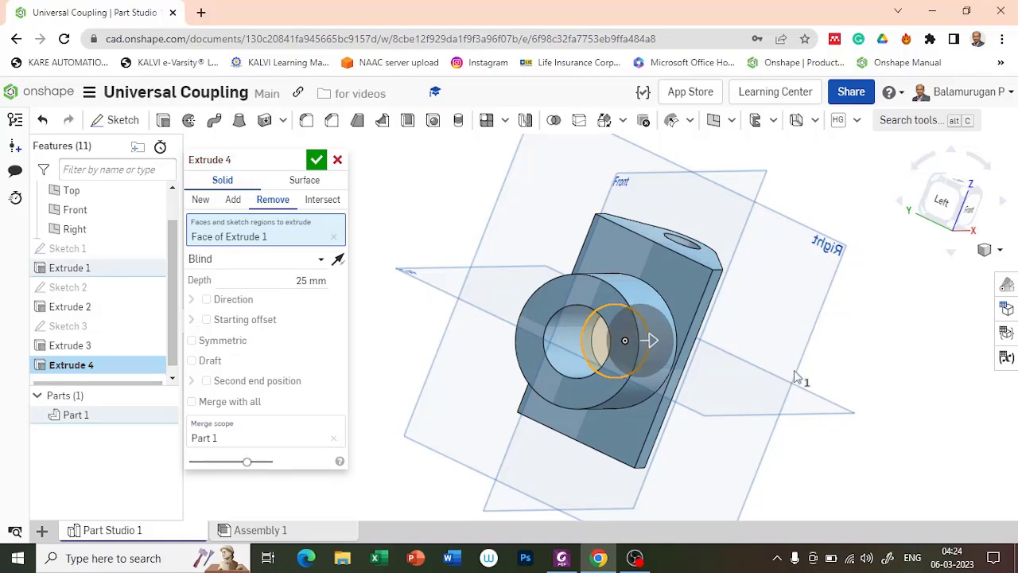
pyautogui.hotkey('shift', '1')
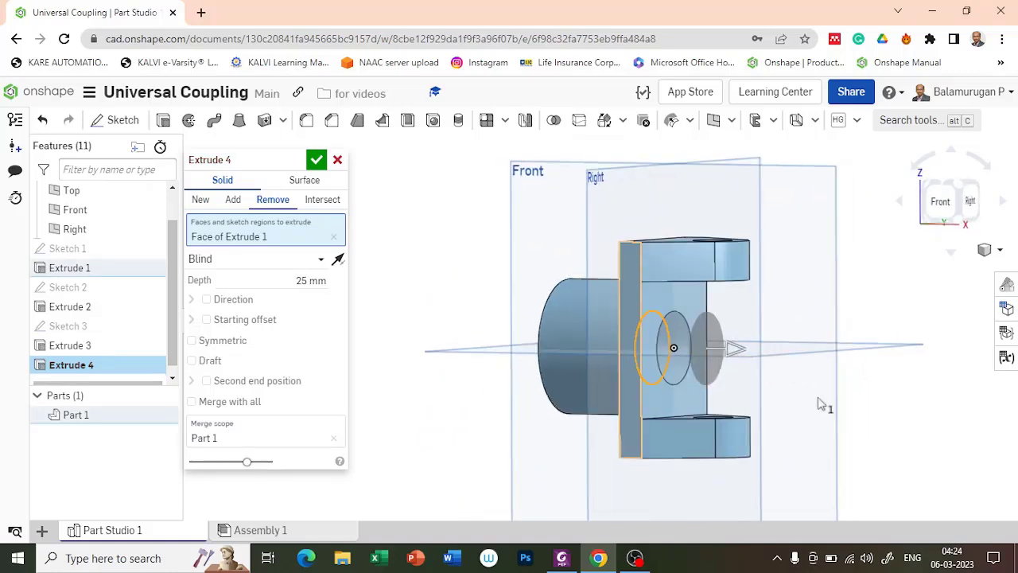
pyautogui.click(240, 260)
pyautogui.click(239, 380)
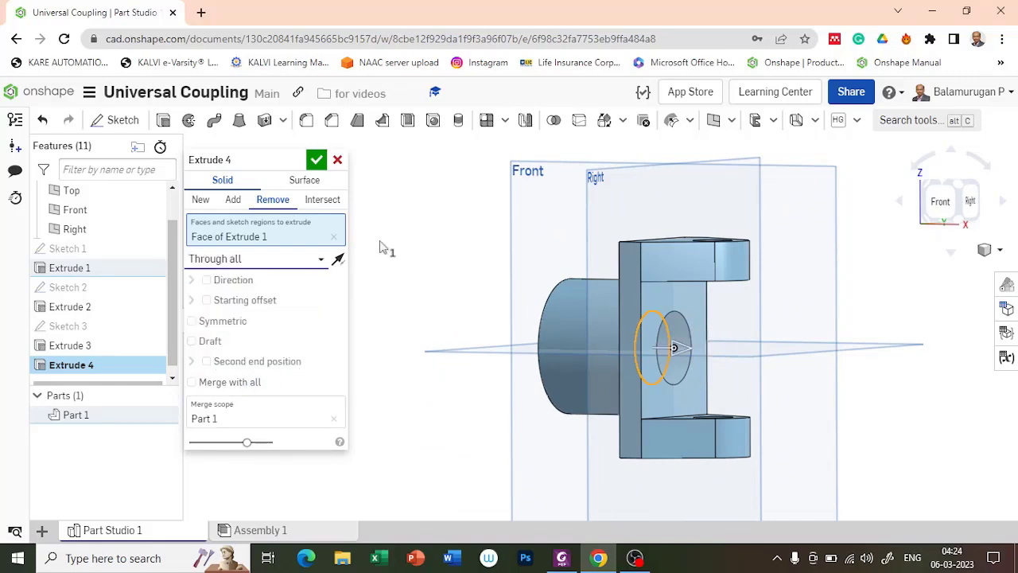
pyautogui.click(316, 162)
# Step: Start a sketch on the hub's end face and draw a centre point rectangle about 4 by 5 mm centred on the bore's upper quadrant
pyautogui.moveTo(825, 289)
pyautogui.mouseDown(button='right')
pyautogui.moveTo(856, 320)
pyautogui.moveTo(813, 301)
pyautogui.mouseUp(button='right')
pyautogui.moveTo(611, 391); pyautogui.dragTo(674, 443, button='right')
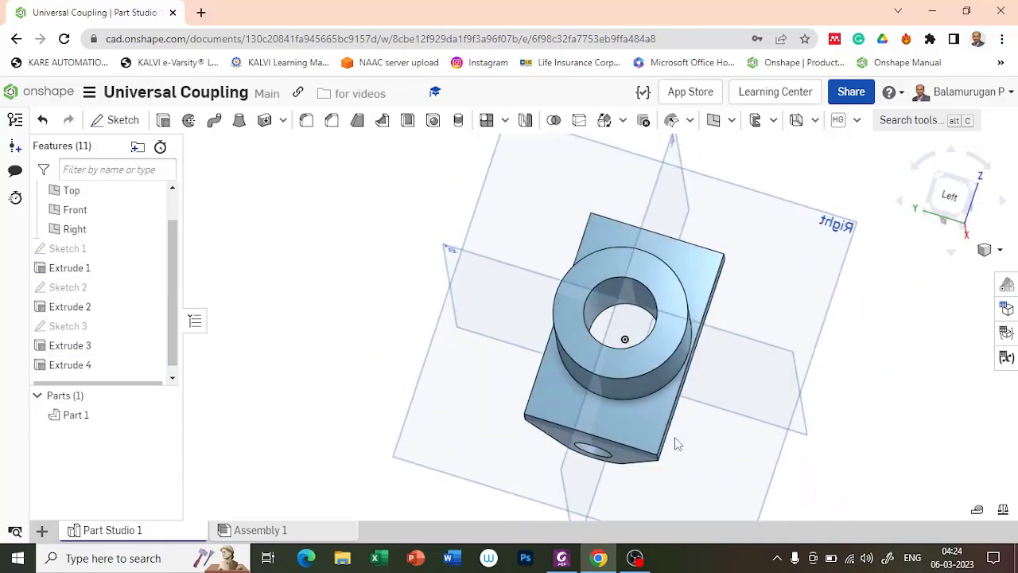
pyautogui.moveTo(411, 362); pyautogui.dragTo(379, 348, button='right')
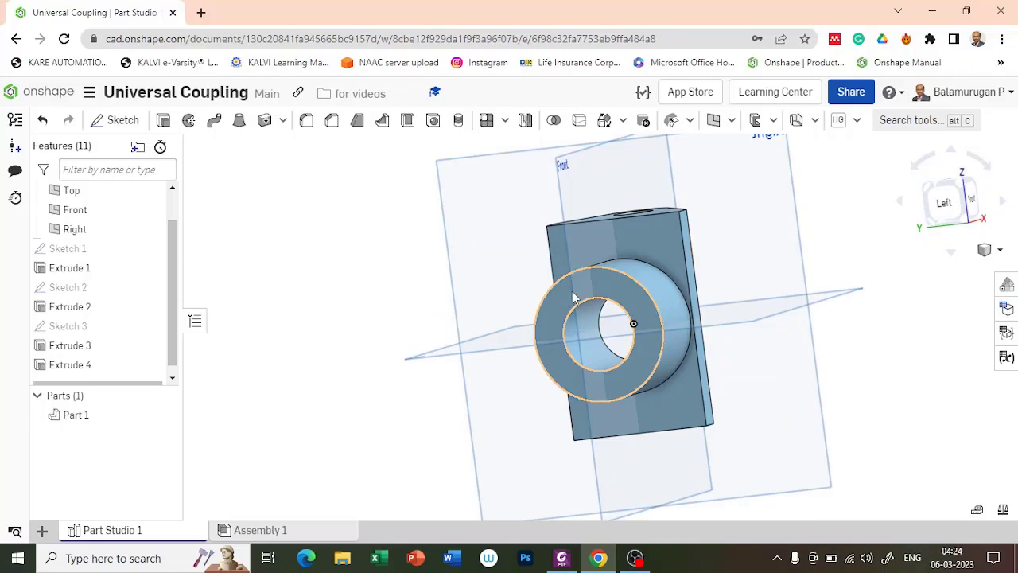
pyautogui.moveTo(788, 371)
pyautogui.mouseDown(button='right')
pyautogui.moveTo(829, 363)
pyautogui.moveTo(783, 357)
pyautogui.mouseUp(button='right')
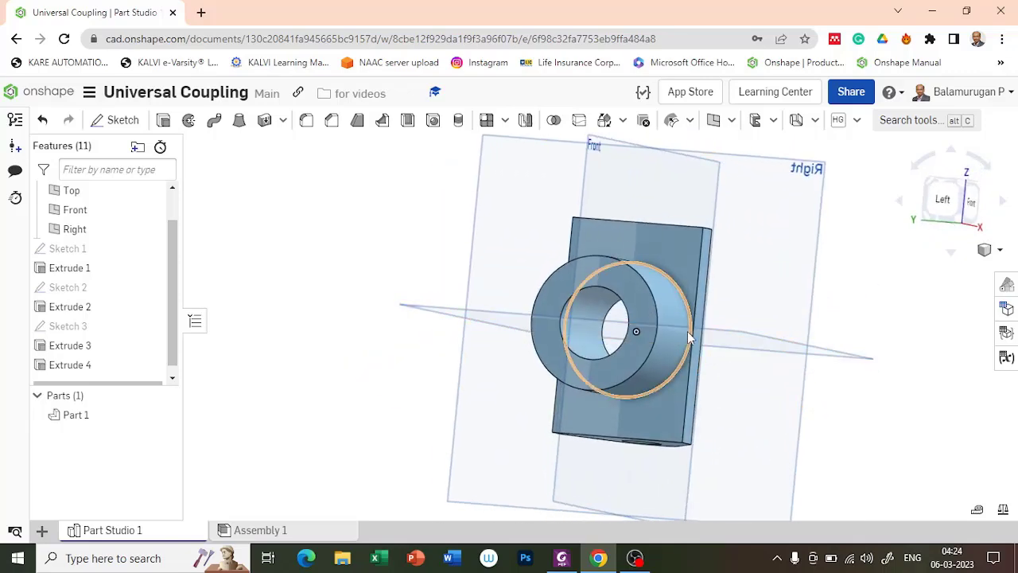
pyautogui.click(130, 123)
pyautogui.click(691, 330)
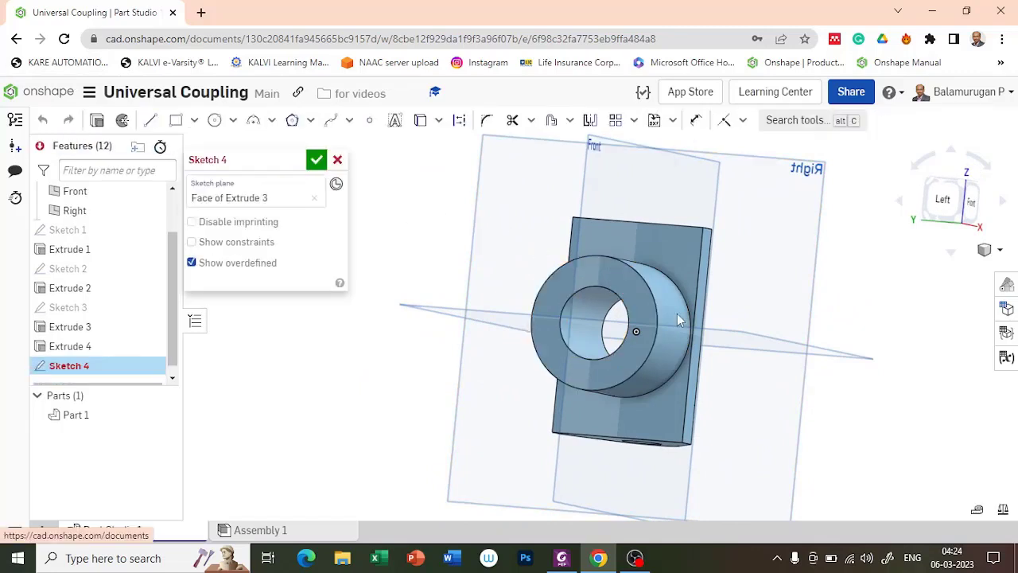
pyautogui.press('n')
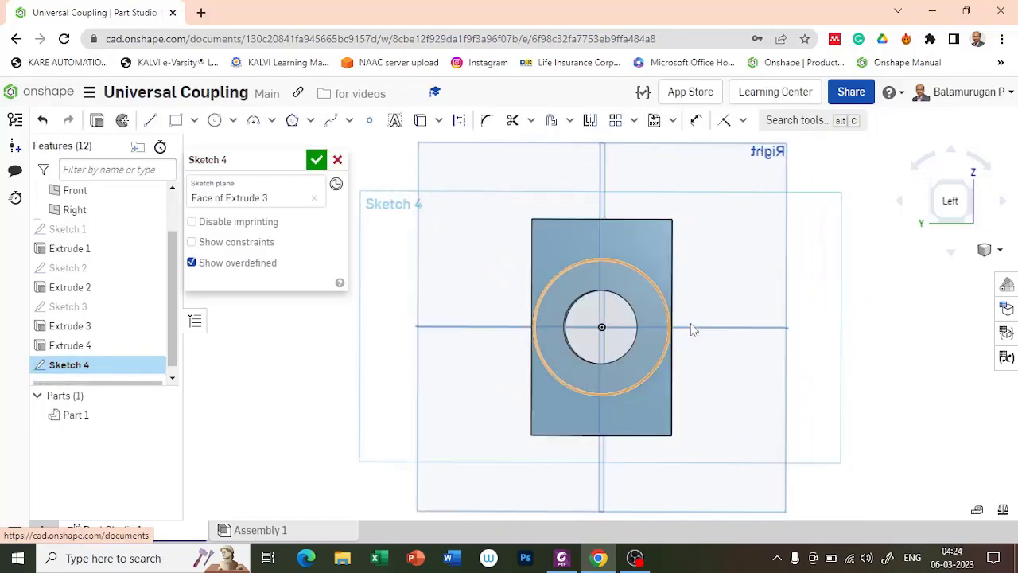
pyautogui.click(196, 123)
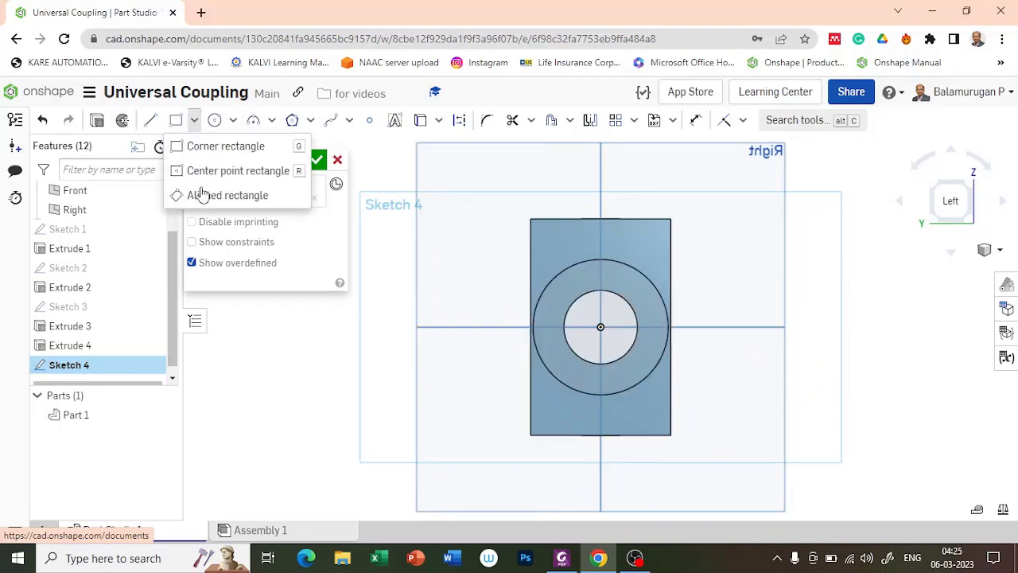
pyautogui.click(211, 171)
pyautogui.scroll(8, 584, 287)
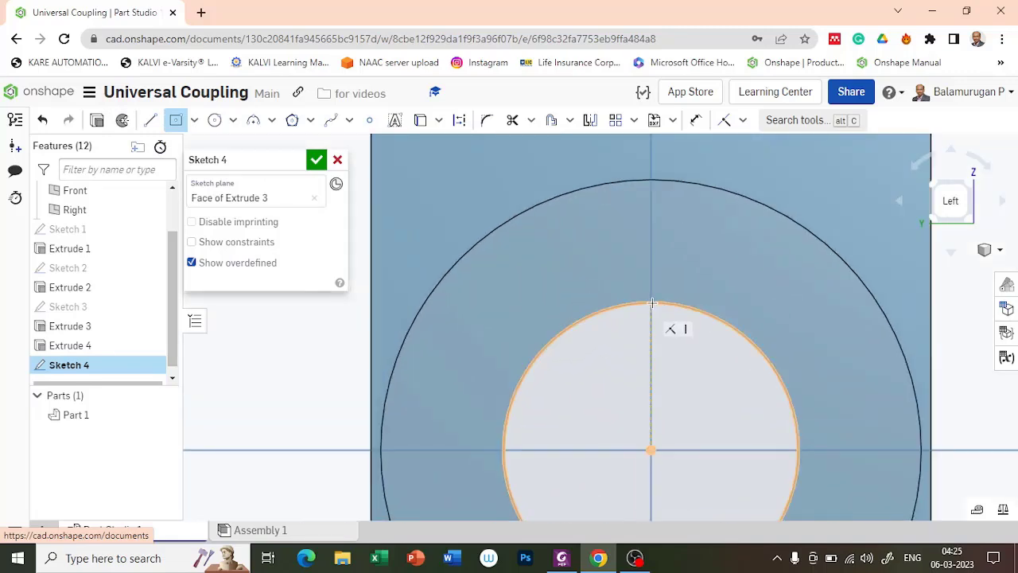
pyautogui.click(652, 302)
pyautogui.click(673, 328)
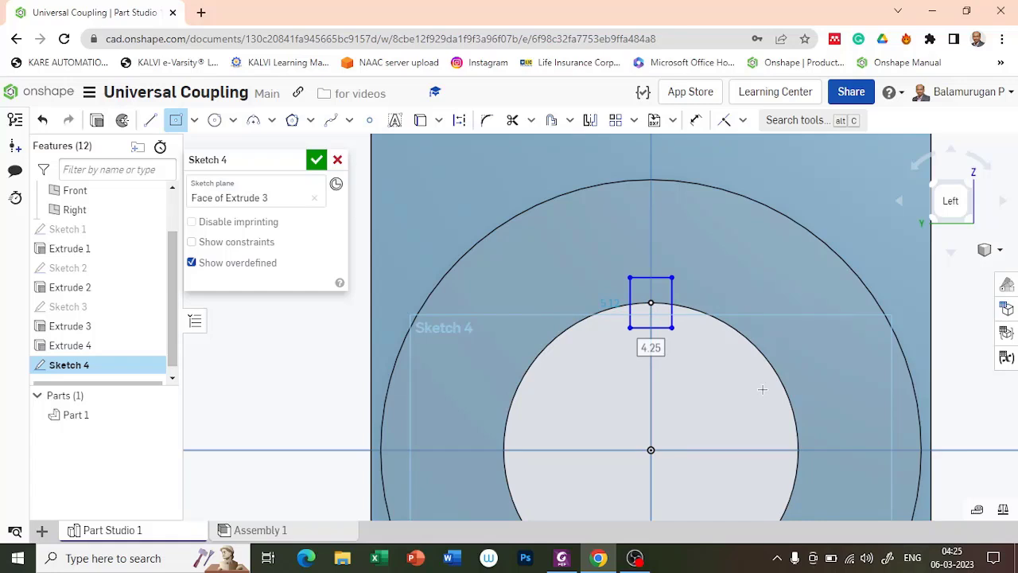
# Step: Set the rectangle's width and height to 8 mm each and finish the sketch
pyautogui.write('8')
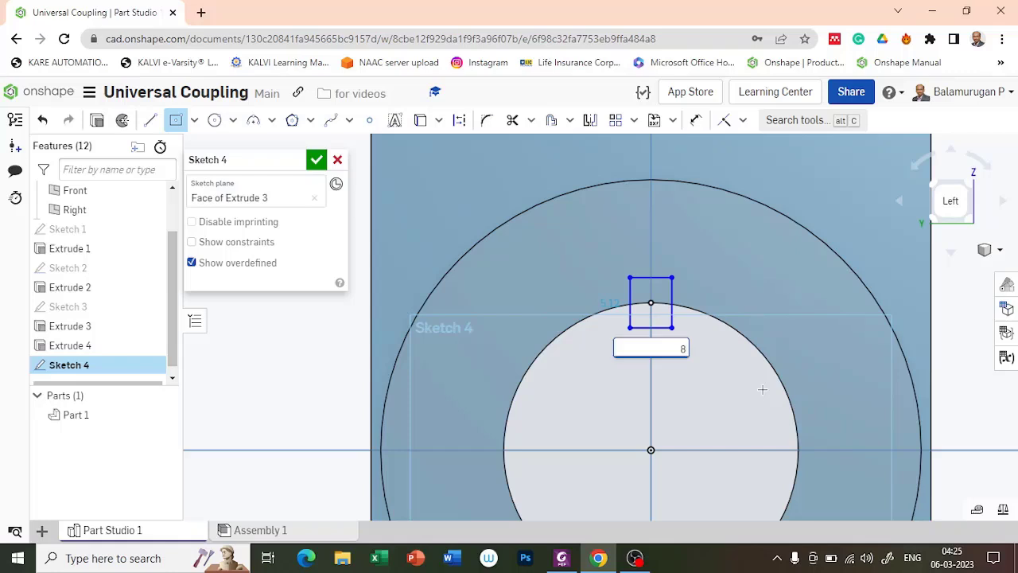
pyautogui.press('Return')
pyautogui.write('8')
pyautogui.press('Return')
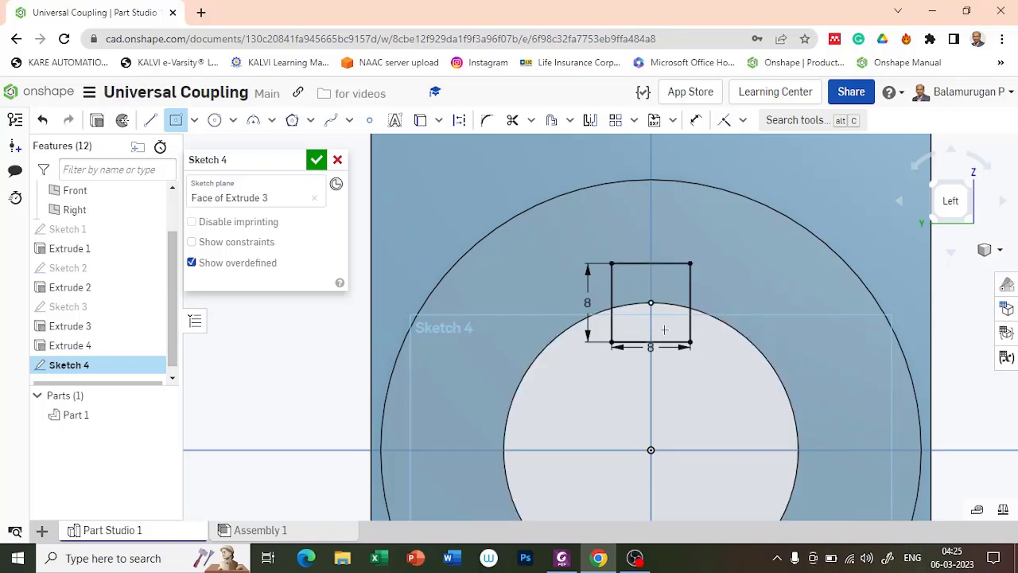
pyautogui.click(317, 162)
# Step: Cut the keyway from the part of the 8 mm square above the bore with a Through all Extrude set to Remove
pyautogui.scroll(2, 716, 218)
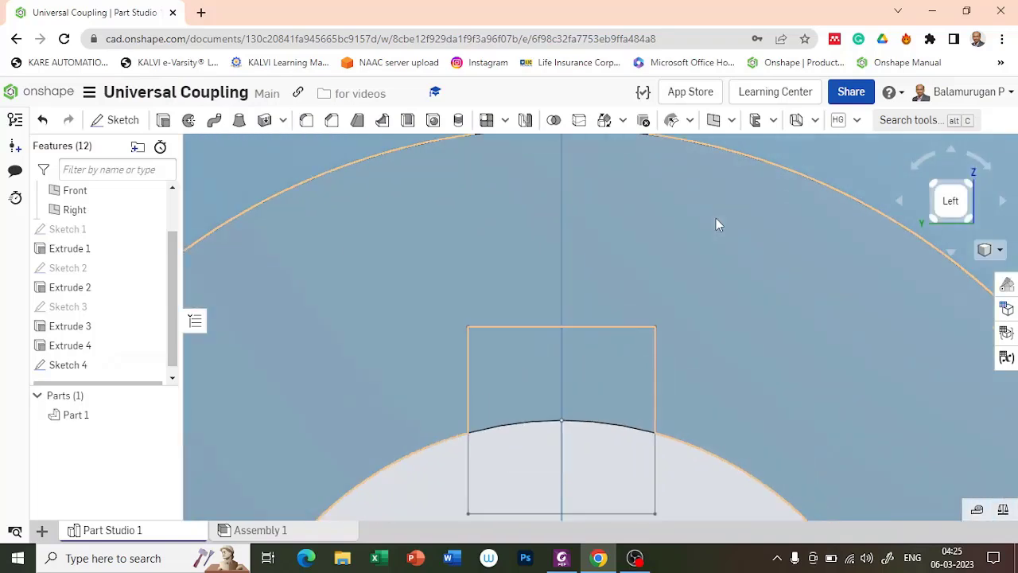
pyautogui.scroll(-5, 715, 218)
pyautogui.moveTo(853, 245); pyautogui.dragTo(826, 254, button='right')
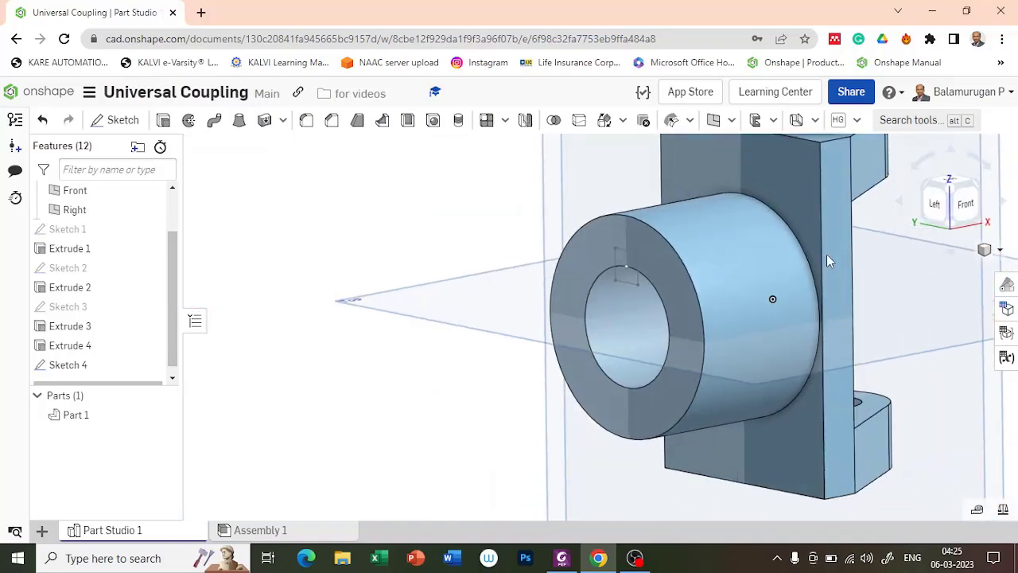
pyautogui.click(163, 122)
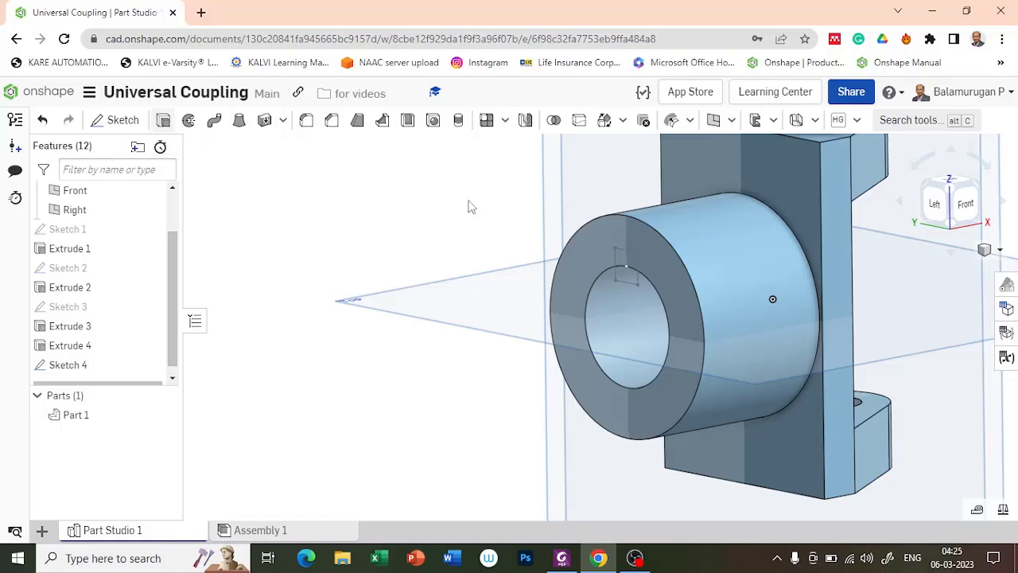
pyautogui.click(625, 259)
pyautogui.click(273, 200)
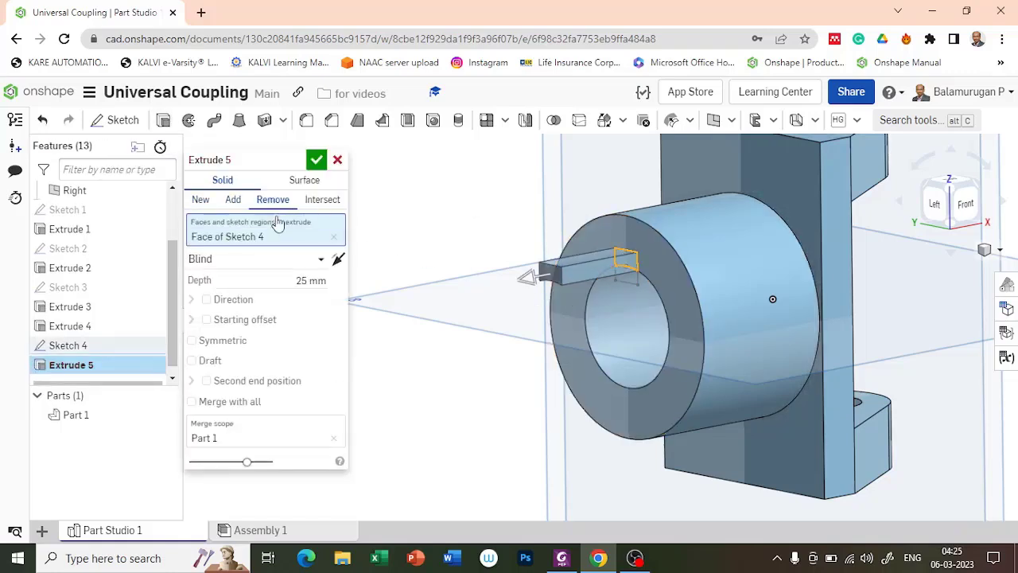
pyautogui.click(304, 259)
pyautogui.click(250, 379)
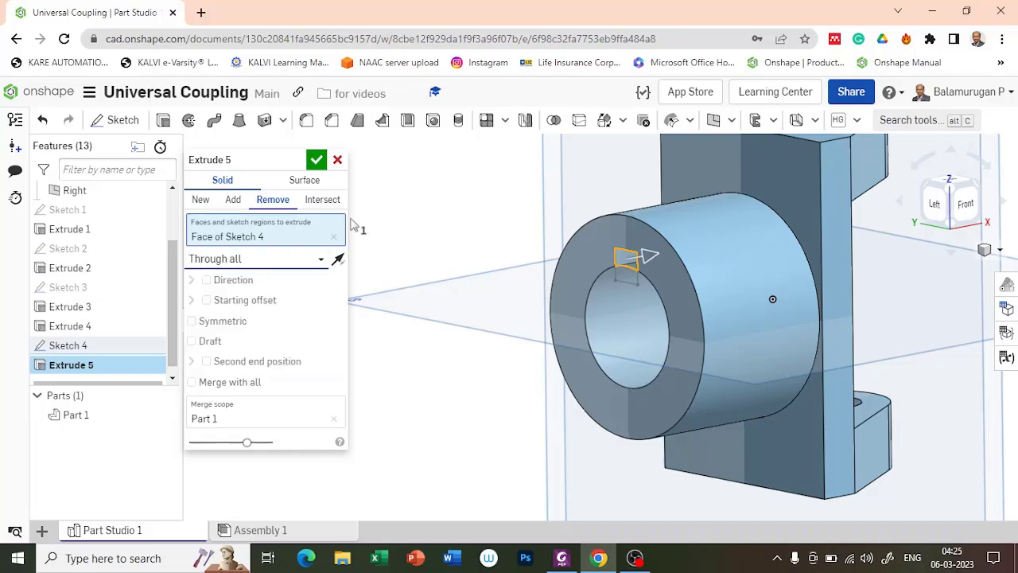
pyautogui.click(316, 159)
# Step: Rename the finished part as Fork
pyautogui.moveTo(524, 344); pyautogui.dragTo(496, 383, button='right')
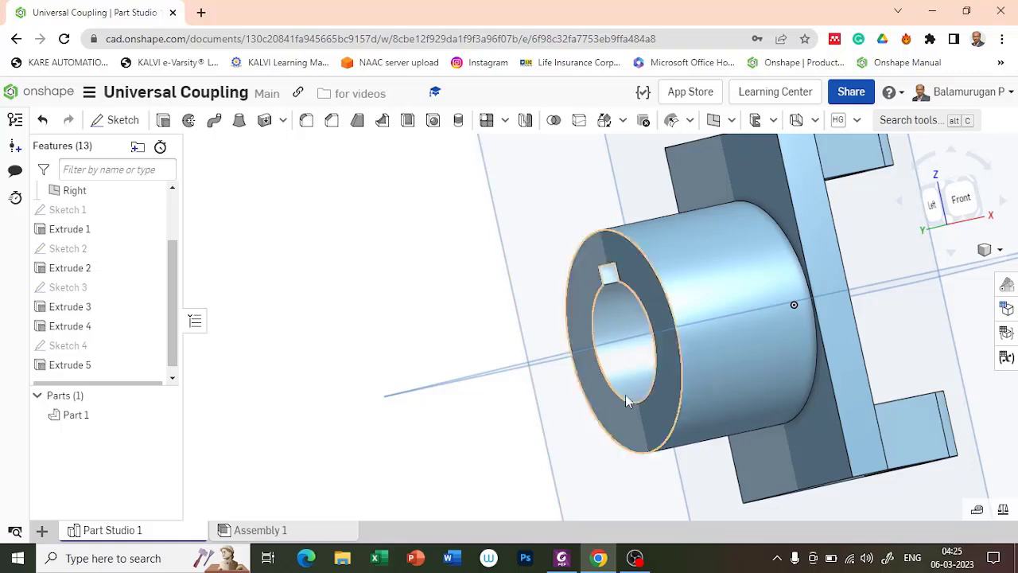
pyautogui.scroll(-5, 664, 374)
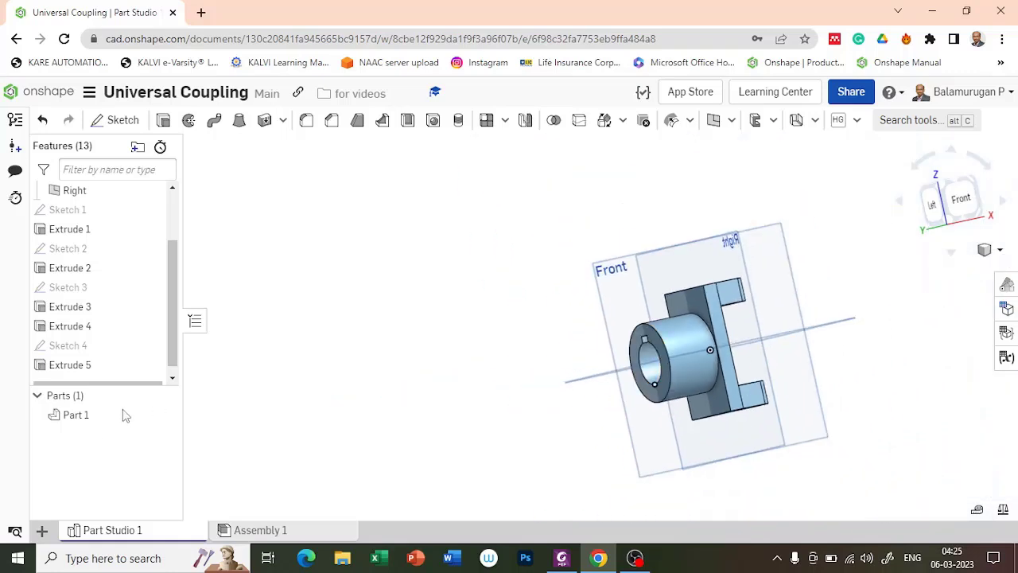
pyautogui.rightClick(73, 414)
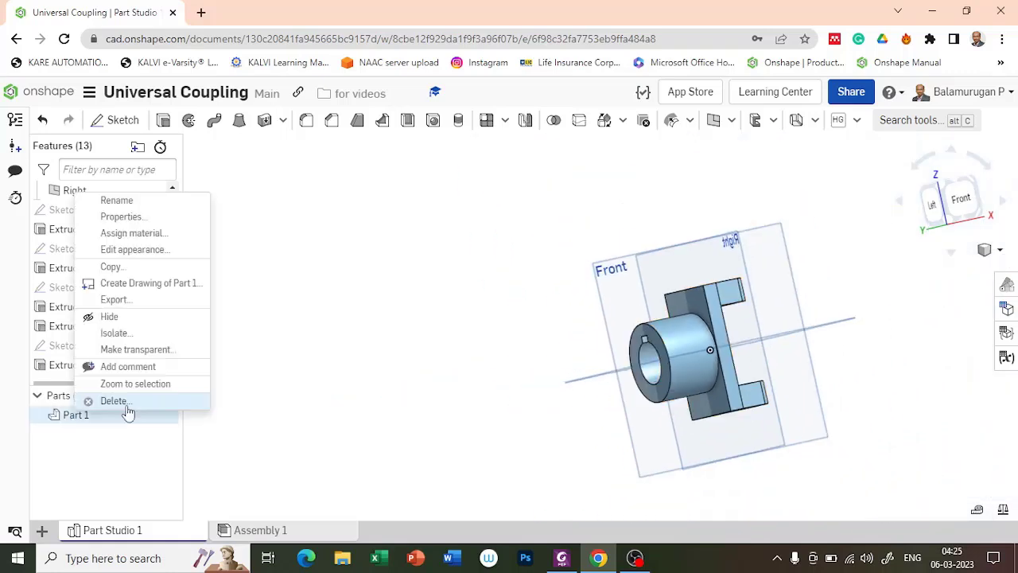
pyautogui.click(117, 201)
pyautogui.write('Fork')
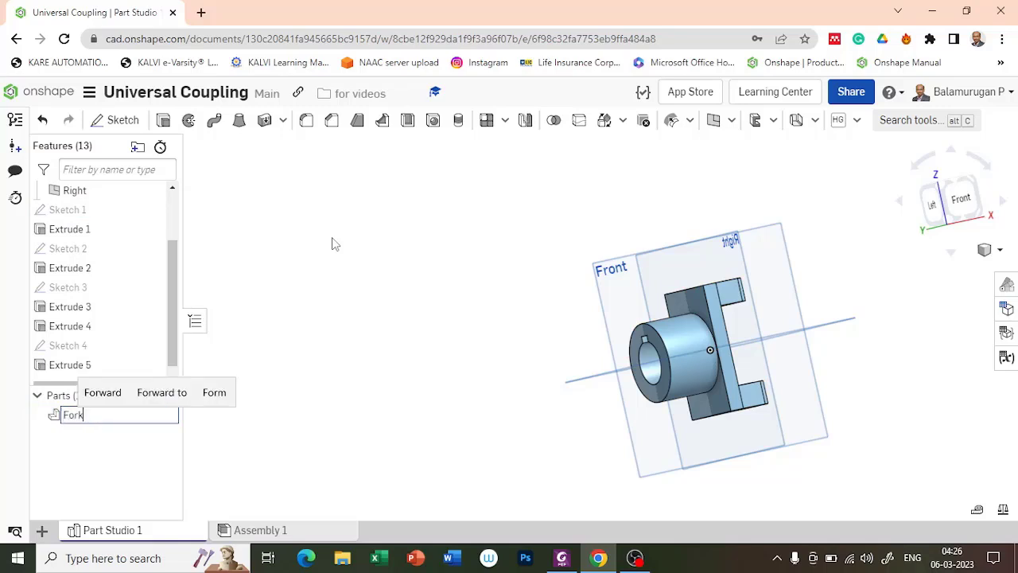
pyautogui.press('Return')
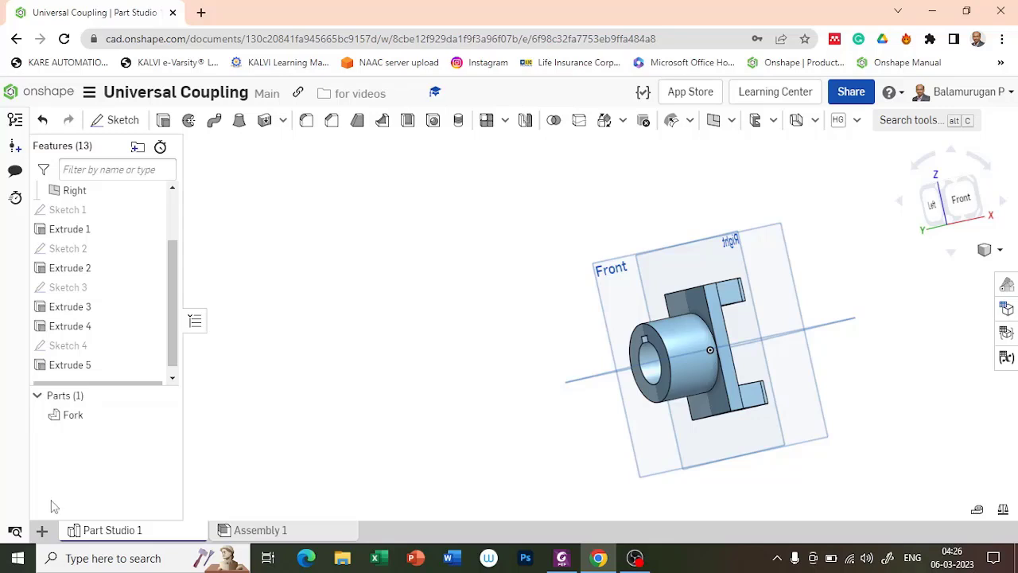
# Step: Rename the part studio containing the finished fork as Fork
pyautogui.rightClick(107, 530)
pyautogui.click(120, 393)
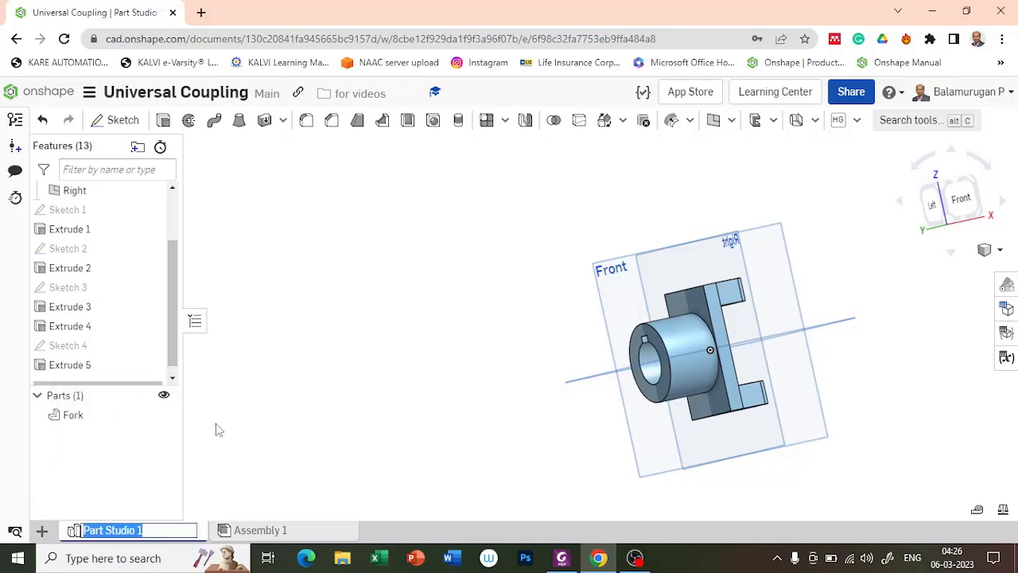
pyautogui.write('Fork')
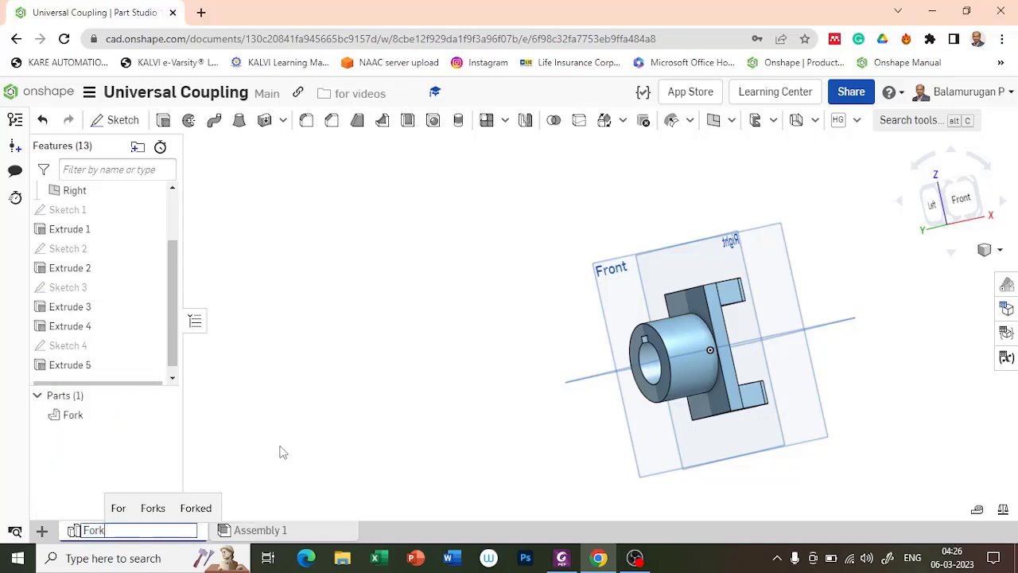
pyautogui.press('Return')
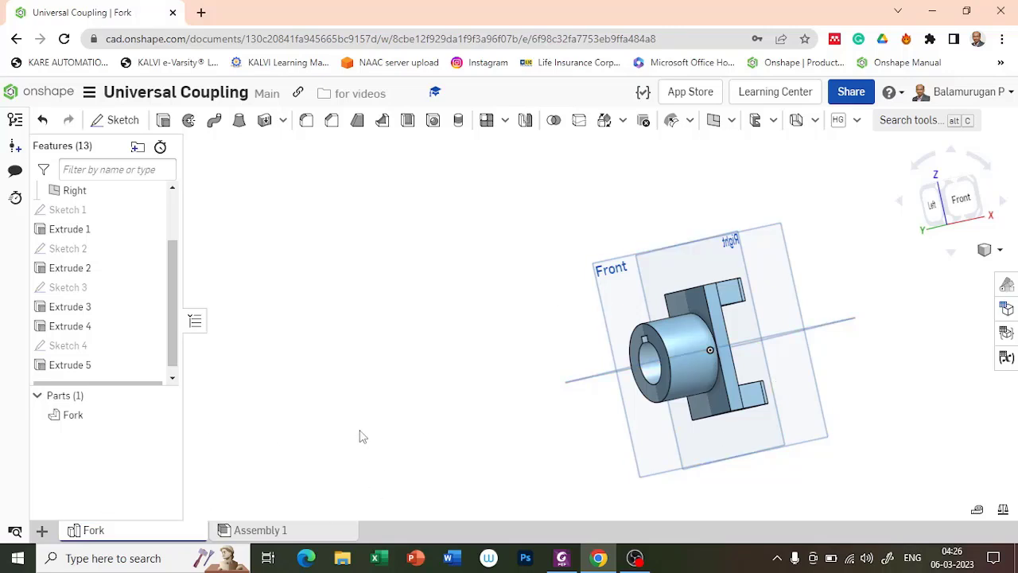
# Step: Create a new part studio in the document and name it Central Block
pyautogui.click(42, 530)
pyautogui.click(117, 407)
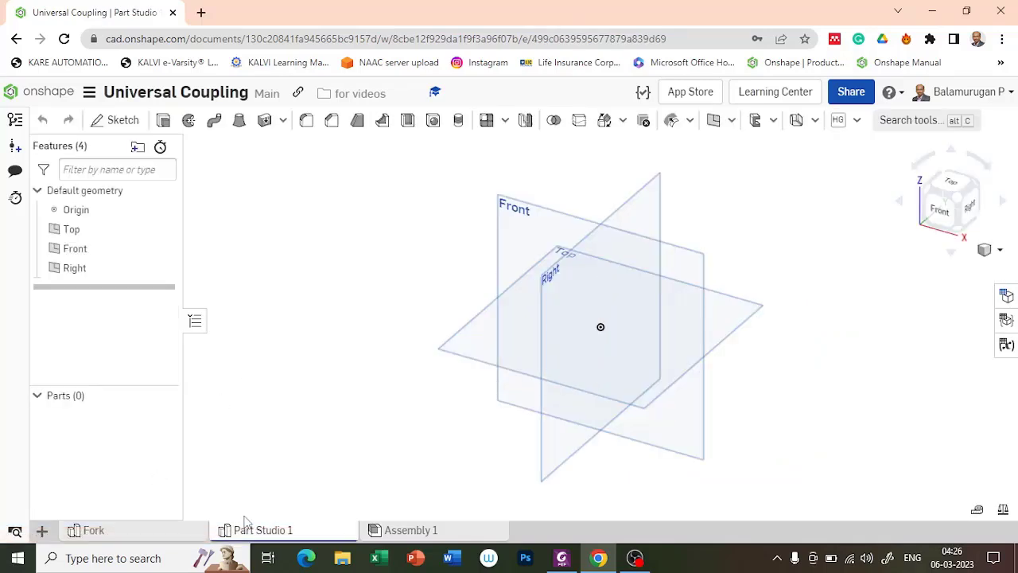
pyautogui.rightClick(270, 539)
pyautogui.click(329, 411)
pyautogui.write('Ce')
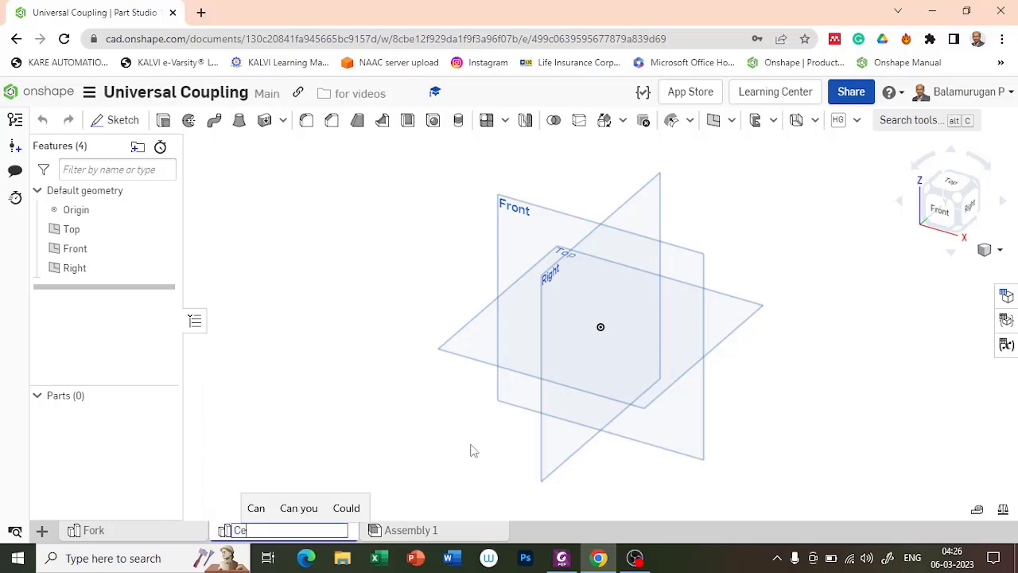
pyautogui.write('ntral Block')
pyautogui.press('Return')
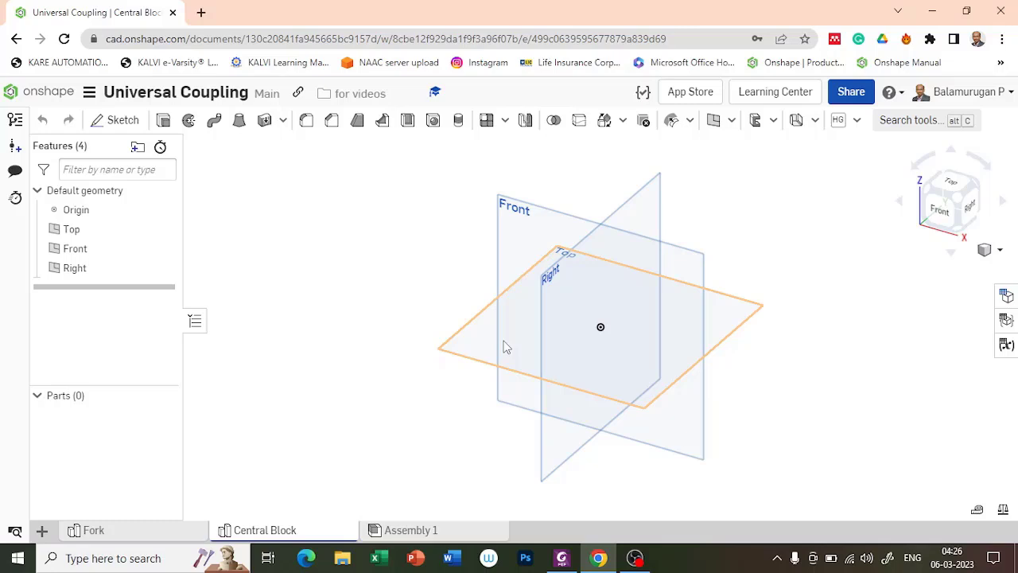
# Step: Start a new sketch on the Top plane of the Central Block part studio
pyautogui.moveTo(414, 395)
pyautogui.mouseDown(button='right')
pyautogui.moveTo(386, 359)
pyautogui.moveTo(408, 391)
pyautogui.mouseUp(button='right')
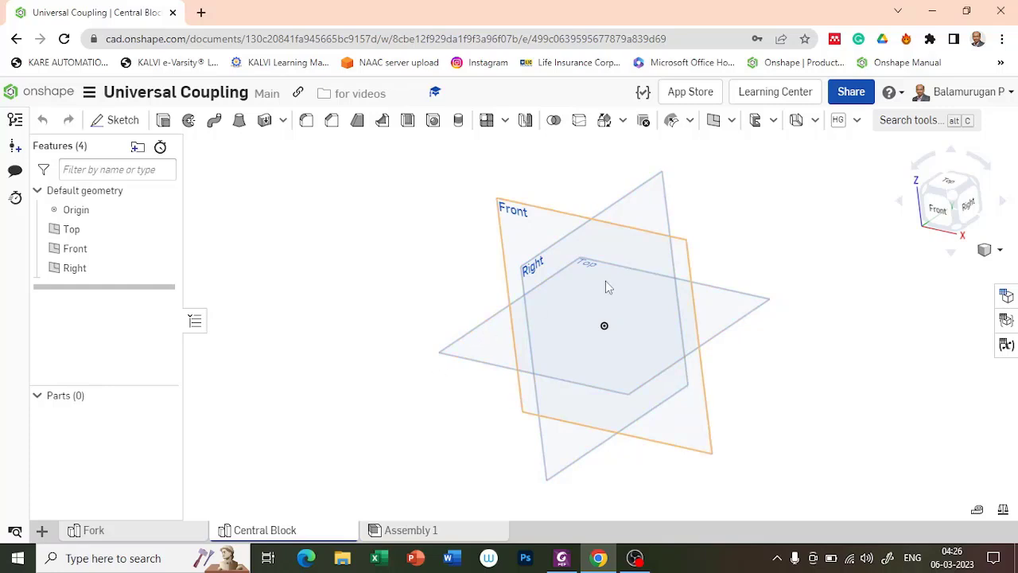
pyautogui.hotkey('shift', '1')
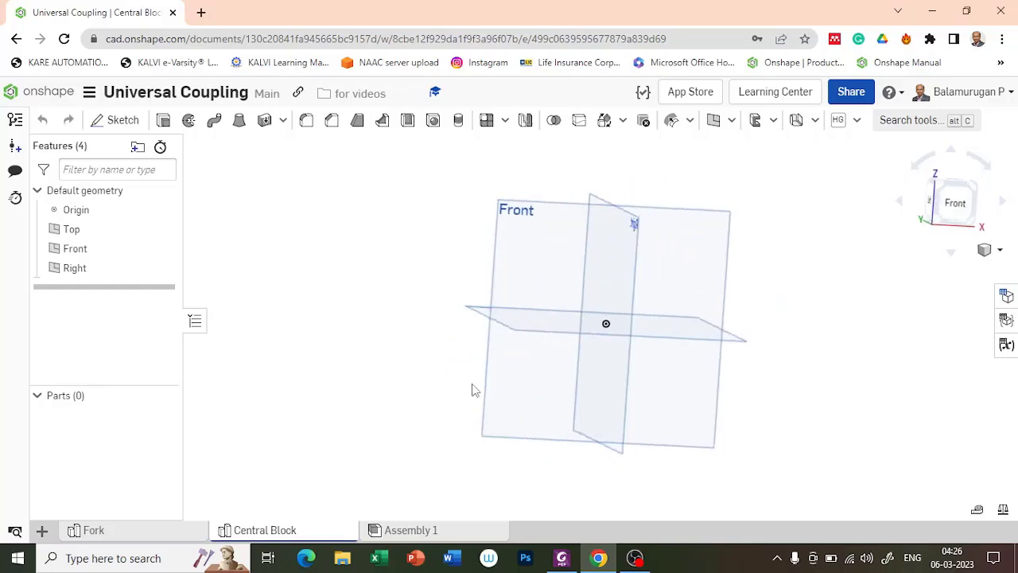
pyautogui.moveTo(472, 388); pyautogui.dragTo(486, 484, button='right')
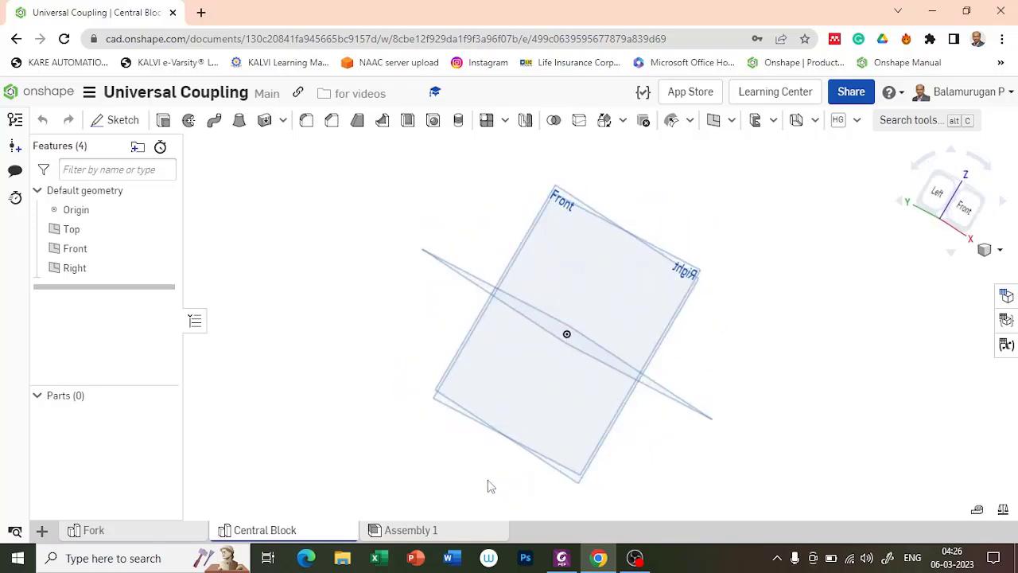
pyautogui.click(986, 251)
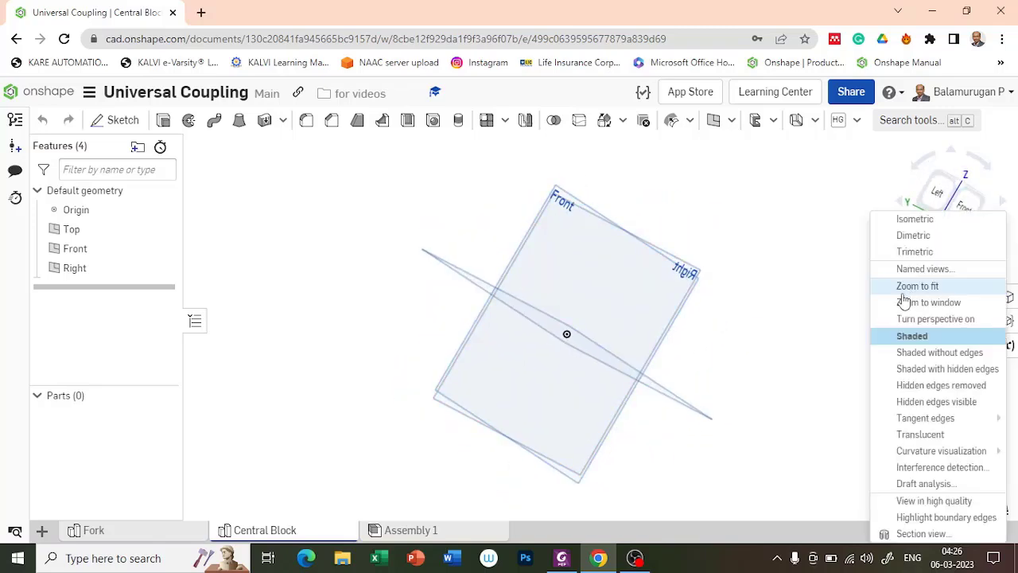
pyautogui.click(922, 222)
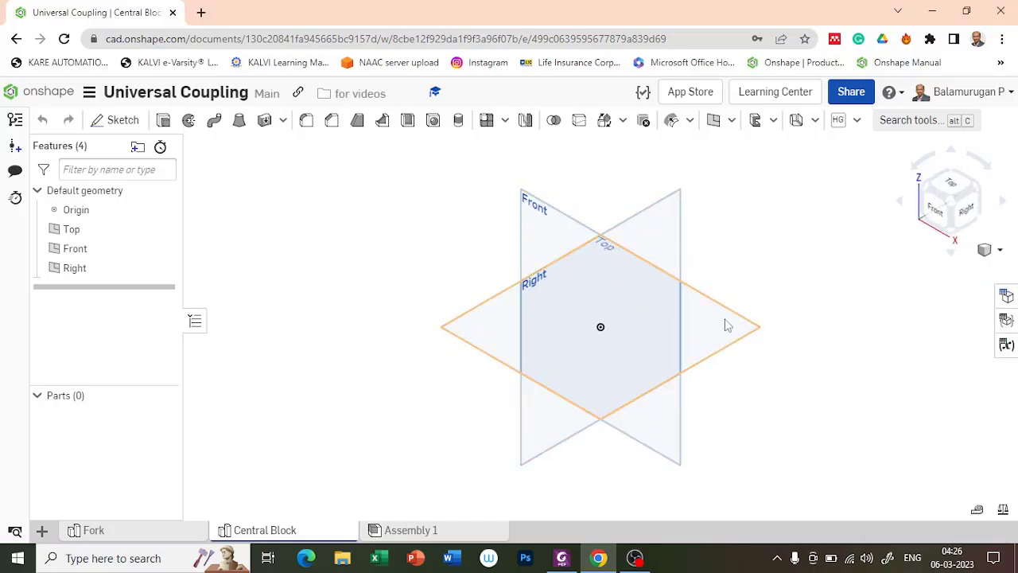
pyautogui.click(722, 327)
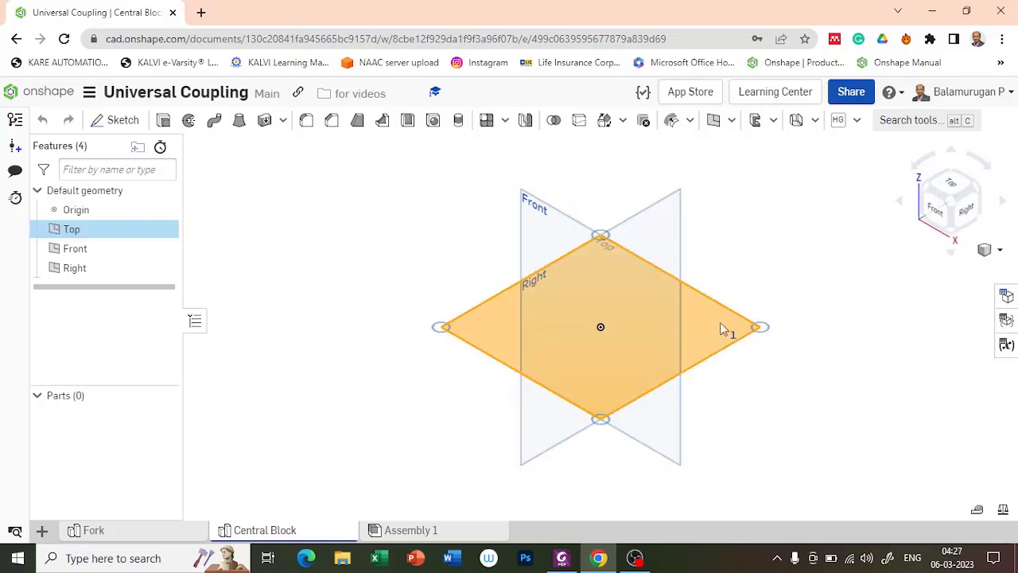
pyautogui.click(122, 120)
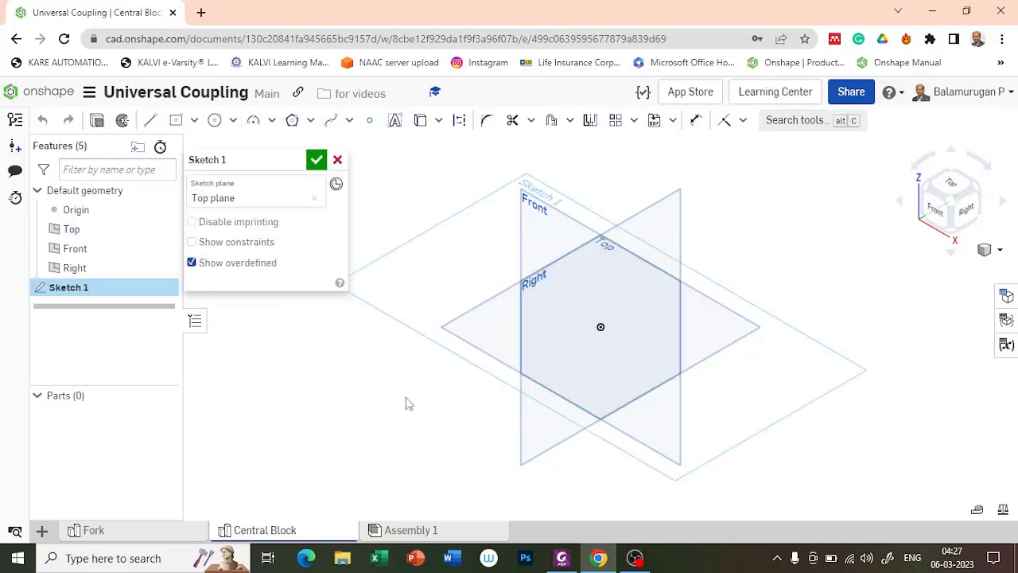
pyautogui.press('n')
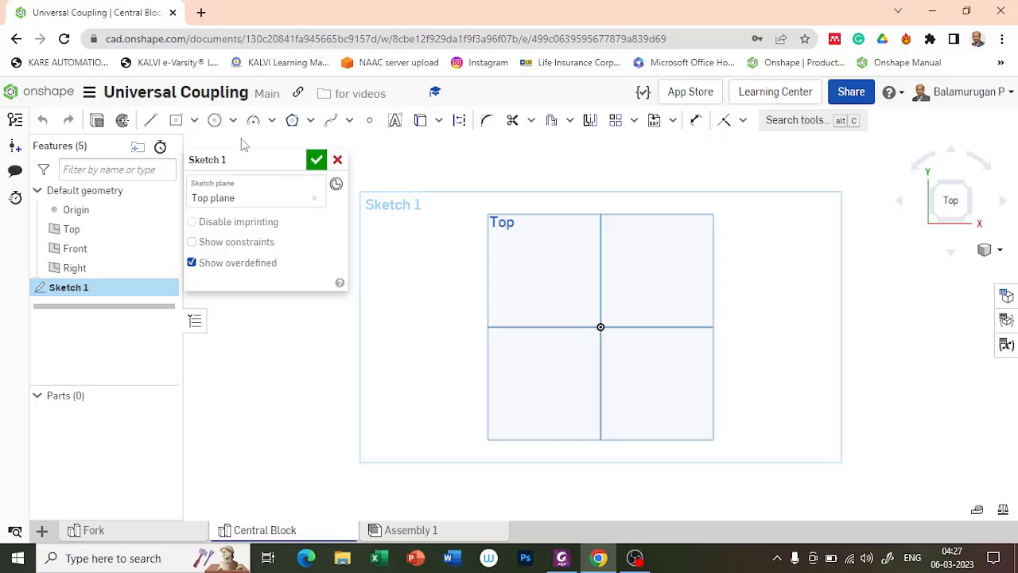
# Step: Draw a circle centred on the origin and set its diameter to 16 mm
pyautogui.click(214, 120)
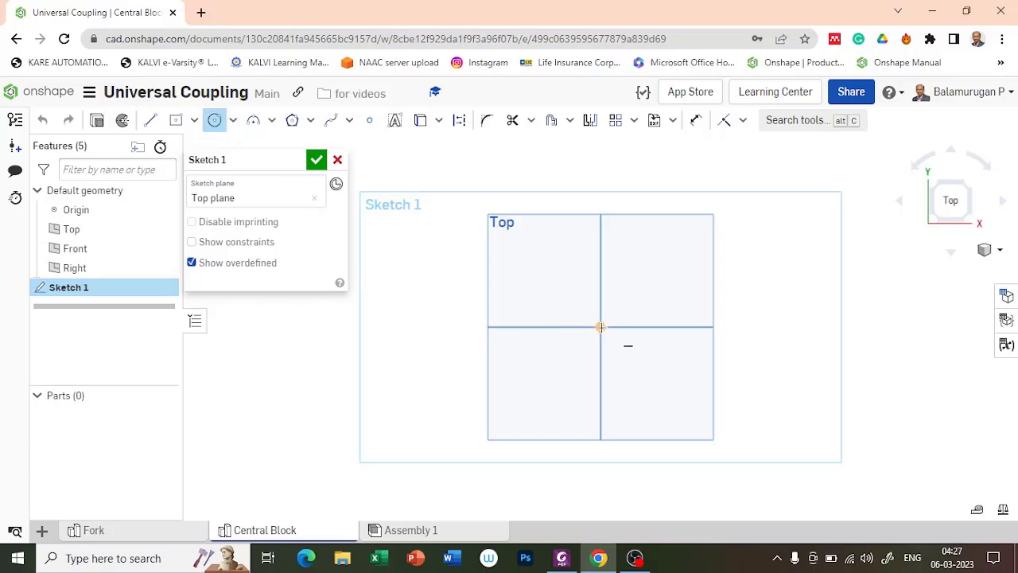
pyautogui.click(601, 326)
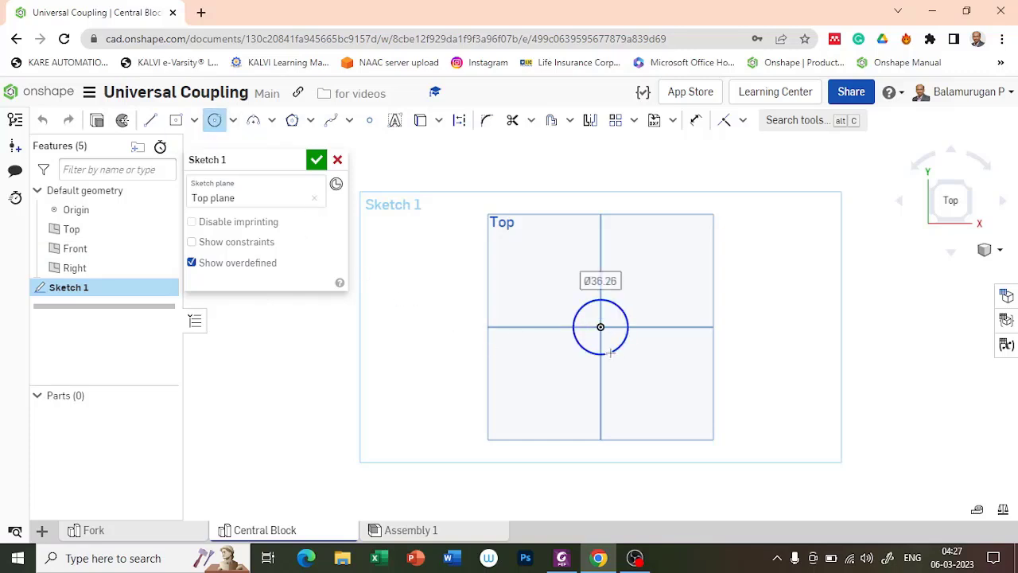
pyautogui.click(610, 353)
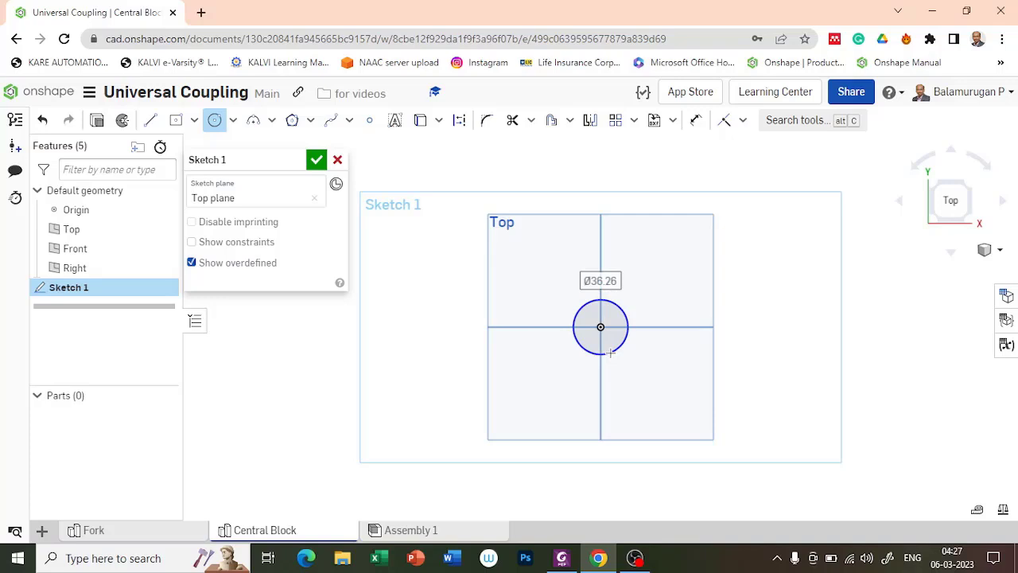
pyautogui.write('1')
pyautogui.press('Return')
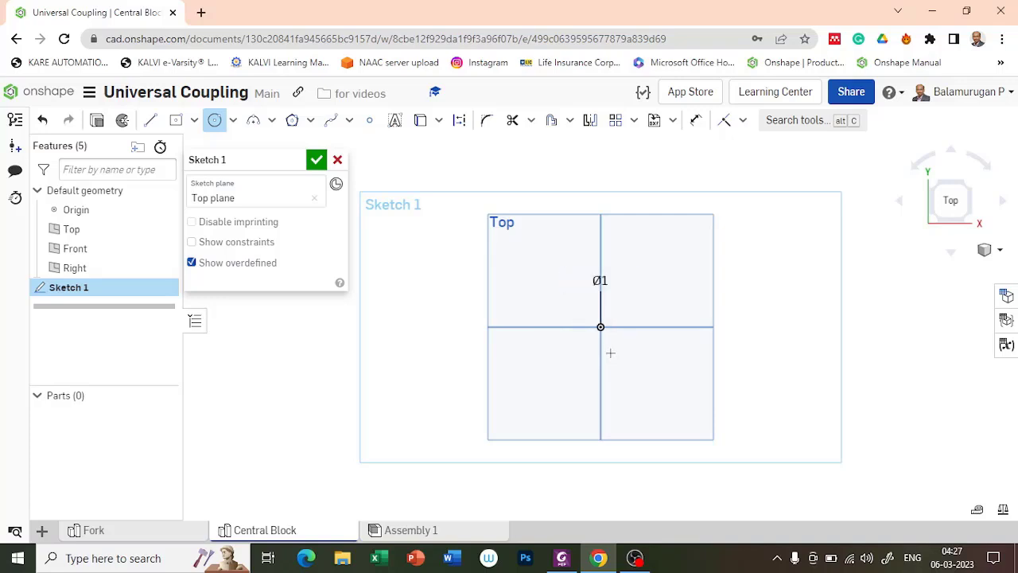
pyautogui.press('Escape')
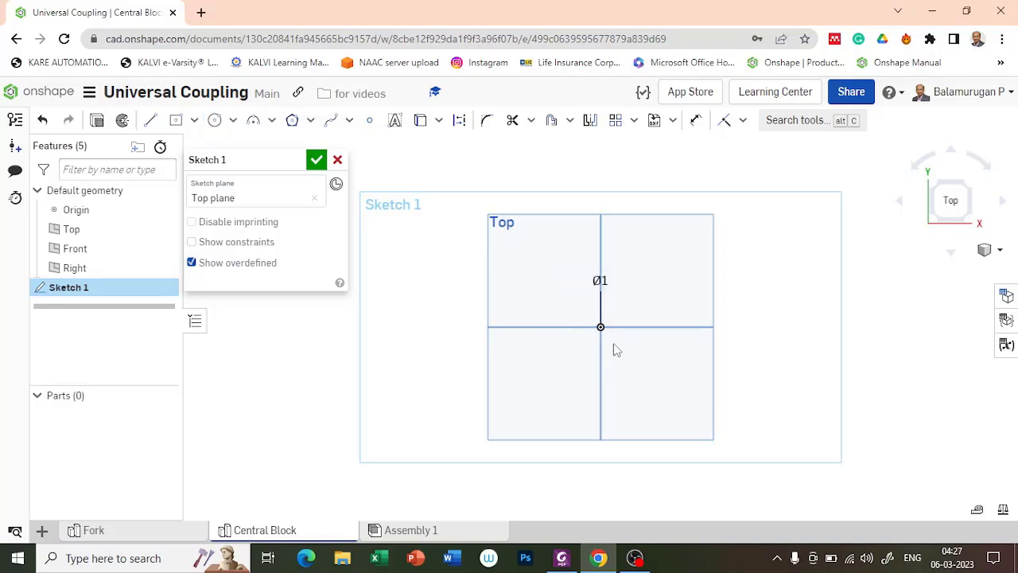
pyautogui.doubleClick(602, 282)
pyautogui.write('20')
pyautogui.press('Return')
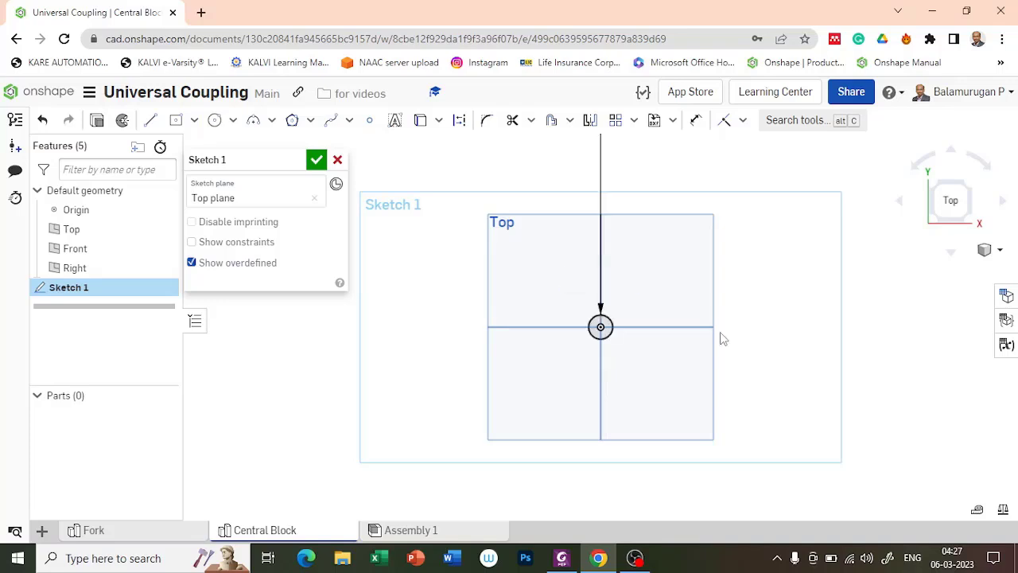
# Step: Draw a second, concentric circle around the first one with a diameter of 30 mm
pyautogui.click(215, 121)
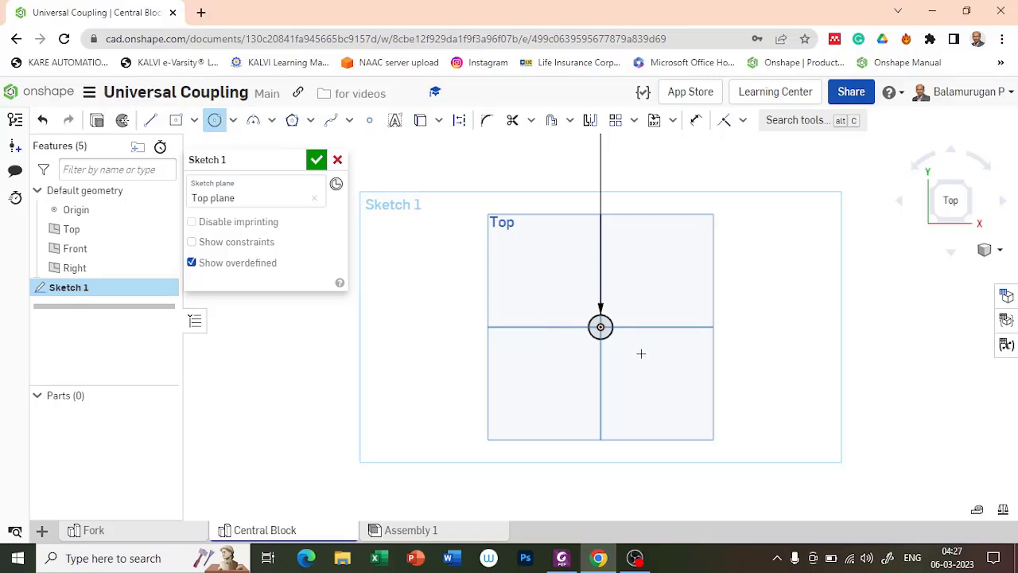
pyautogui.click(600, 327)
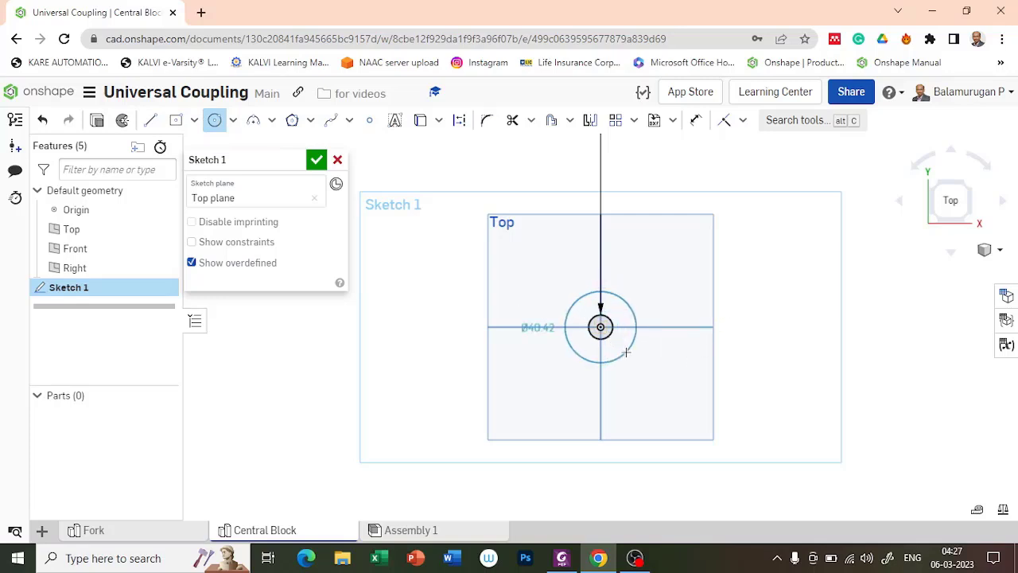
pyautogui.click(627, 348)
pyautogui.write('3')
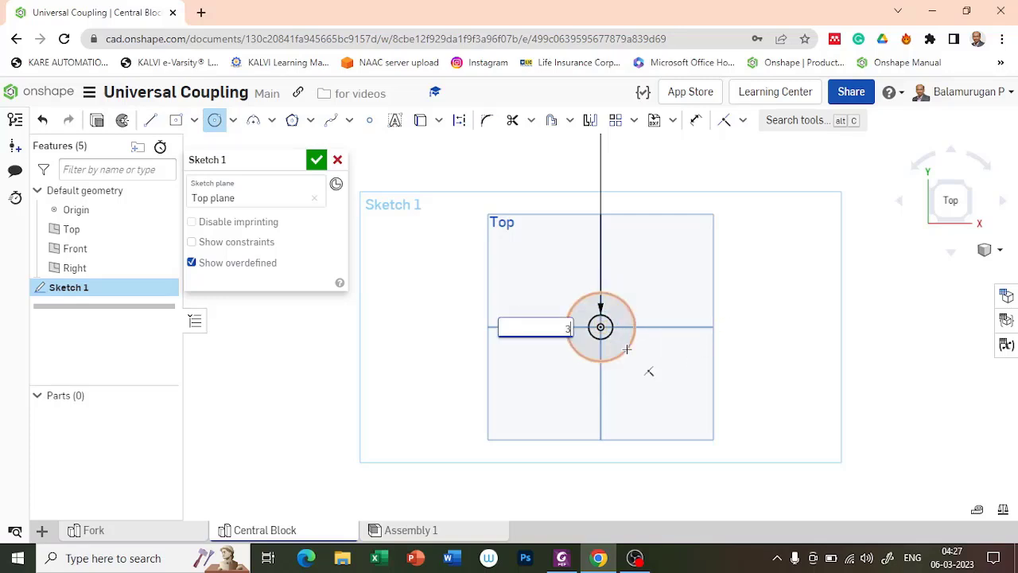
pyautogui.write('0')
pyautogui.press('Return')
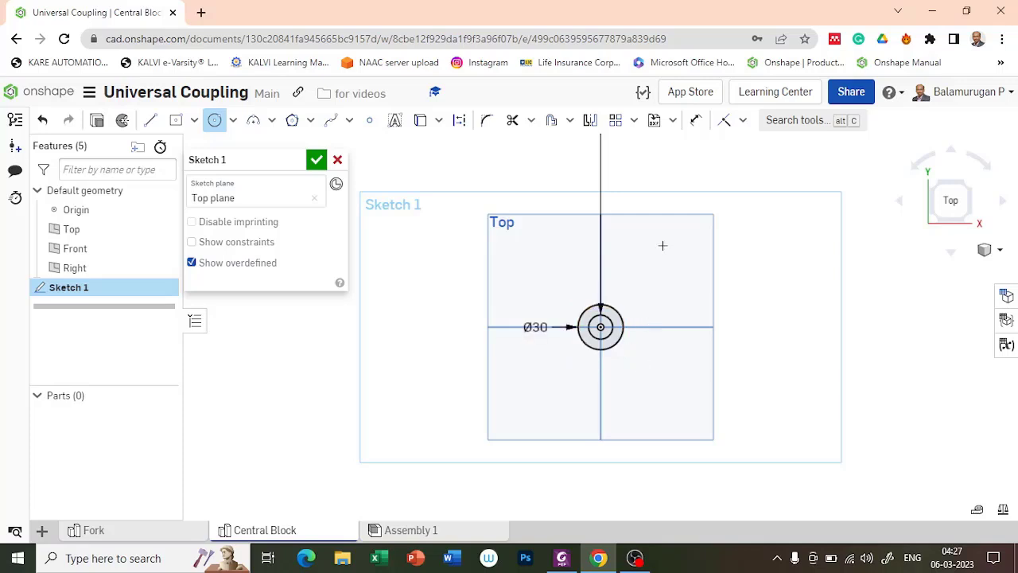
# Step: Move the inner circle's diameter dimension close to the circles and finish the sketch
pyautogui.scroll(-3, 649, 240)
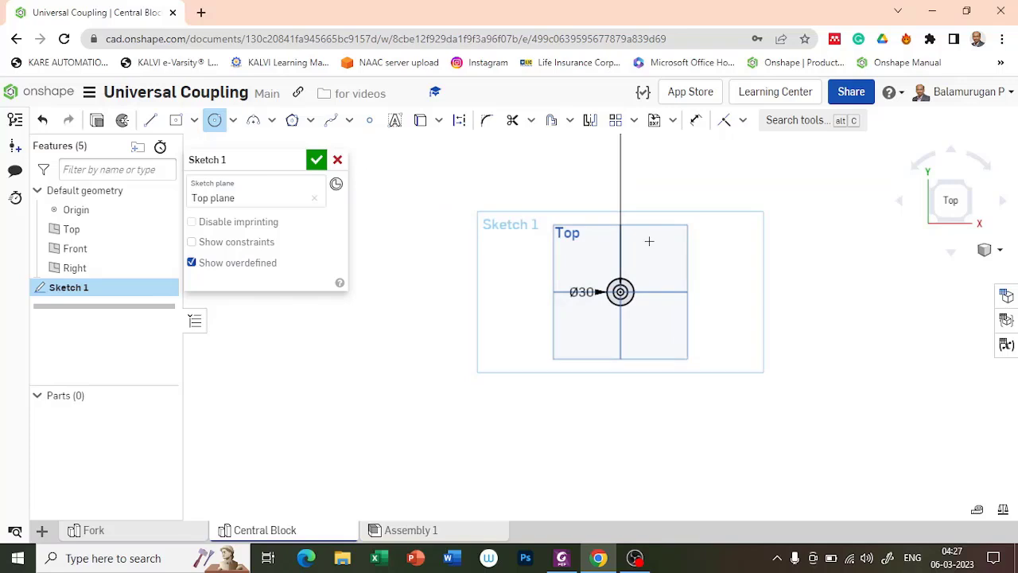
pyautogui.press('Escape')
pyautogui.moveTo(641, 263)
pyautogui.mouseDown(button='right')
pyautogui.moveTo(638, 225)
pyautogui.moveTo(628, 268)
pyautogui.moveTo(638, 263)
pyautogui.mouseUp(button='right')
pyautogui.scroll(-5, 637, 255)
pyautogui.moveTo(646, 178)
pyautogui.mouseDown()
pyautogui.moveTo(637, 268)
pyautogui.moveTo(632, 253)
pyautogui.mouseUp()
pyautogui.scroll(5, 646, 240)
pyautogui.moveTo(570, 324); pyautogui.dragTo(577, 353)
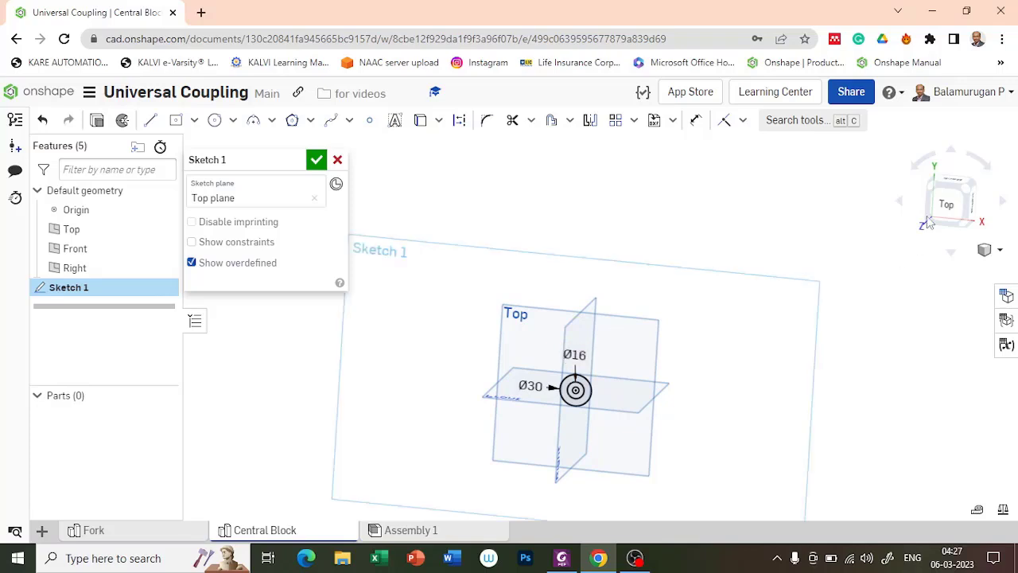
pyautogui.press('n')
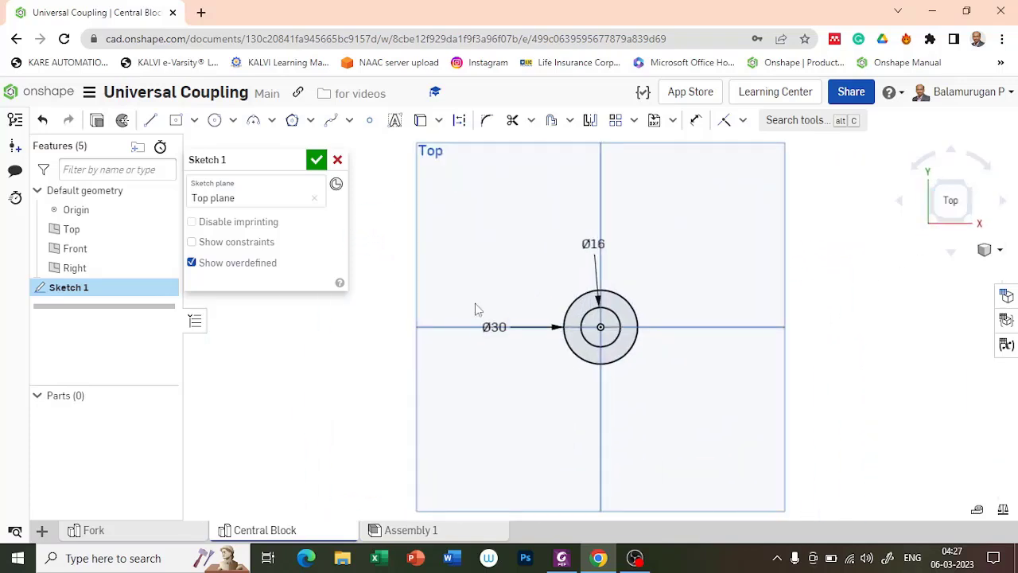
pyautogui.click(317, 162)
# Step: Extrude both the ring and the inner circle region as a new solid, symmetric, with a depth of 56 mm
pyautogui.moveTo(670, 333)
pyautogui.mouseDown(button='right')
pyautogui.moveTo(679, 341)
pyautogui.moveTo(662, 365)
pyautogui.mouseUp(button='right')
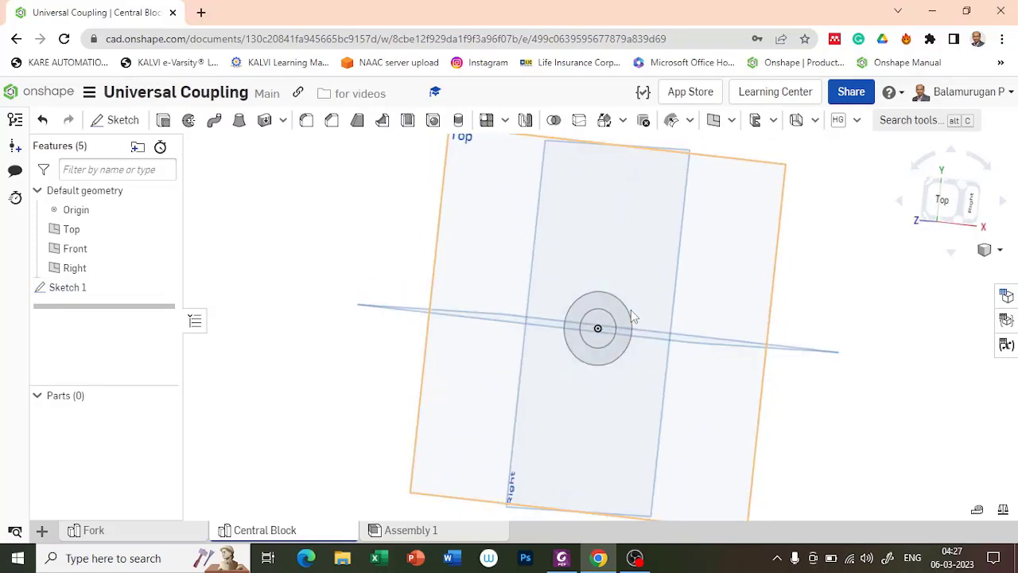
pyautogui.click(115, 120)
pyautogui.click(337, 160)
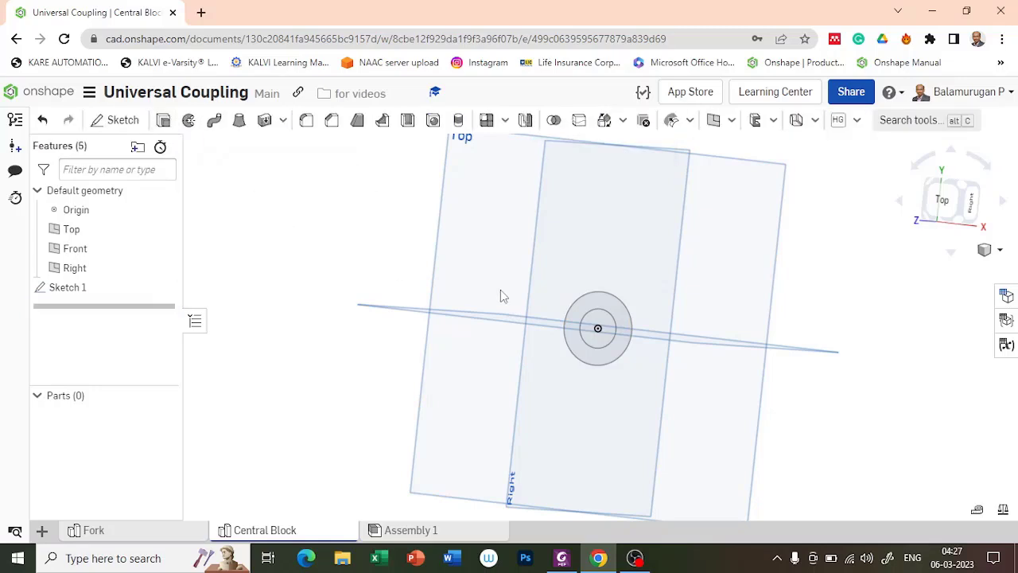
pyautogui.hotkey('shift', 'e')
pyautogui.click(604, 309)
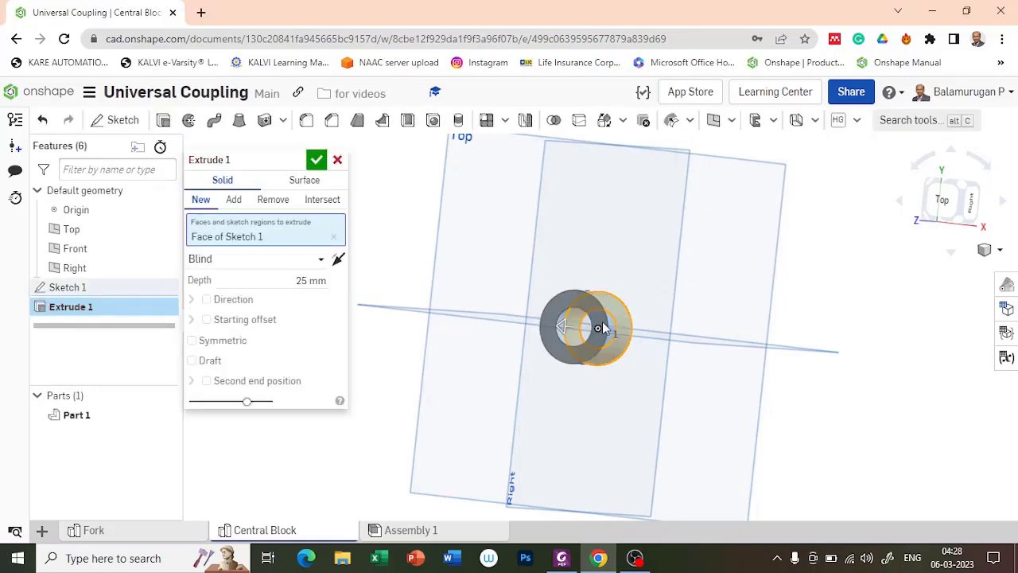
pyautogui.click(590, 332)
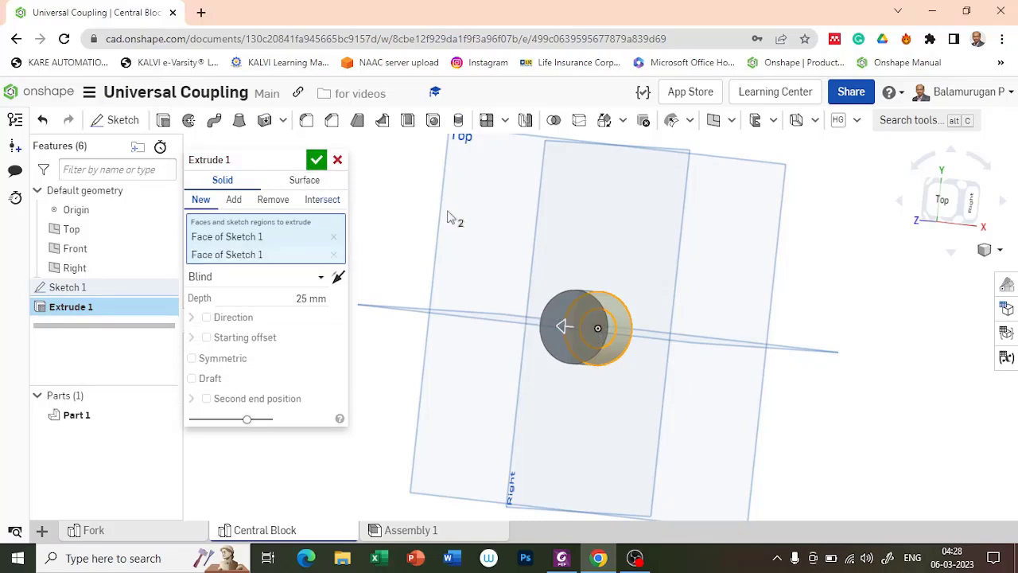
pyautogui.moveTo(448, 211); pyautogui.dragTo(446, 214, button='right')
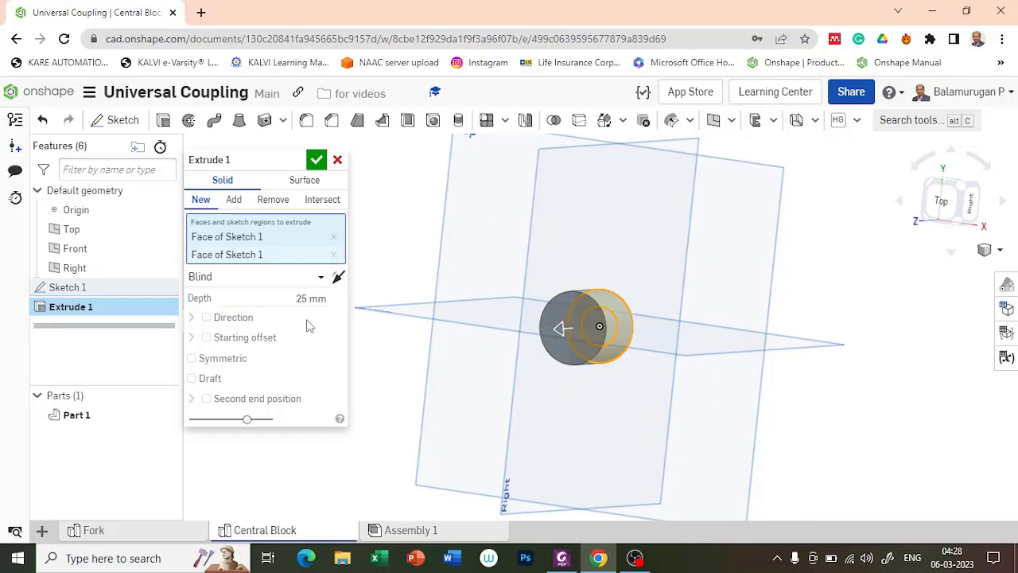
pyautogui.click(235, 360)
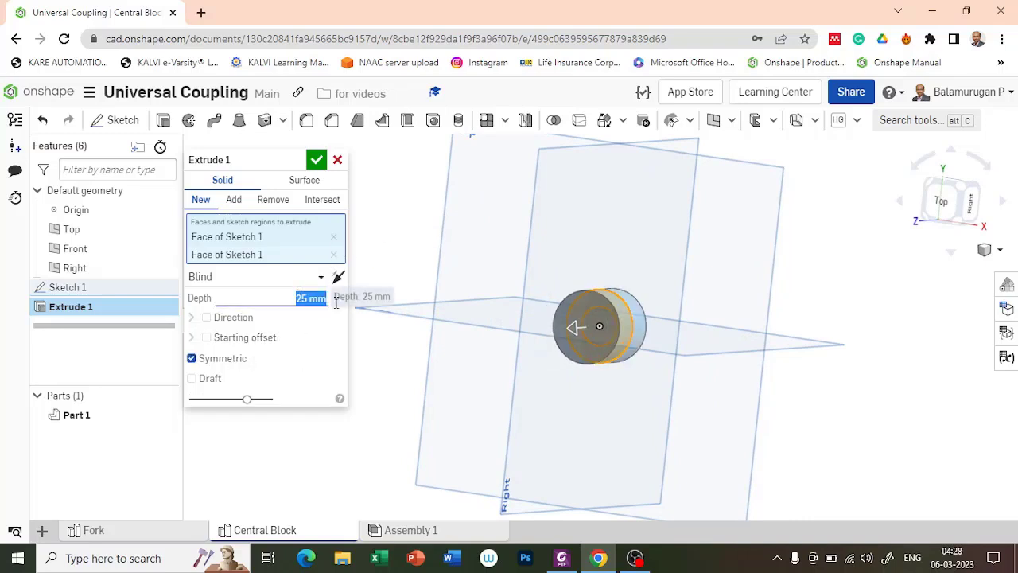
pyautogui.write('56')
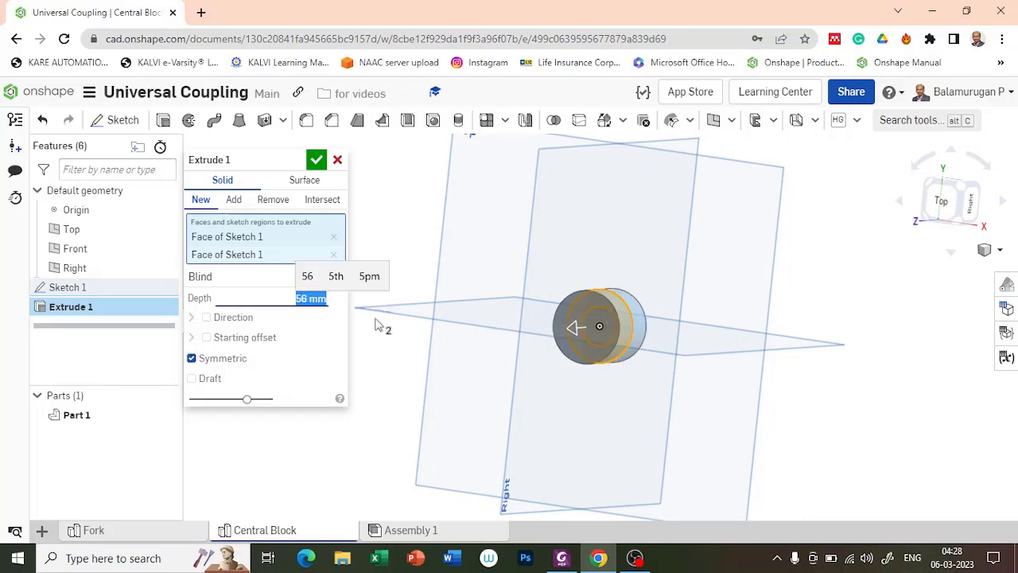
pyautogui.press('Return')
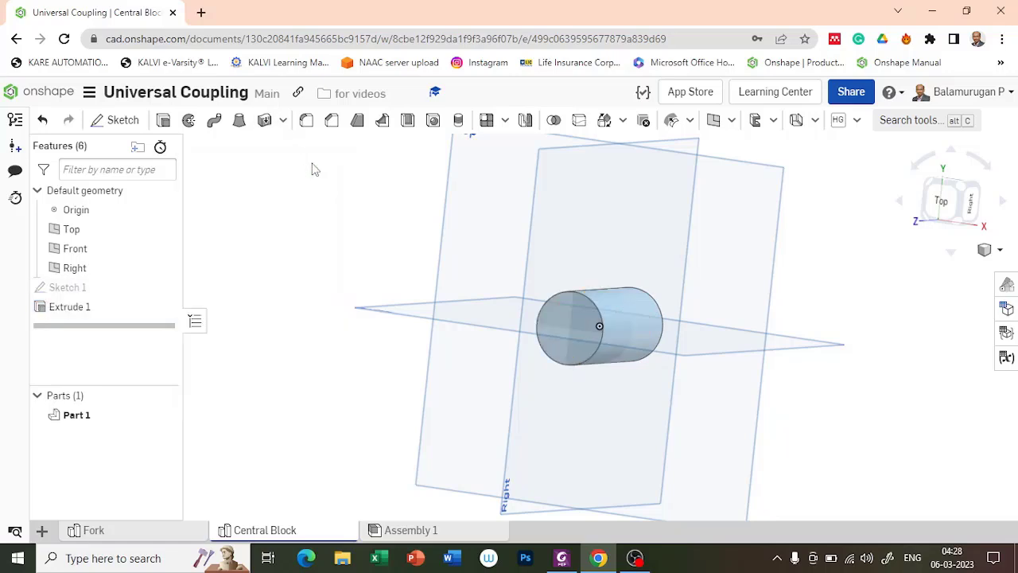
# Step: Start a sketch on the Front plane and draw a circle about 16 mm in diameter beside the cylinder, centred on the horizontal axis
pyautogui.moveTo(459, 241); pyautogui.dragTo(451, 264, button='right')
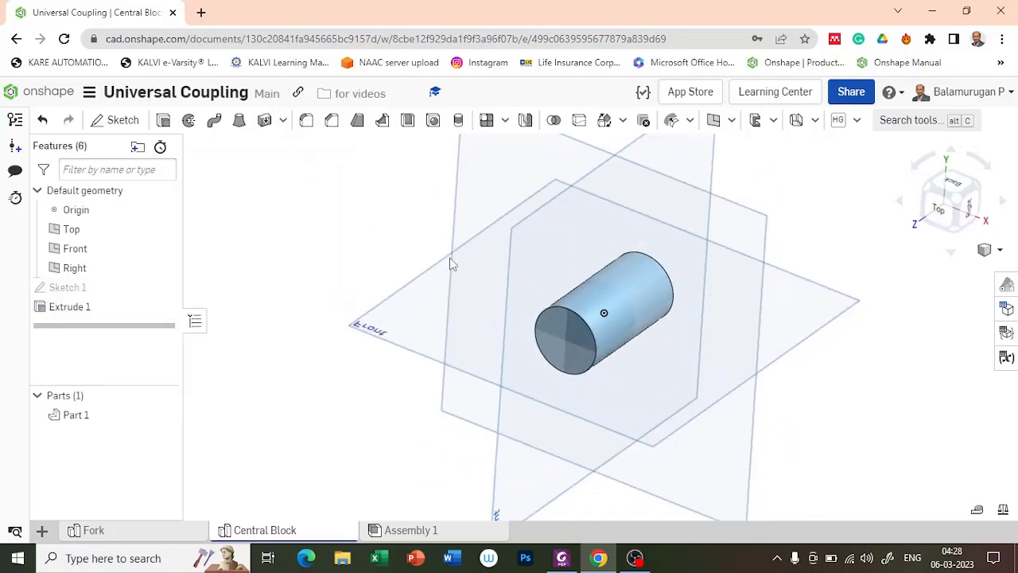
pyautogui.moveTo(449, 315); pyautogui.dragTo(463, 263, button='right')
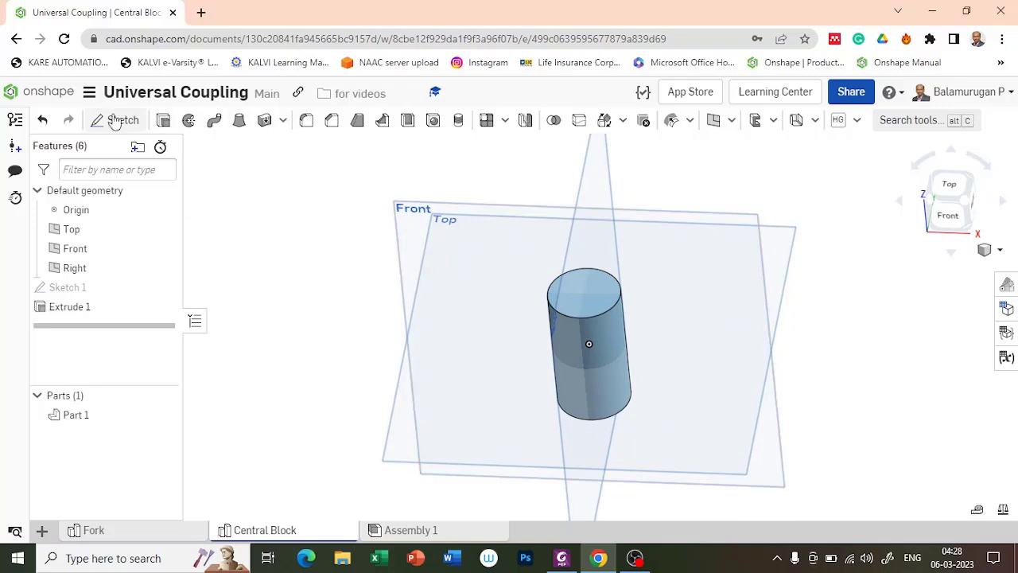
pyautogui.click(426, 212)
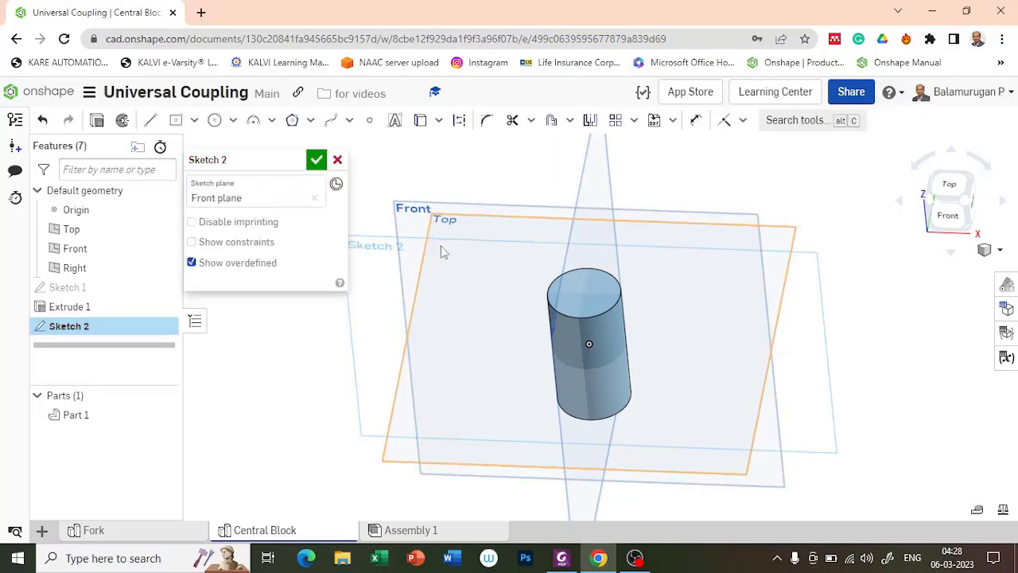
pyautogui.press('n')
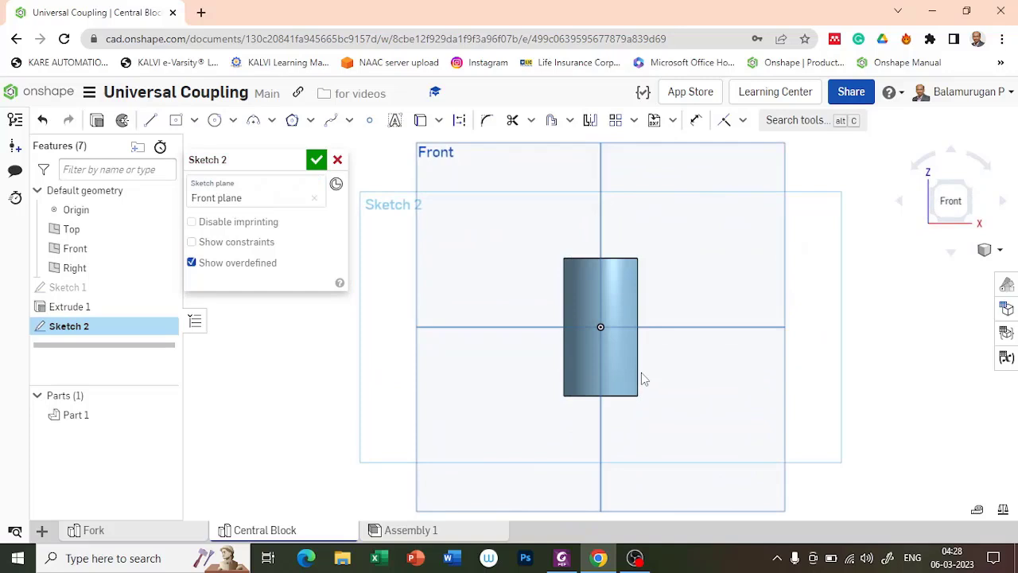
pyautogui.click(214, 119)
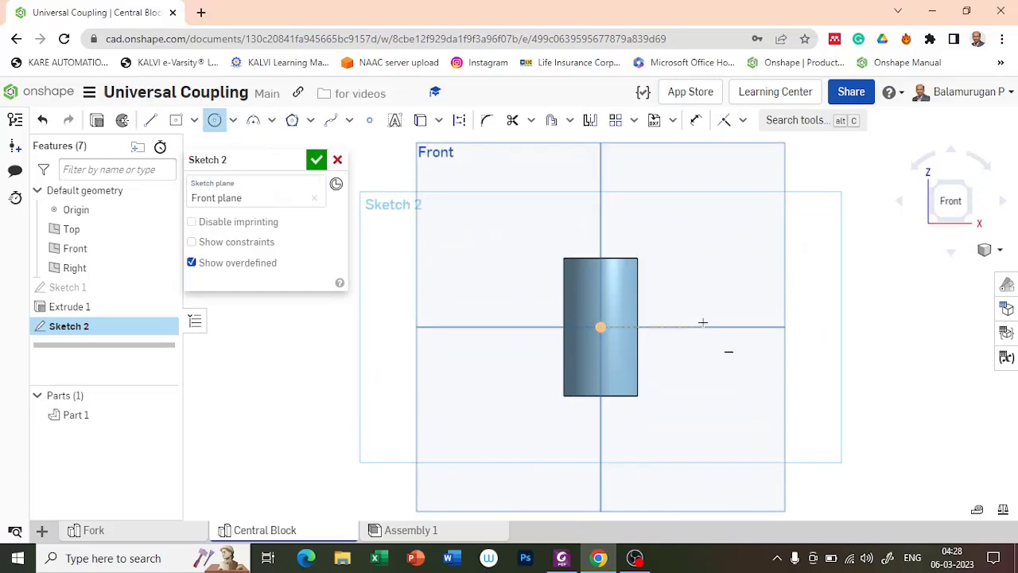
pyautogui.click(658, 327)
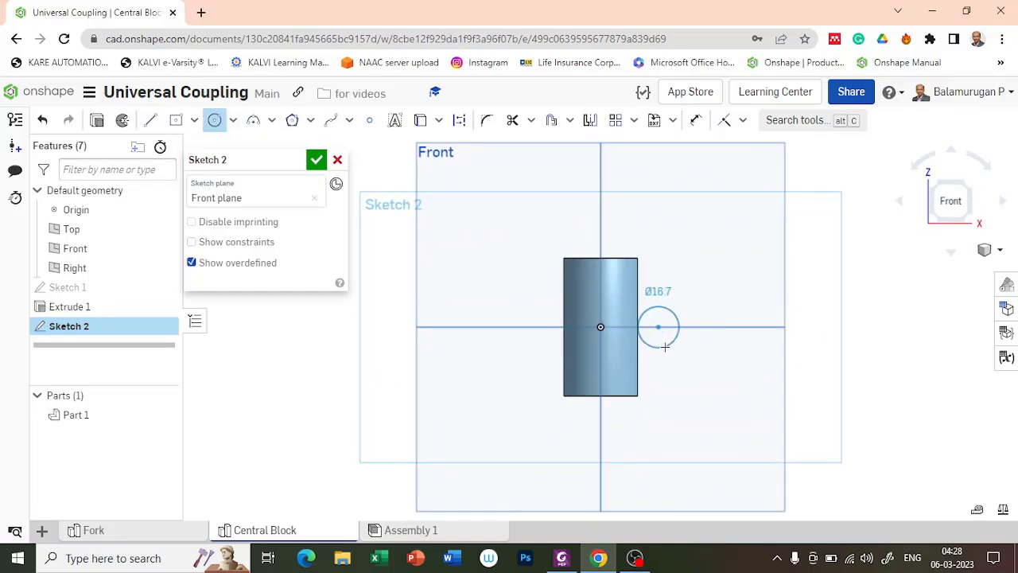
pyautogui.click(673, 340)
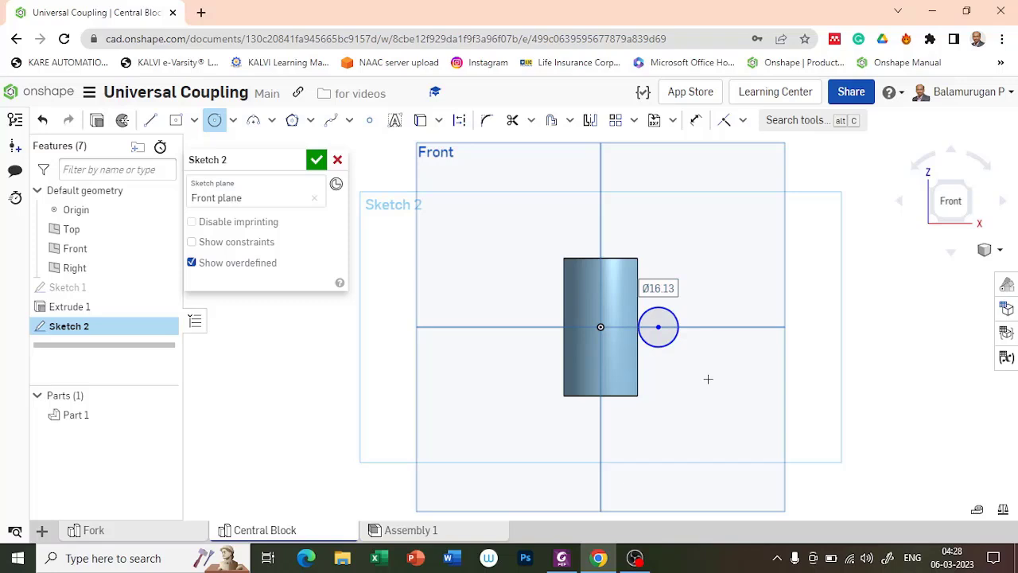
# Step: Set the new circle's diameter to 16 mm
pyautogui.write('1')
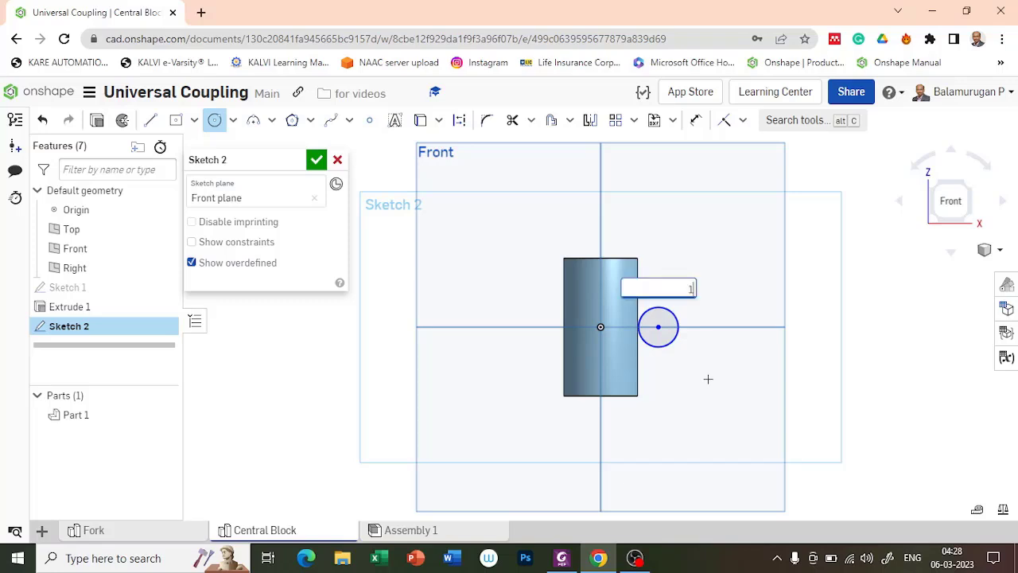
pyautogui.press('Return')
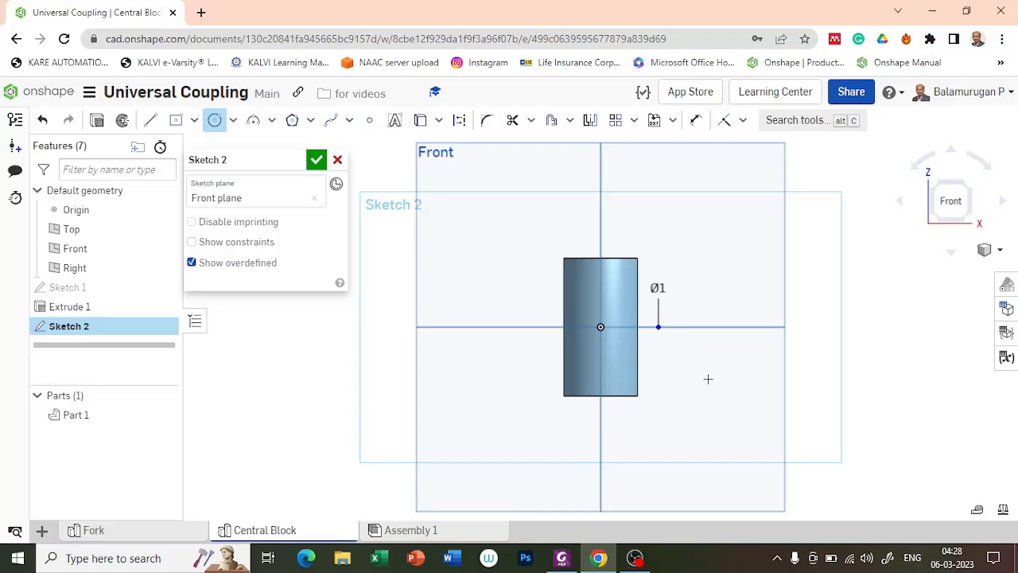
pyautogui.doubleClick(658, 288)
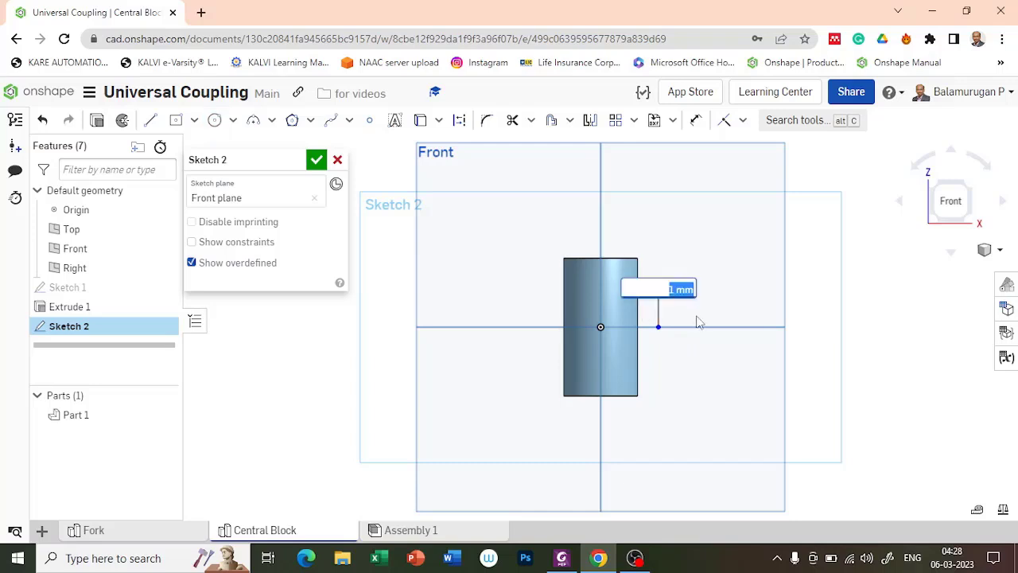
pyautogui.write('16')
pyautogui.press('Return')
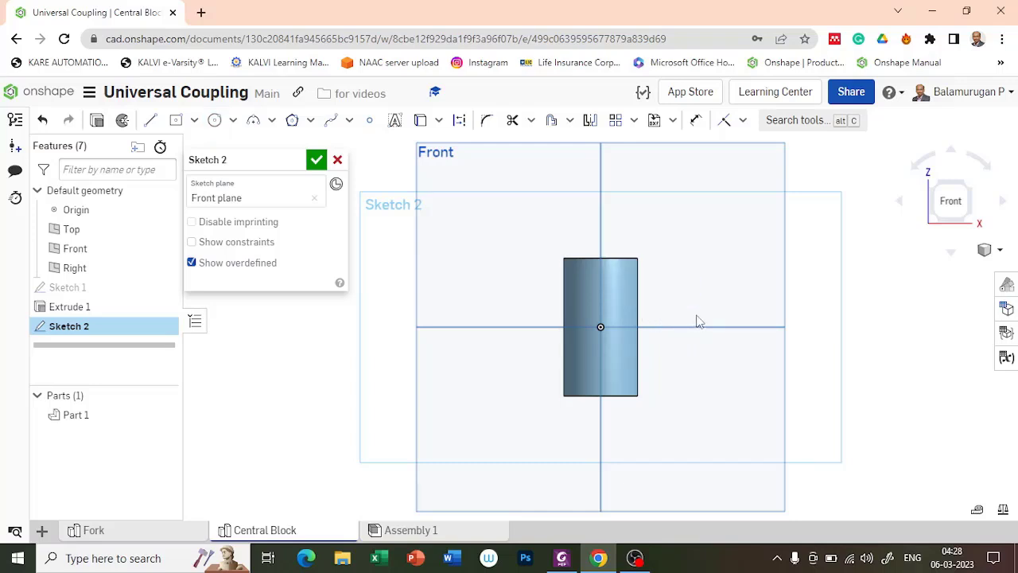
# Step: Move the 16 mm diameter dimension close to its circle
pyautogui.scroll(3, 579, 310)
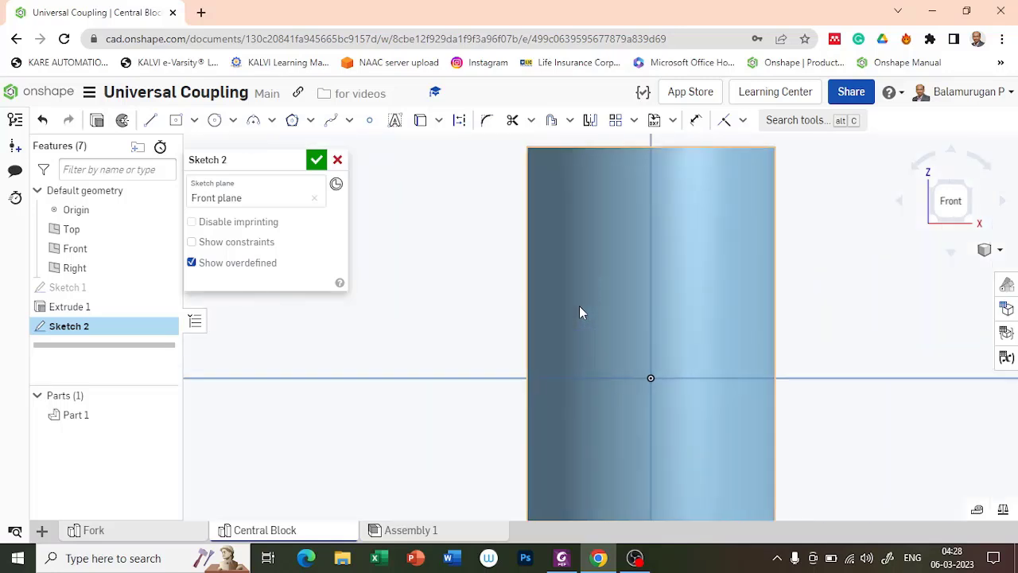
pyautogui.scroll(-5, 580, 311)
pyautogui.scroll(-4, 580, 312)
pyautogui.scroll(3, 582, 310)
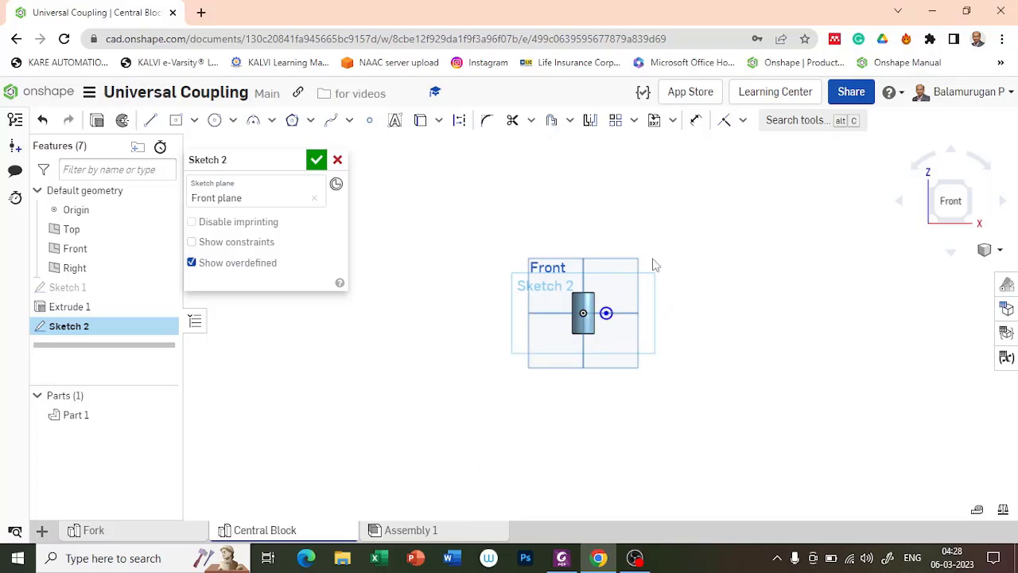
pyautogui.scroll(1, 631, 215)
pyautogui.scroll(-2, 631, 215)
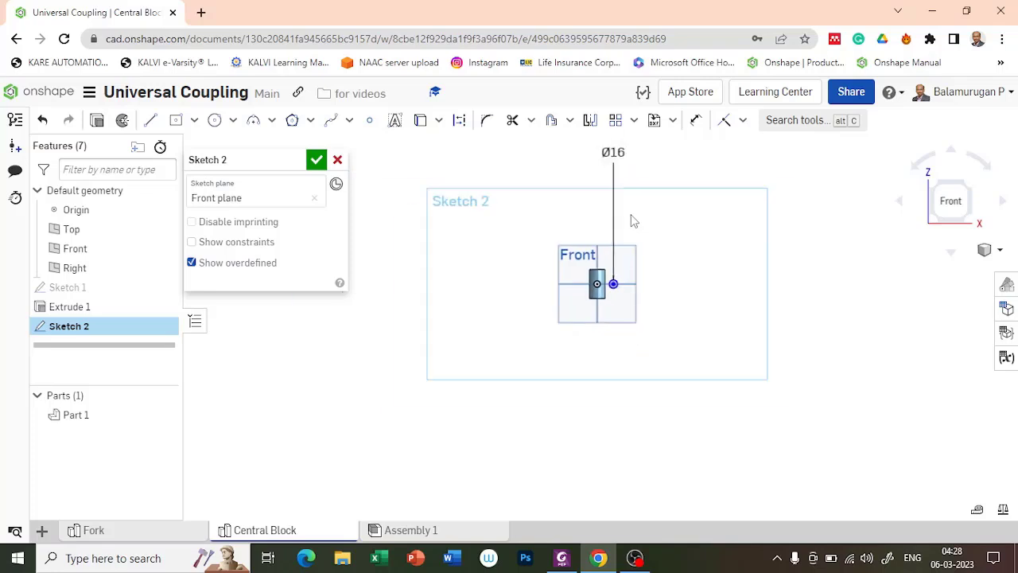
pyautogui.moveTo(620, 178); pyautogui.dragTo(628, 251)
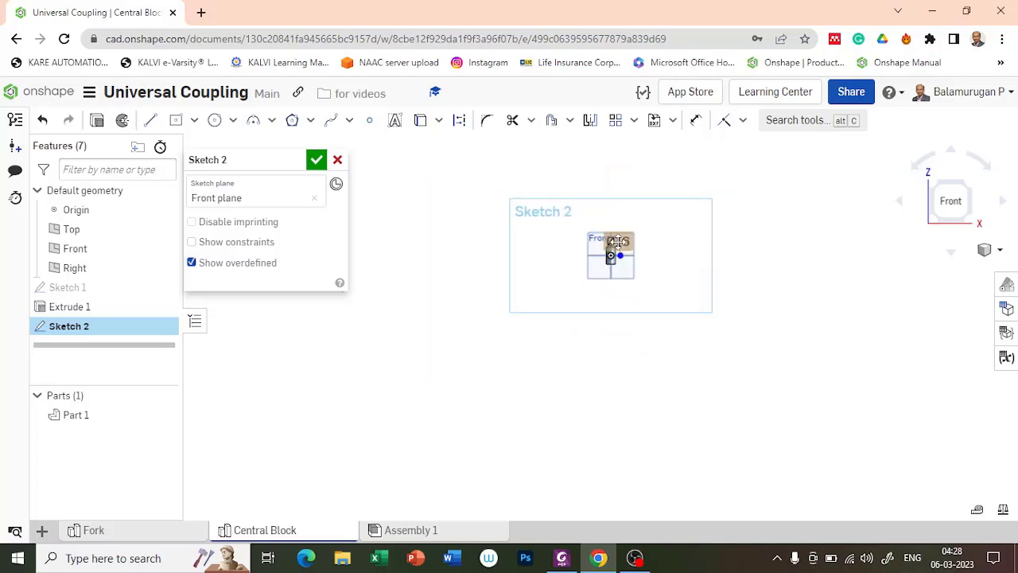
pyautogui.scroll(5, 628, 252)
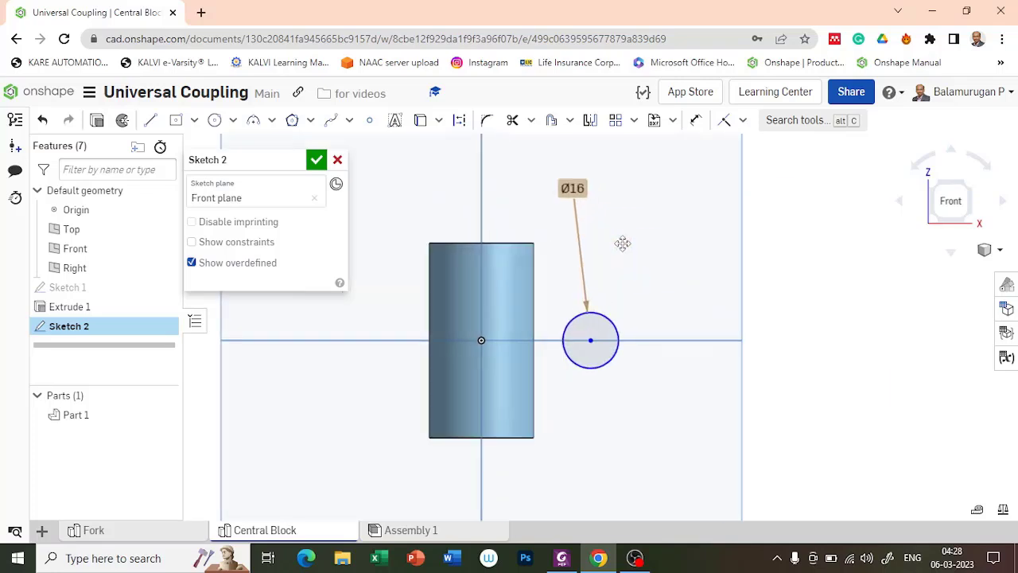
pyautogui.moveTo(605, 257); pyautogui.dragTo(607, 300)
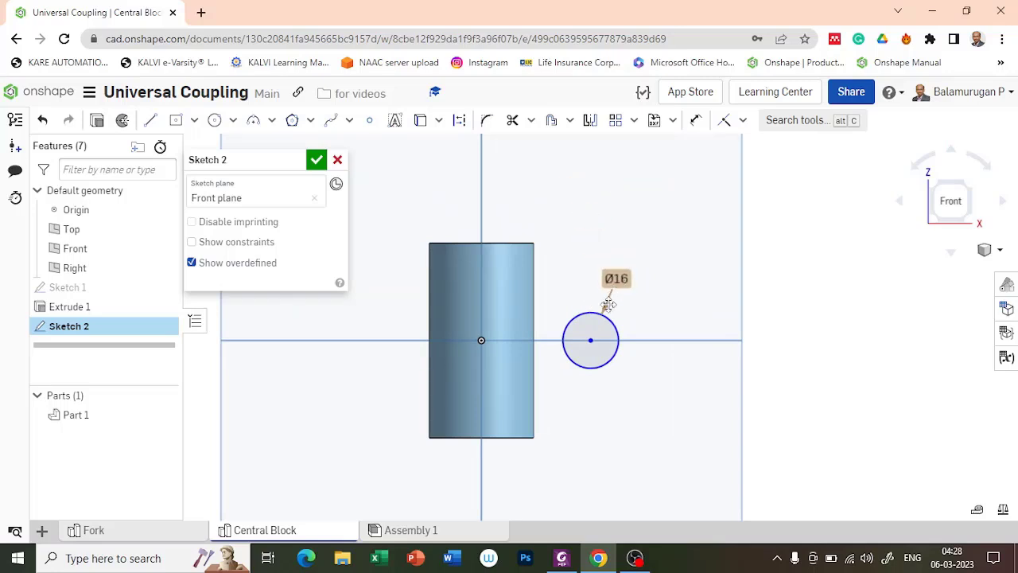
pyautogui.scroll(3, 609, 306)
pyautogui.scroll(-1, 608, 311)
# Step: Draw a larger circle concentric with the 16 mm circle and set its diameter to 30 mm
pyautogui.click(214, 120)
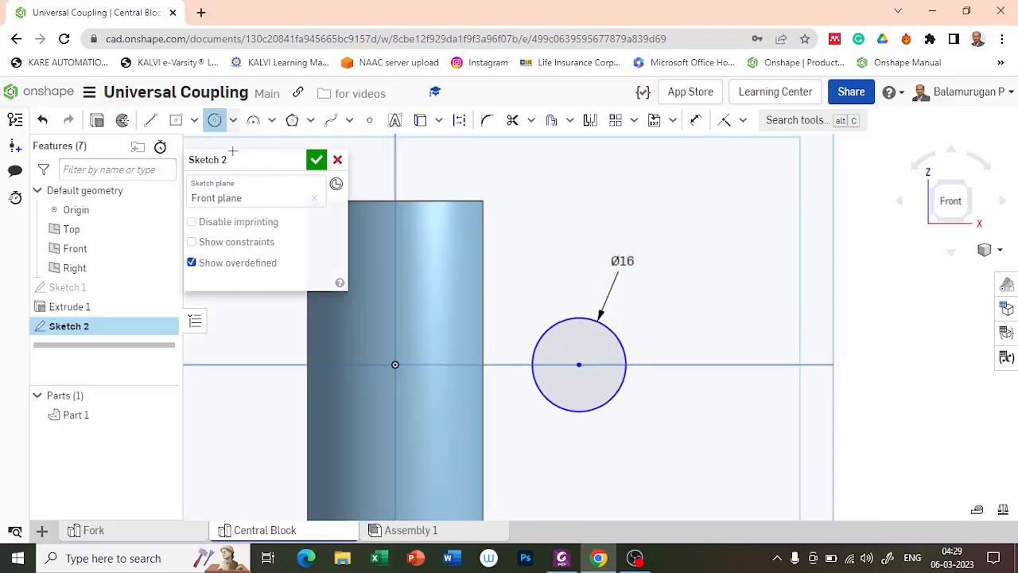
pyautogui.click(579, 364)
pyautogui.click(636, 424)
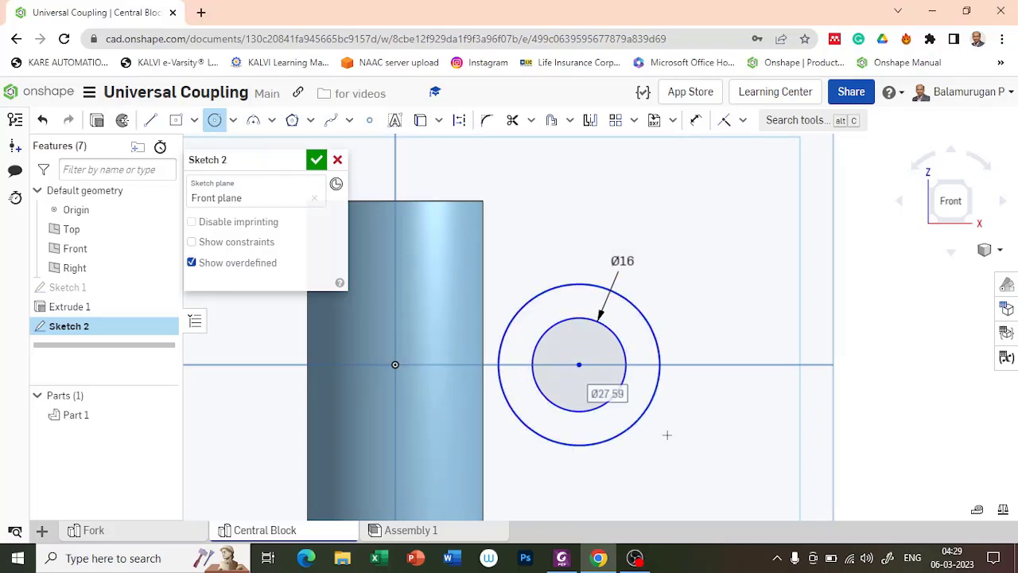
pyautogui.write('3')
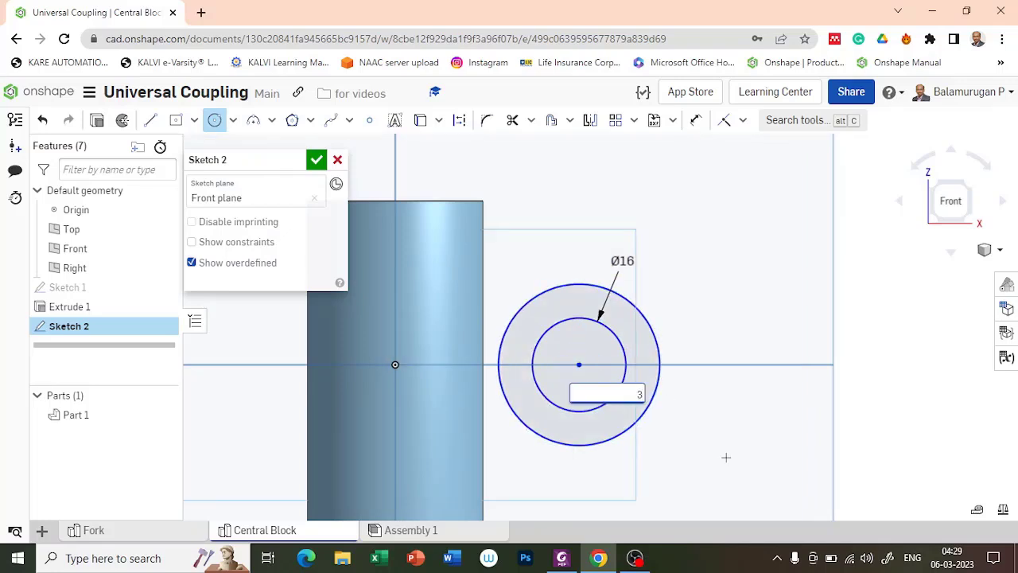
pyautogui.press('Return')
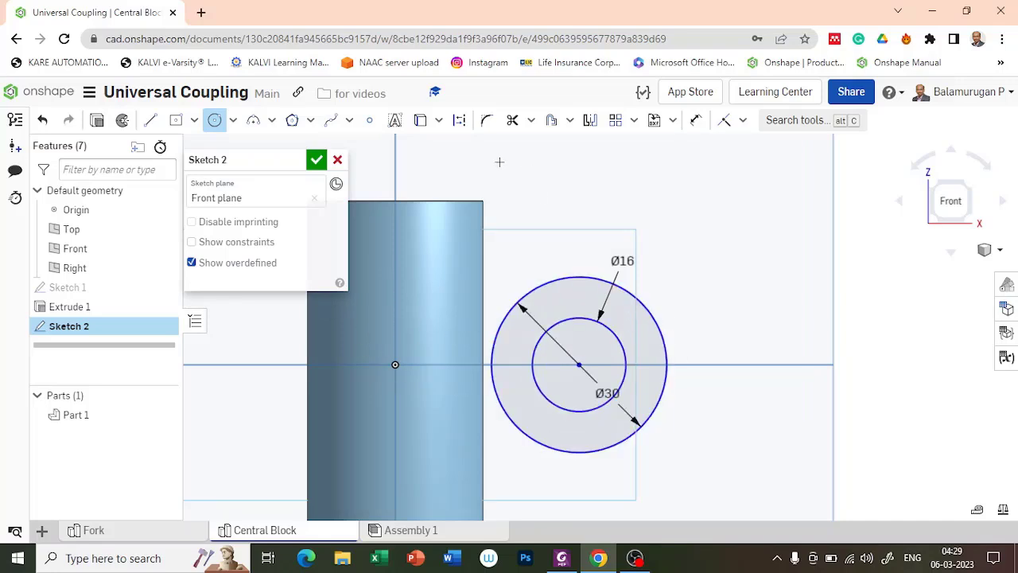
# Step: Set the horizontal distance between the origin and the circles' centre to 18 mm and finish the sketch
pyautogui.click(695, 120)
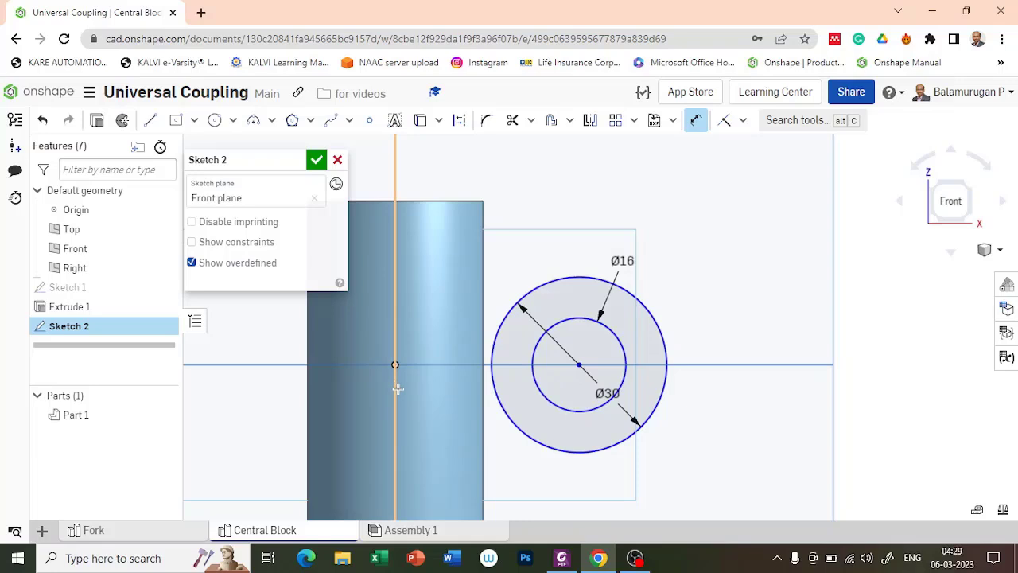
pyautogui.click(396, 364)
pyautogui.click(511, 483)
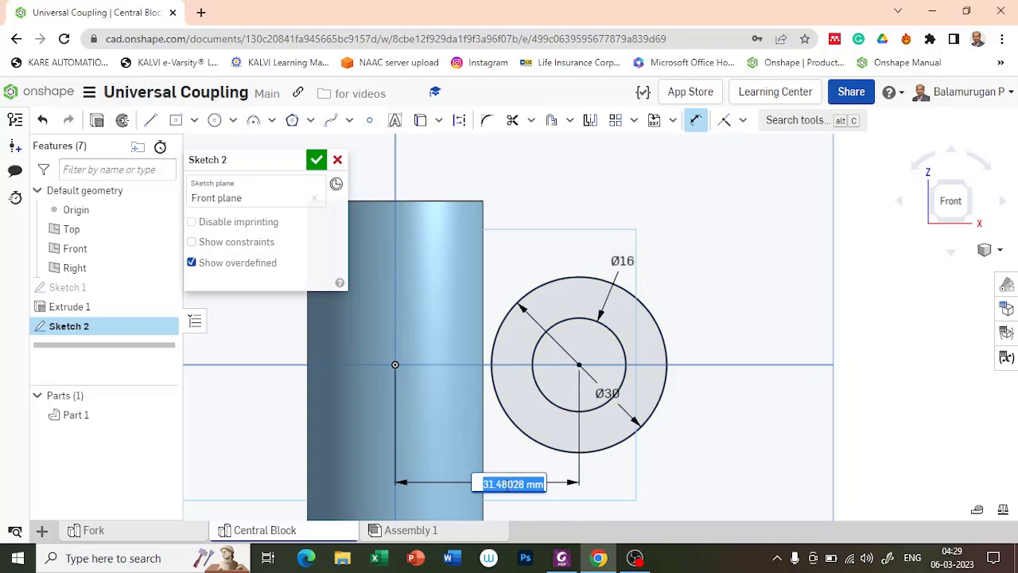
pyautogui.write('18')
pyautogui.press('Return')
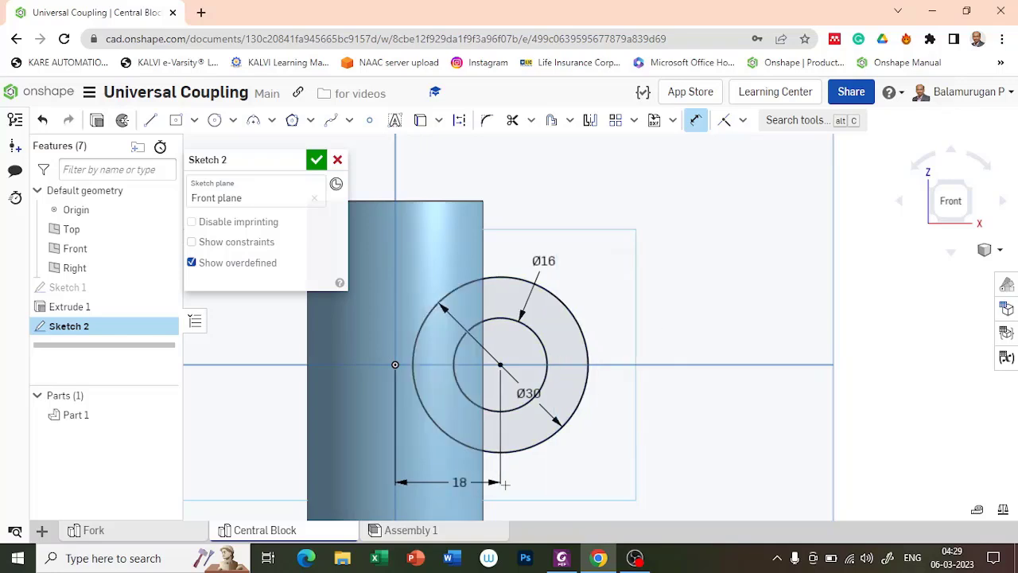
pyautogui.moveTo(598, 458)
pyautogui.mouseDown(button='right')
pyautogui.moveTo(588, 421)
pyautogui.moveTo(612, 462)
pyautogui.mouseUp(button='right')
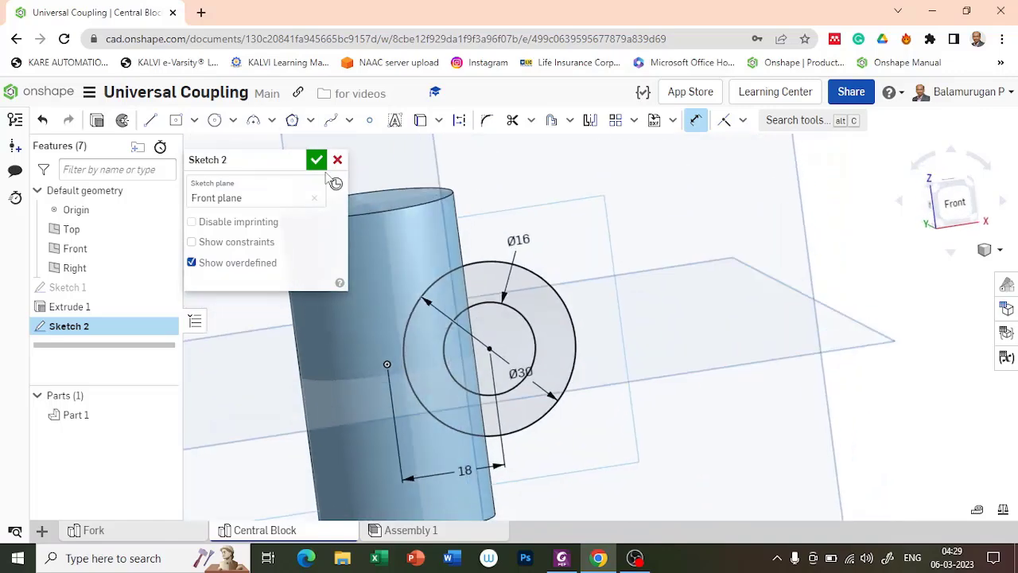
pyautogui.click(316, 160)
# Step: Extrude the ring and inner circle of the Front plane sketch symmetrically with a depth of 56 mm, adding them to Part 1
pyautogui.moveTo(563, 237); pyautogui.dragTo(515, 266, button='right')
pyautogui.hotkey('shift', 'e')
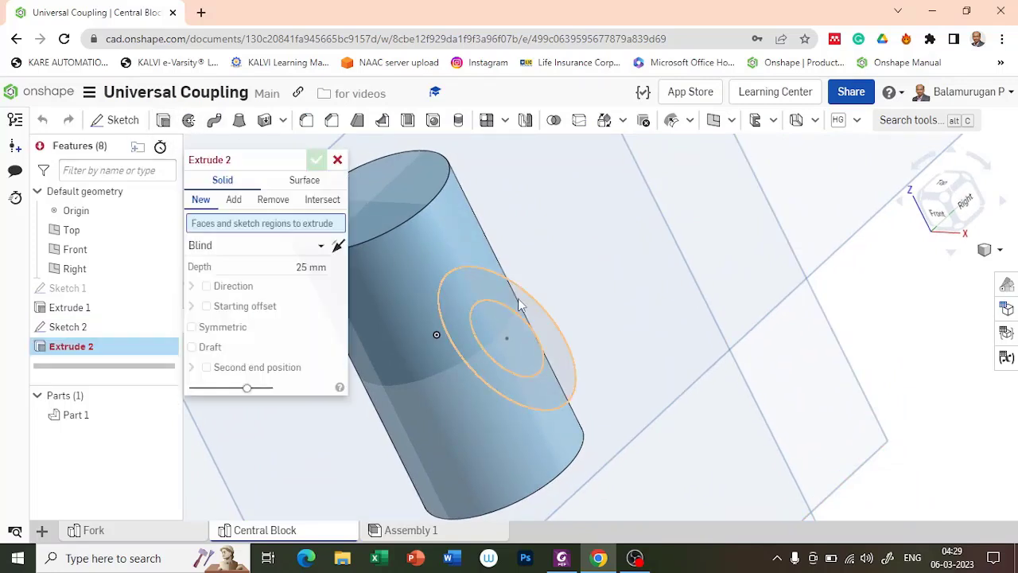
pyautogui.click(519, 309)
pyautogui.click(517, 333)
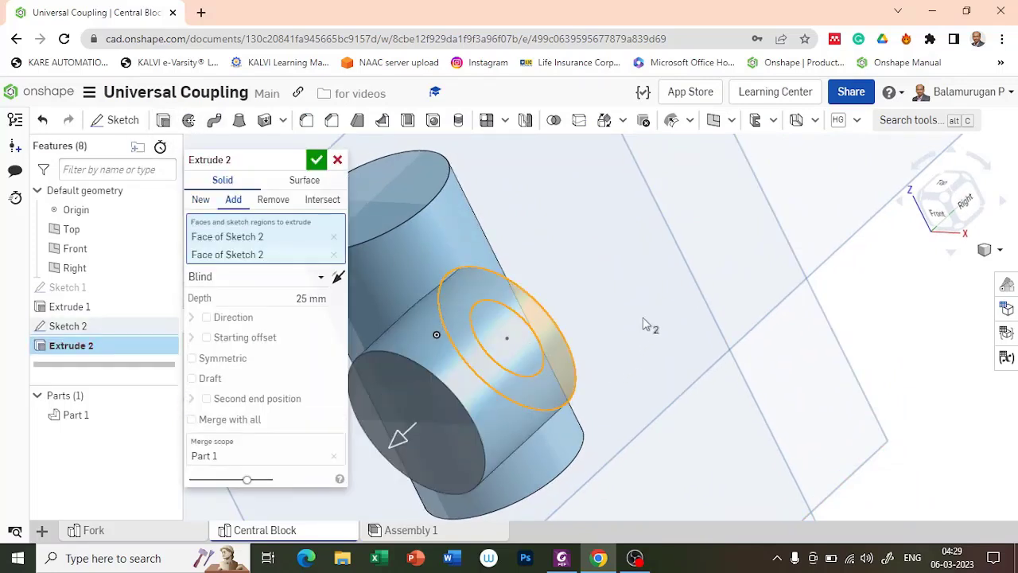
pyautogui.click(192, 358)
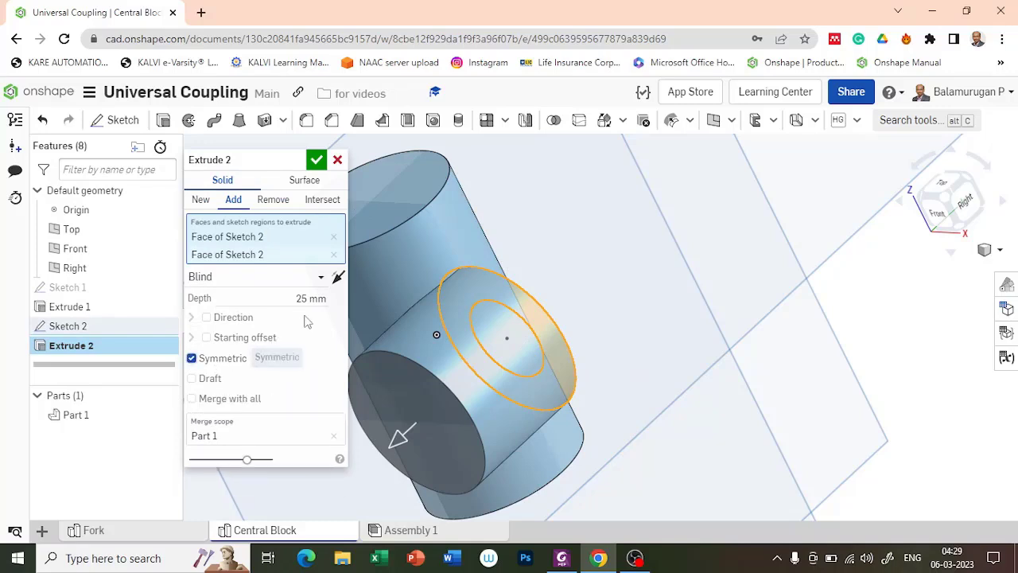
pyautogui.click(311, 298)
pyautogui.write('56')
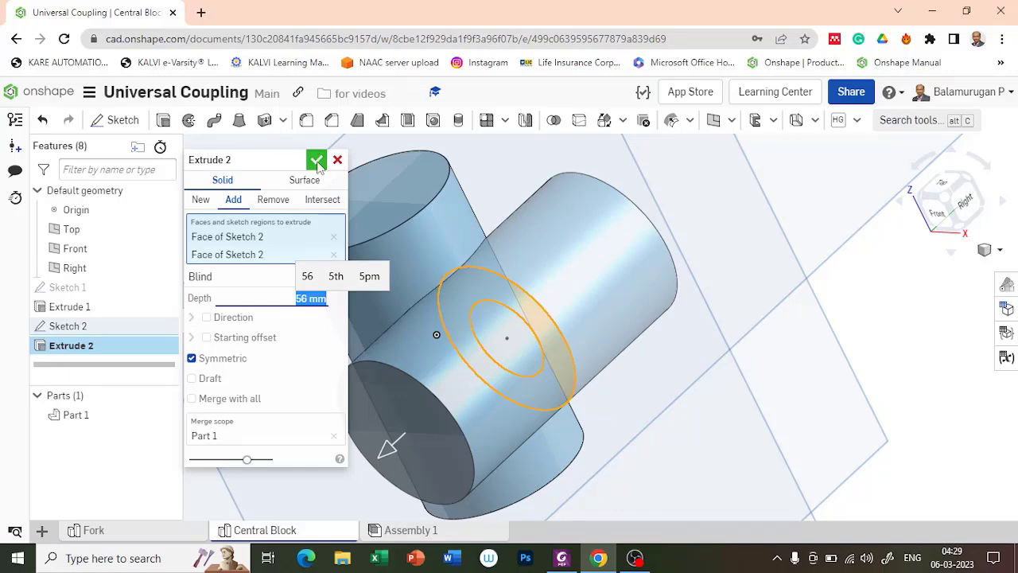
pyautogui.click(317, 161)
# Step: Set up a Remove extrude with Sketch 1 and Sketch 2 shown and Part 1 hidden
pyautogui.moveTo(394, 276); pyautogui.dragTo(414, 258, button='right')
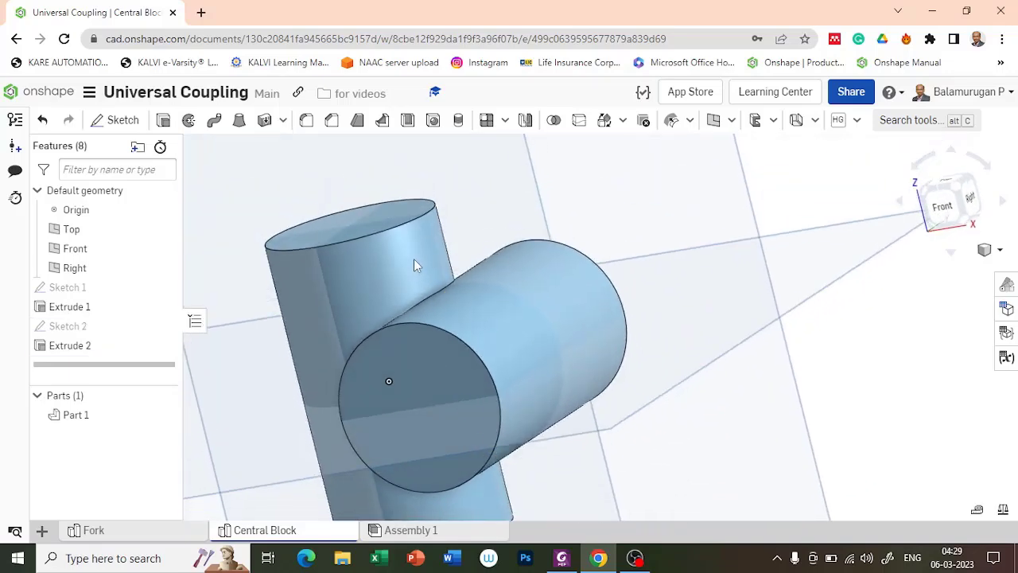
pyautogui.scroll(-3, 415, 258)
pyautogui.scroll(-2, 414, 257)
pyautogui.moveTo(548, 228)
pyautogui.mouseDown(button='right')
pyautogui.moveTo(540, 257)
pyautogui.moveTo(570, 232)
pyautogui.moveTo(557, 246)
pyautogui.mouseUp(button='right')
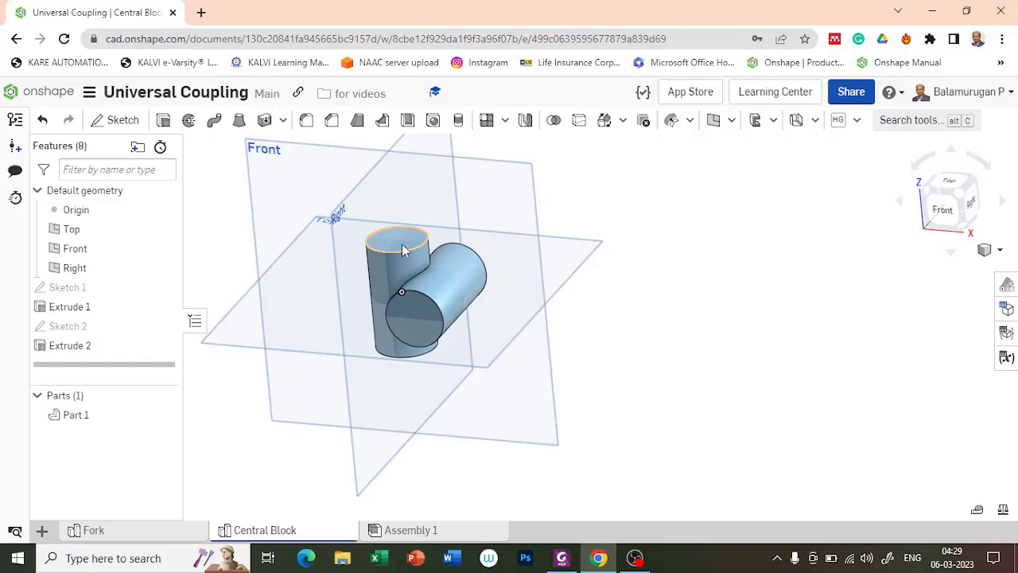
pyautogui.click(163, 120)
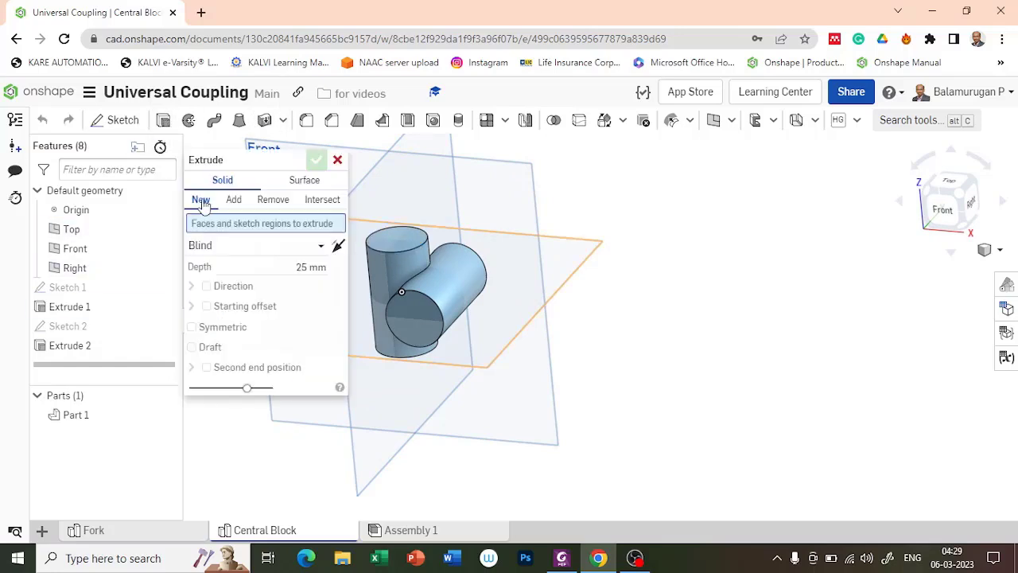
pyautogui.click(273, 200)
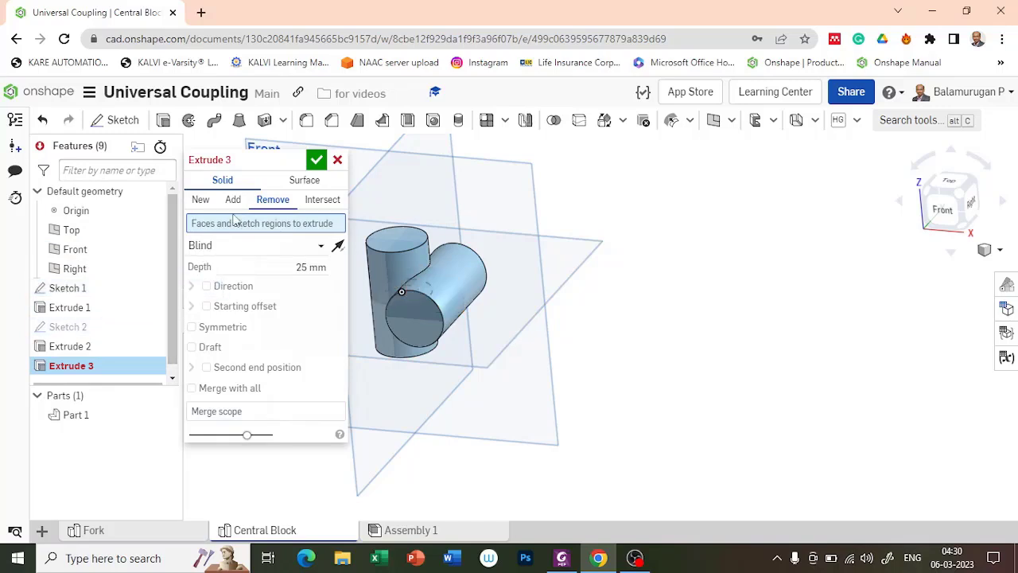
pyautogui.click(151, 327)
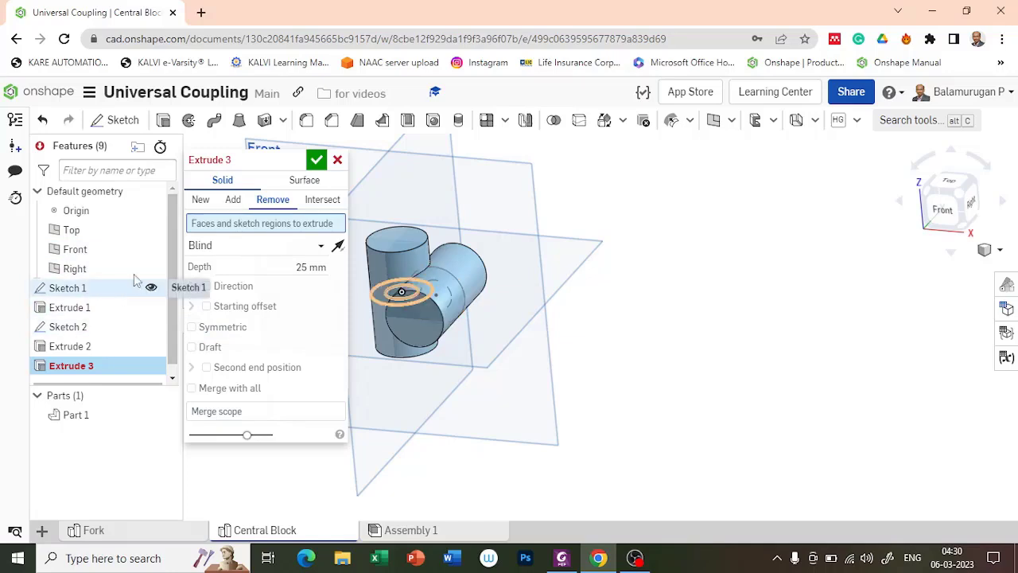
pyautogui.click(163, 415)
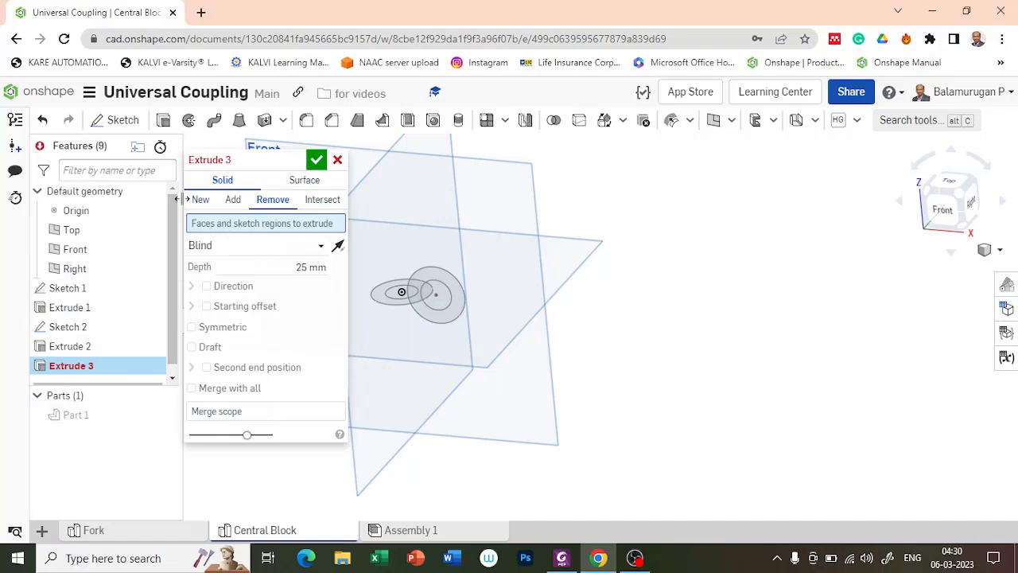
# Step: Cut the inner circle of Sketch 1 symmetrically through all, merging with all, and show Part 1 again
pyautogui.click(242, 248)
pyautogui.click(223, 367)
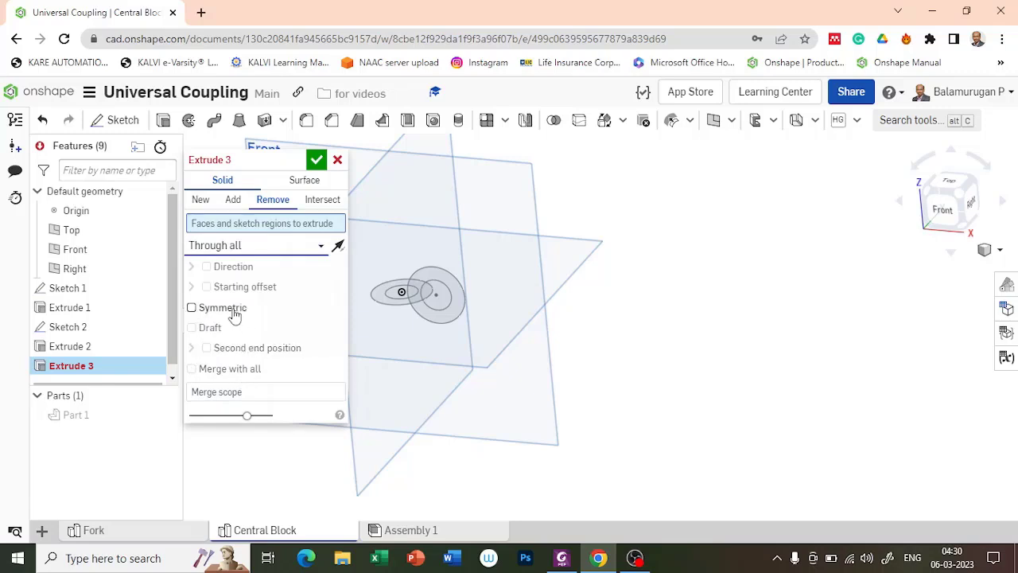
pyautogui.click(229, 309)
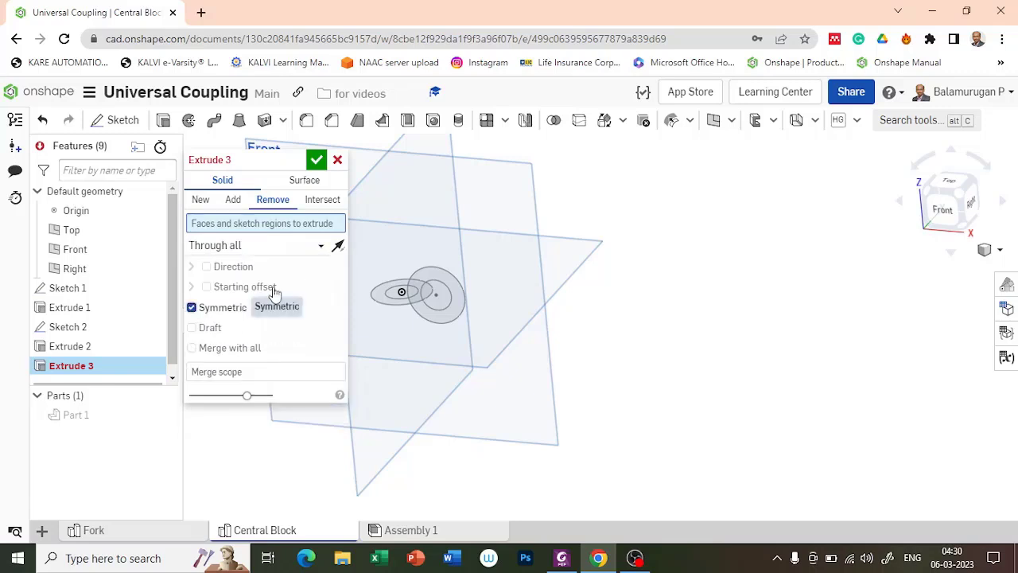
pyautogui.click(400, 293)
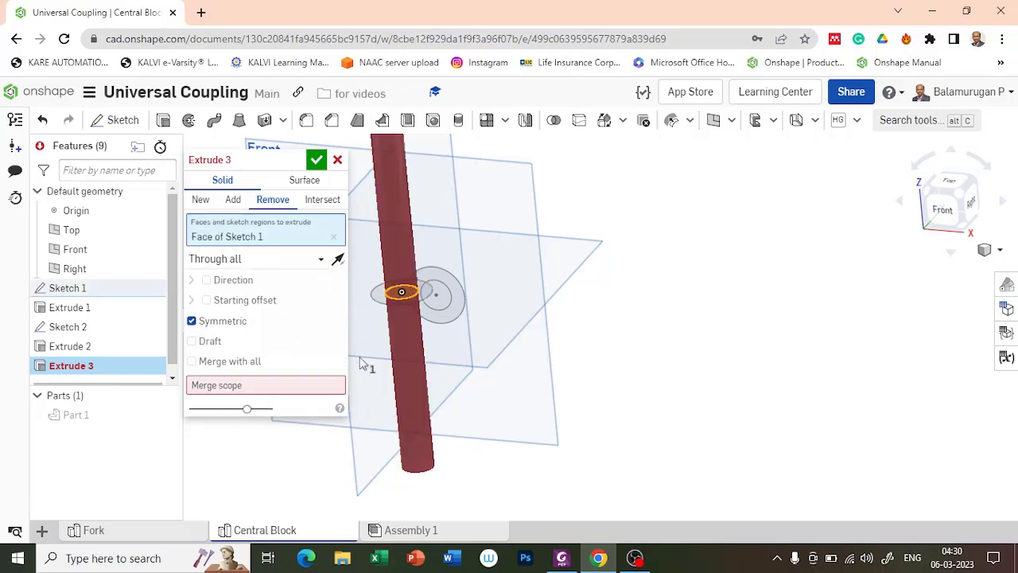
pyautogui.click(227, 363)
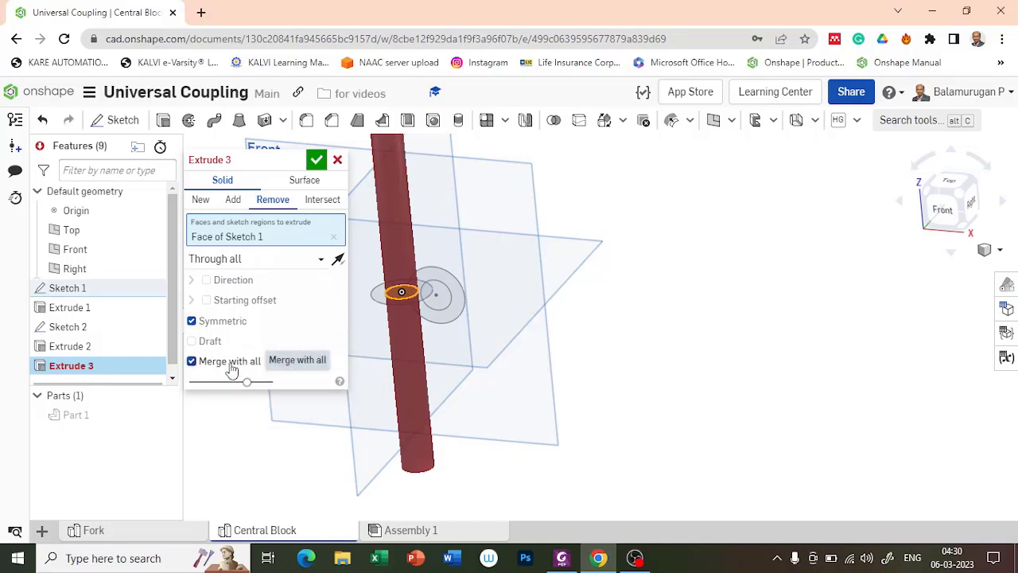
pyautogui.click(320, 163)
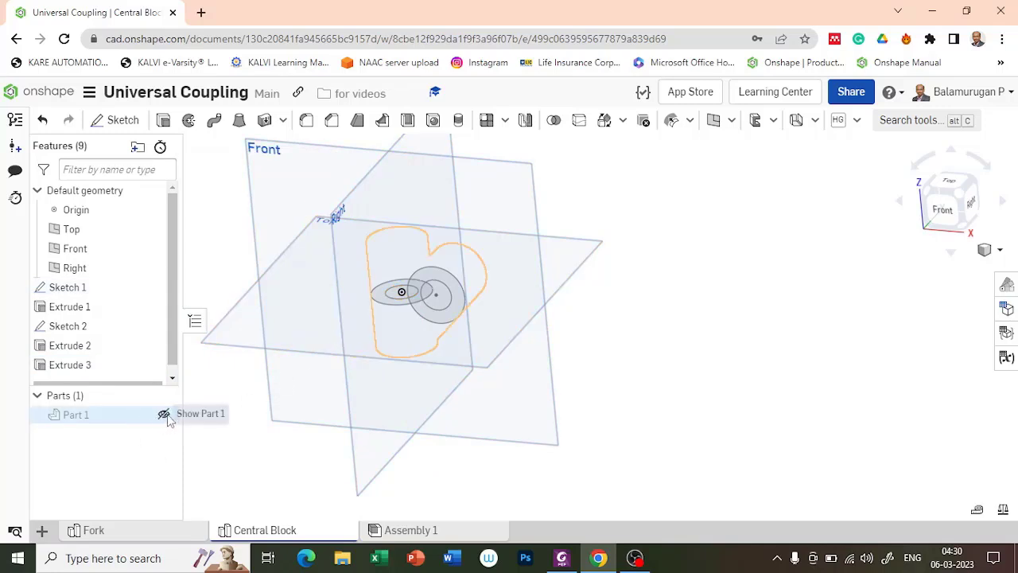
pyautogui.click(163, 414)
pyautogui.moveTo(481, 391); pyautogui.dragTo(486, 447, button='right')
pyautogui.hotkey('shift', '7')
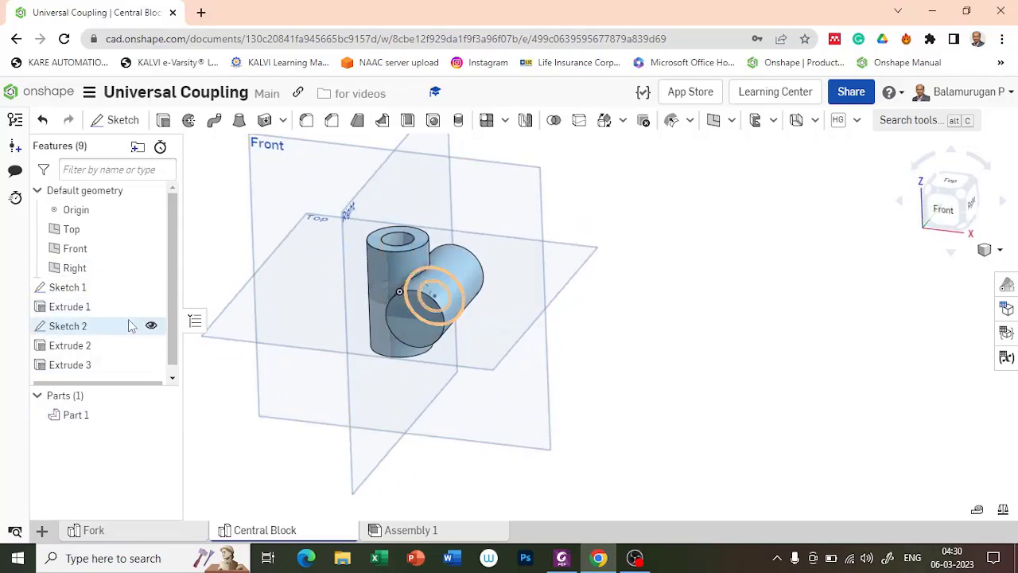
# Step: With Part 1 temporarily hidden, cut the inner circle of Sketch 2 symmetrically through all with Merge with all enabled
pyautogui.click(163, 121)
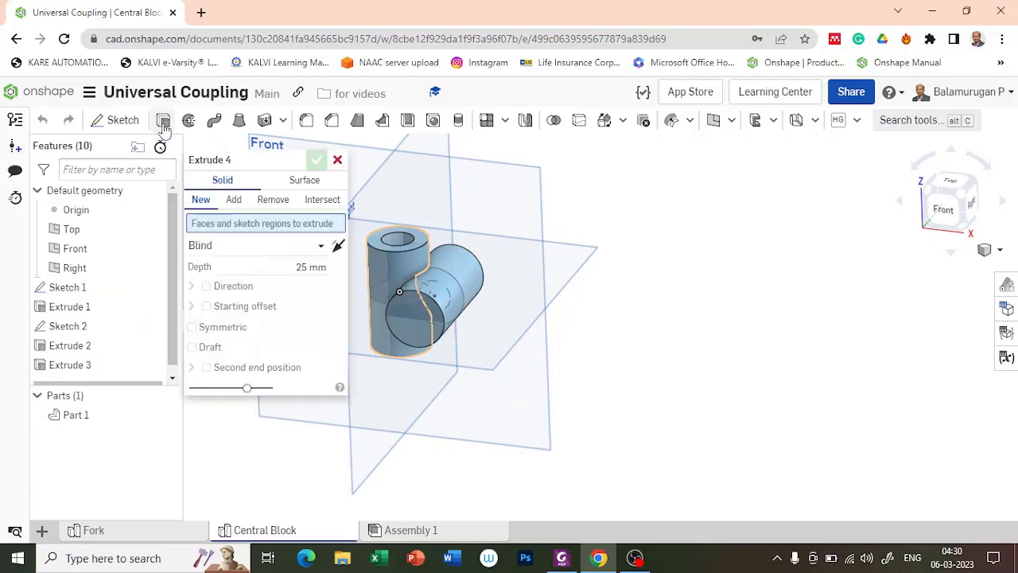
pyautogui.click(273, 199)
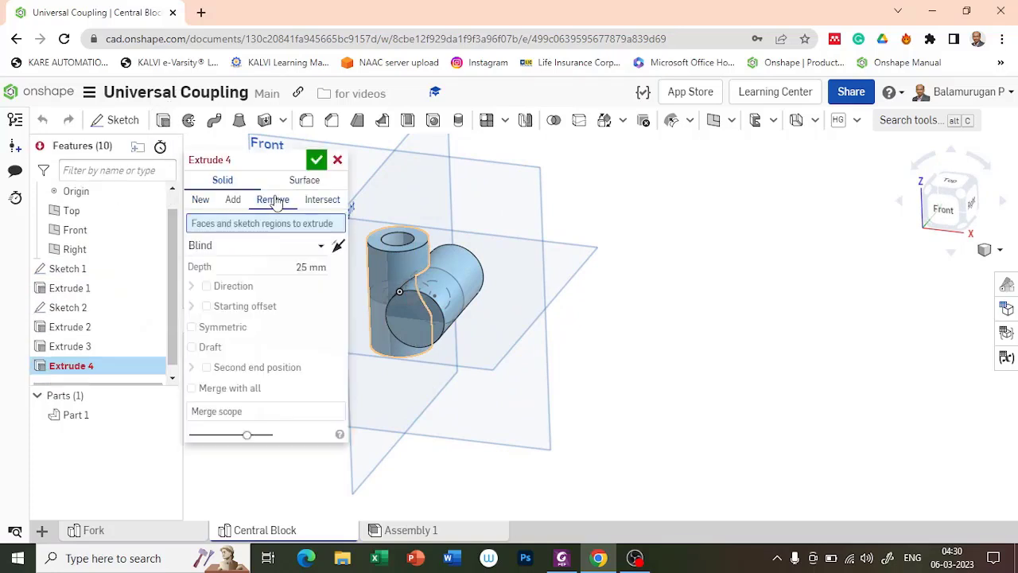
pyautogui.click(311, 243)
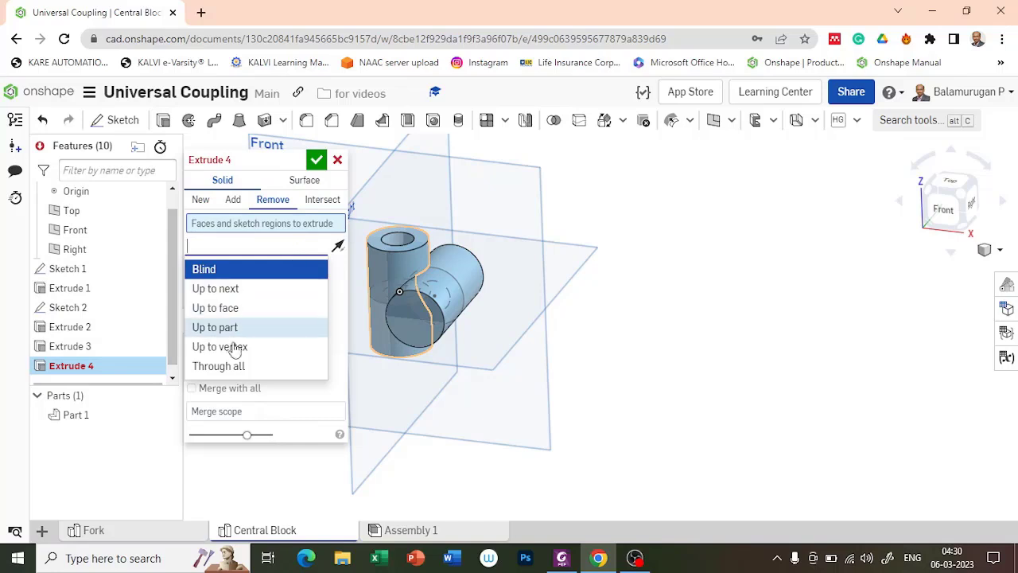
pyautogui.click(225, 366)
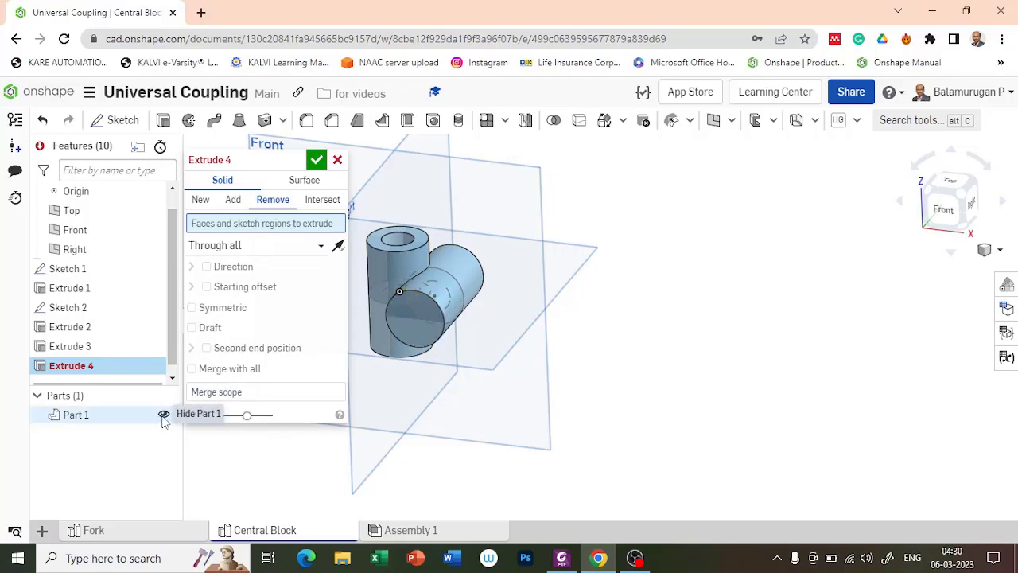
pyautogui.click(163, 414)
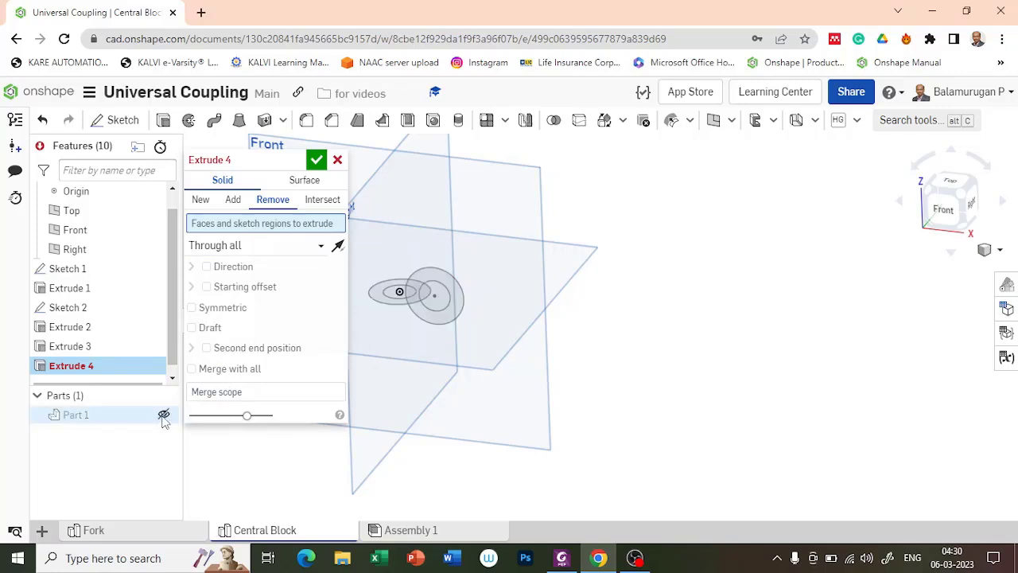
pyautogui.click(436, 298)
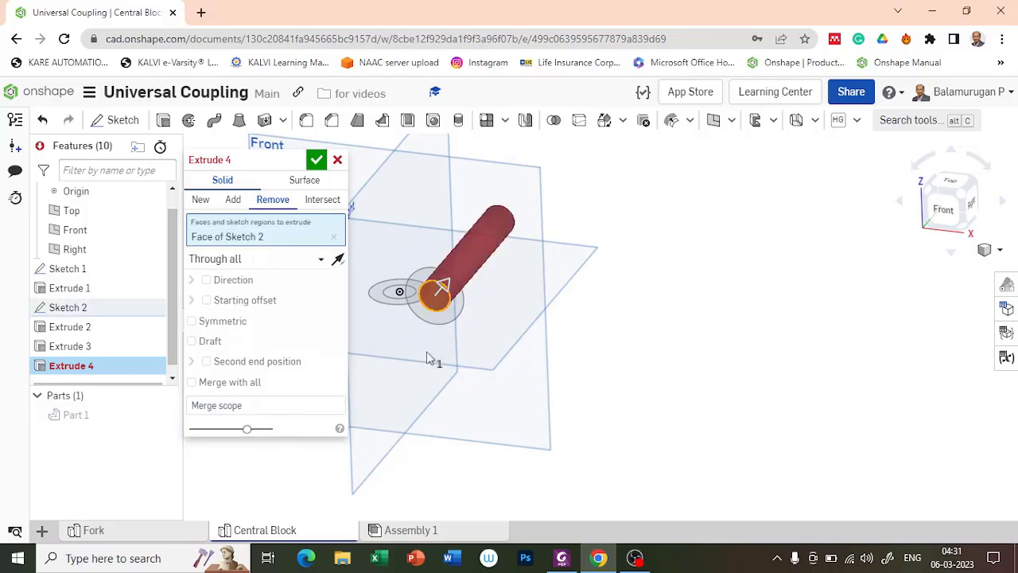
pyautogui.click(191, 321)
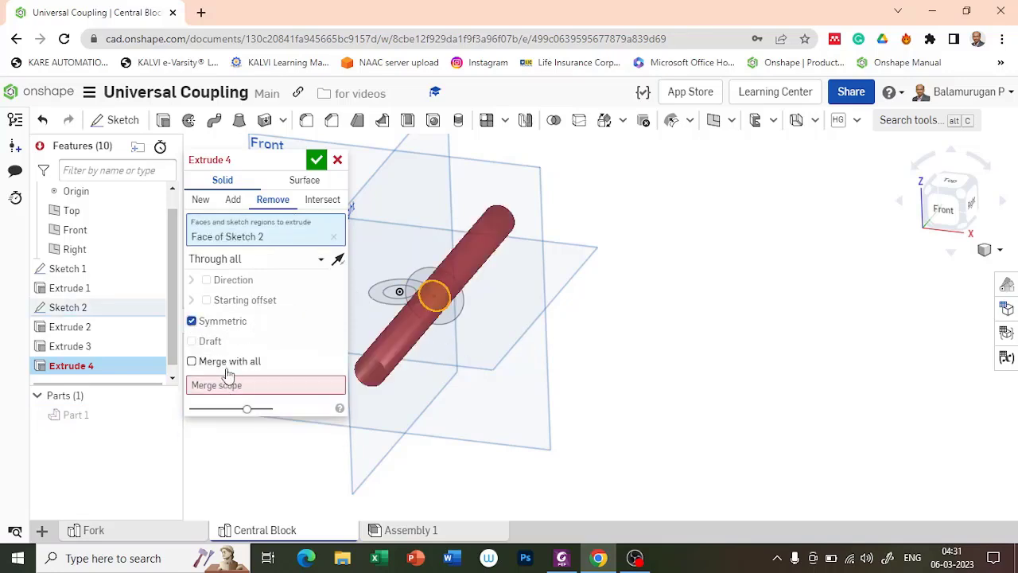
pyautogui.click(192, 361)
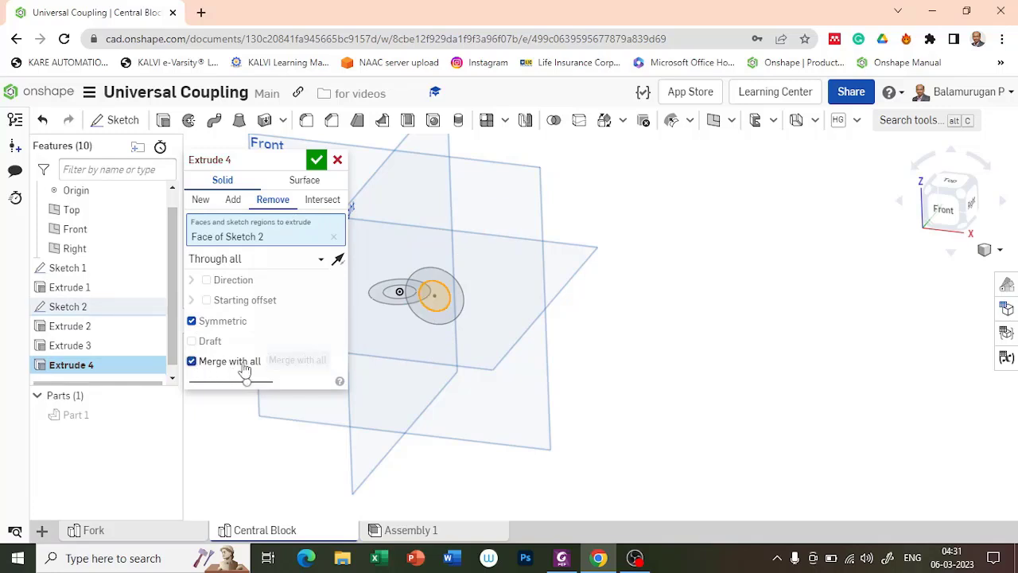
pyautogui.click(316, 160)
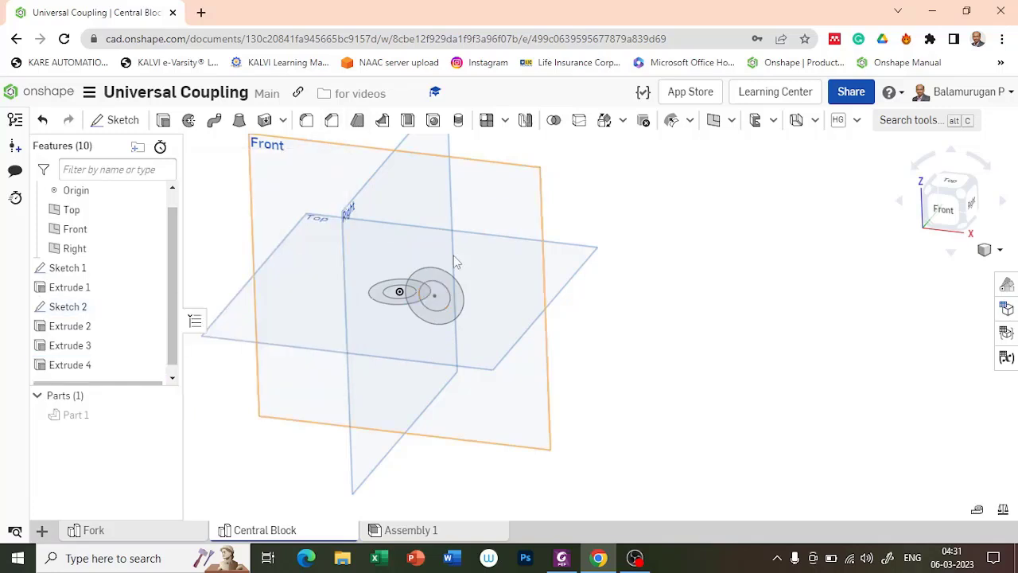
pyautogui.click(164, 415)
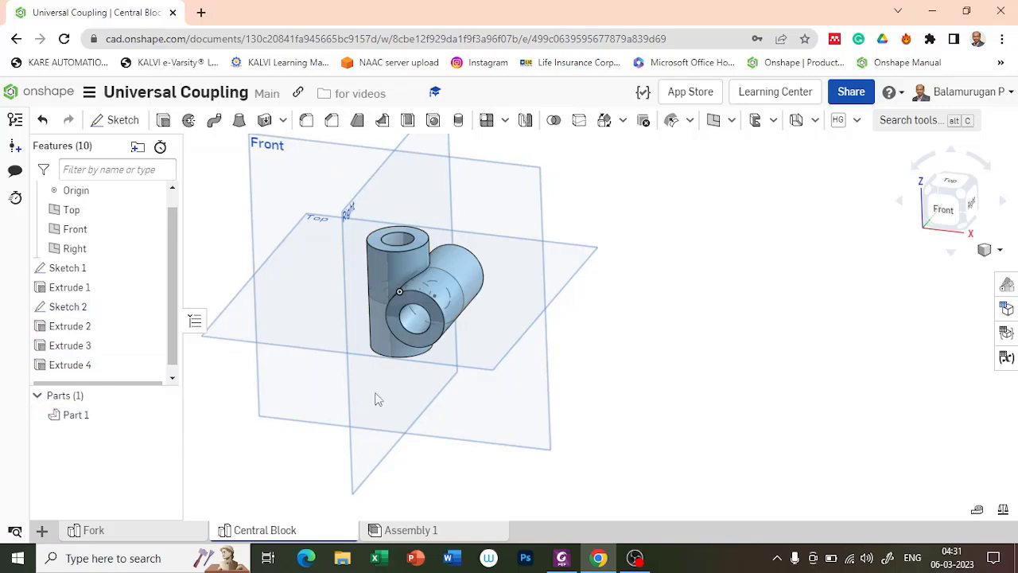
pyautogui.moveTo(570, 308)
pyautogui.mouseDown(button='right')
pyautogui.moveTo(568, 363)
pyautogui.moveTo(582, 309)
pyautogui.moveTo(574, 323)
pyautogui.mouseUp(button='right')
pyautogui.moveTo(549, 414); pyautogui.dragTo(544, 392, button='right')
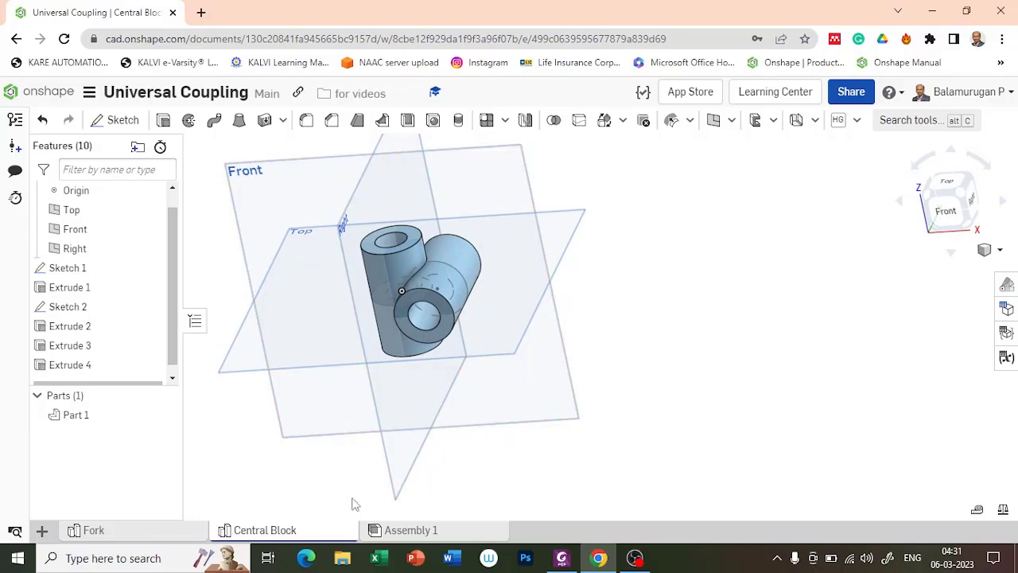
# Step: Rename Part 1 as Central Block
pyautogui.rightClick(77, 414)
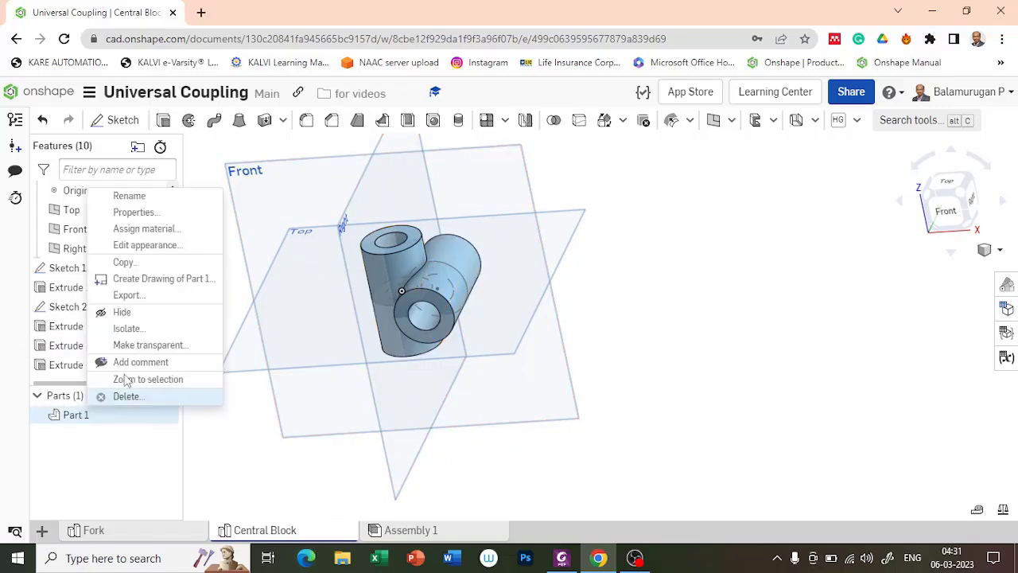
pyautogui.click(139, 200)
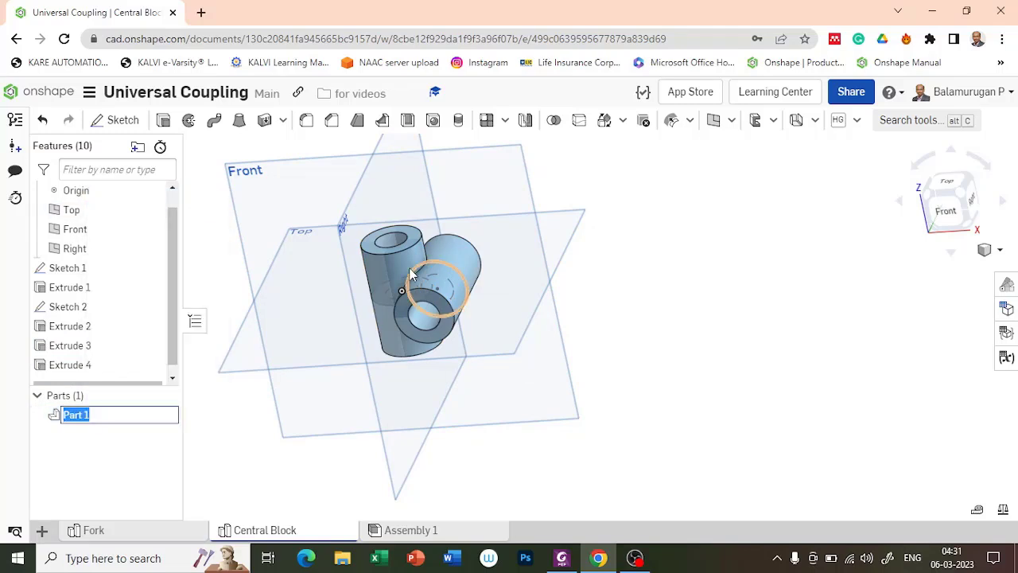
pyautogui.write('Central Block')
pyautogui.click(237, 451)
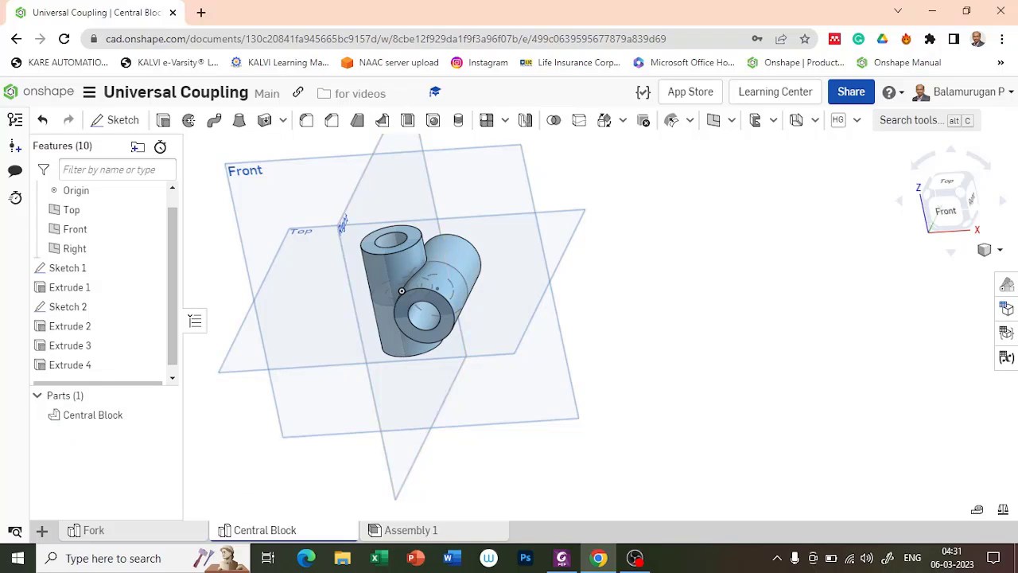
# Step: Create a new part studio and rename it Shaft
pyautogui.click(42, 530)
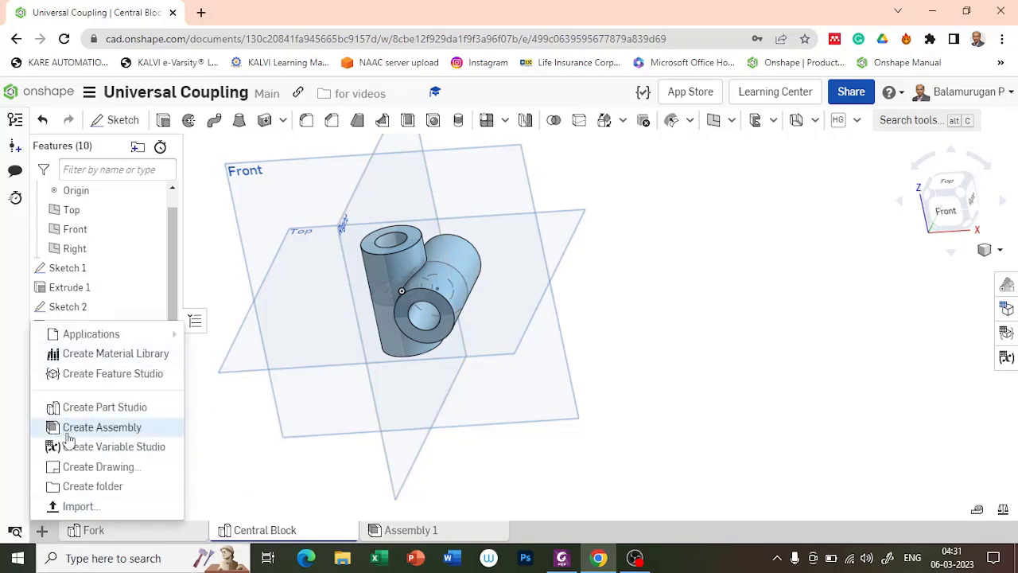
pyautogui.click(111, 406)
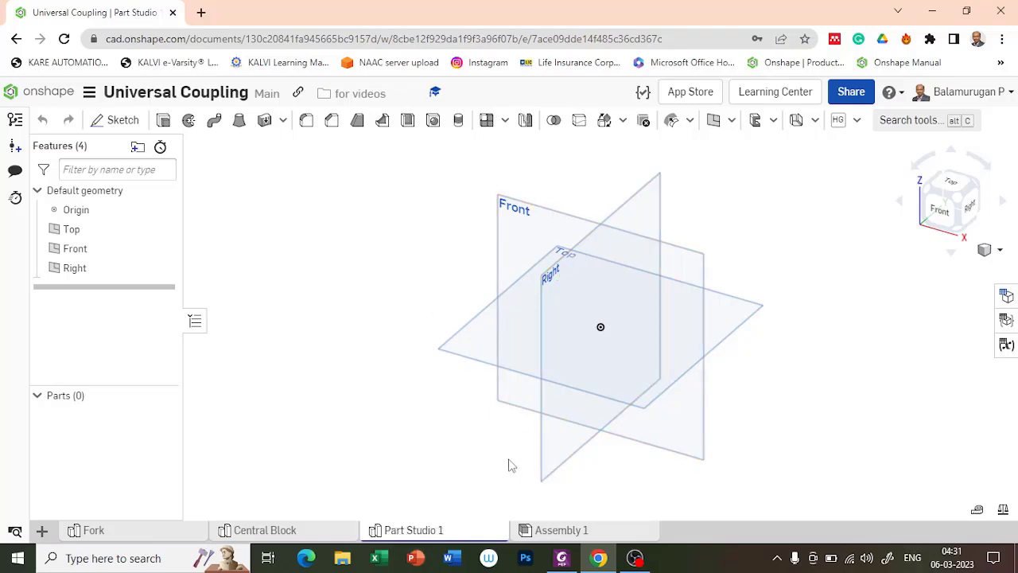
pyautogui.rightClick(428, 537)
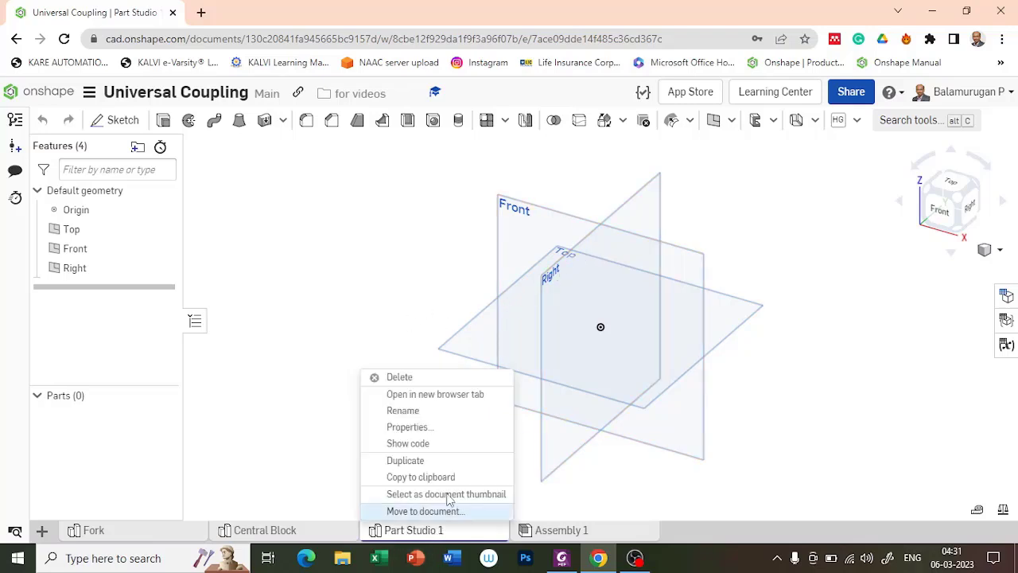
pyautogui.click(414, 410)
pyautogui.write('Shaft')
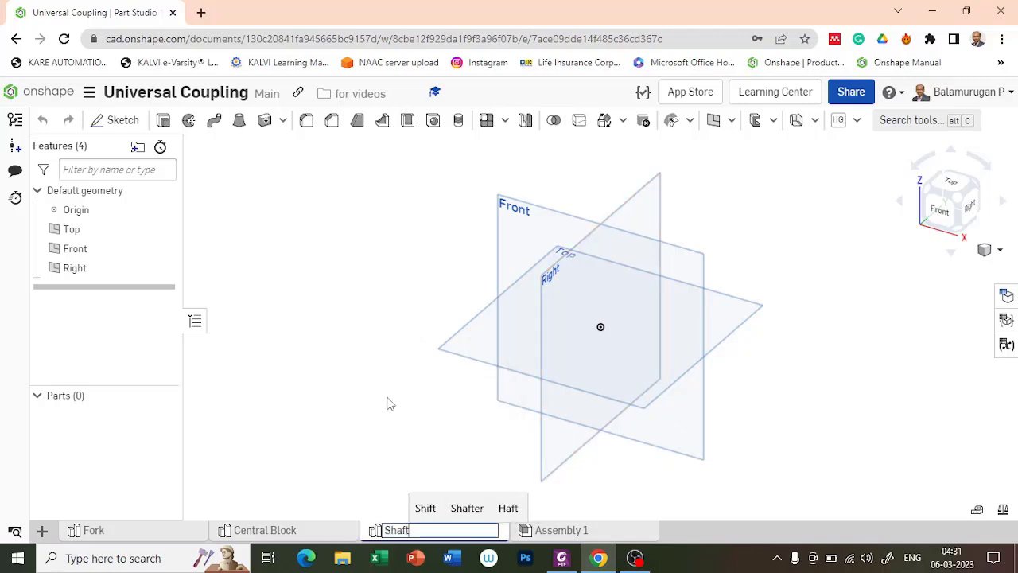
pyautogui.press('Return')
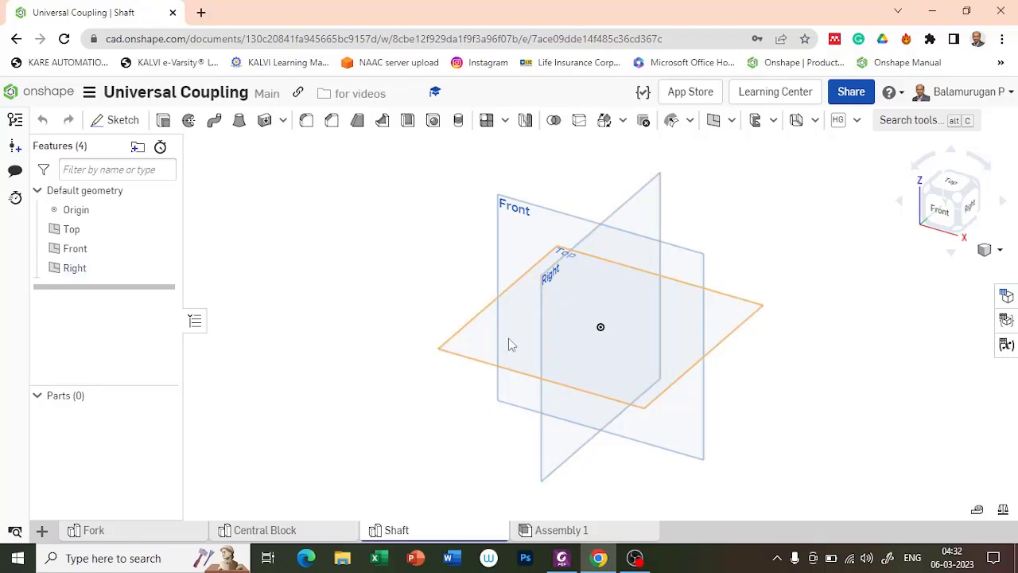
# Step: Start a sketch on the Front plane and draw a 30 mm diameter circle centred on the origin
pyautogui.click(119, 120)
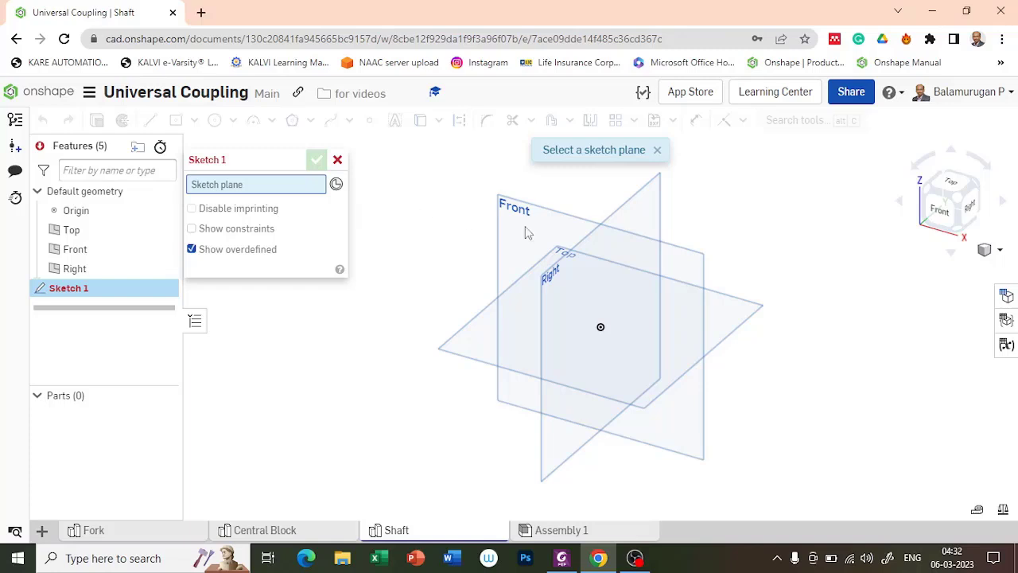
pyautogui.click(546, 225)
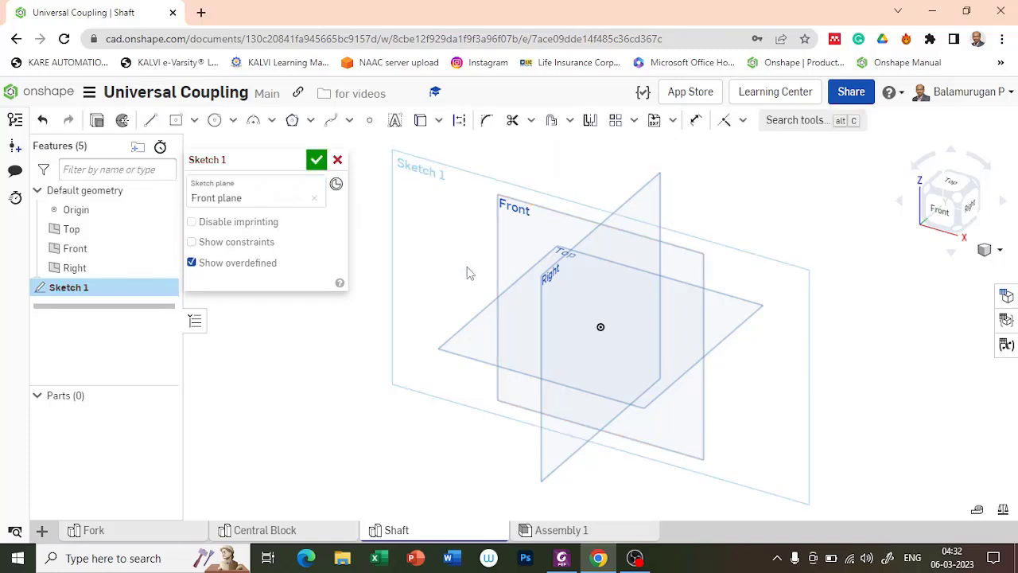
pyautogui.press('n')
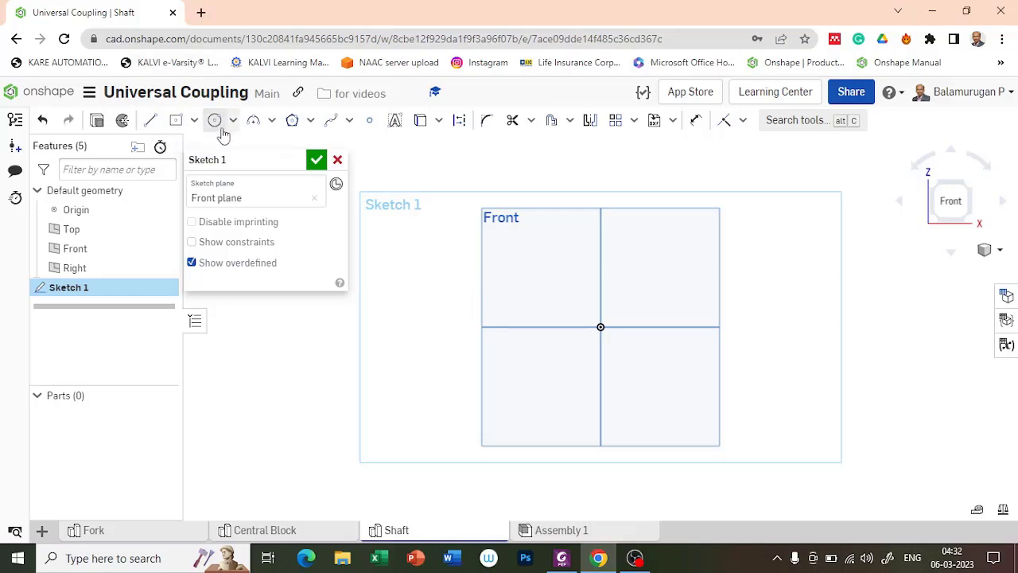
pyautogui.click(215, 120)
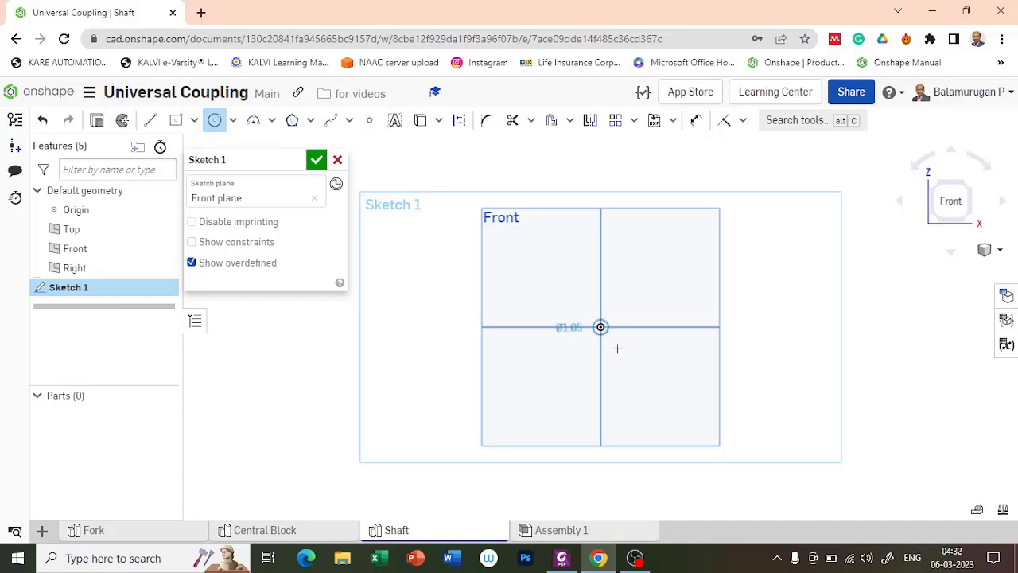
pyautogui.click(621, 359)
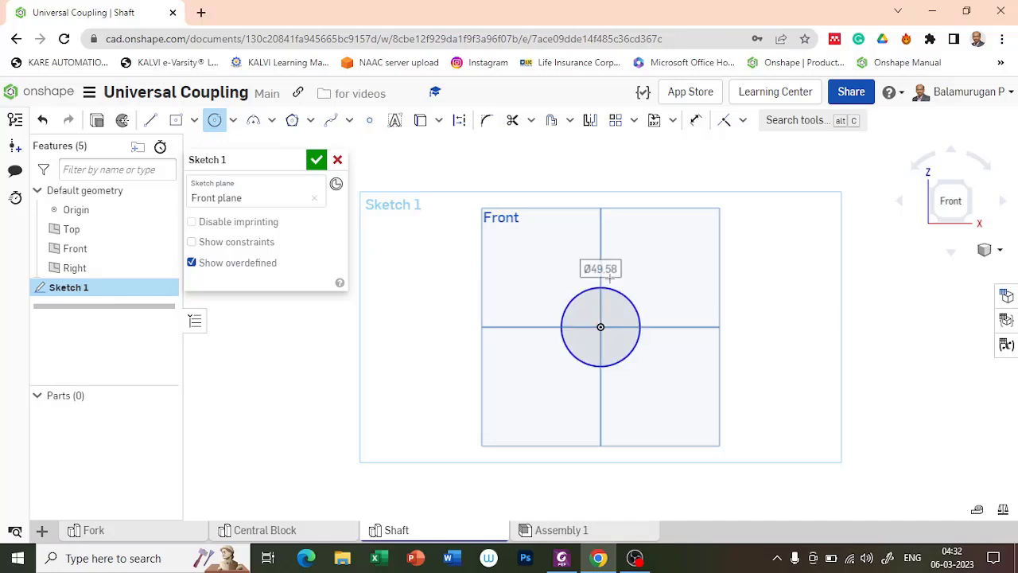
pyautogui.write('30')
pyautogui.press('Return')
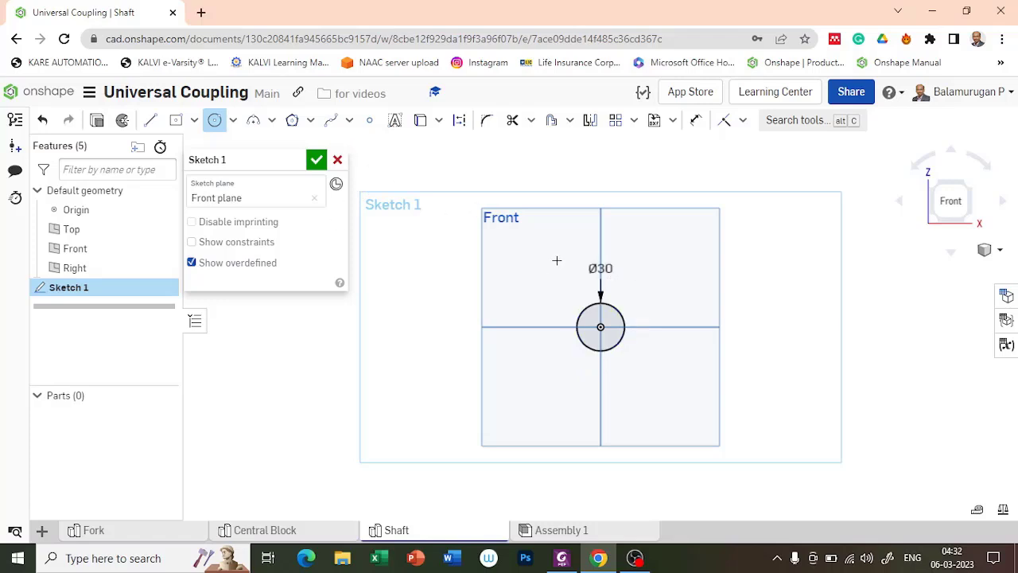
# Step: Draw an 8 by 8 mm centre rectangle on the circle's uppermost point and finish the sketch
pyautogui.scroll(3, 614, 325)
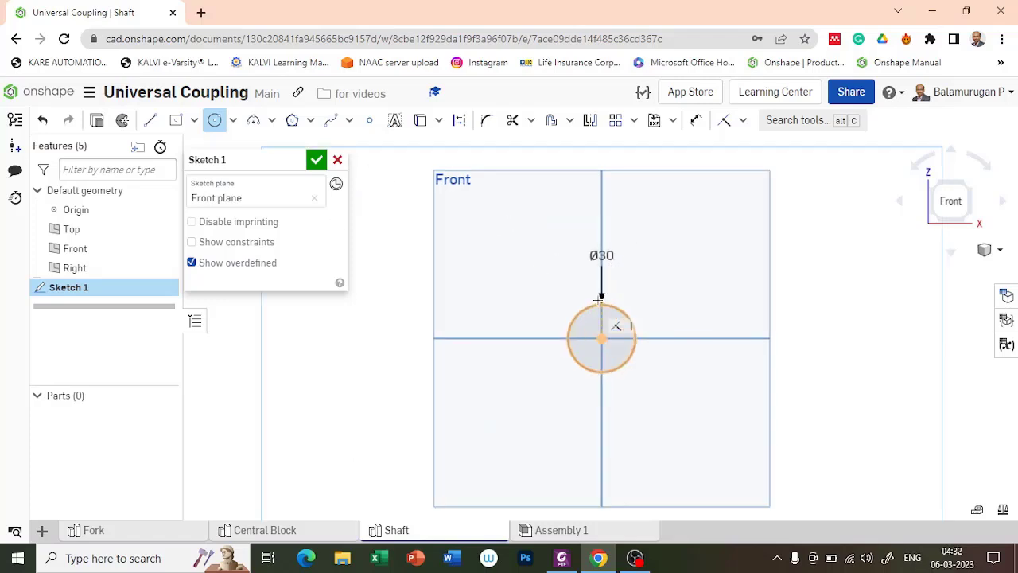
pyautogui.click(175, 120)
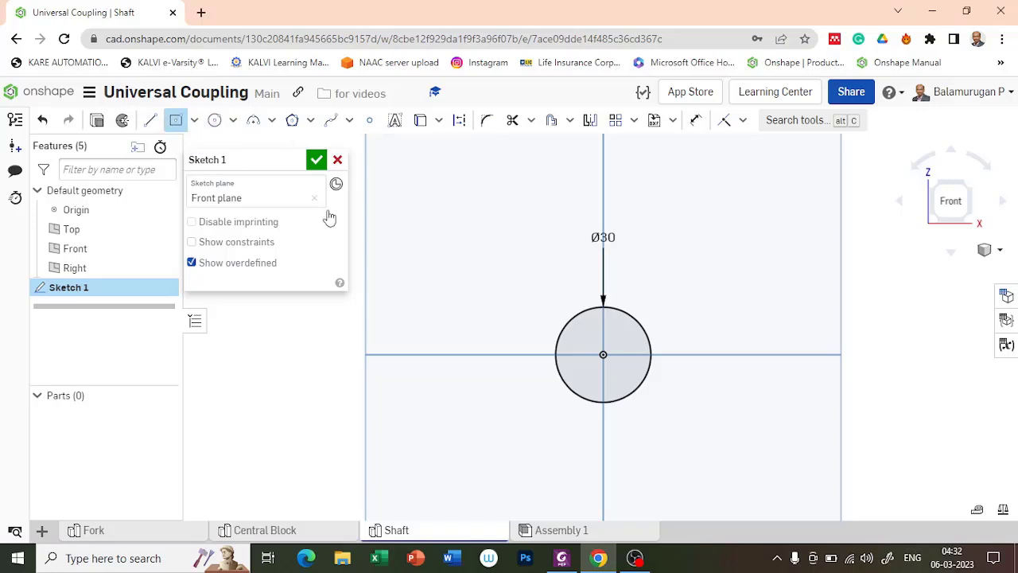
pyautogui.click(604, 306)
pyautogui.click(617, 321)
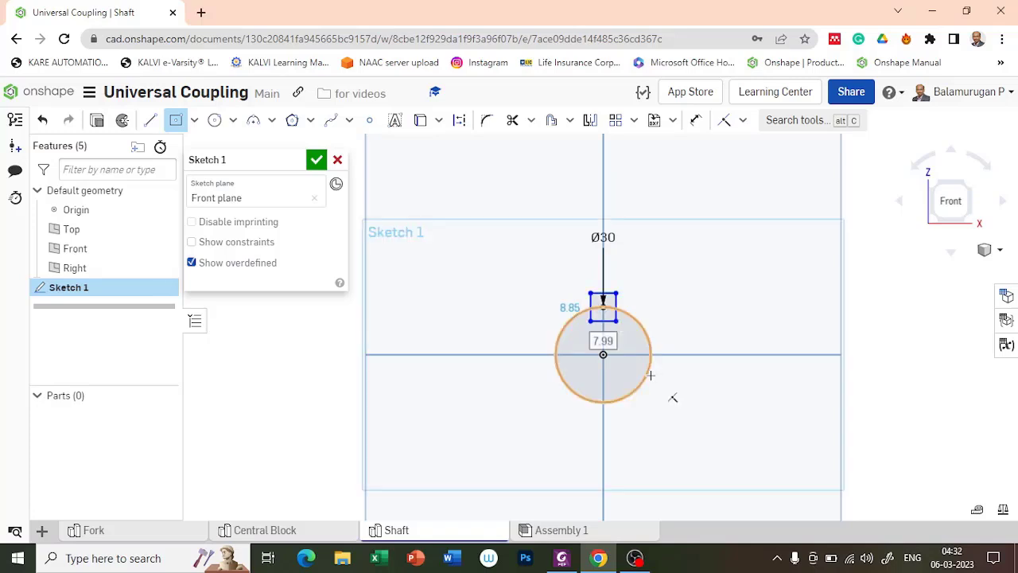
pyautogui.write('8')
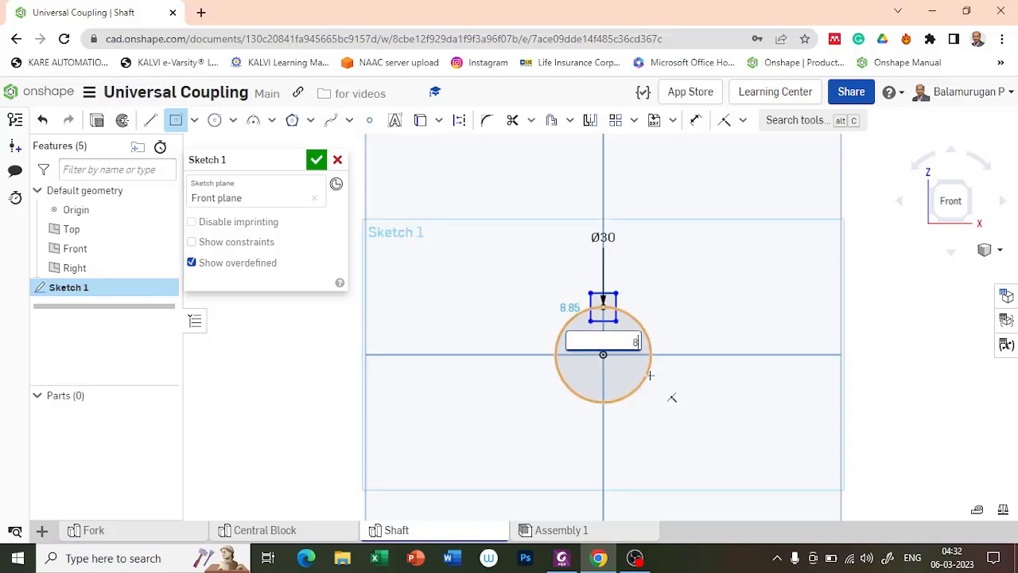
pyautogui.press('Return')
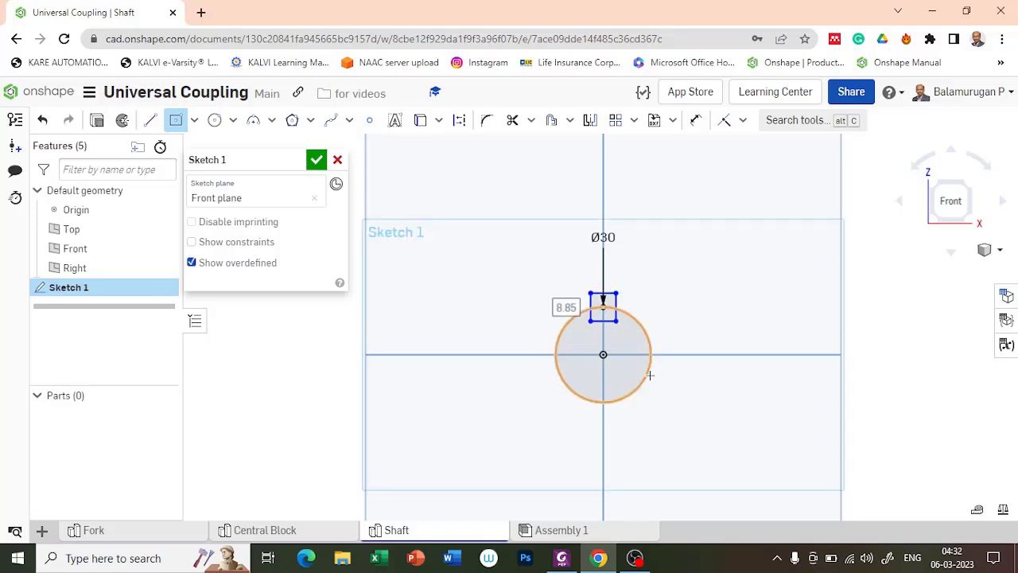
pyautogui.write('8')
pyautogui.press('Return')
pyautogui.moveTo(700, 300)
pyautogui.mouseDown(button='right')
pyautogui.moveTo(679, 311)
pyautogui.moveTo(682, 323)
pyautogui.mouseUp(button='right')
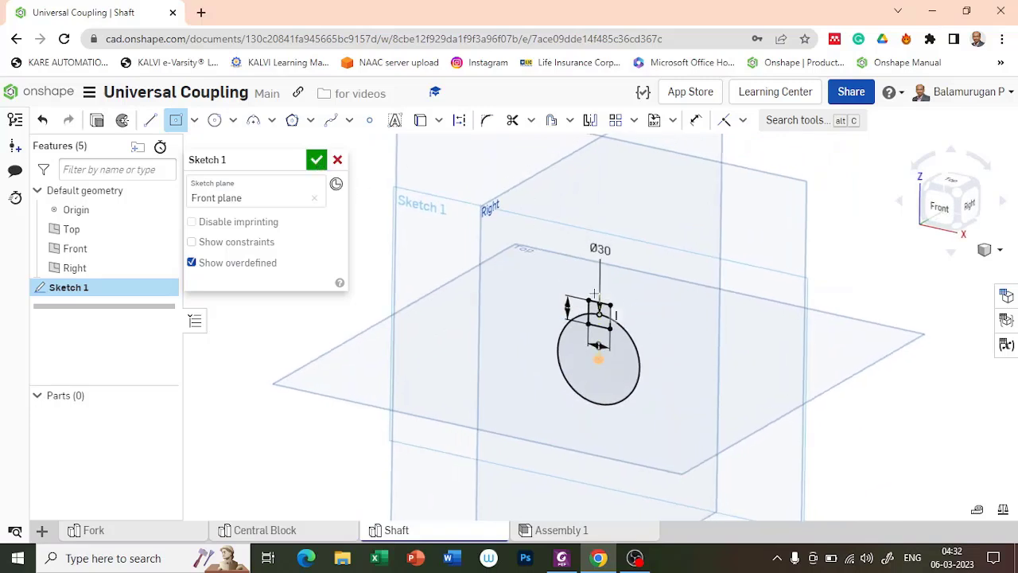
pyautogui.scroll(4, 604, 302)
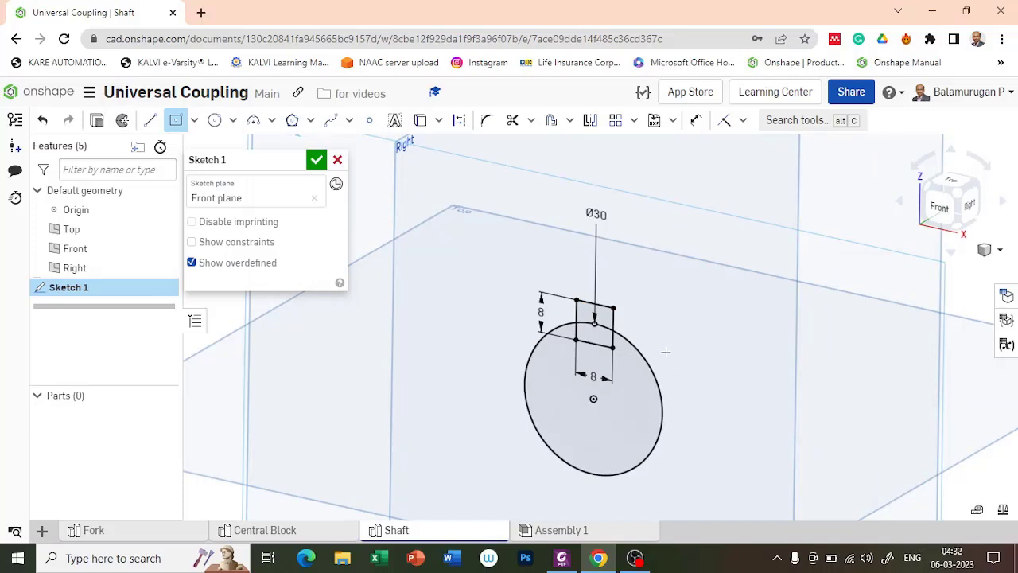
pyautogui.scroll(-3, 665, 351)
pyautogui.click(315, 160)
# Step: Extrude the notched circle region of Sketch 1 as a new solid, blind in one direction, to a depth of 100 mm
pyautogui.scroll(2, 594, 299)
pyautogui.scroll(-3, 594, 299)
pyautogui.moveTo(696, 263); pyautogui.dragTo(676, 290, button='right')
pyautogui.click(163, 120)
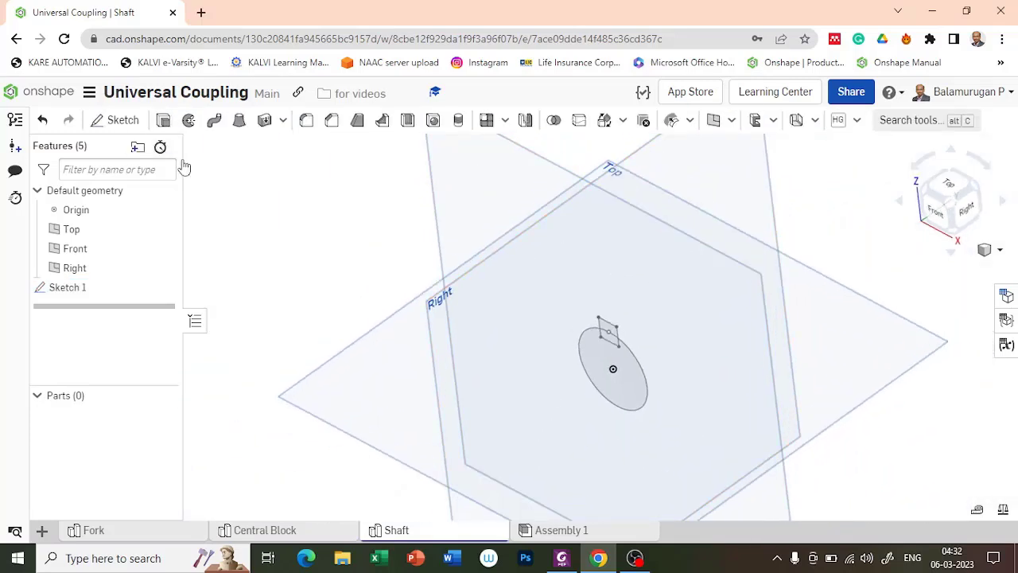
pyautogui.click(633, 390)
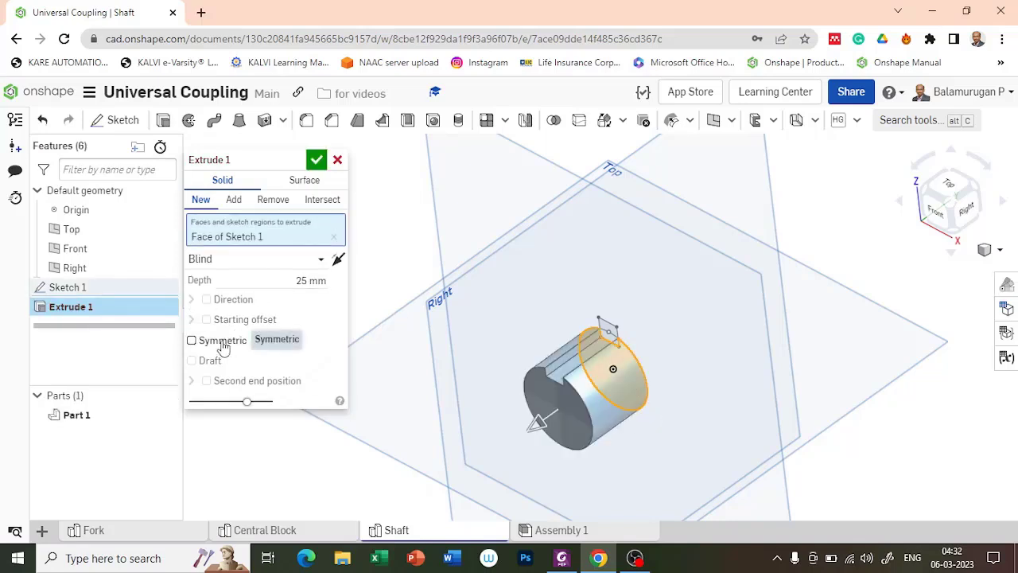
pyautogui.click(192, 340)
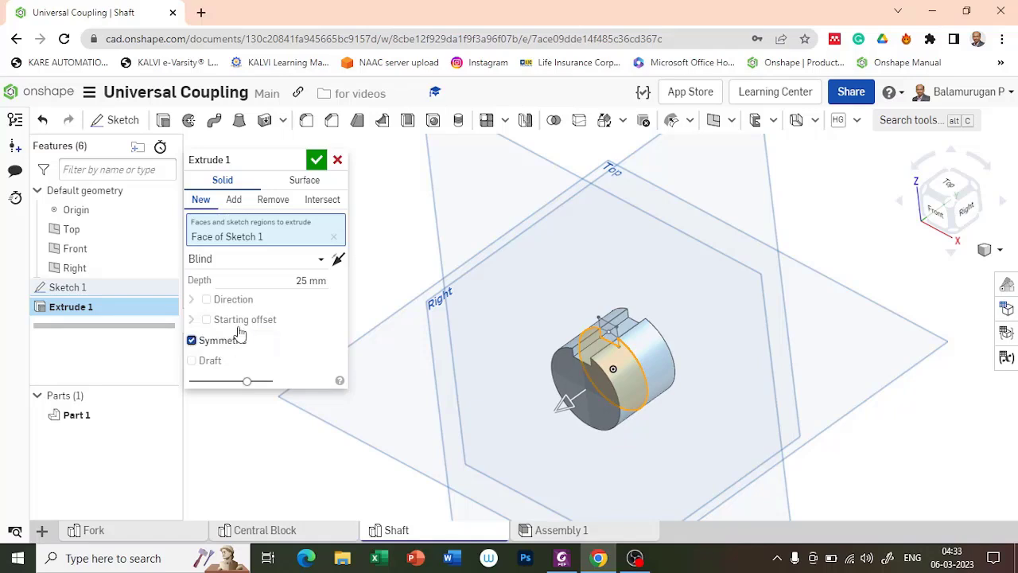
pyautogui.click(192, 340)
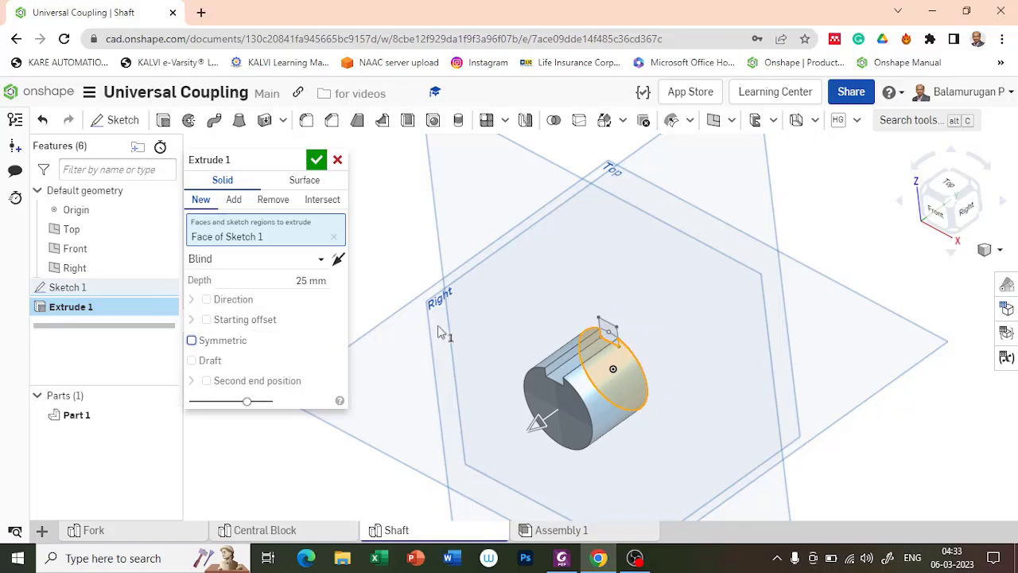
pyautogui.moveTo(438, 327); pyautogui.dragTo(435, 322, button='right')
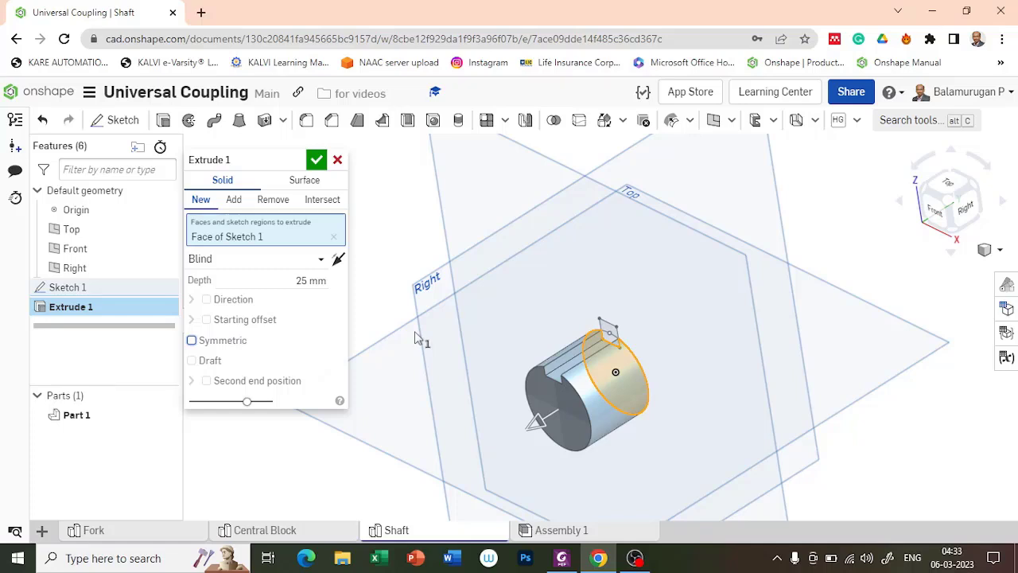
pyautogui.click(310, 280)
pyautogui.write('10')
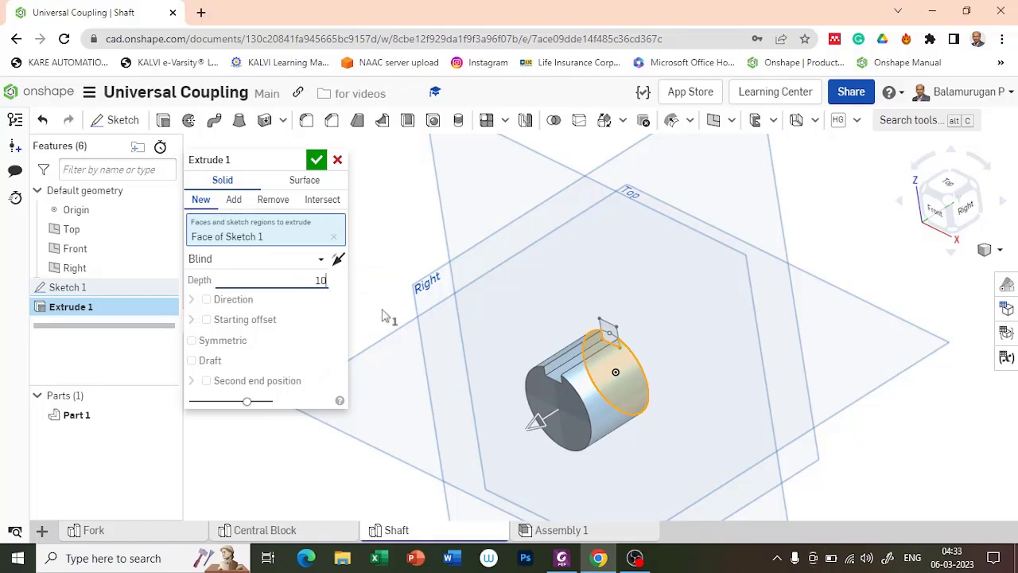
pyautogui.write('0')
pyautogui.press('Return')
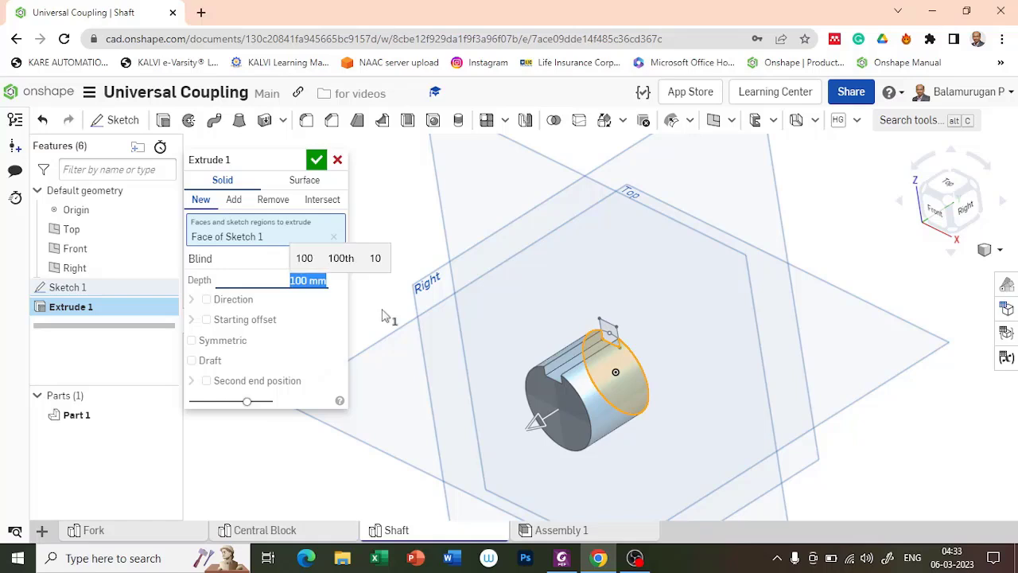
pyautogui.scroll(1, 469, 258)
pyautogui.scroll(-3, 469, 258)
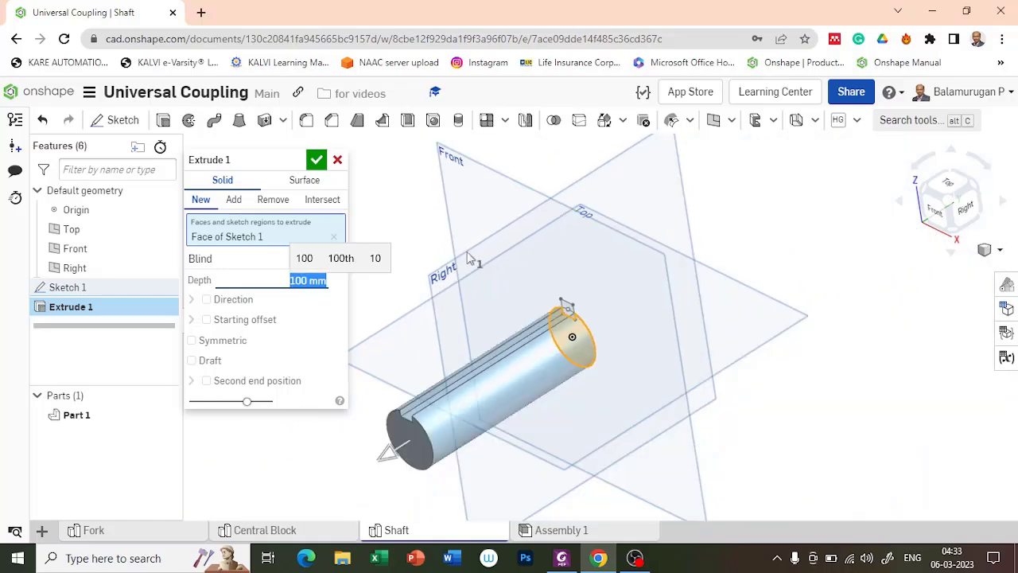
pyautogui.click(316, 161)
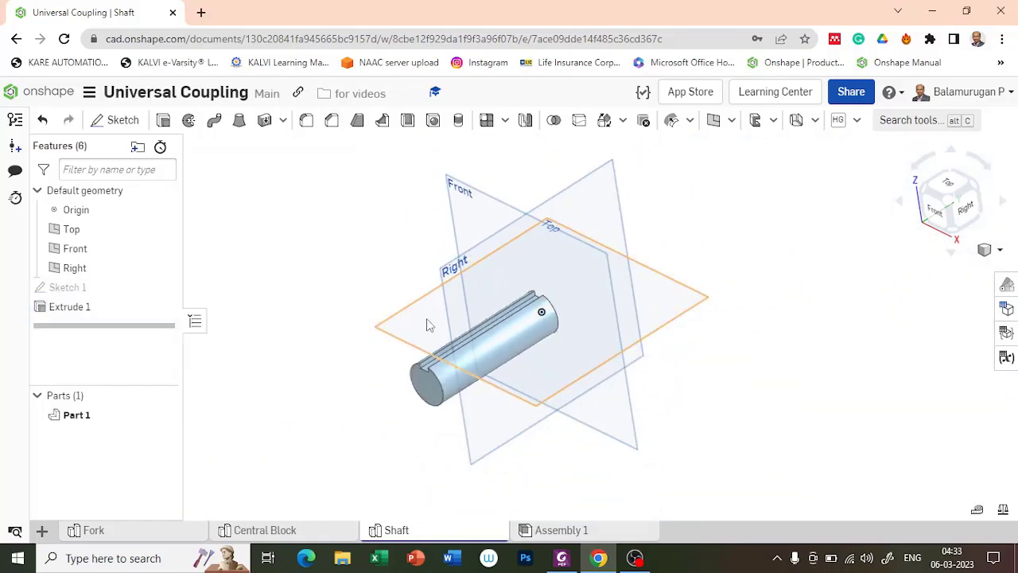
# Step: Rename Part 1 as Shaft
pyautogui.moveTo(577, 458); pyautogui.dragTo(559, 445, button='right')
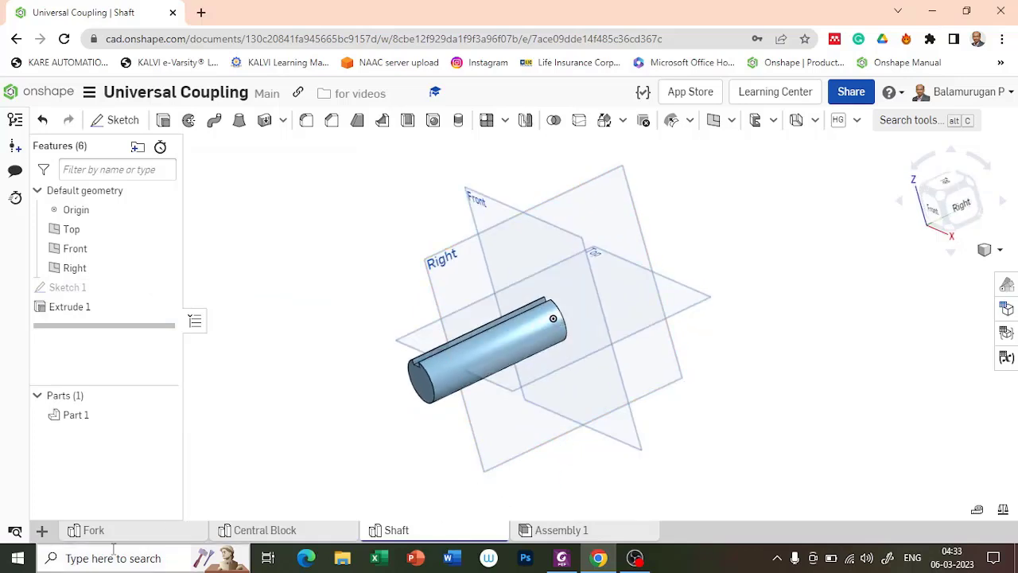
pyautogui.rightClick(56, 425)
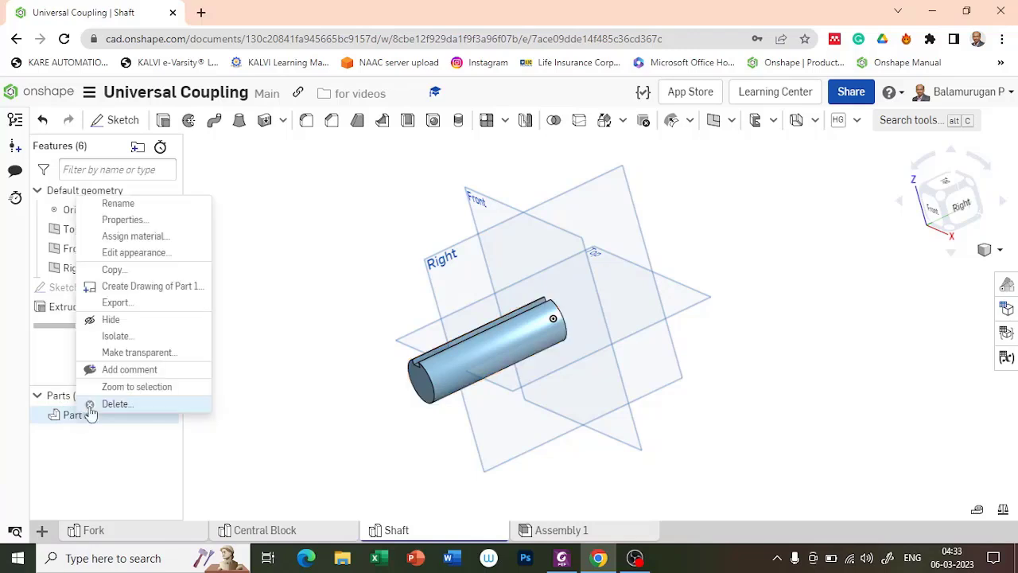
pyautogui.click(119, 203)
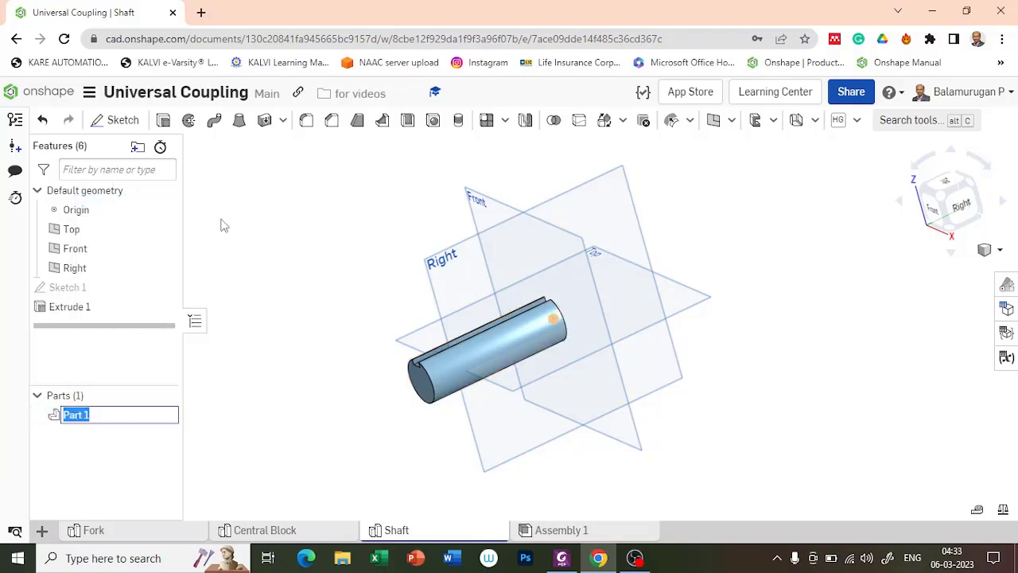
pyautogui.write('Saf')
pyautogui.press('BackSpace')
pyautogui.write('haft')
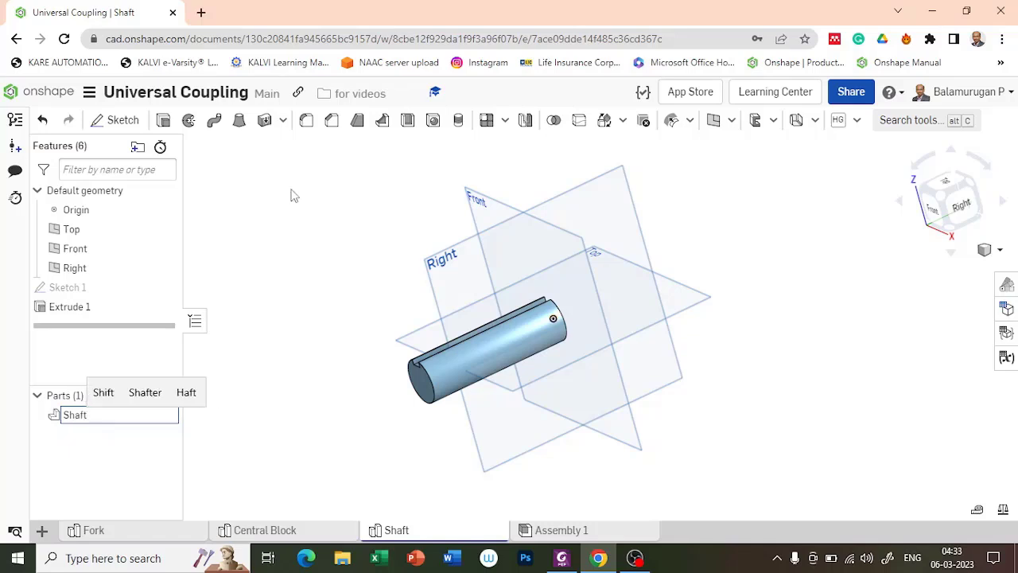
pyautogui.press('Return')
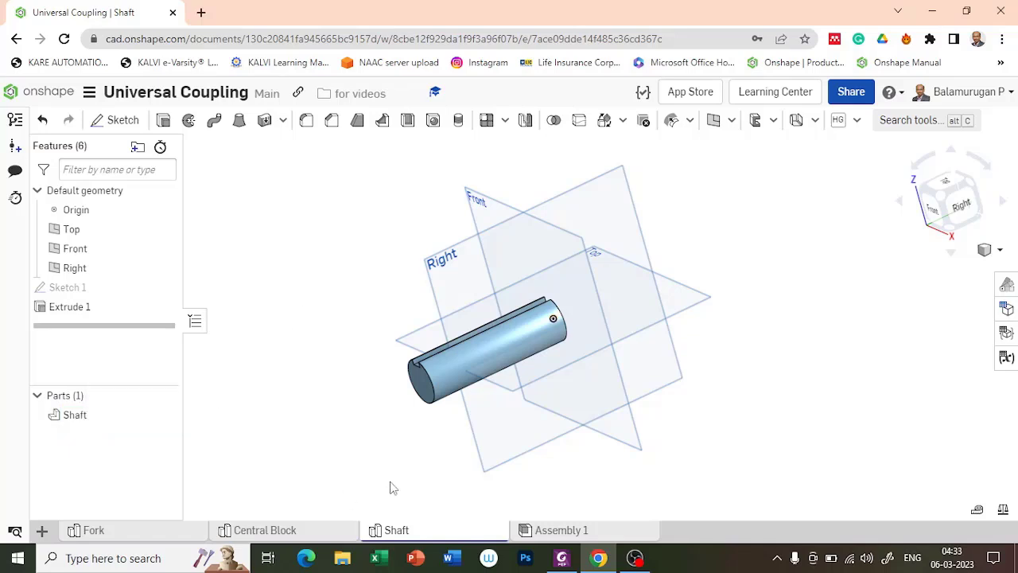
# Step: Create a new part studio and start a sketch on the Right plane, viewed face-on
pyautogui.click(42, 529)
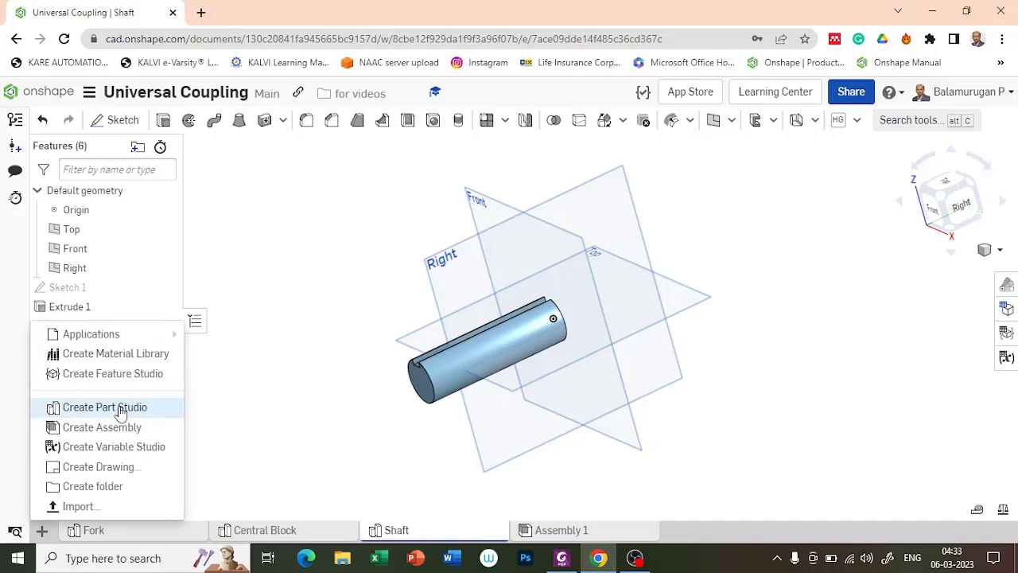
pyautogui.click(120, 409)
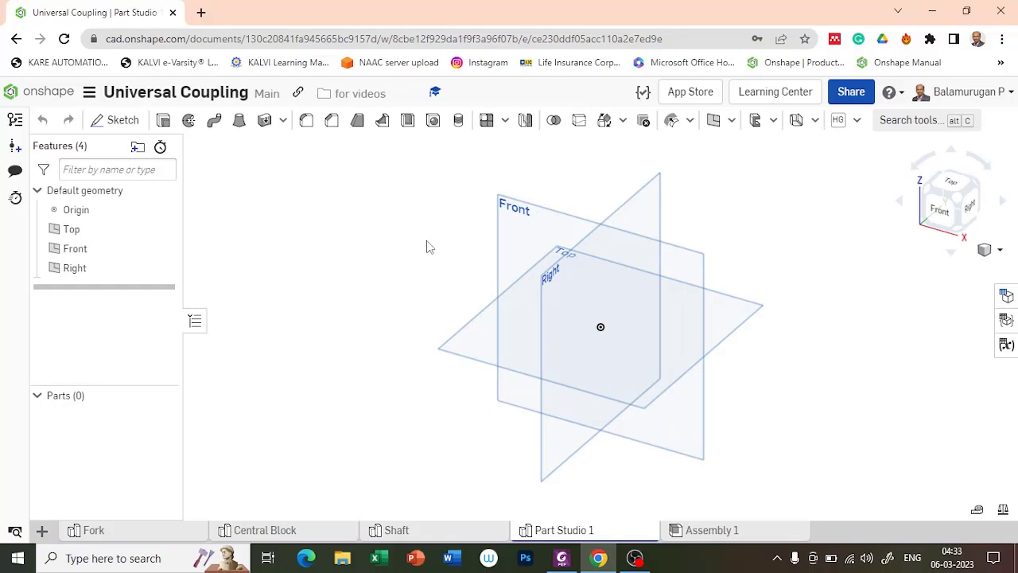
pyautogui.click(544, 216)
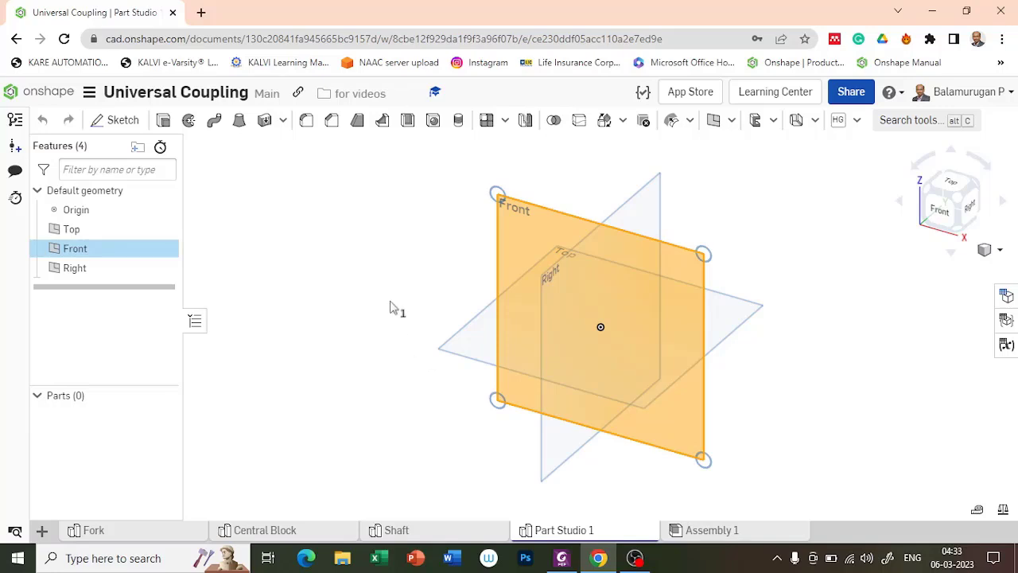
pyautogui.click(123, 120)
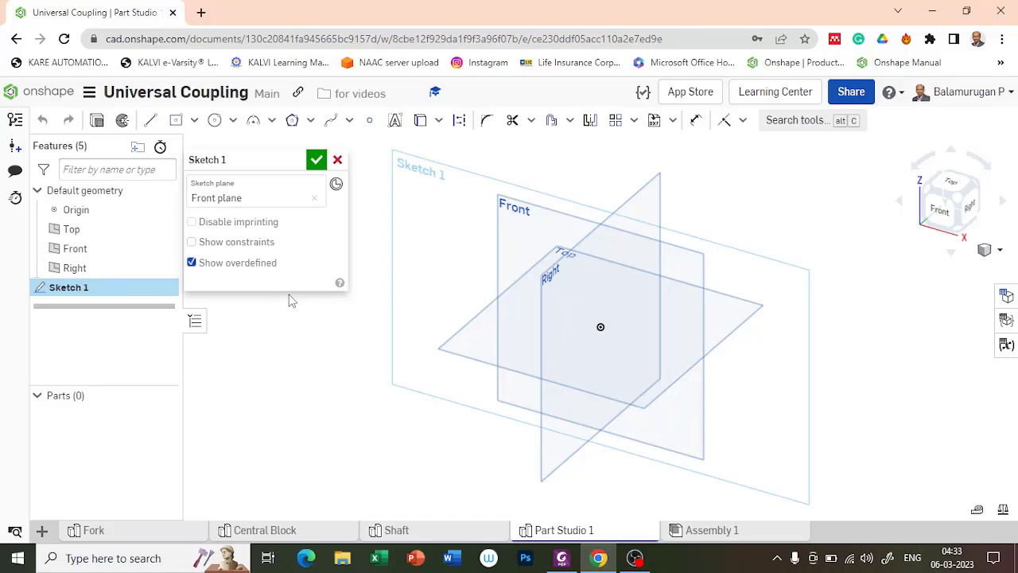
pyautogui.click(314, 198)
pyautogui.click(569, 297)
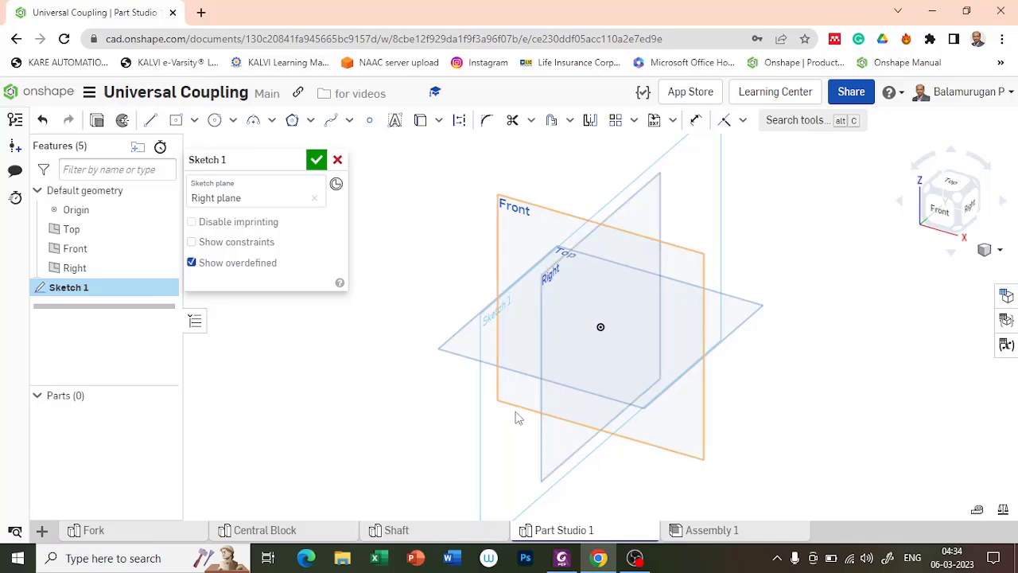
pyautogui.press('n')
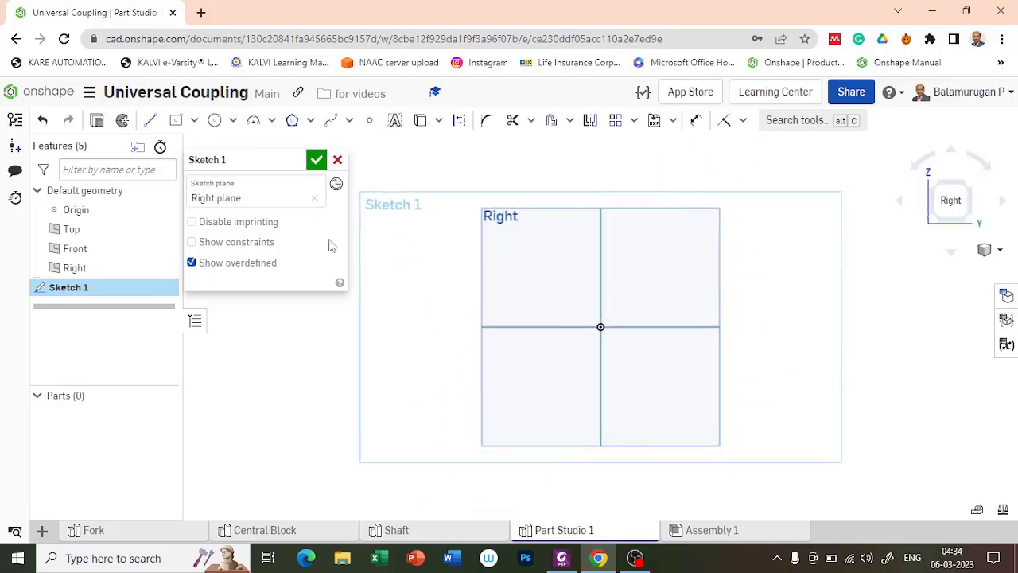
# Step: Draw an 8 by 8 mm centre rectangle on the origin and finish the sketch
pyautogui.click(175, 121)
pyautogui.click(601, 326)
pyautogui.click(631, 352)
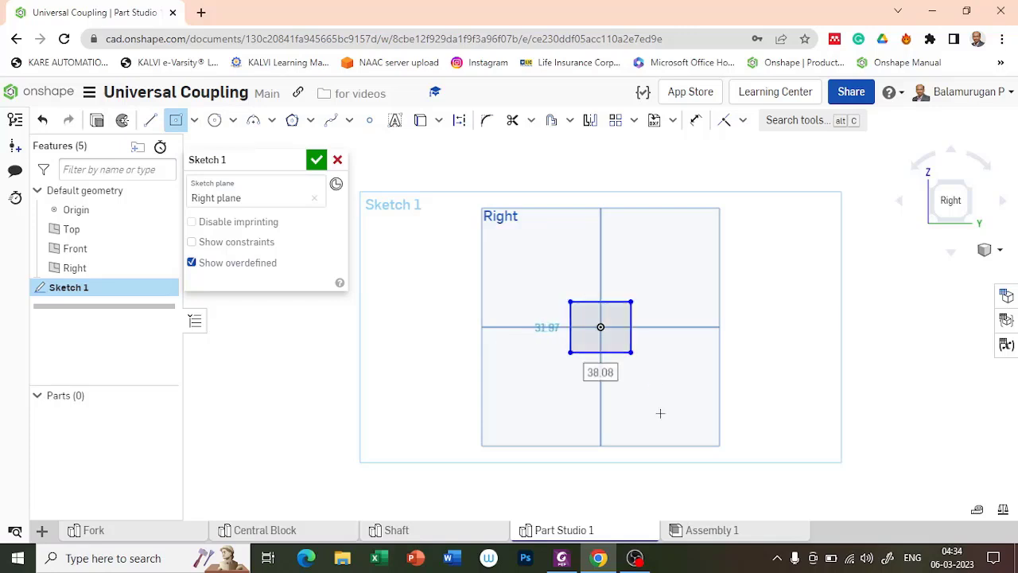
pyautogui.write('8')
pyautogui.press('Return')
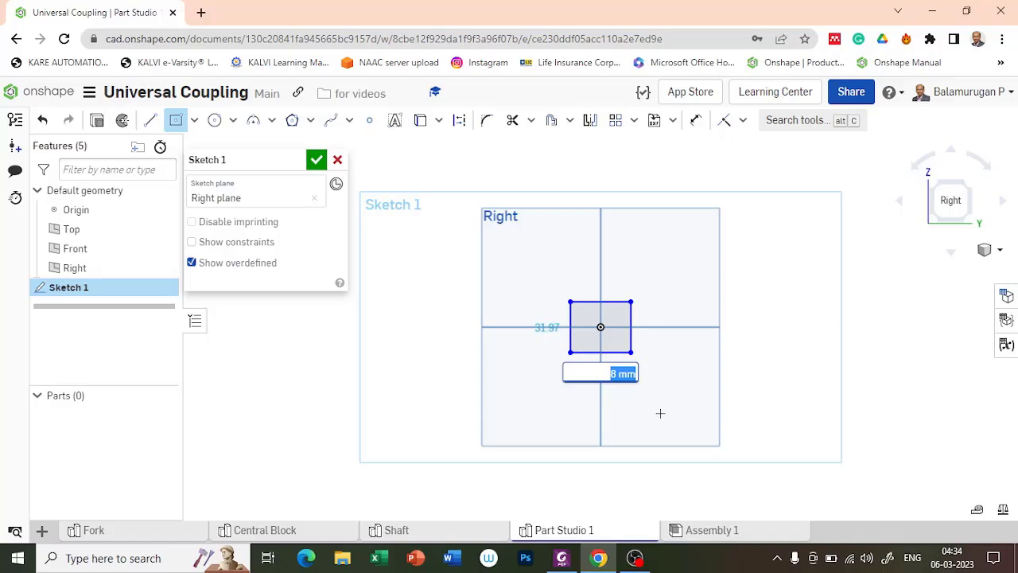
pyautogui.press('Tab')
pyautogui.write('8')
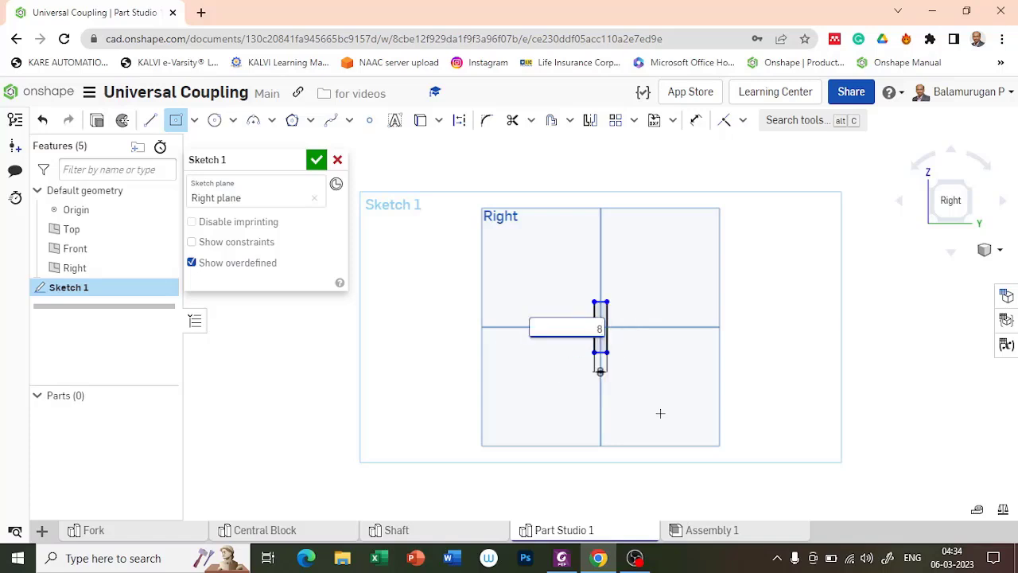
pyautogui.press('Return')
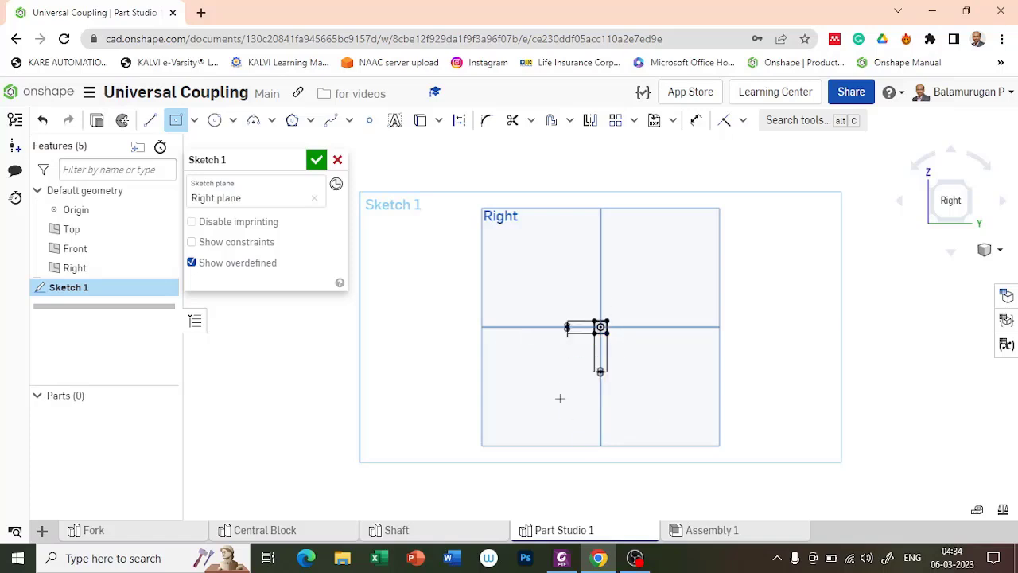
pyautogui.scroll(5, 570, 357)
pyautogui.moveTo(544, 370); pyautogui.dragTo(580, 387, button='right')
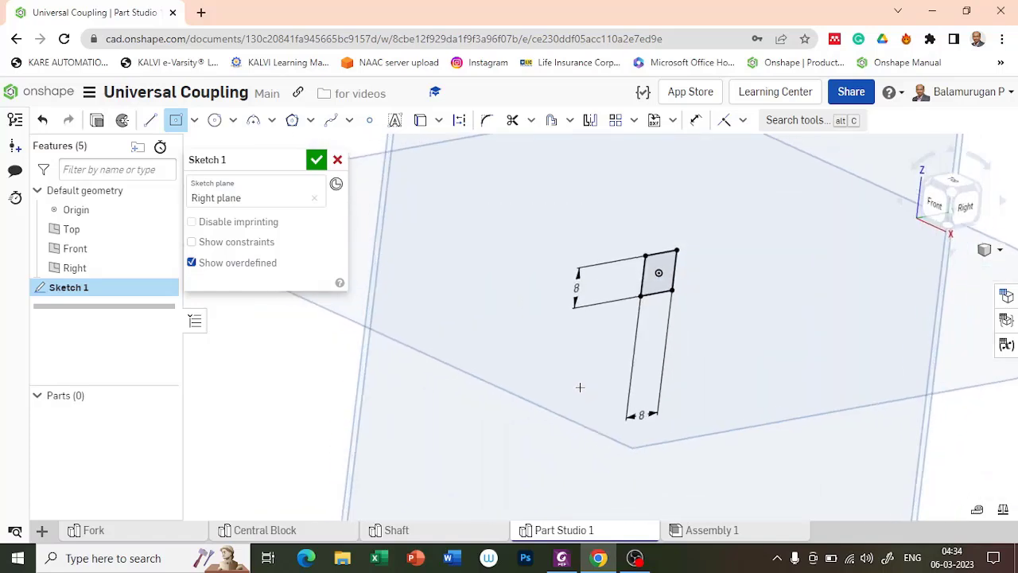
pyautogui.click(316, 159)
# Step: Extrude the square region of Sketch 1 as a new solid, blind to a depth of 40 mm in the opposite direction
pyautogui.scroll(-5, 428, 285)
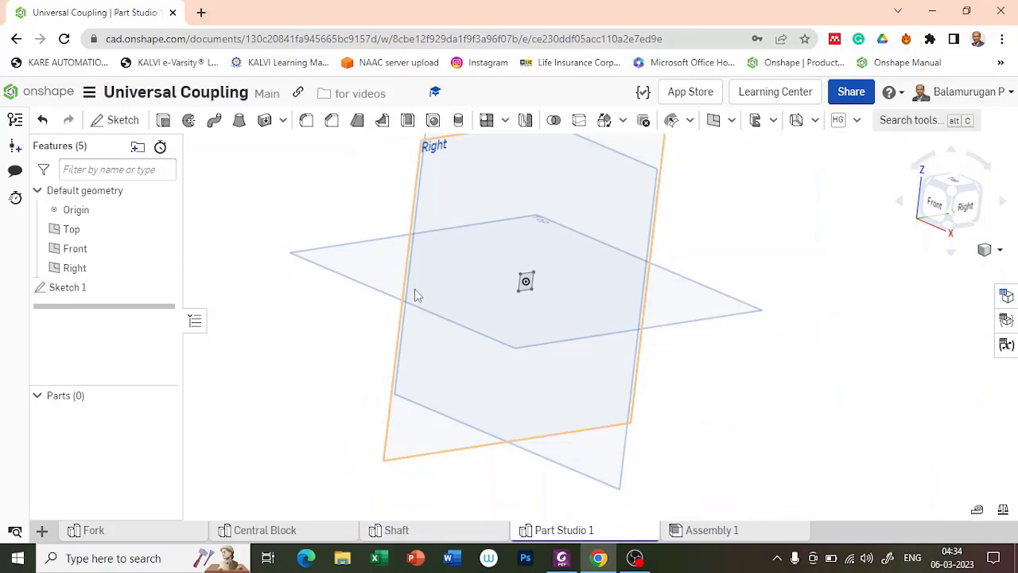
pyautogui.click(163, 120)
pyautogui.scroll(5, 522, 265)
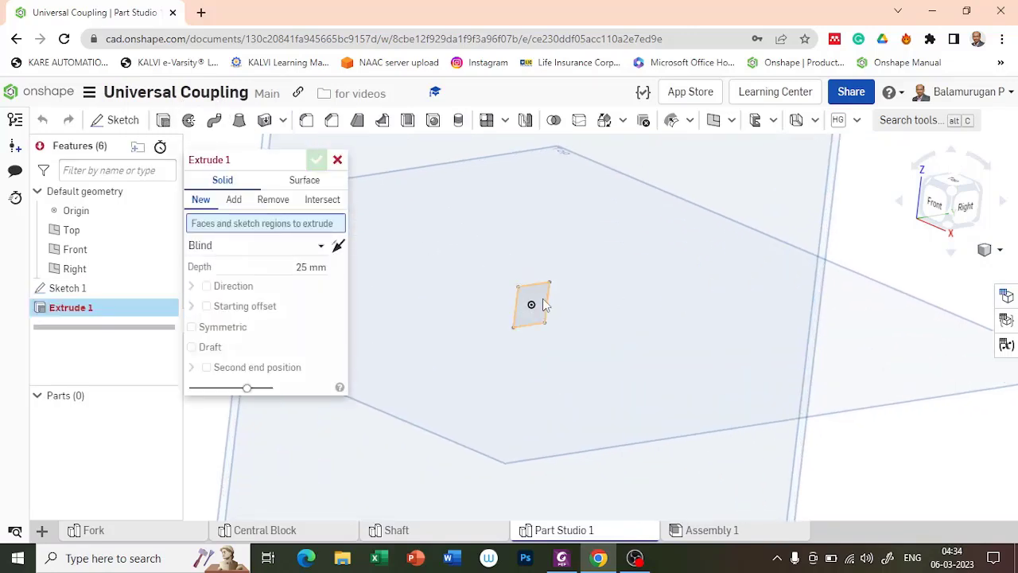
pyautogui.click(543, 301)
pyautogui.click(311, 283)
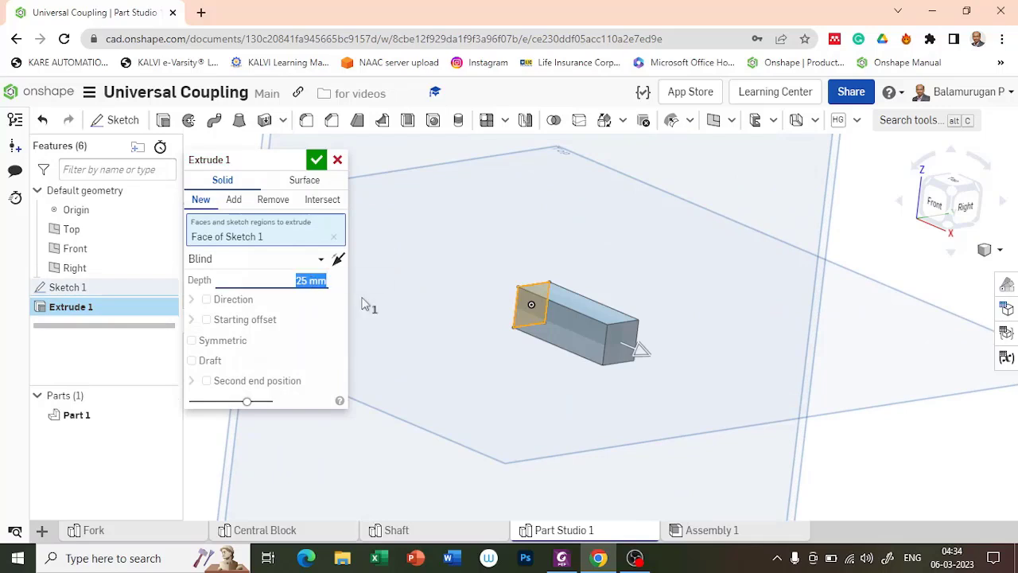
pyautogui.write('40')
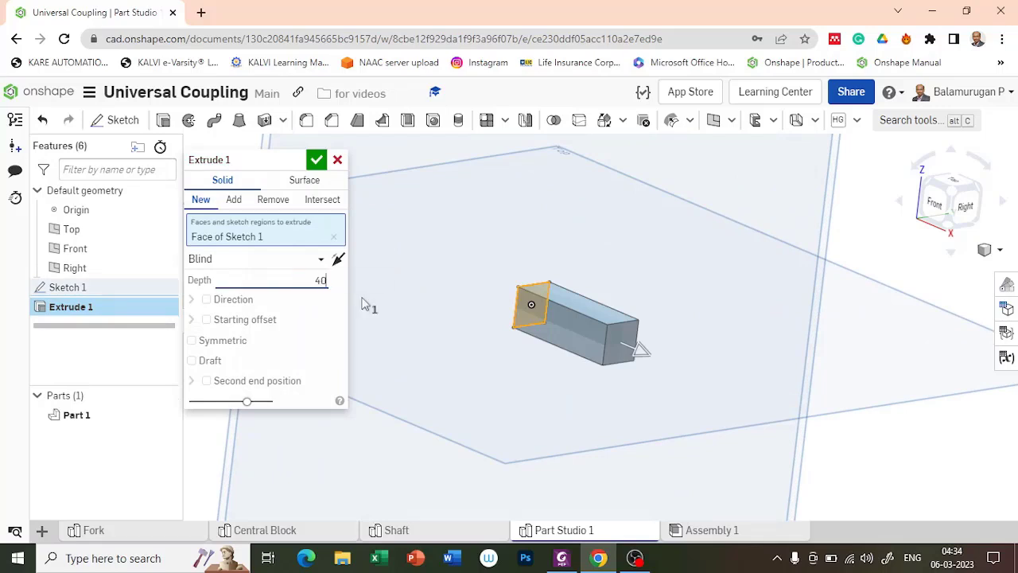
pyautogui.press('Return')
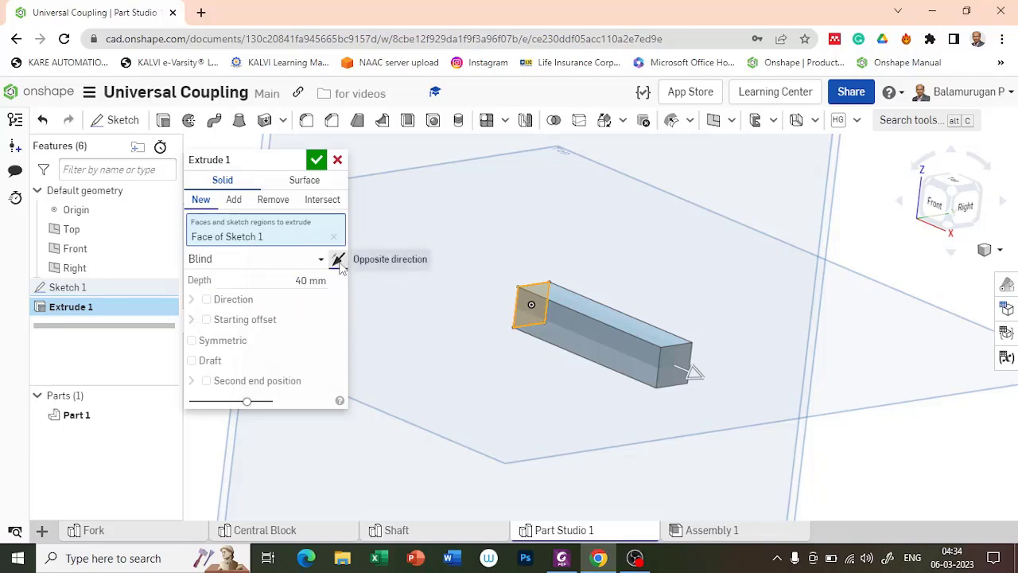
pyautogui.click(337, 260)
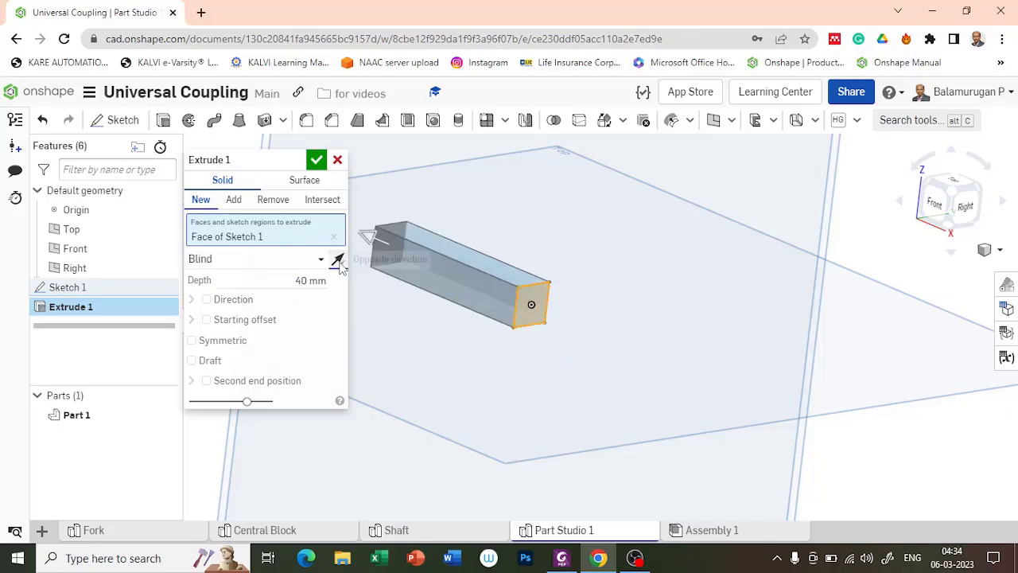
pyautogui.click(317, 162)
pyautogui.scroll(-5, 394, 311)
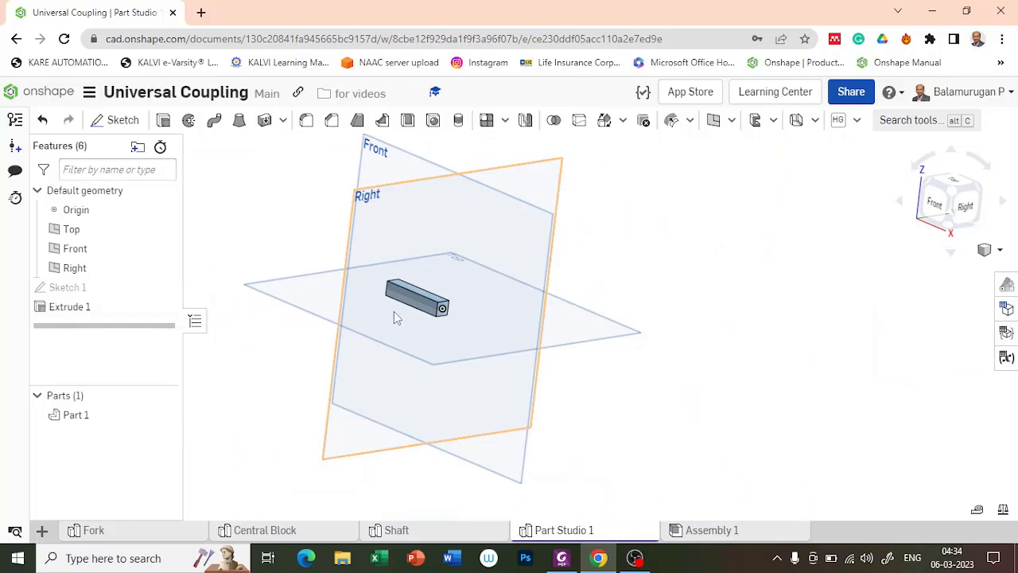
pyautogui.moveTo(426, 340); pyautogui.dragTo(447, 365, button='right')
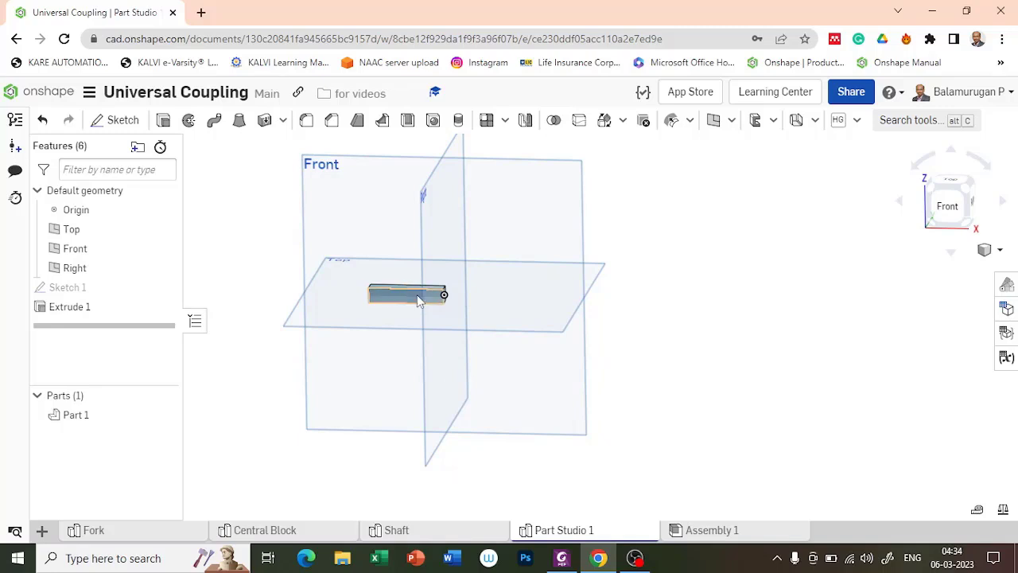
pyautogui.click(143, 558)
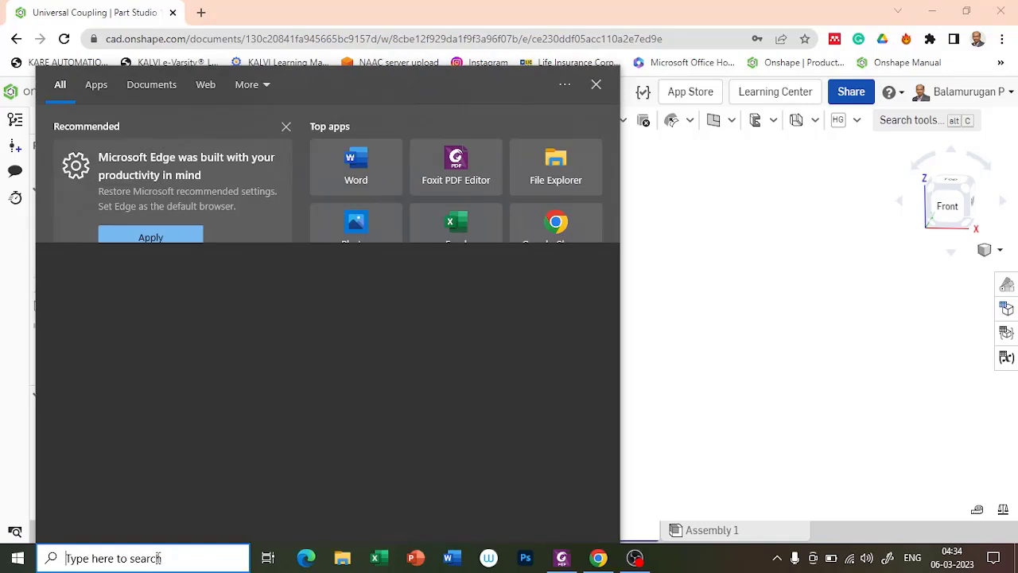
pyautogui.press('Escape')
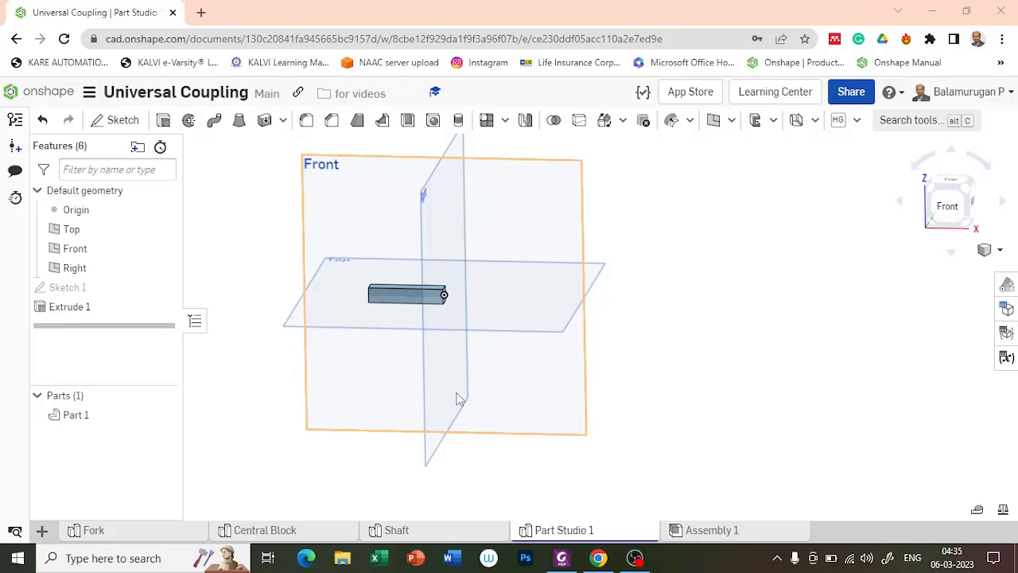
# Step: Start a 0.57 degree neutral-plane draft, using the bar's end face at the origin as neutral plane and its upper face as the drafted face
pyautogui.scroll(5, 390, 286)
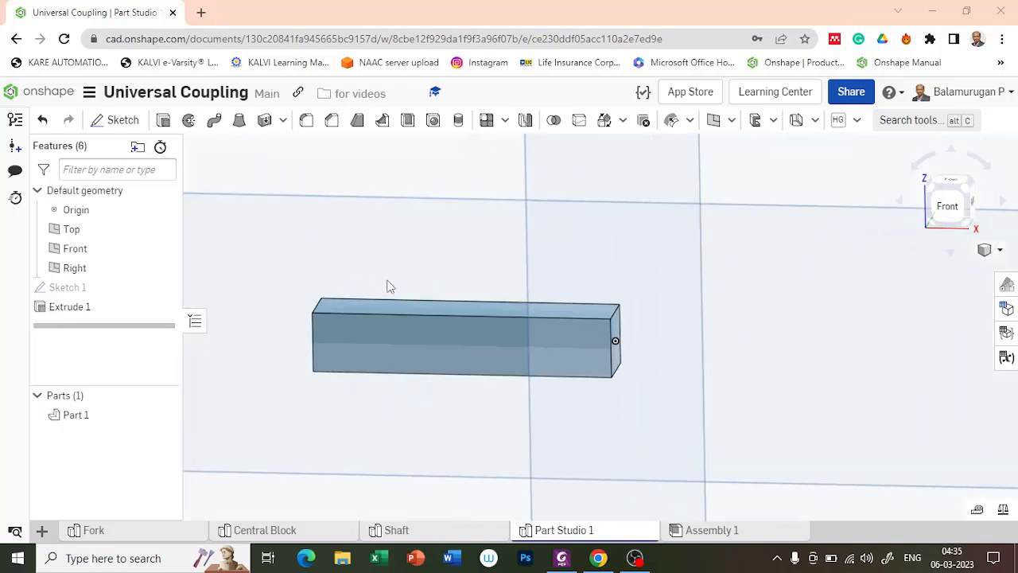
pyautogui.moveTo(439, 274)
pyautogui.mouseDown(button='right')
pyautogui.moveTo(432, 268)
pyautogui.moveTo(443, 244)
pyautogui.moveTo(443, 288)
pyautogui.mouseUp(button='right')
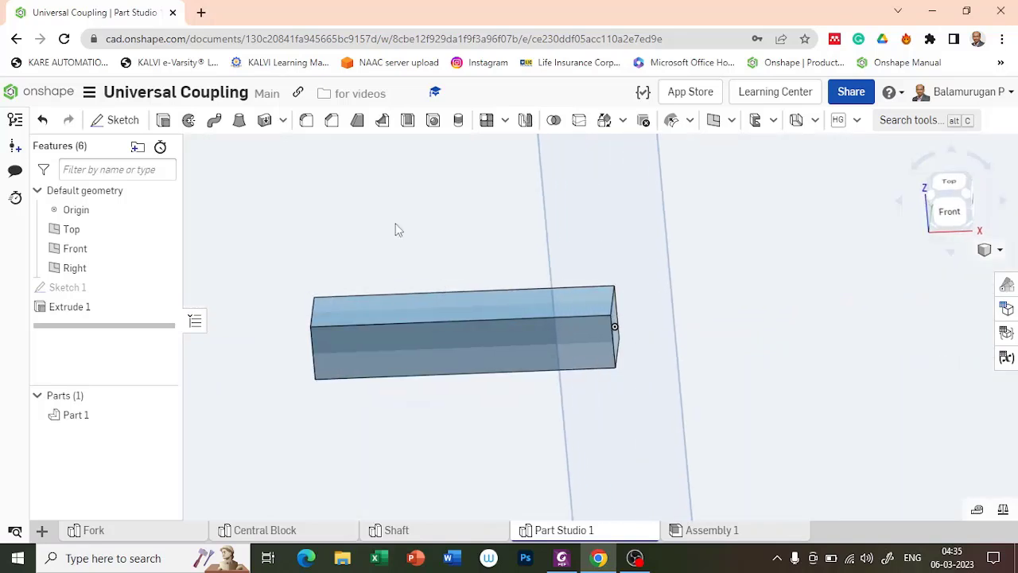
pyautogui.click(358, 123)
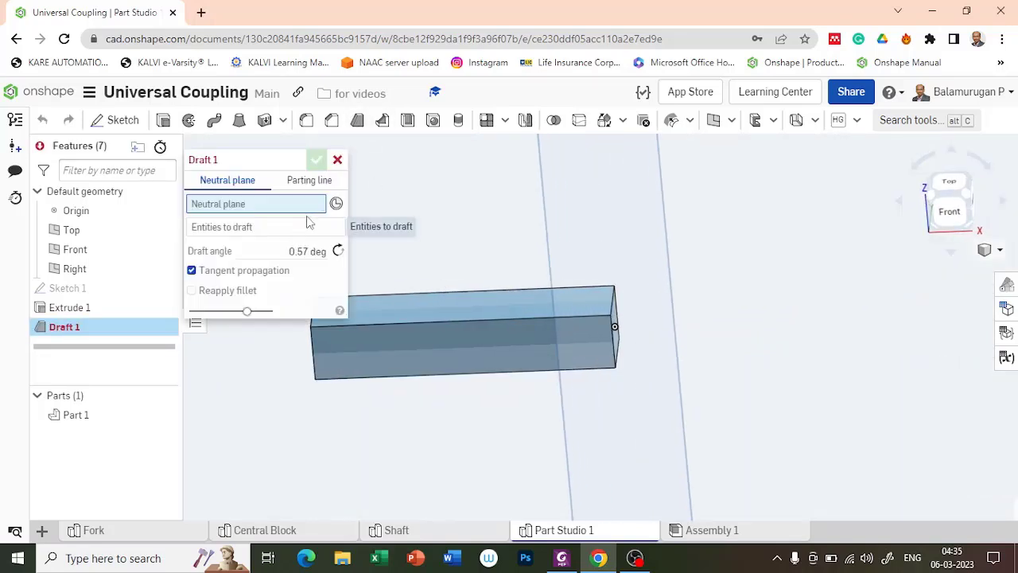
pyautogui.moveTo(676, 366); pyautogui.dragTo(652, 355, button='right')
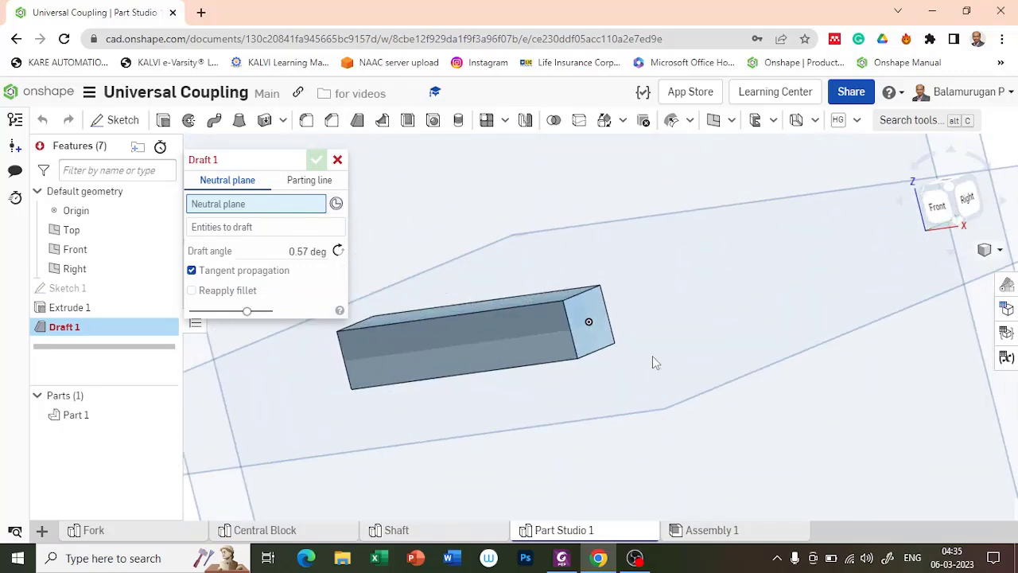
pyautogui.click(589, 307)
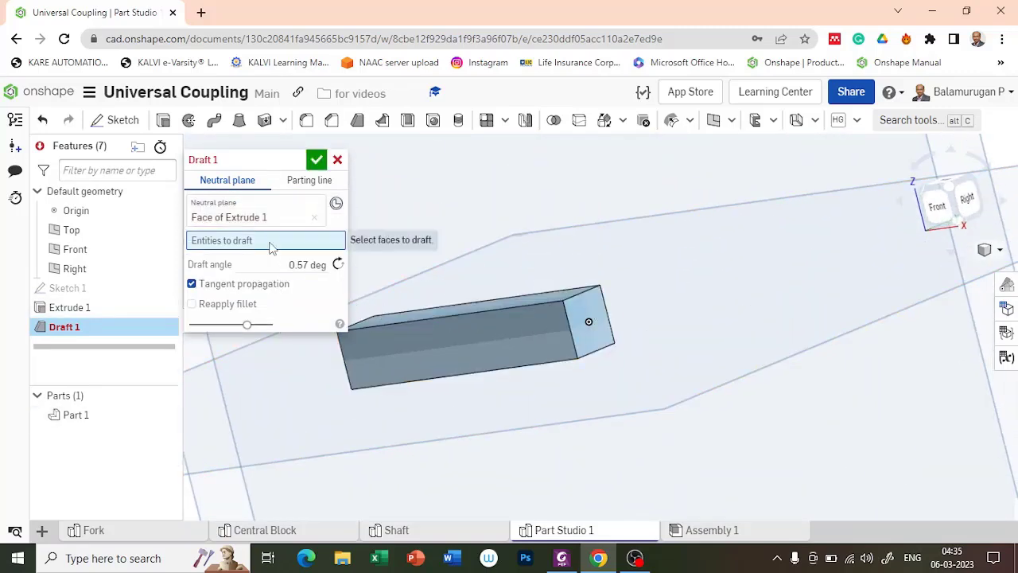
pyautogui.click(425, 315)
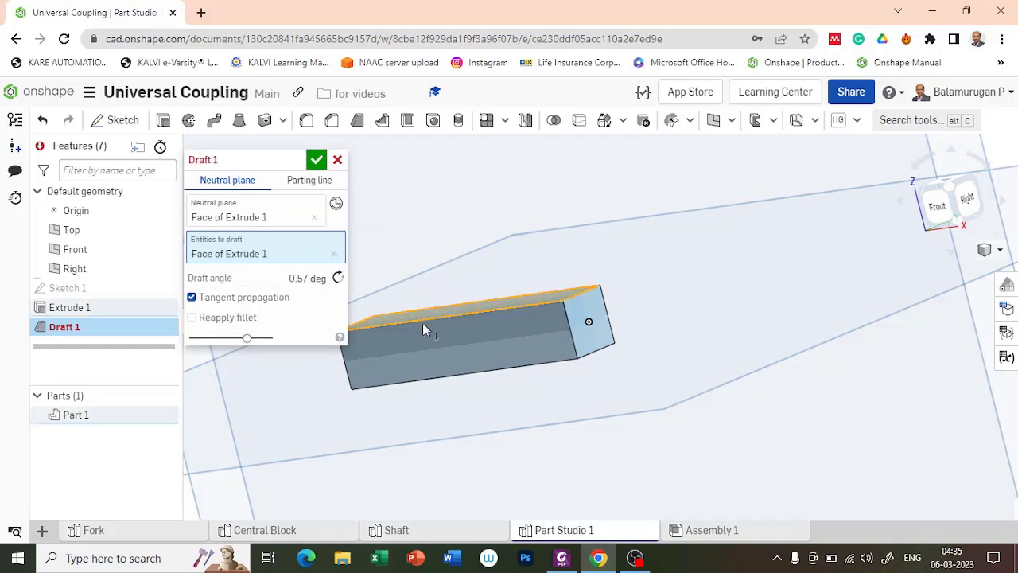
# Step: Check the draft in the front view, reverse its direction so the bar tapers down away from the origin, and accept it
pyautogui.hotkey('shift', '1')
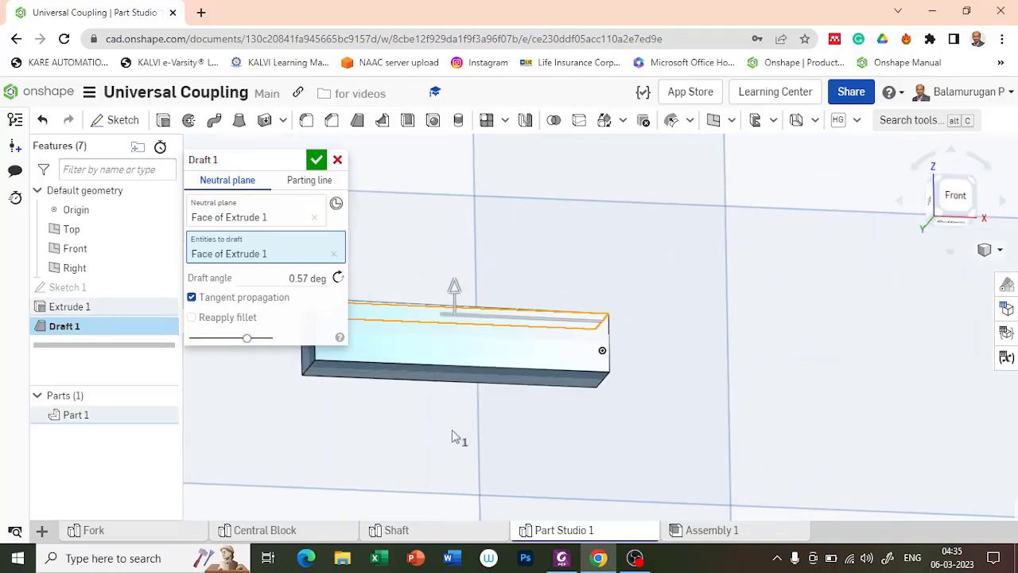
pyautogui.click(948, 203)
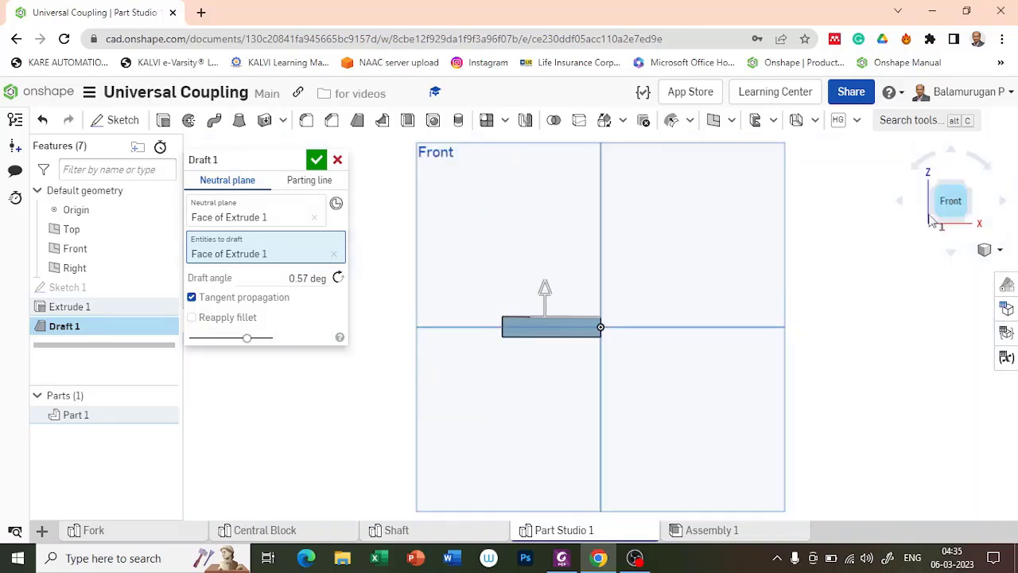
pyautogui.press('f')
pyautogui.scroll(4, 533, 318)
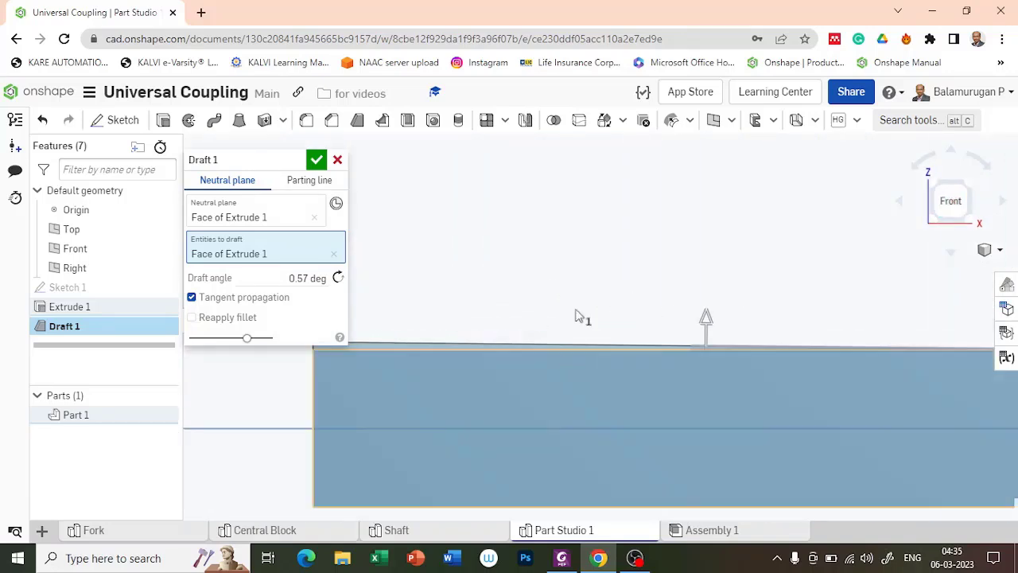
pyautogui.click(338, 277)
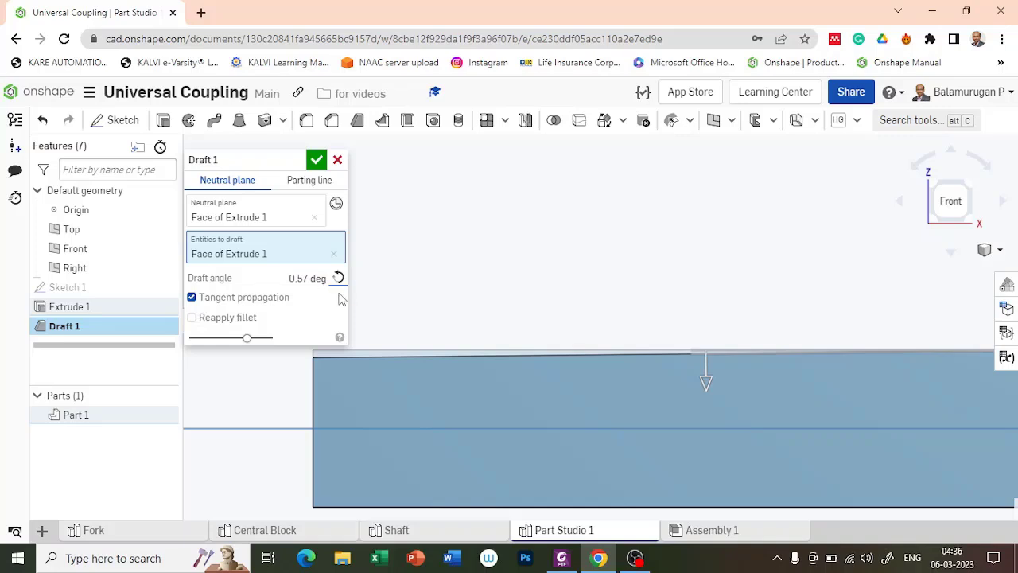
pyautogui.click(316, 161)
# Step: Rename the current part studio as Key
pyautogui.scroll(-5, 461, 275)
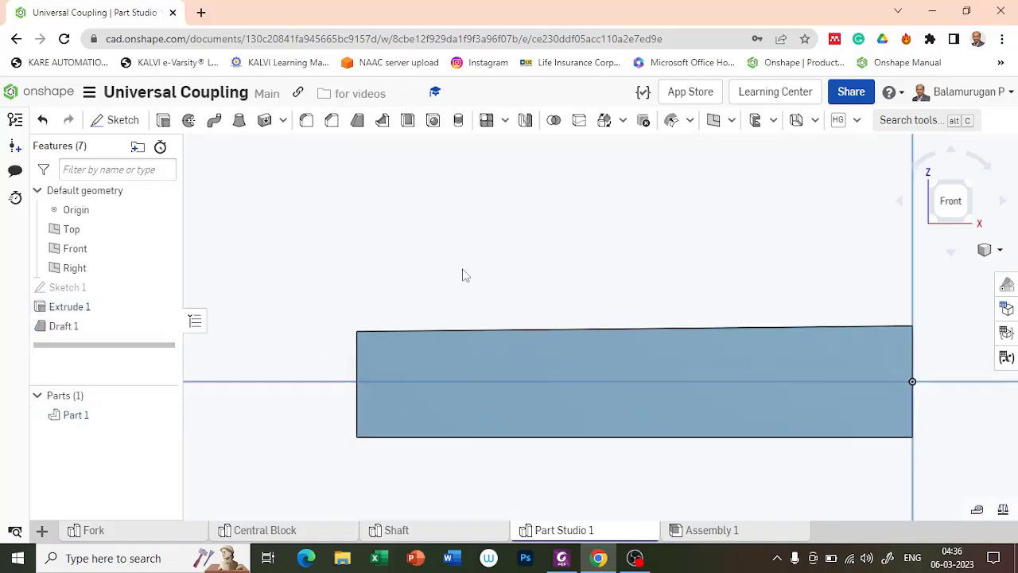
pyautogui.rightClick(586, 531)
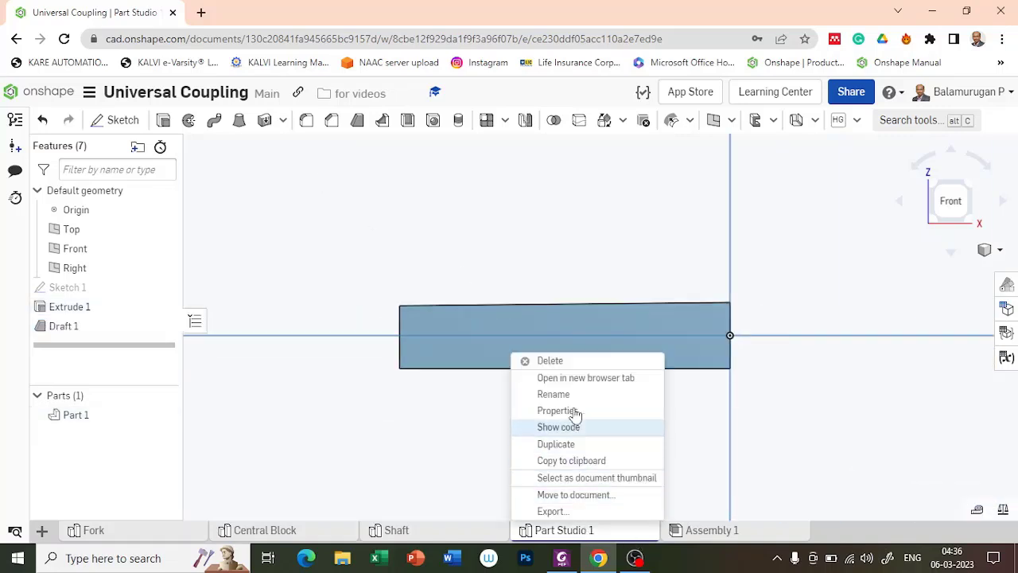
pyautogui.click(556, 393)
pyautogui.write('Key')
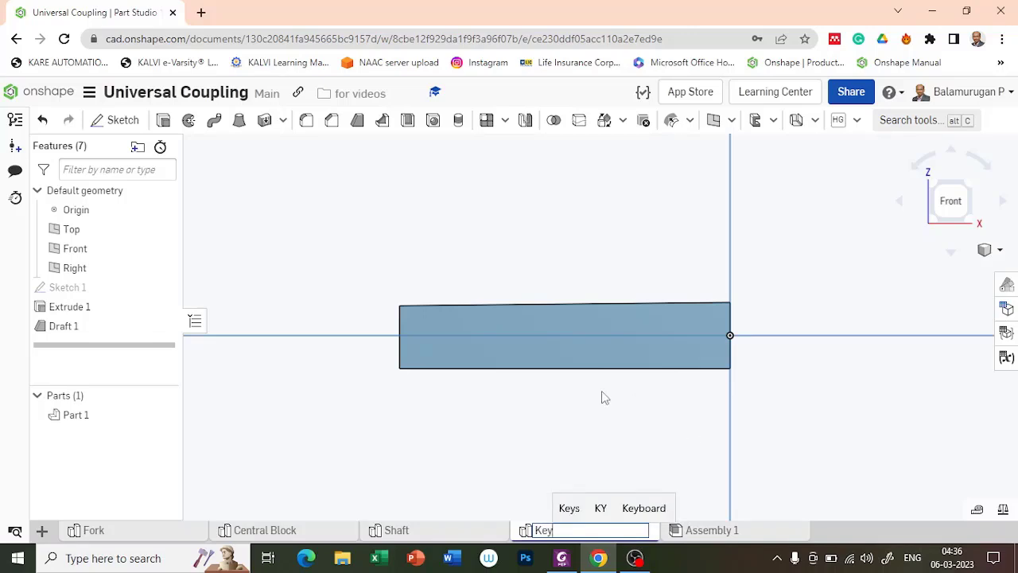
pyautogui.click(479, 439)
pyautogui.click(262, 271)
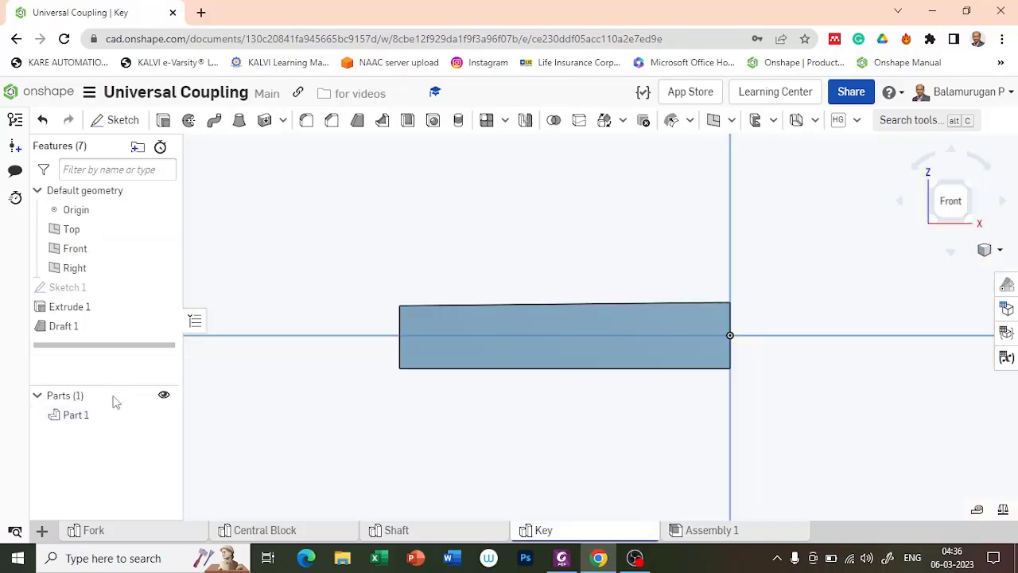
# Step: Rename Part 1 as Key
pyautogui.rightClick(77, 414)
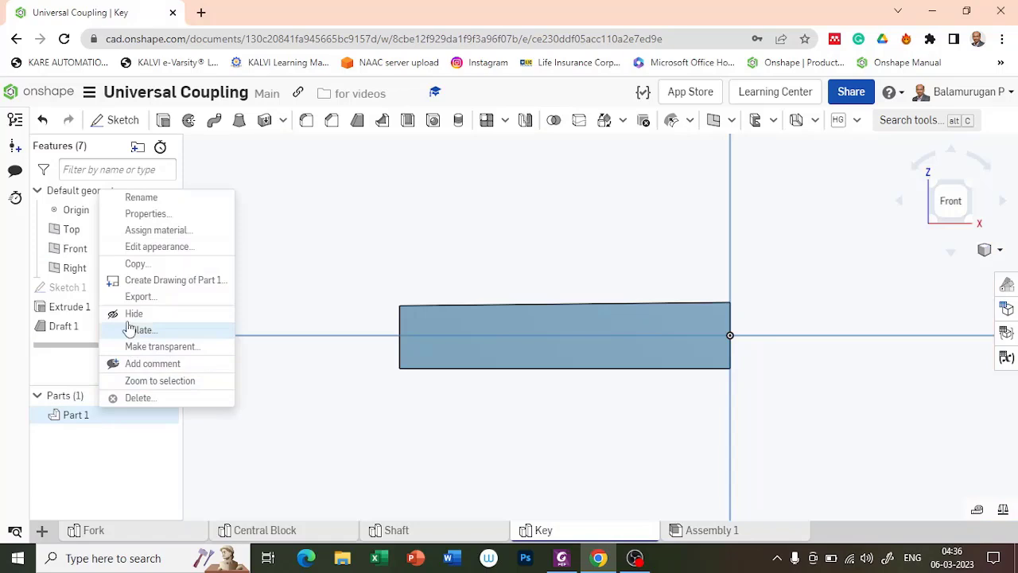
pyautogui.click(141, 197)
pyautogui.write('Key')
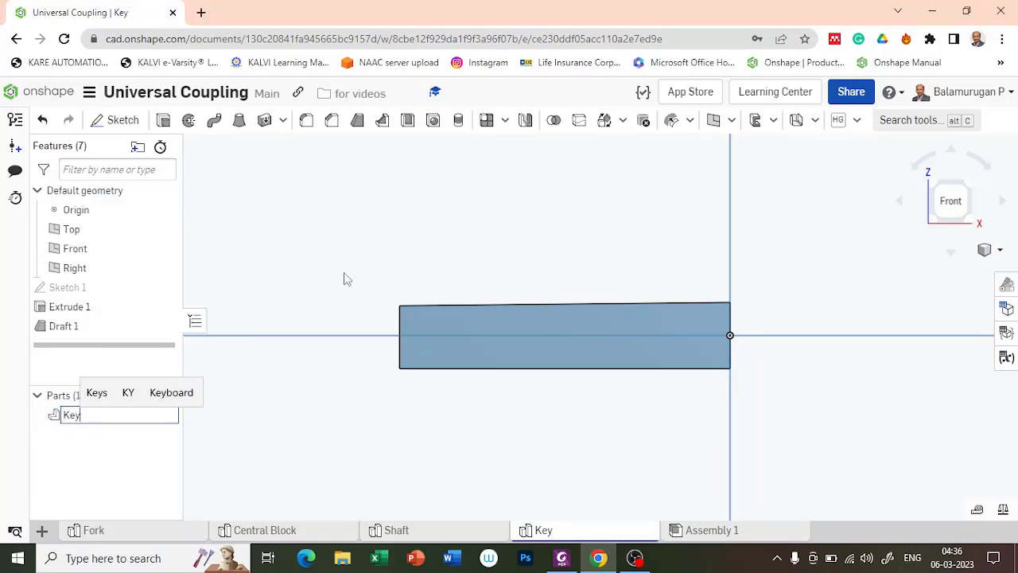
pyautogui.press('Return')
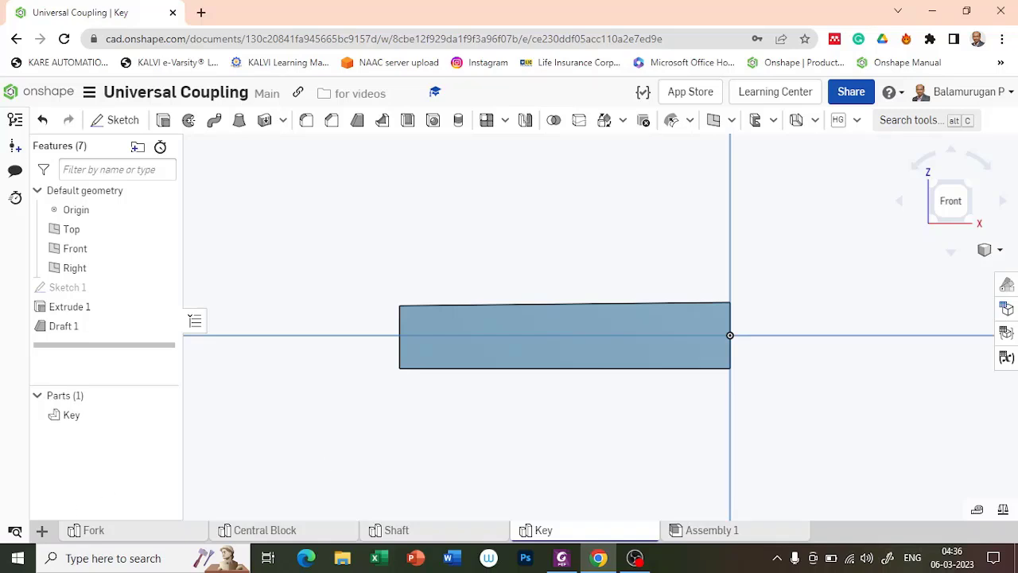
# Step: Create a new part studio and rename it as pin collar and taper pin
pyautogui.click(42, 529)
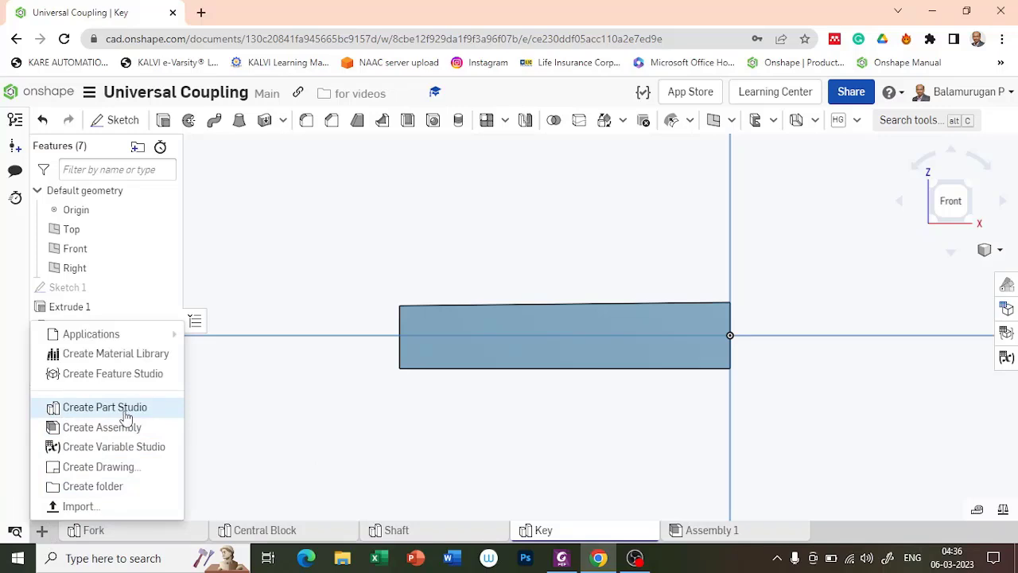
pyautogui.click(104, 407)
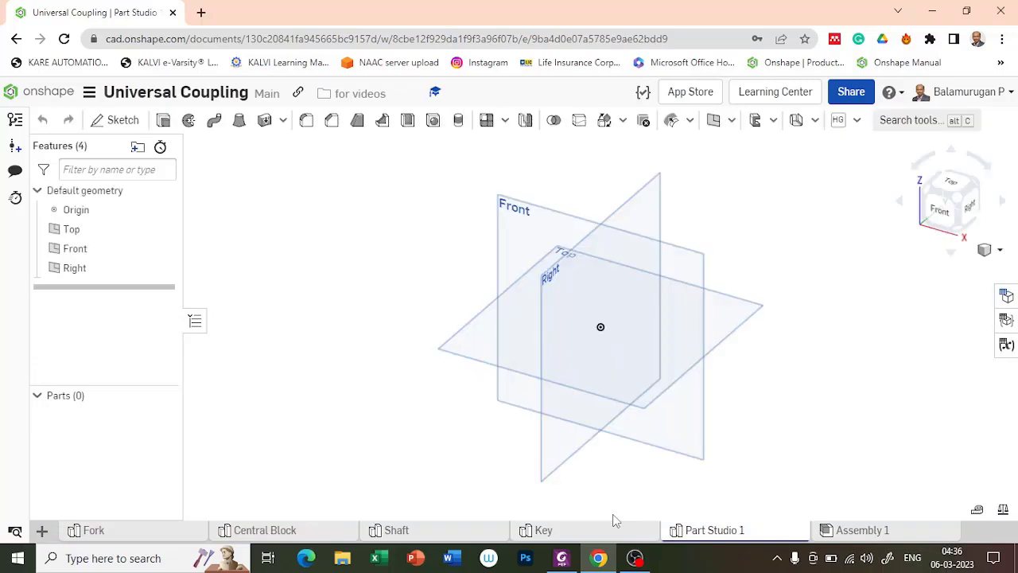
pyautogui.rightClick(710, 533)
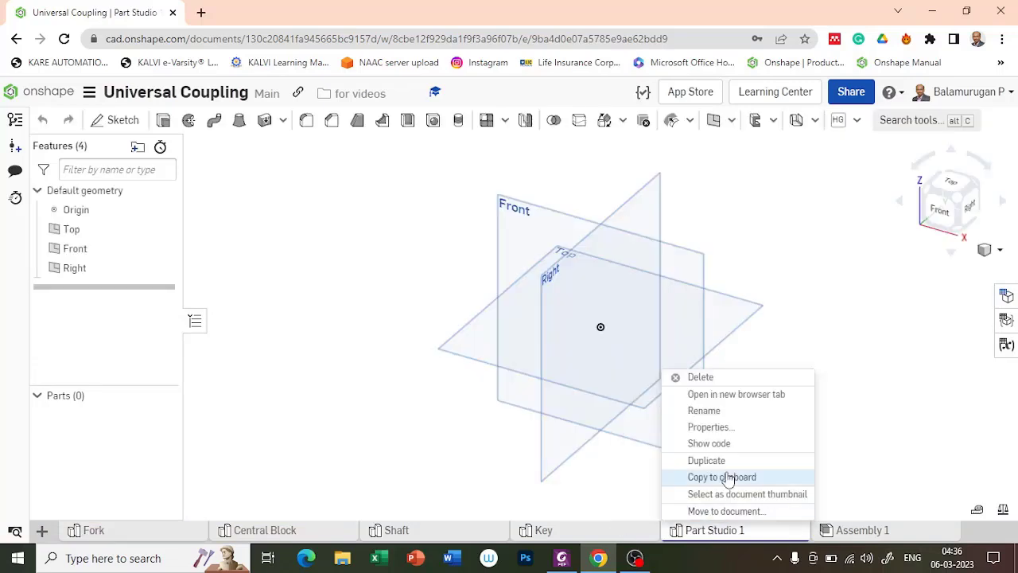
pyautogui.click(714, 412)
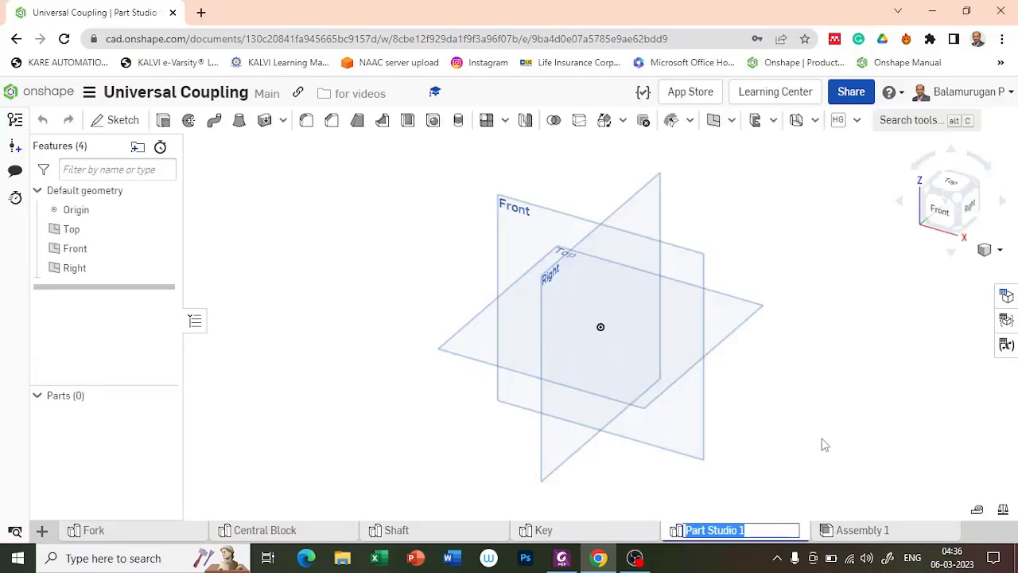
pyautogui.write('pin colla')
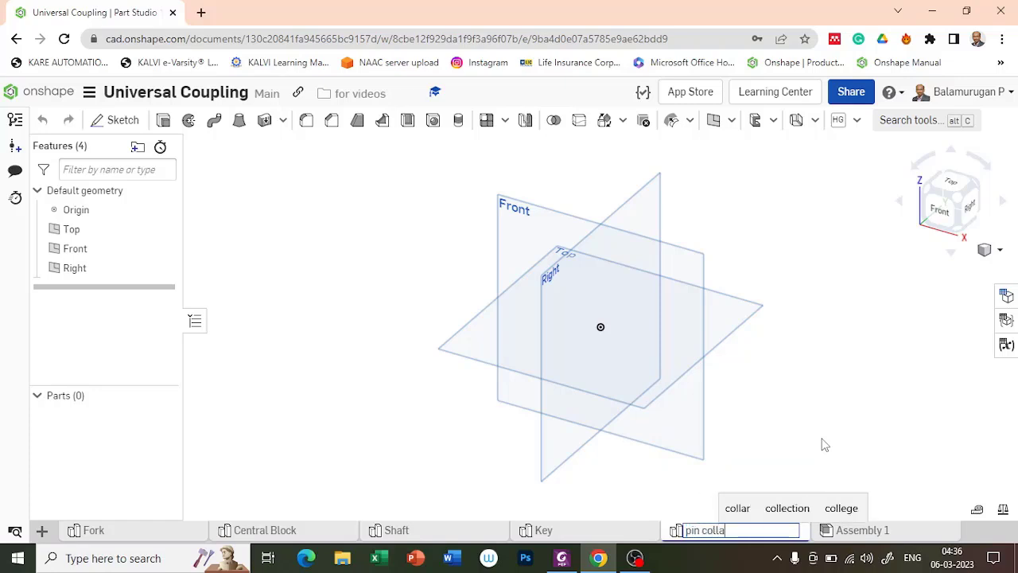
pyautogui.write('r and ta')
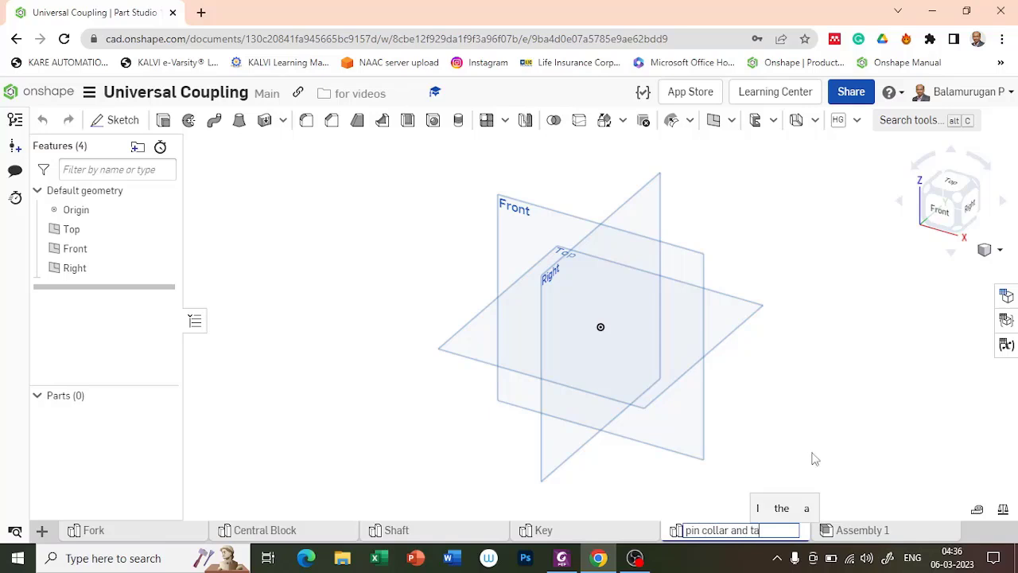
pyautogui.write('per pin')
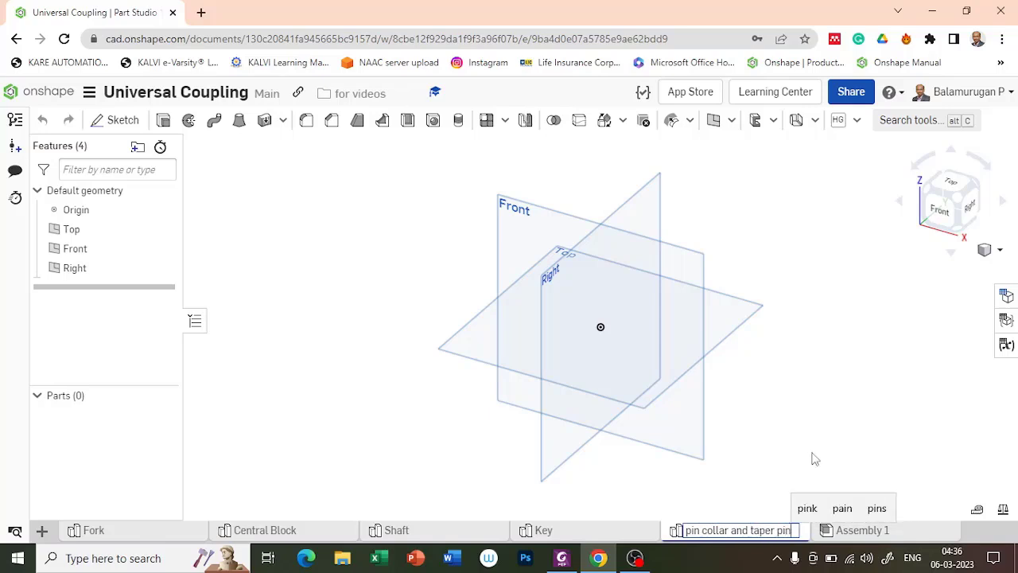
pyautogui.click(361, 404)
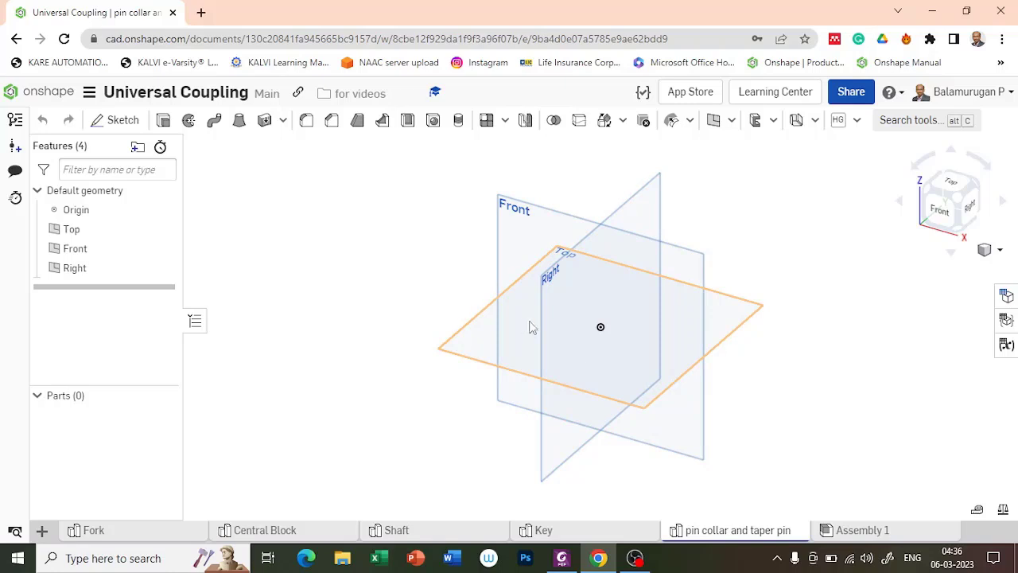
# Step: Start a sketch on the Front plane and view it face-on
pyautogui.hotkey('shift', '1')
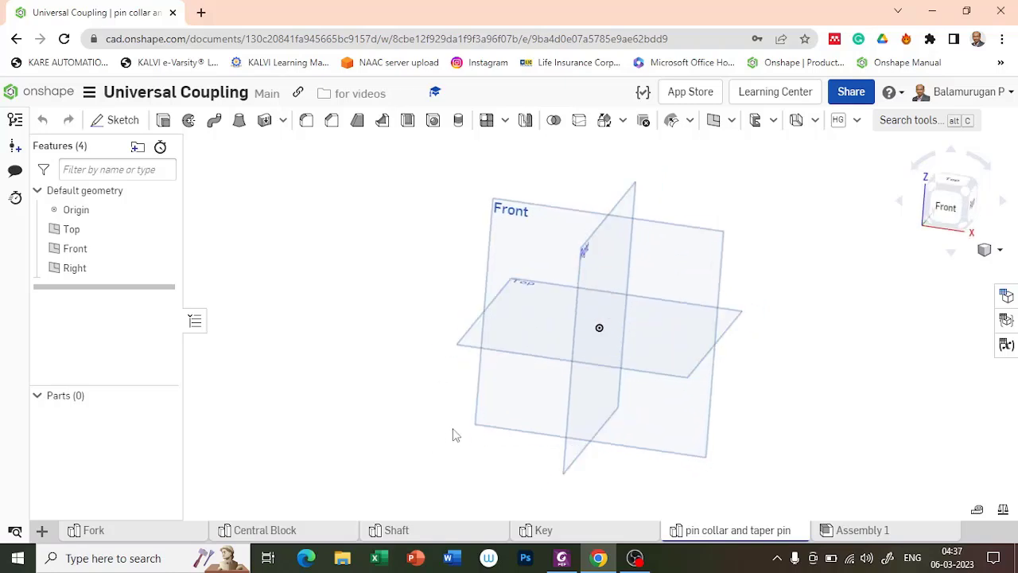
pyautogui.click(529, 239)
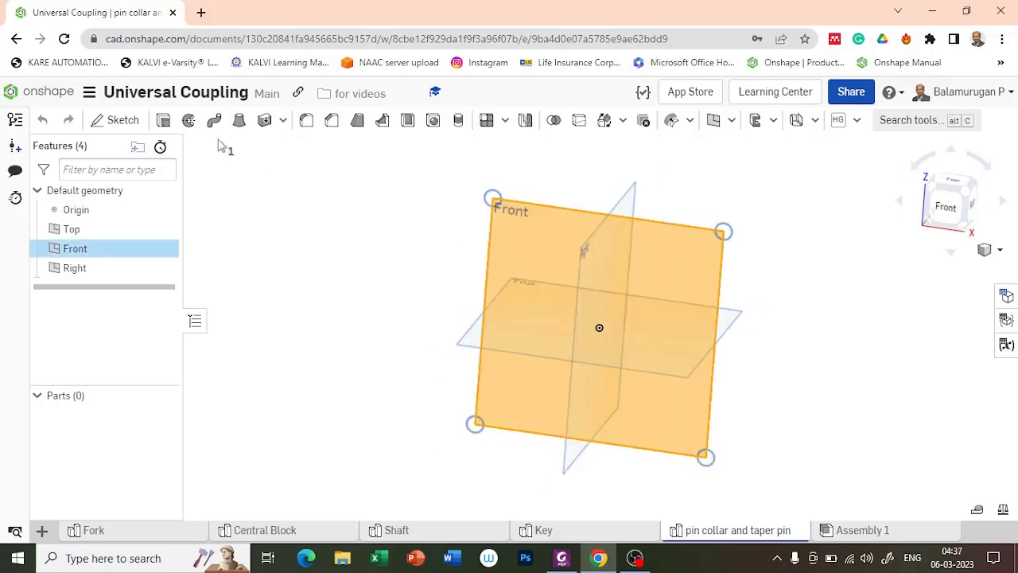
pyautogui.click(122, 127)
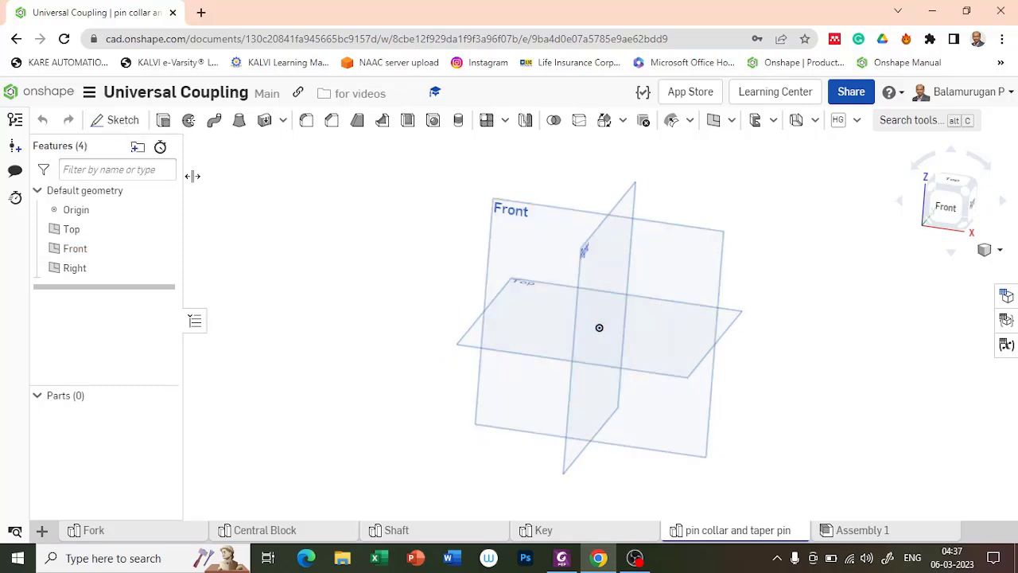
pyautogui.press('n')
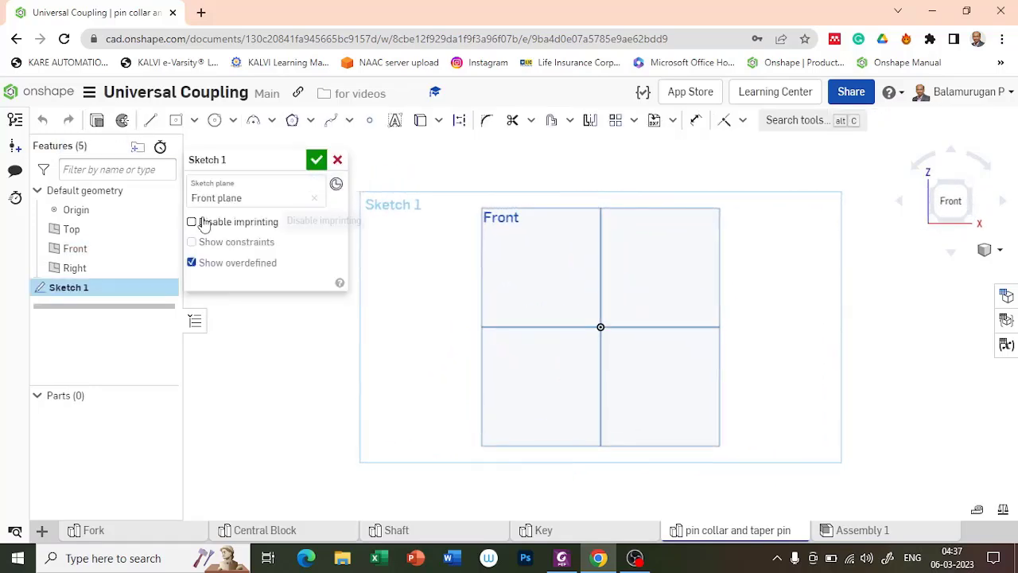
# Step: Sketch a closed L-shaped half-profile up from the origin, about 62 mm tall with a 14 mm wide stem and a 6 mm thick foot projecting 13 mm
pyautogui.click(152, 120)
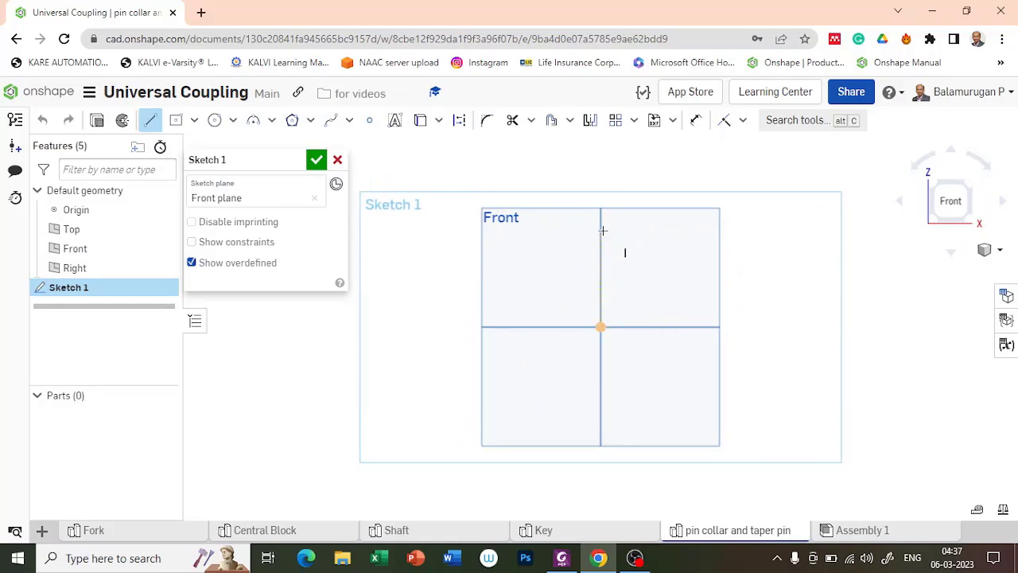
pyautogui.click(602, 230)
pyautogui.click(623, 230)
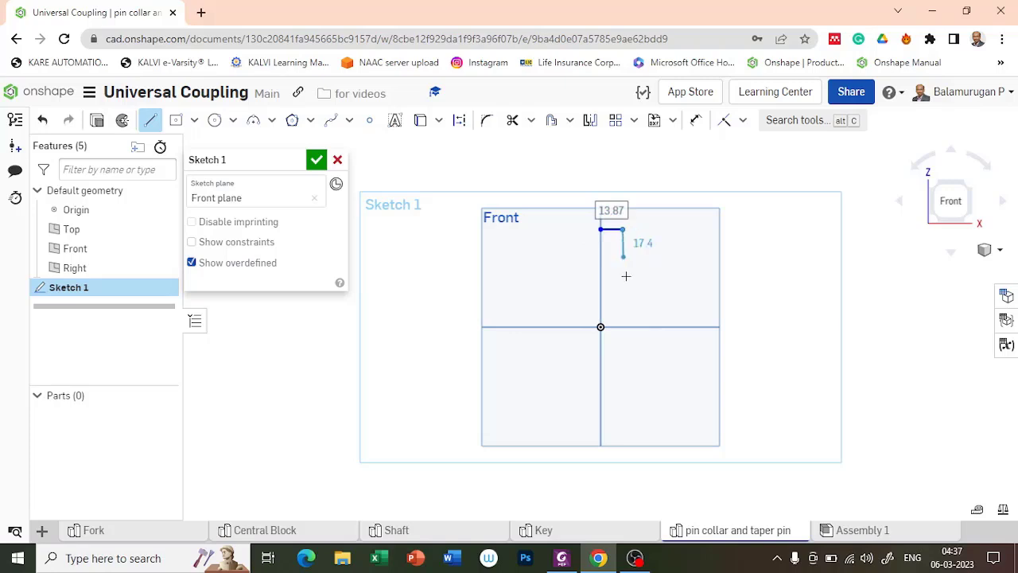
pyautogui.click(623, 318)
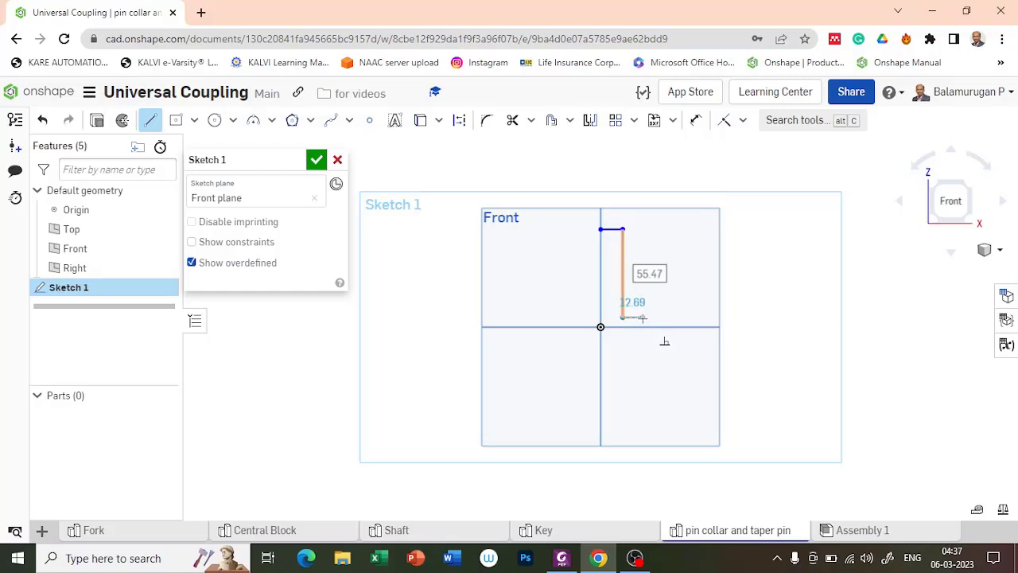
pyautogui.click(642, 318)
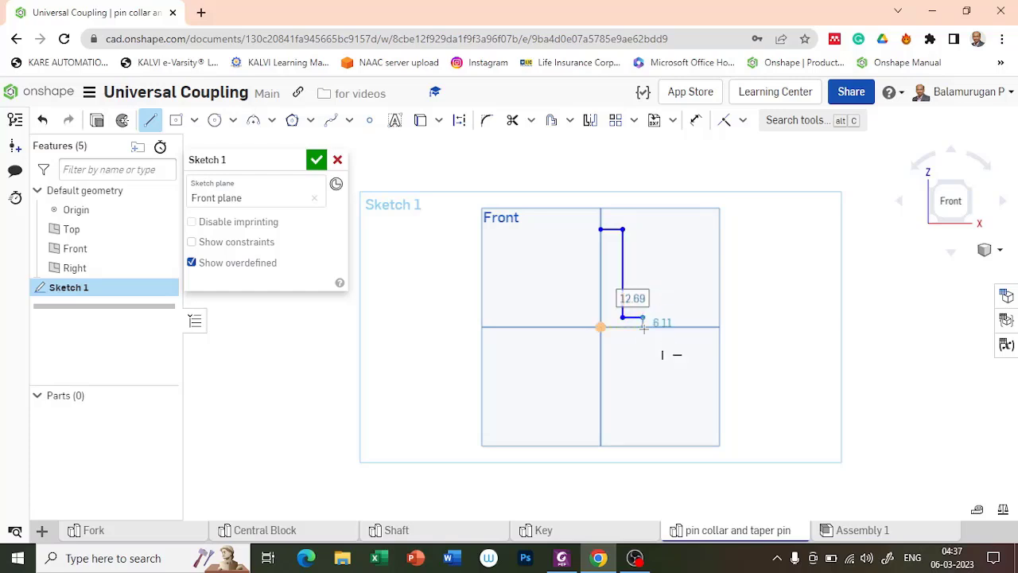
pyautogui.click(643, 326)
pyautogui.click(600, 326)
pyautogui.click(600, 229)
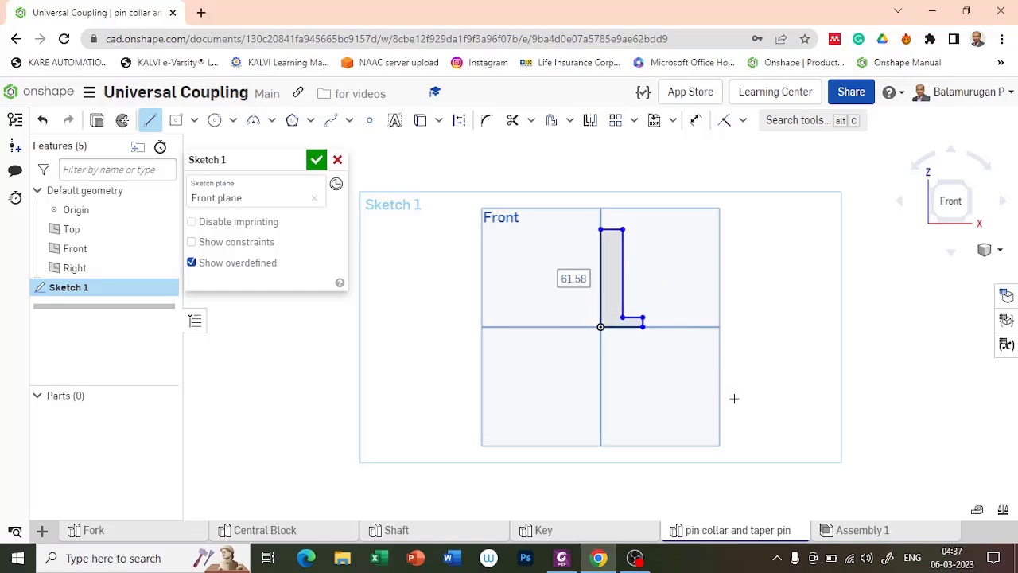
pyautogui.press('Escape')
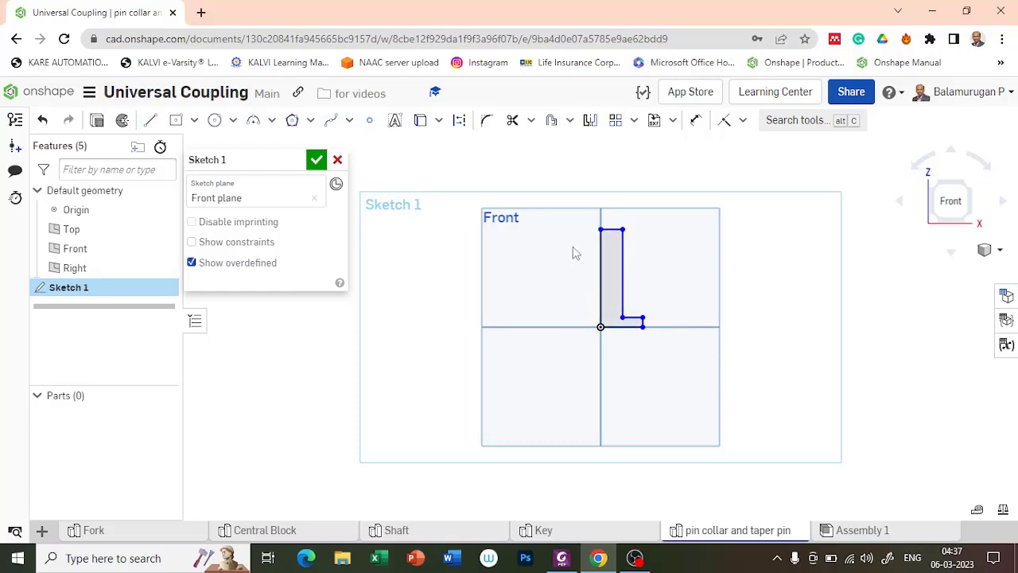
# Step: Dimension the thickness of the profile's foot at its outer edge as 10 mm
pyautogui.scroll(3, 579, 260)
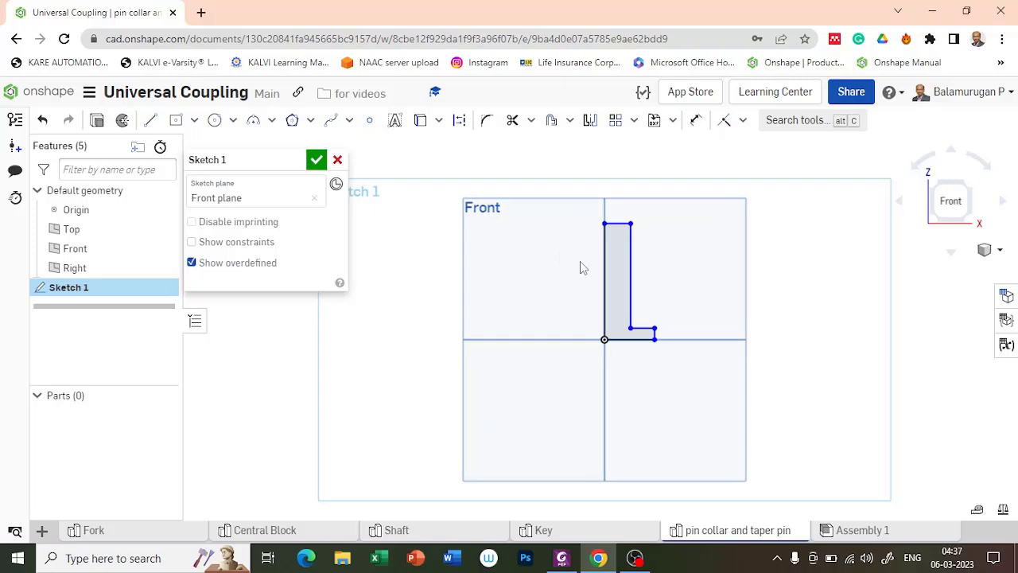
pyautogui.click(696, 120)
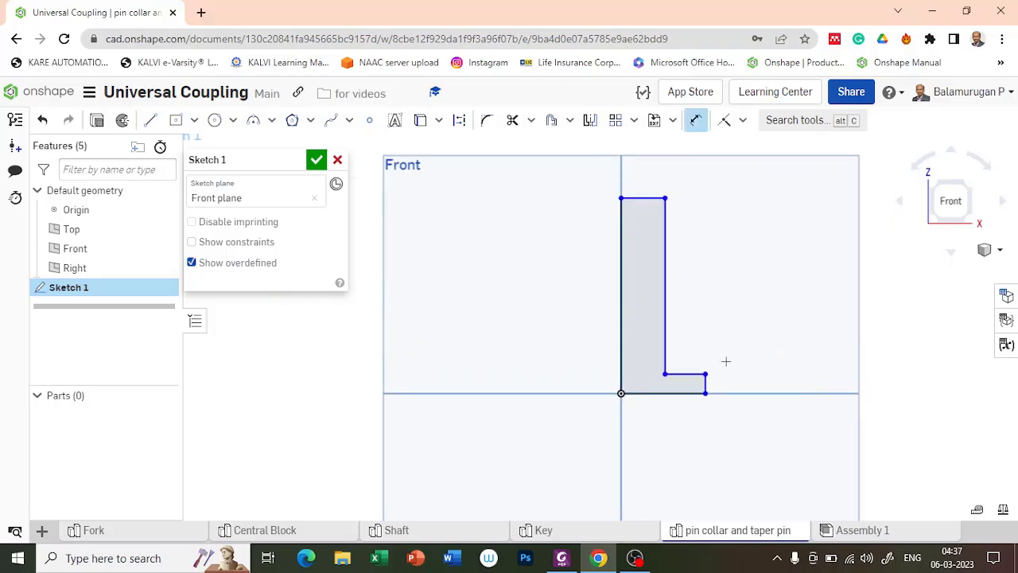
pyautogui.click(706, 383)
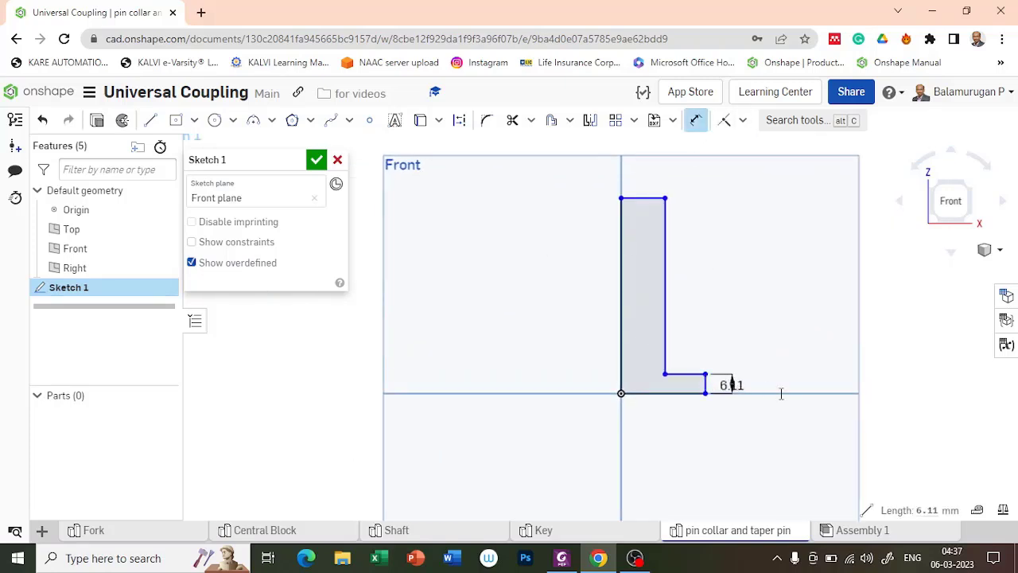
pyautogui.click(768, 398)
pyautogui.write('1')
pyautogui.press('Return')
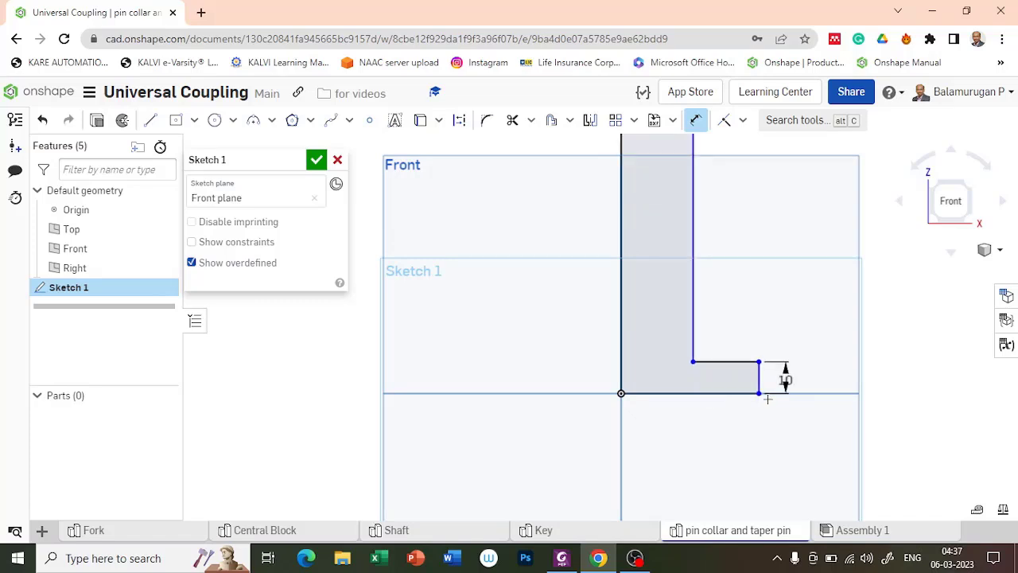
# Step: Dimension the stem's long outer edge above the foot as 100 mm
pyautogui.click(696, 283)
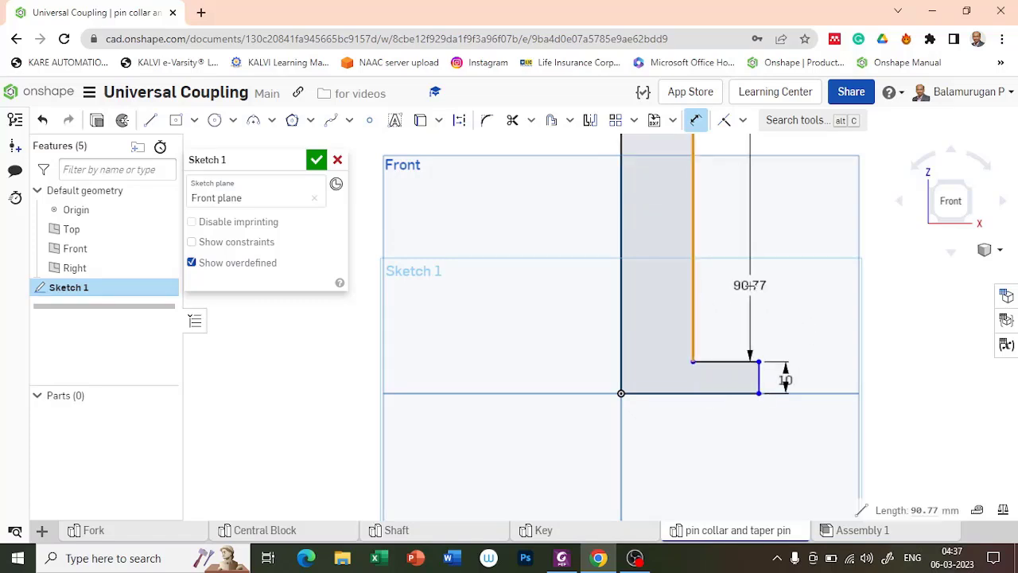
pyautogui.click(808, 270)
pyautogui.write('100')
pyautogui.press('Return')
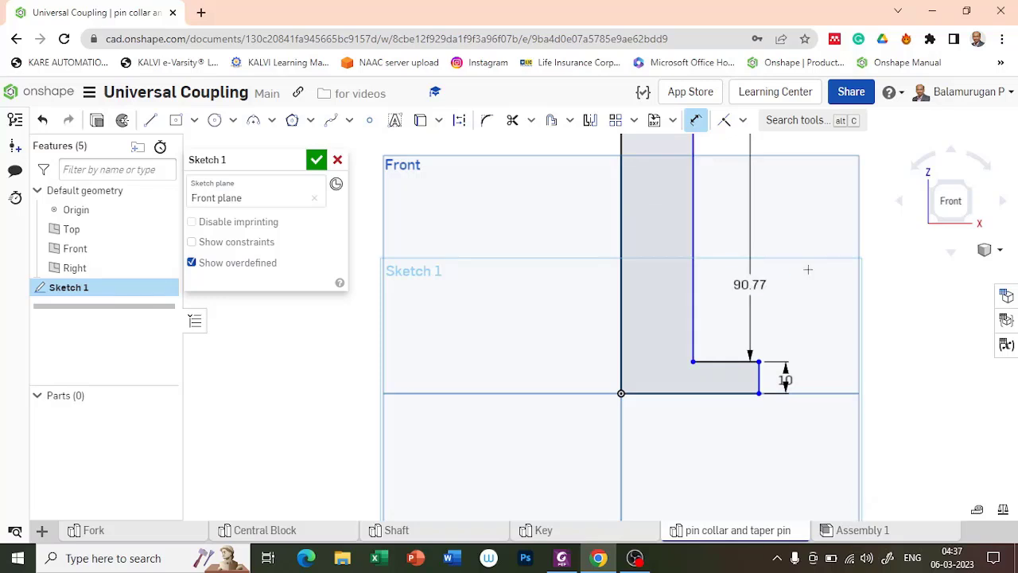
pyautogui.moveTo(813, 275); pyautogui.dragTo(770, 384, button='middle')
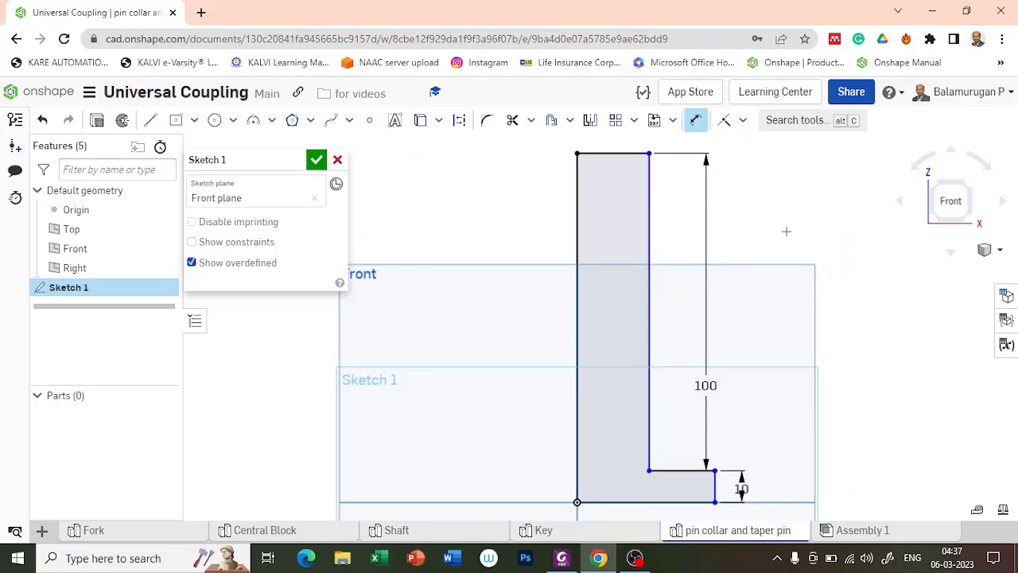
# Step: Draw a vertical construction centreline through the origin, extending above the stem and below the foot
pyautogui.moveTo(786, 230); pyautogui.dragTo(778, 297, button='middle')
pyautogui.click(459, 120)
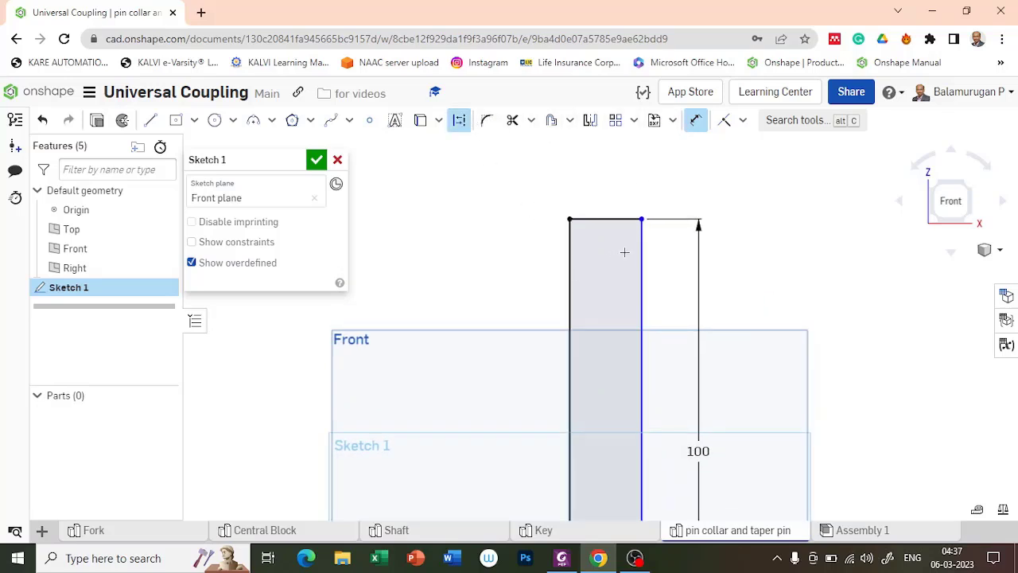
pyautogui.scroll(-5, 625, 251)
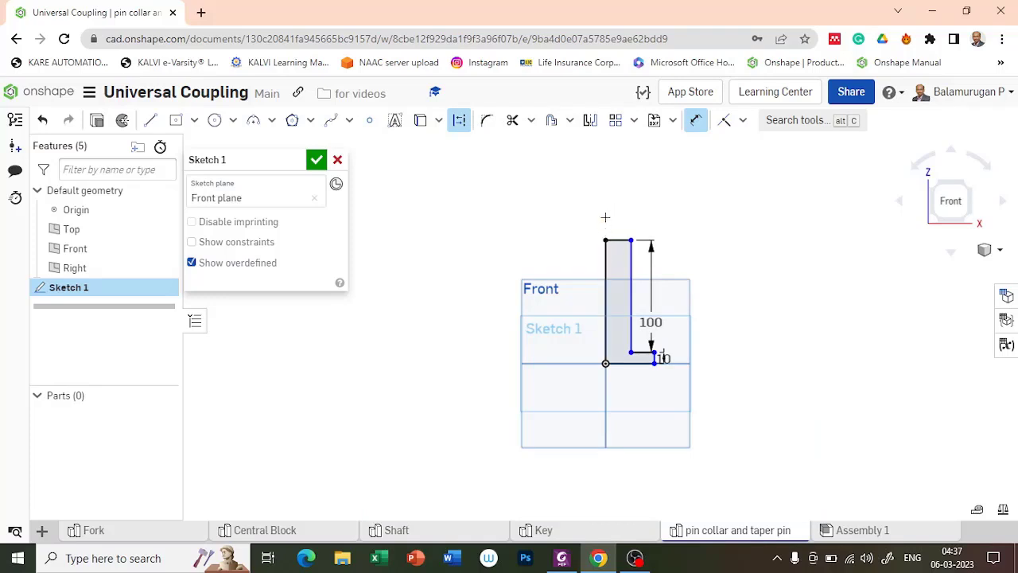
pyautogui.click(150, 121)
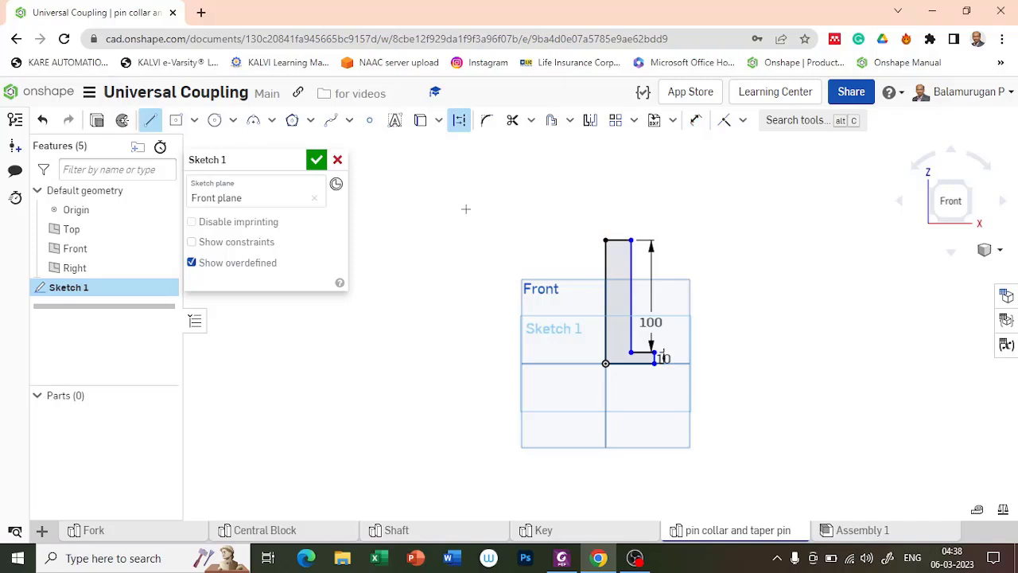
pyautogui.click(605, 239)
pyautogui.click(604, 411)
pyautogui.press('Escape')
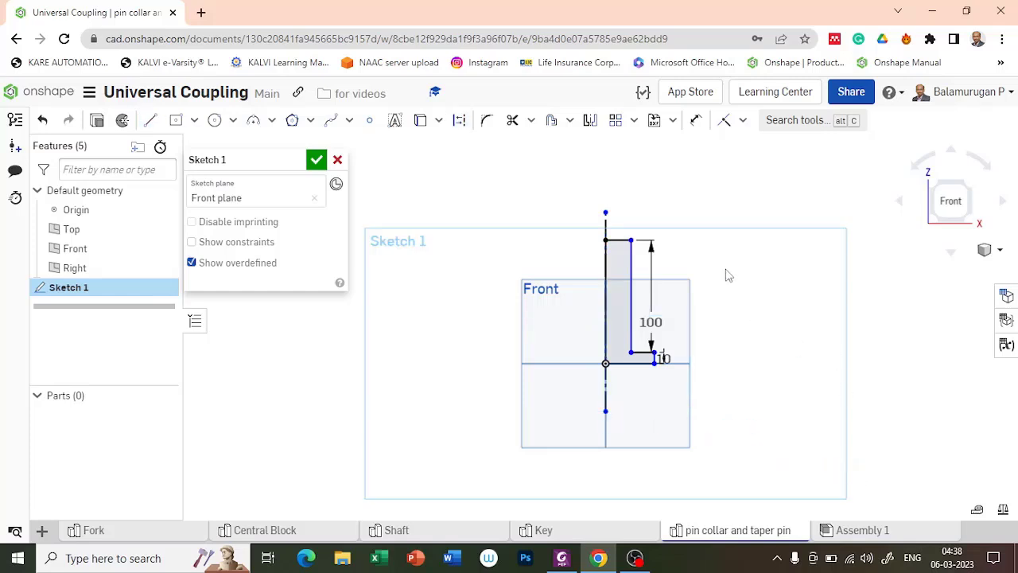
# Step: Dimension the stem's outer edge about the centreline as a 16 mm diameter
pyautogui.scroll(3, 687, 282)
pyautogui.click(697, 121)
pyautogui.click(596, 230)
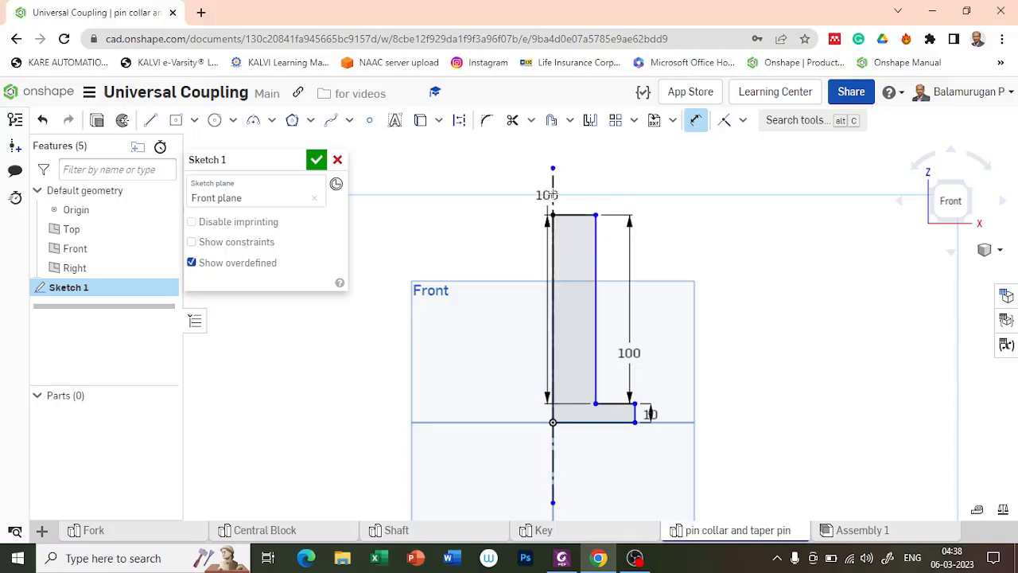
pyautogui.click(553, 195)
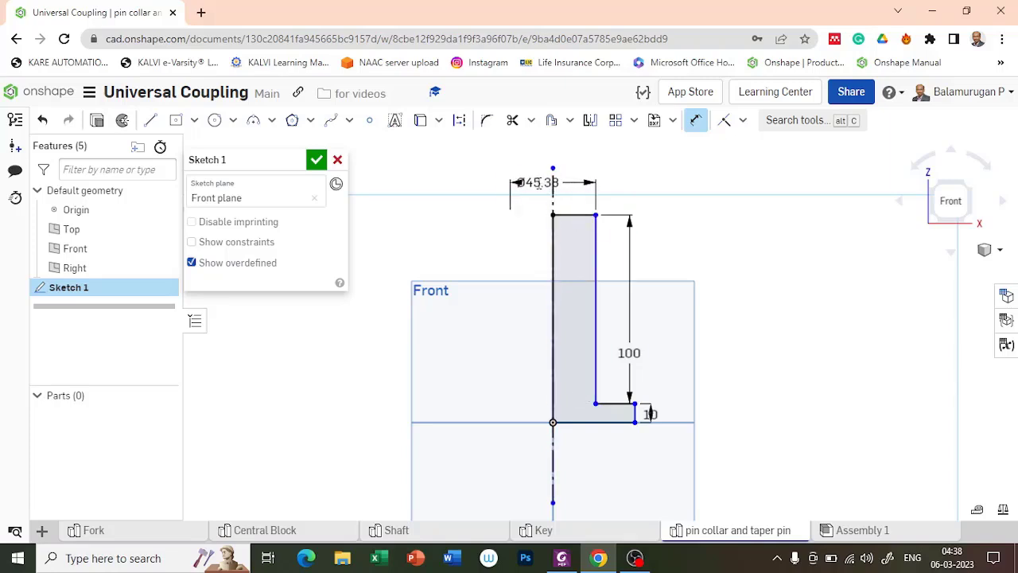
pyautogui.click(538, 183)
pyautogui.write('16')
pyautogui.press('Return')
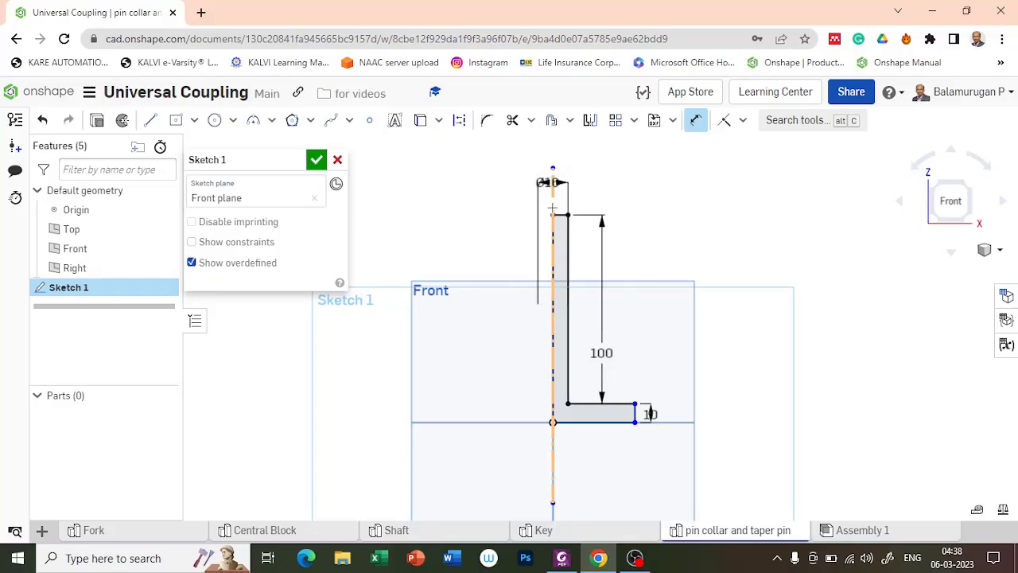
# Step: Dimension the foot's outer edge about the centreline as a 25 mm diameter
pyautogui.scroll(5, 553, 203)
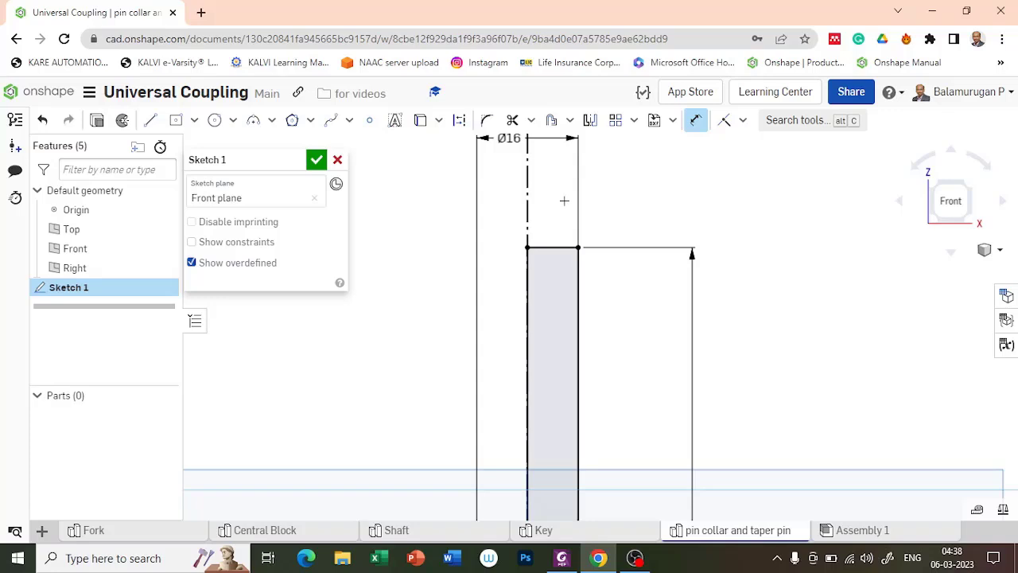
pyautogui.scroll(-1, 564, 201)
pyautogui.scroll(-5, 564, 200)
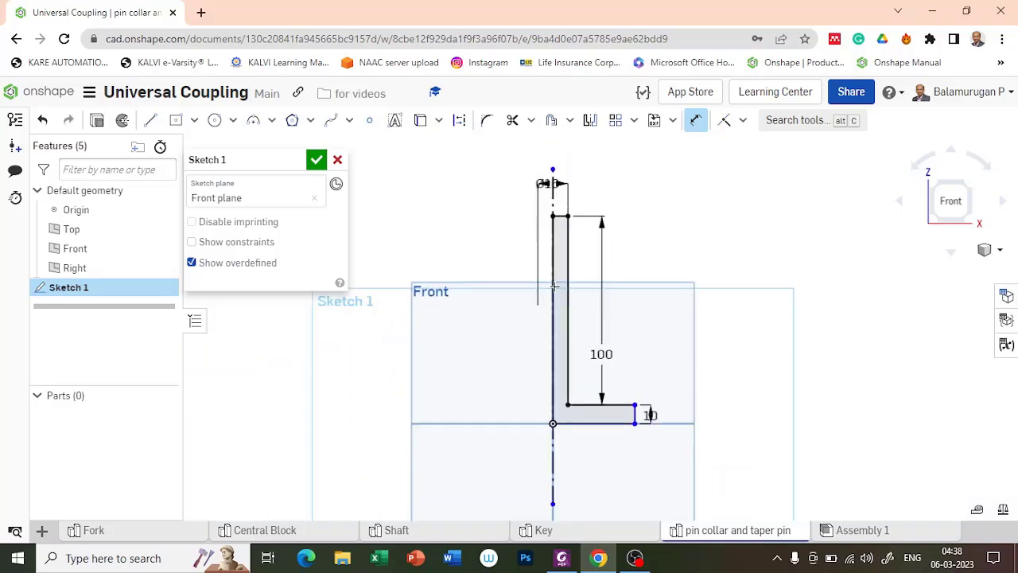
pyautogui.click(634, 413)
pyautogui.click(553, 457)
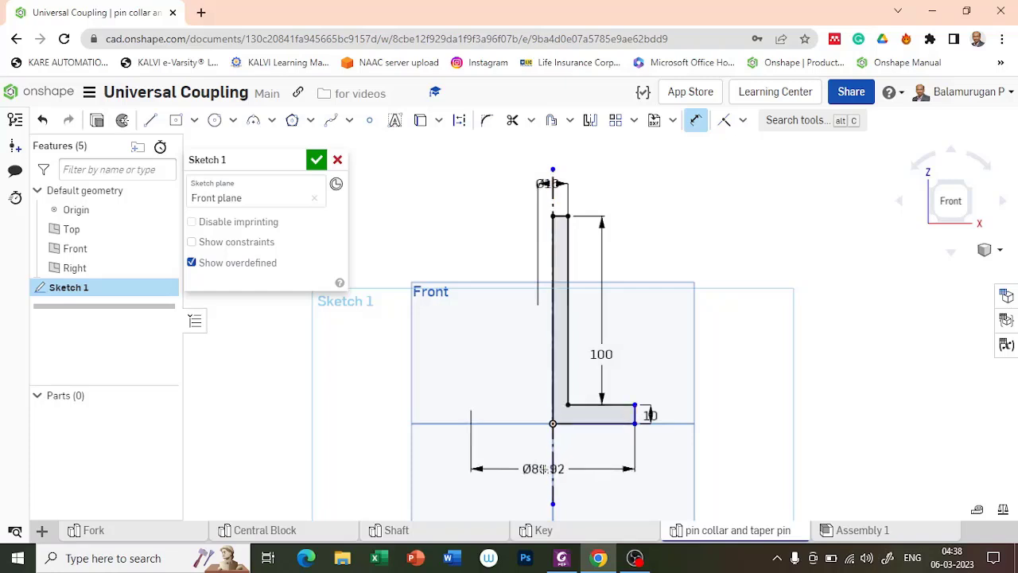
pyautogui.click(547, 469)
pyautogui.write('25')
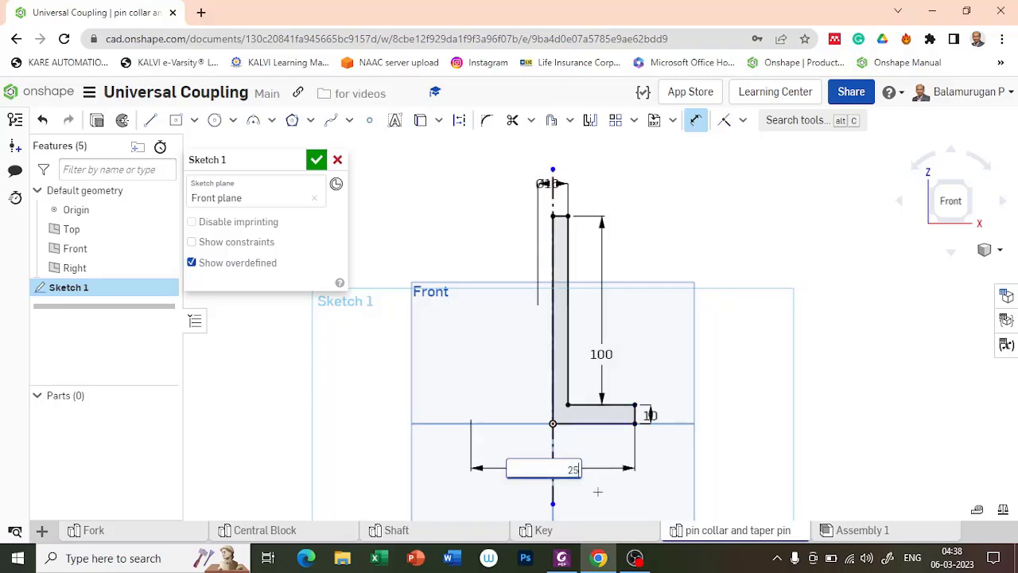
pyautogui.press('Return')
pyautogui.scroll(3, 617, 410)
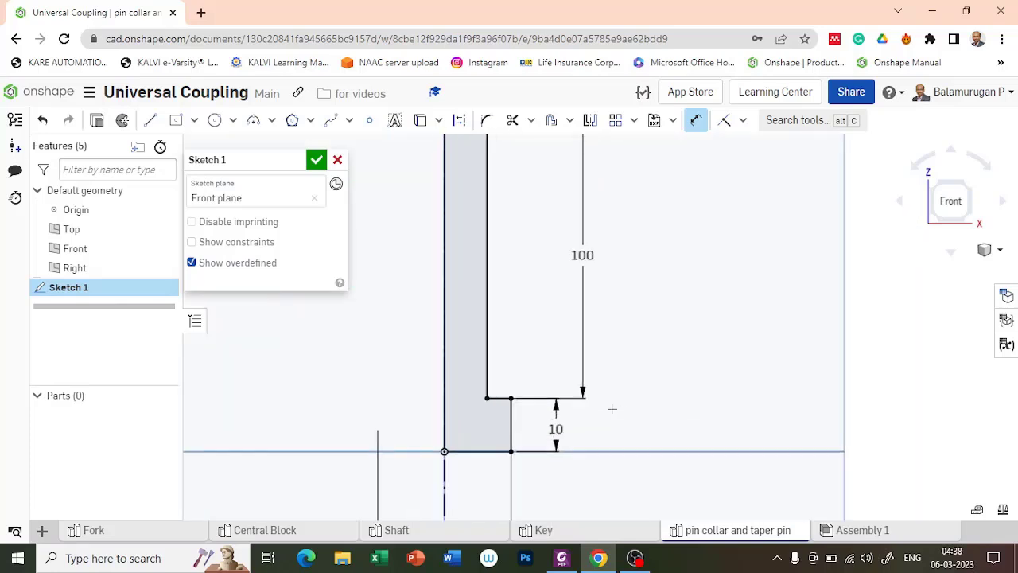
pyautogui.scroll(-2, 611, 408)
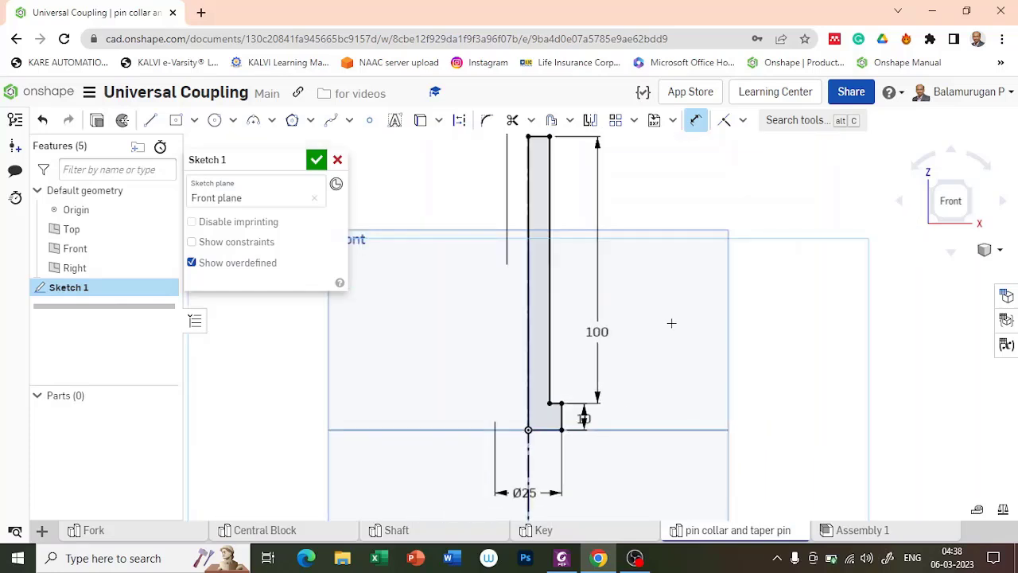
pyautogui.moveTo(741, 258); pyautogui.dragTo(762, 324, button='middle')
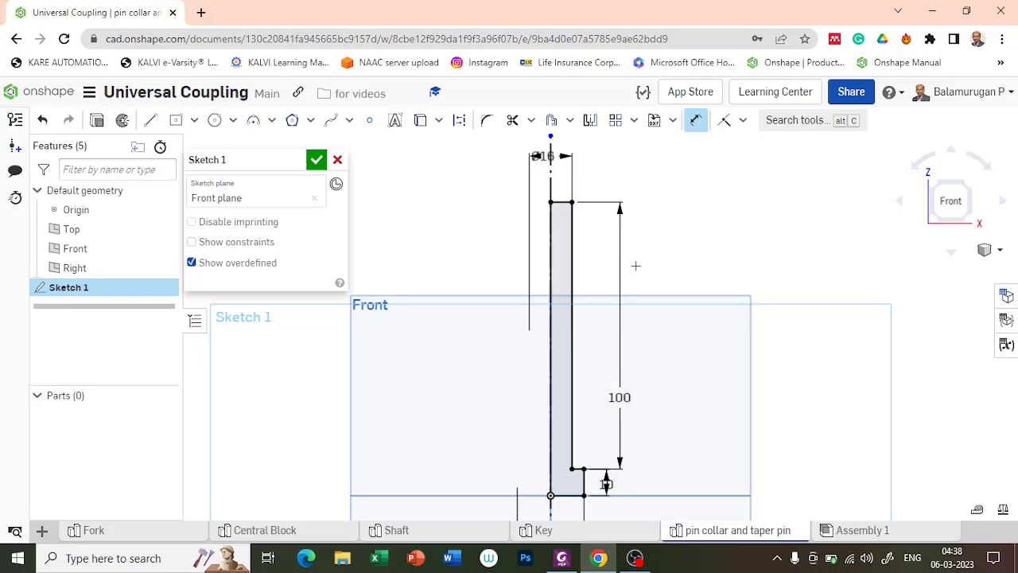
pyautogui.moveTo(658, 245)
pyautogui.mouseDown(button='right')
pyautogui.moveTo(636, 347)
pyautogui.moveTo(661, 275)
pyautogui.moveTo(775, 239)
pyautogui.mouseUp(button='right')
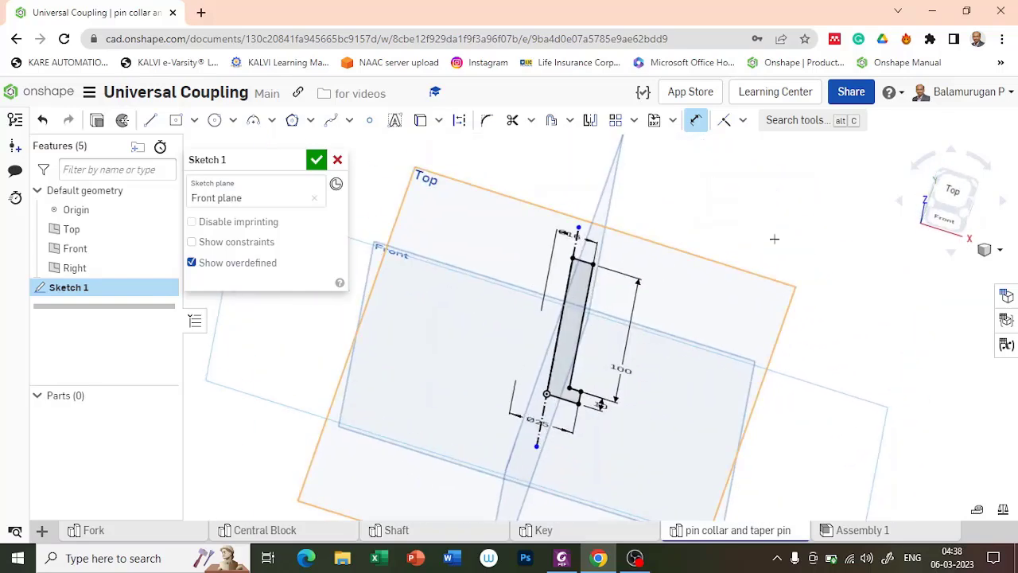
pyautogui.click(946, 221)
pyautogui.scroll(10, 623, 200)
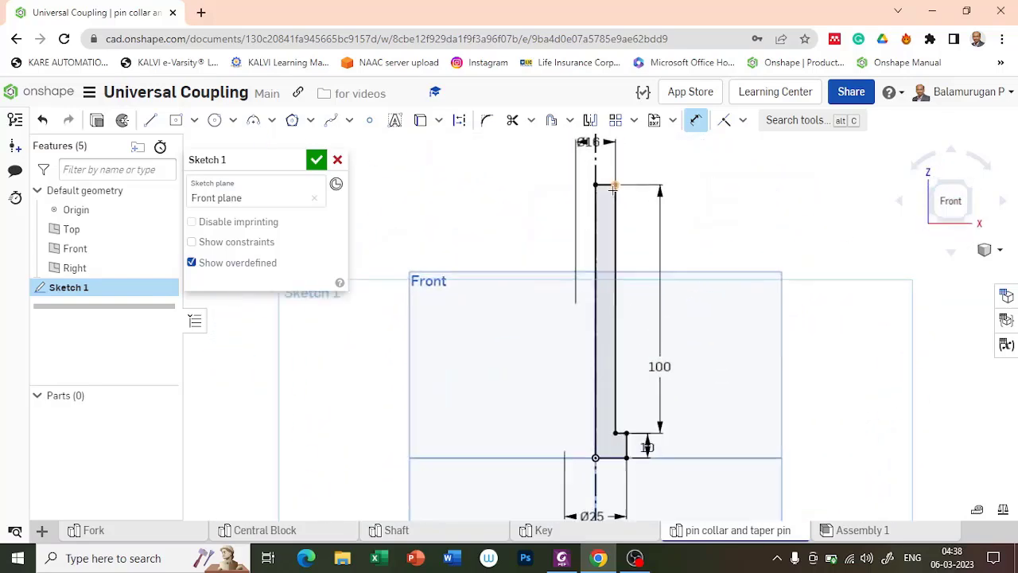
pyautogui.moveTo(659, 241); pyautogui.dragTo(631, 321, button='middle')
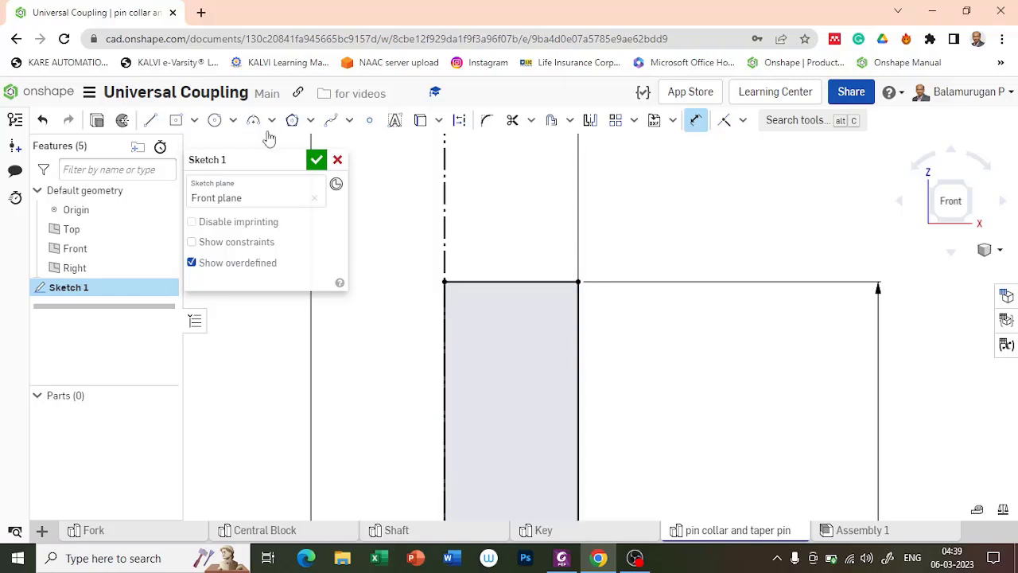
pyautogui.click(178, 122)
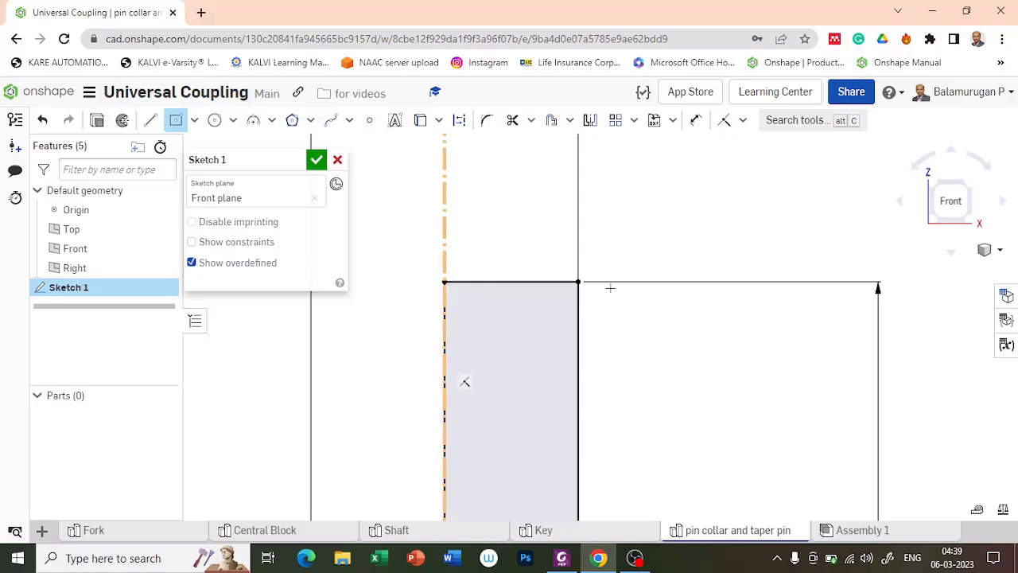
pyautogui.click(579, 281)
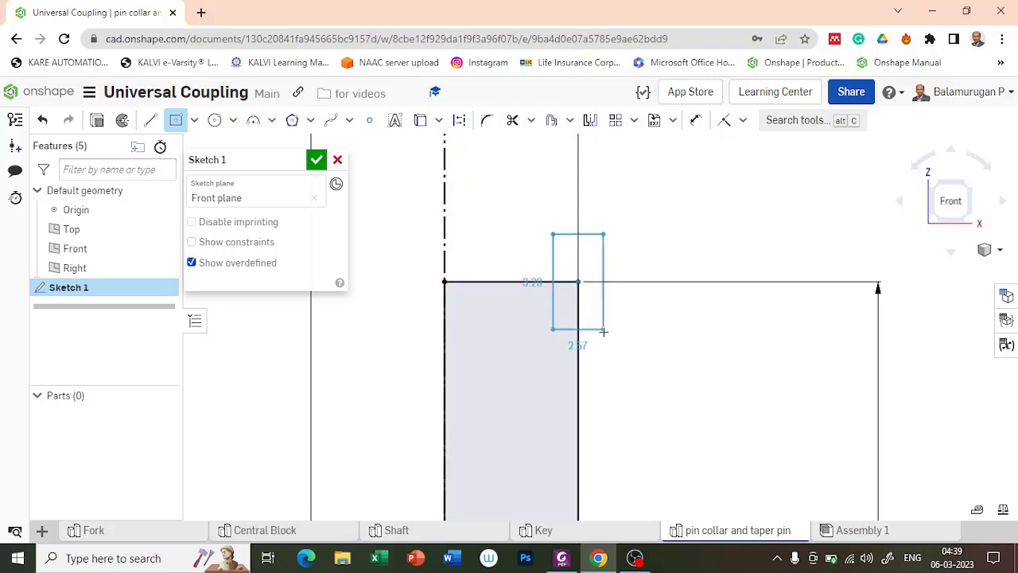
pyautogui.press('Escape')
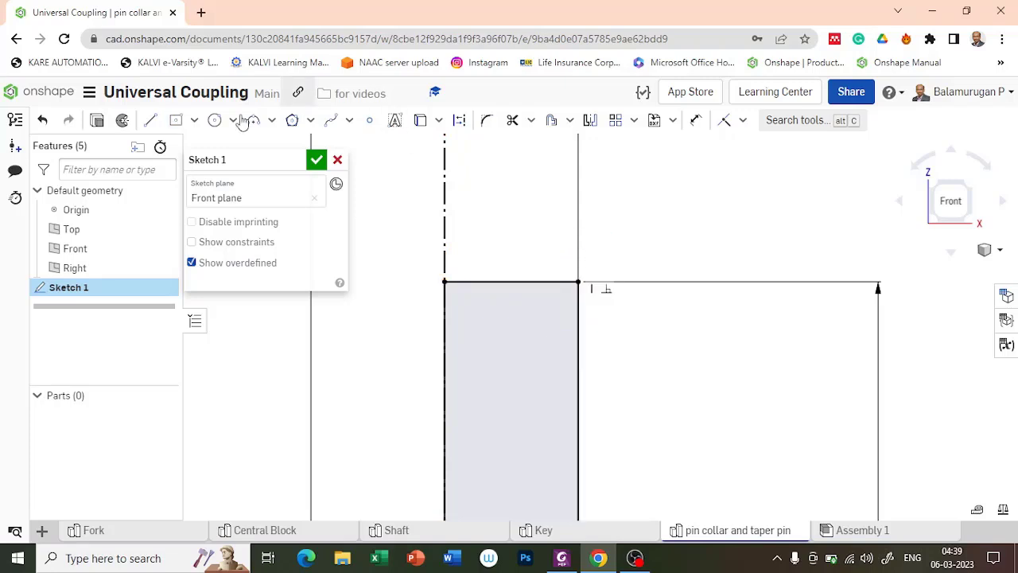
pyautogui.click(194, 120)
pyautogui.click(205, 173)
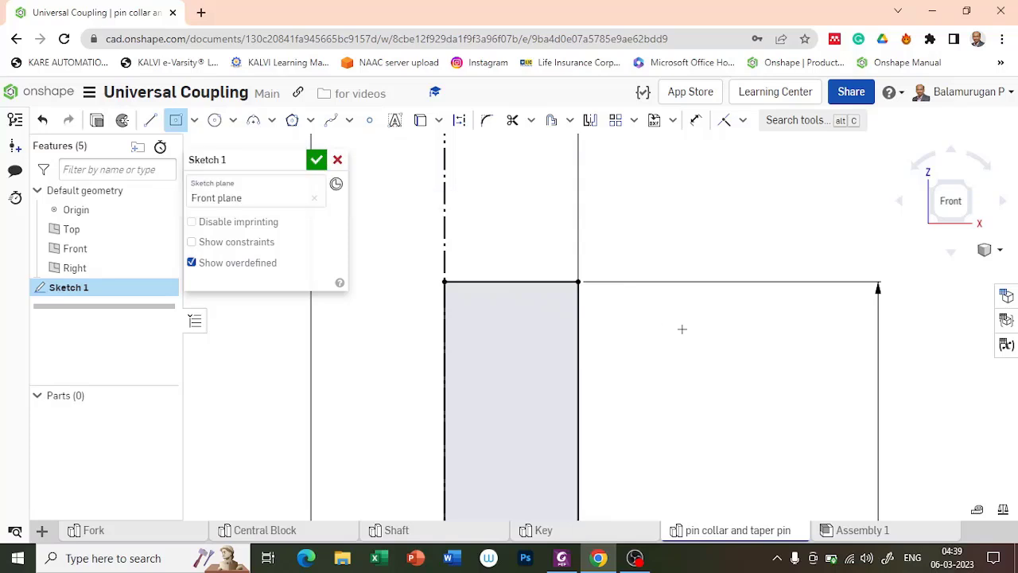
pyautogui.click(578, 281)
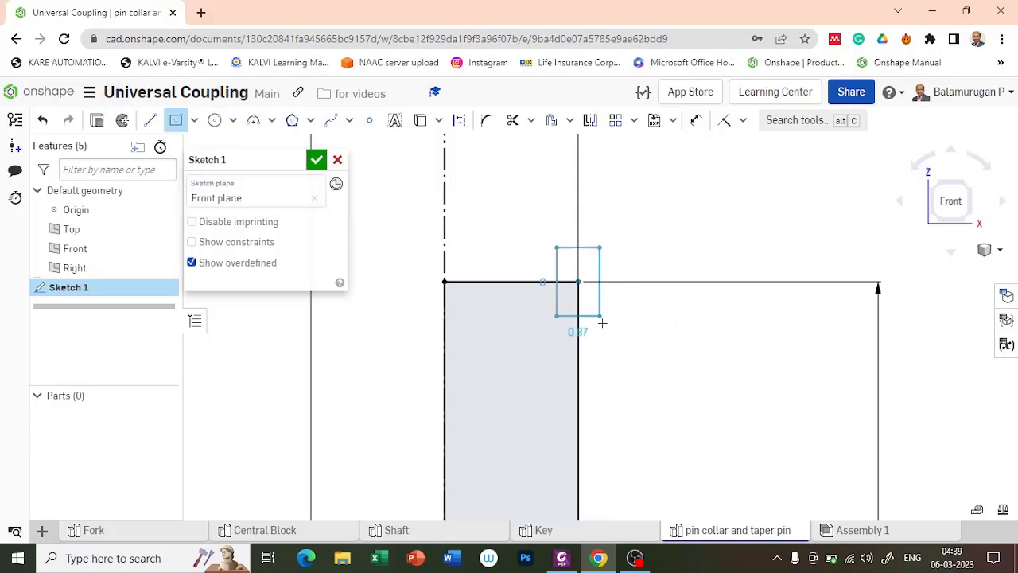
pyautogui.press('Escape')
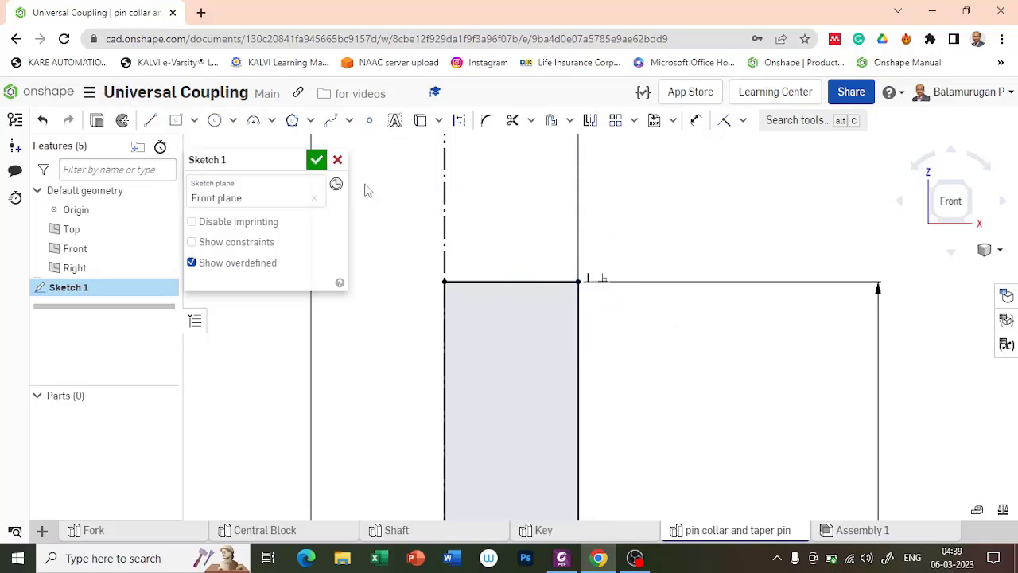
# Step: Draw a corner rectangle about 3 mm wide and 5 mm tall, outward and down from the stem's upper outer corner
pyautogui.click(194, 120)
pyautogui.click(226, 148)
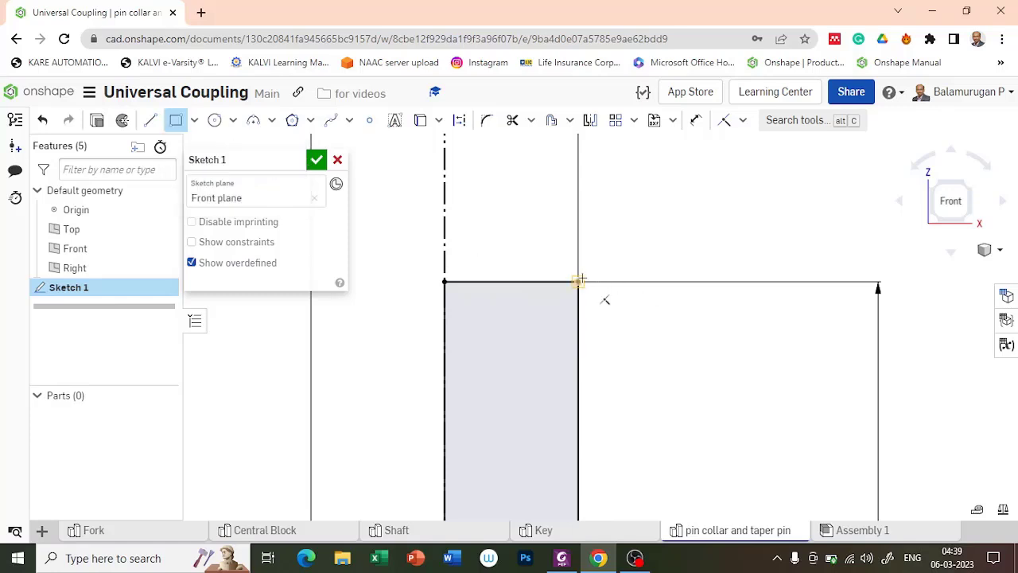
pyautogui.click(578, 282)
pyautogui.click(626, 364)
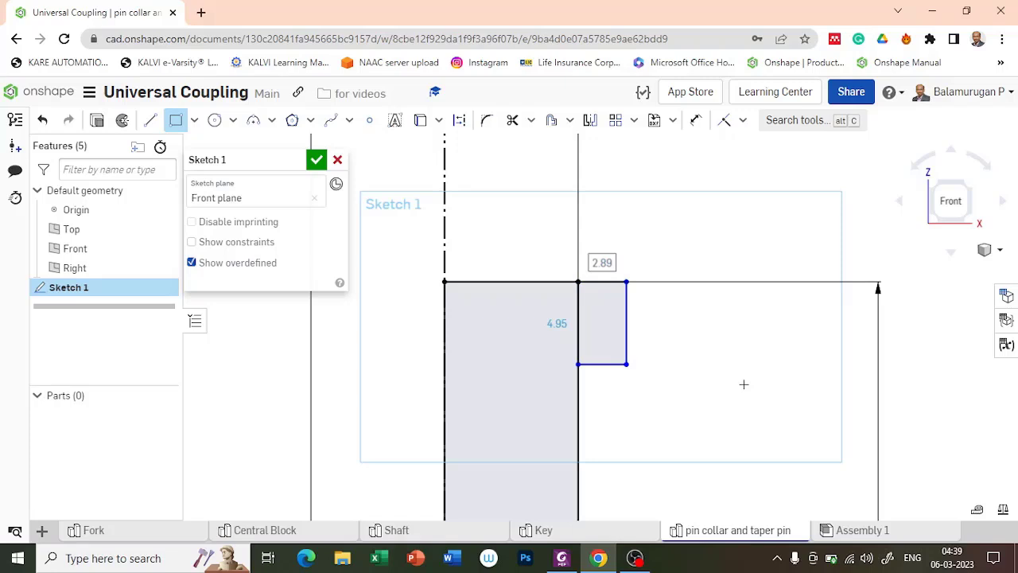
pyautogui.press('Escape')
# Step: Dimension the collar rectangle's outer edge about the centreline as a 25 mm diameter
pyautogui.click(695, 119)
pyautogui.click(627, 317)
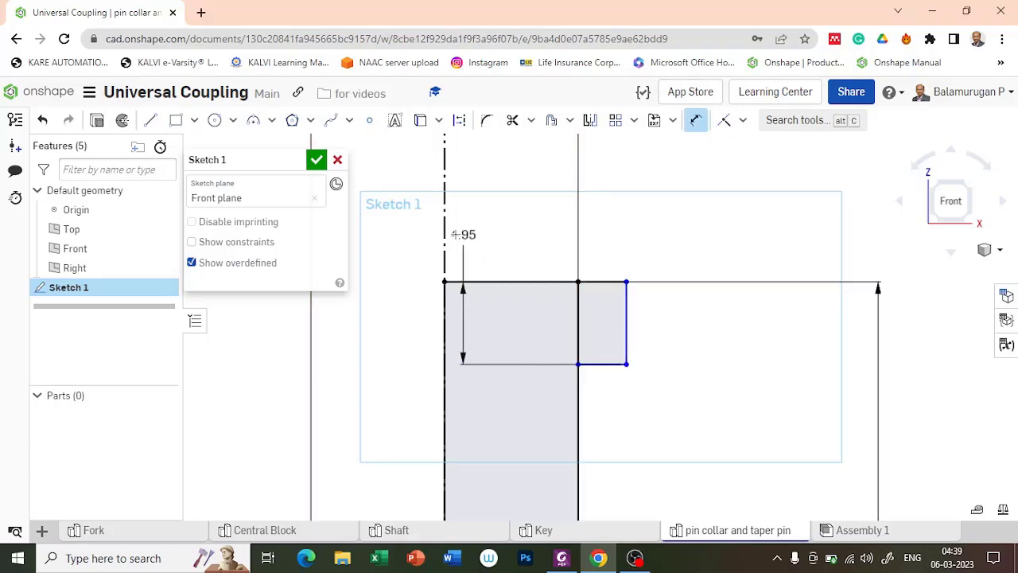
pyautogui.click(444, 233)
pyautogui.click(421, 229)
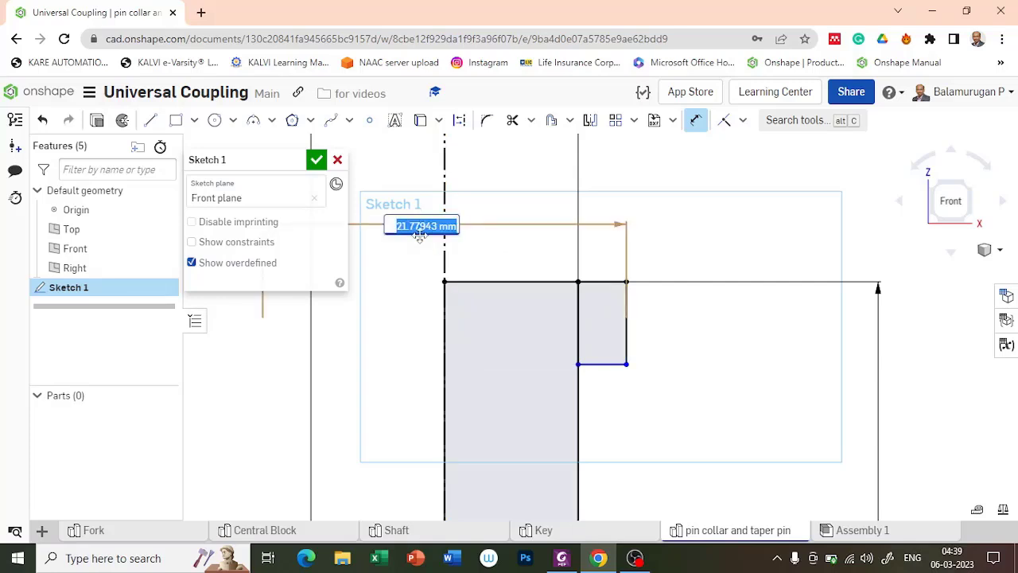
pyautogui.write('25')
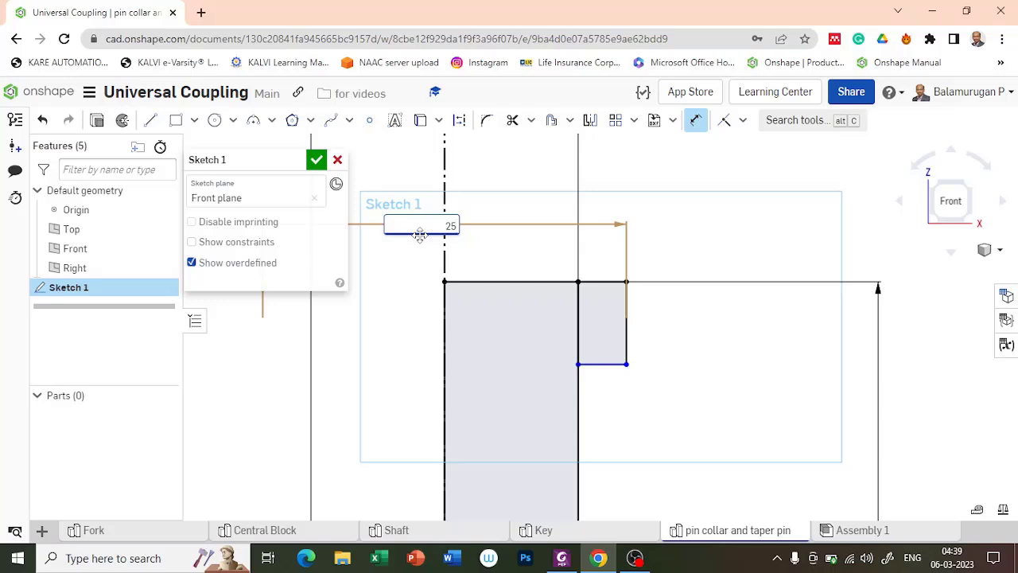
pyautogui.press('Return')
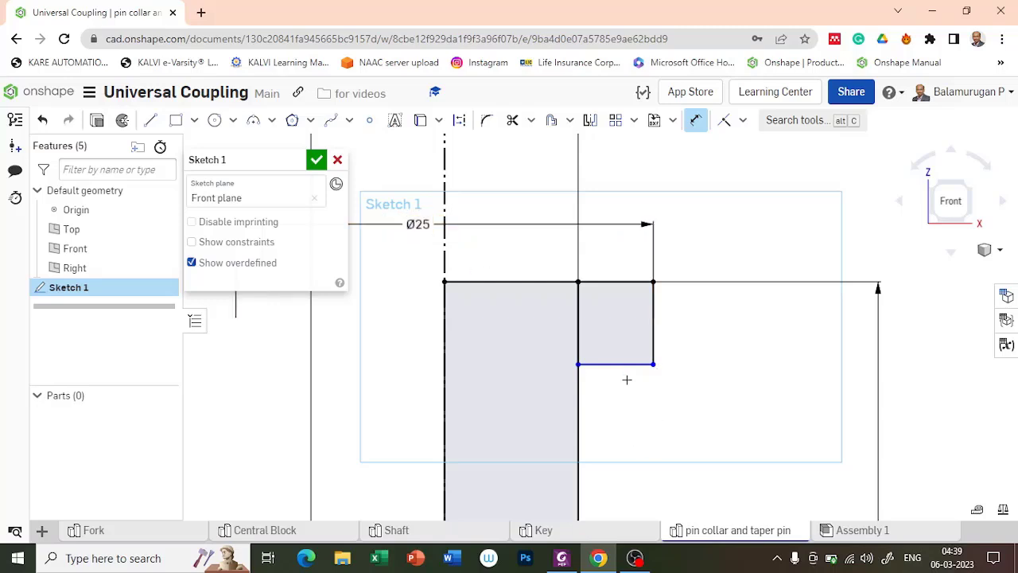
# Step: Dimension the collar rectangle's height at its outer edge as 12 mm and finish the sketch
pyautogui.scroll(-2, 634, 330)
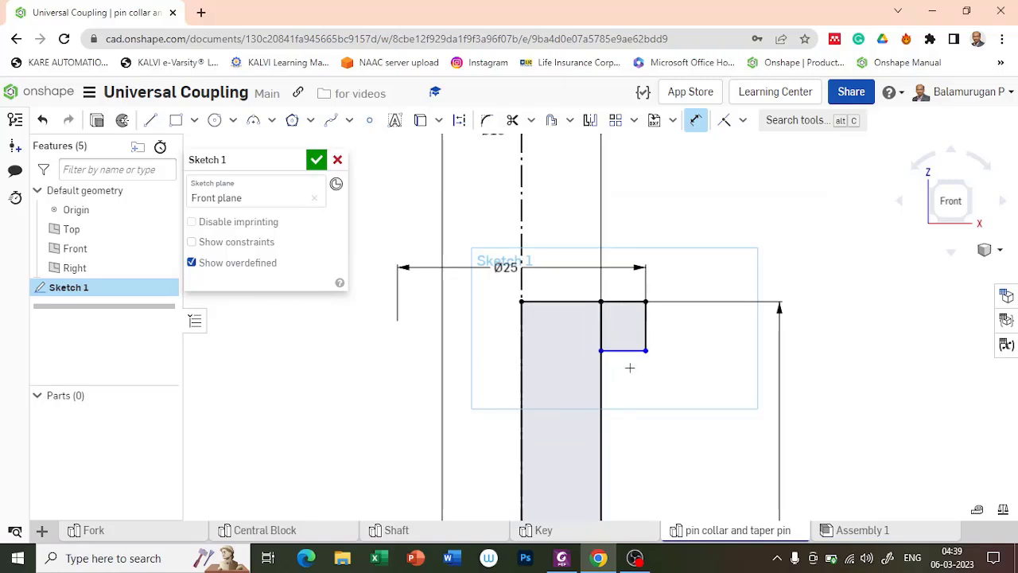
pyautogui.click(645, 330)
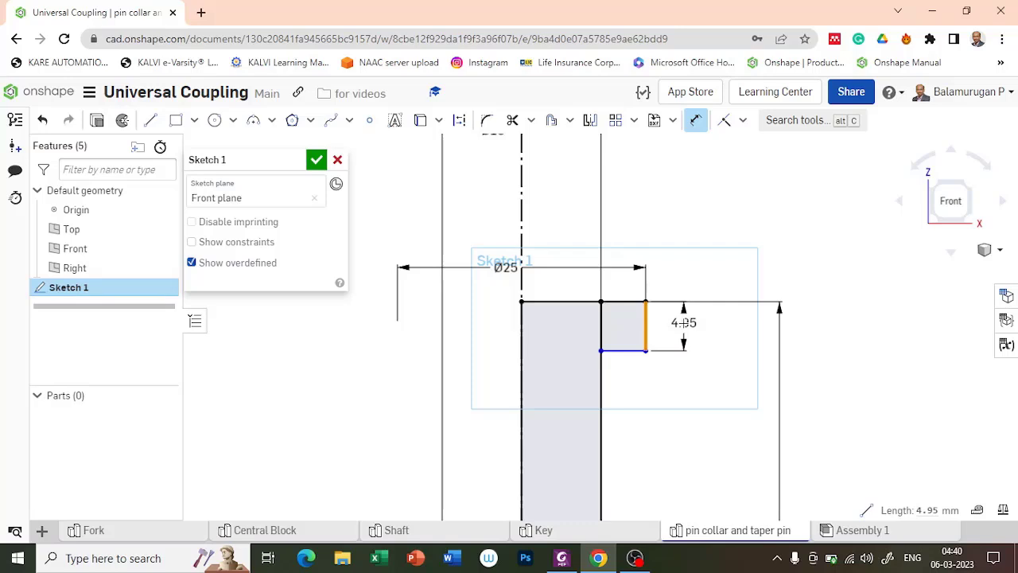
pyautogui.click(684, 326)
pyautogui.write('12')
pyautogui.press('Return')
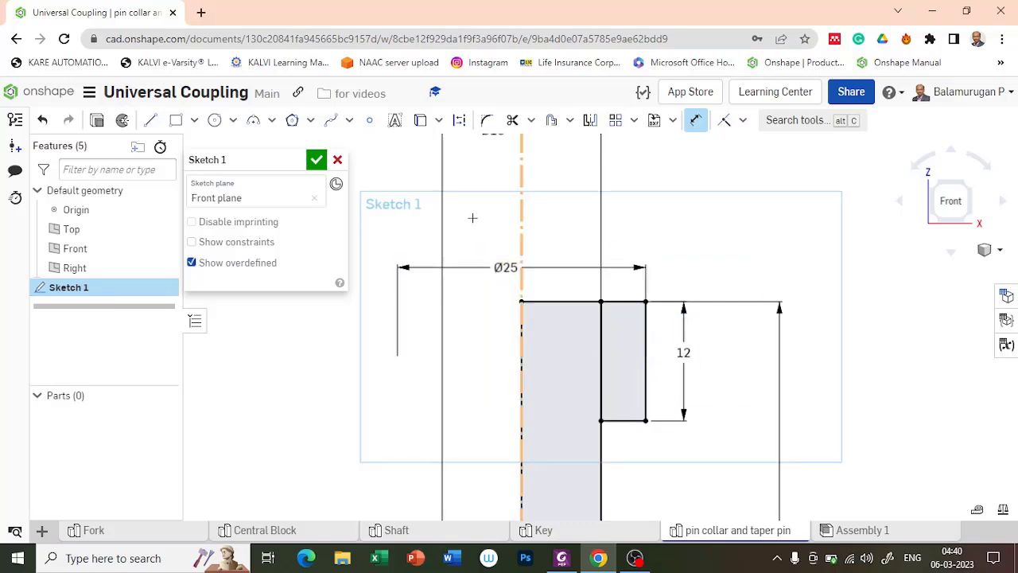
pyautogui.click(316, 159)
# Step: Revolve the stem and foot profile fully about the vertical centreline as a new solid
pyautogui.scroll(-6, 584, 279)
pyautogui.moveTo(670, 287); pyautogui.dragTo(749, 311, button='right')
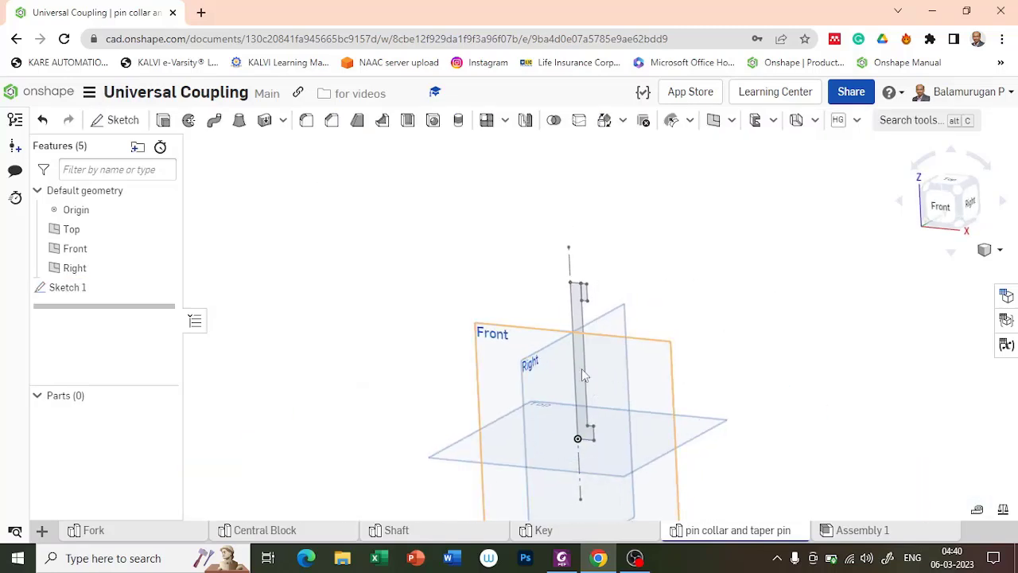
pyautogui.click(188, 121)
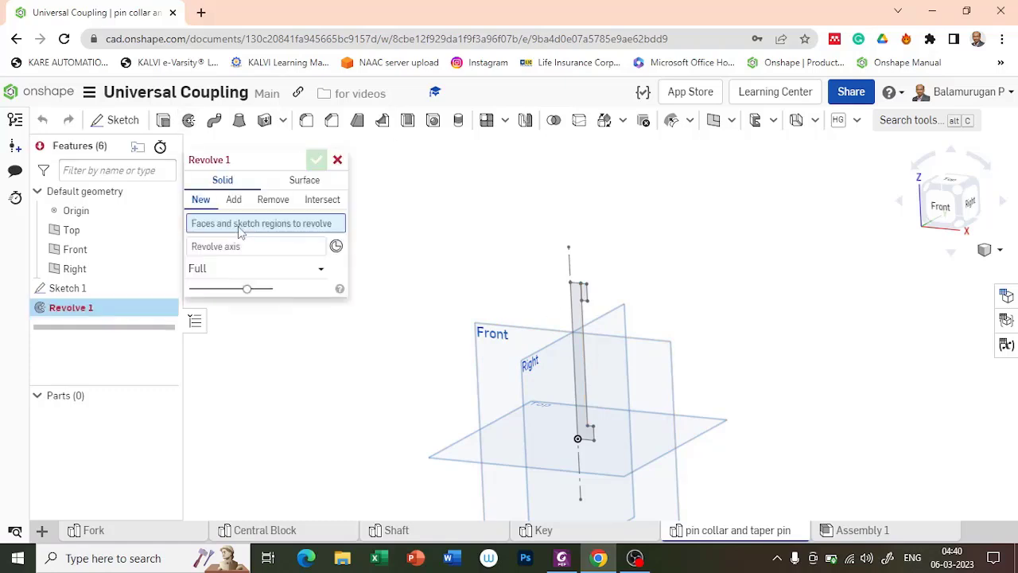
pyautogui.click(577, 345)
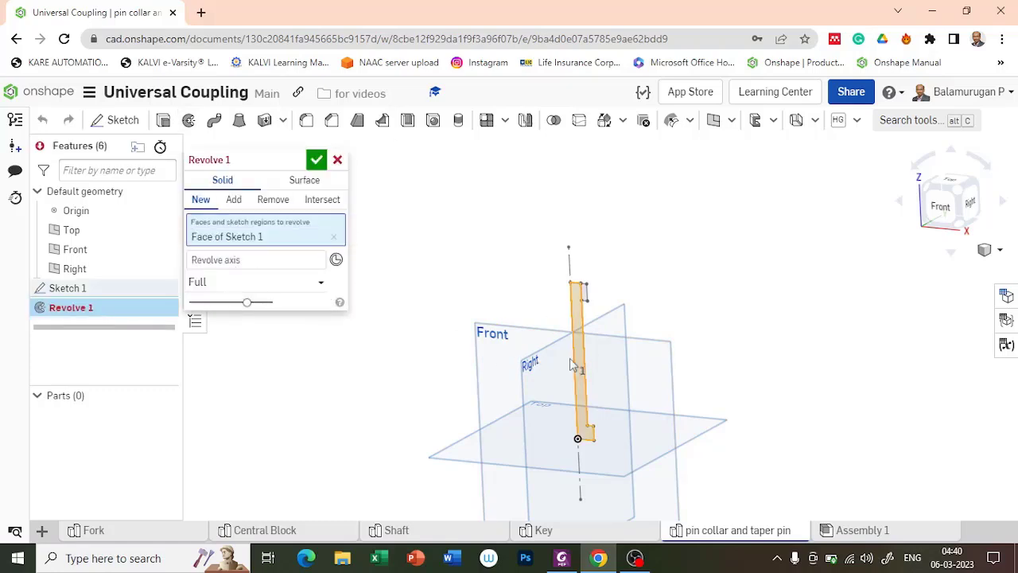
pyautogui.click(250, 264)
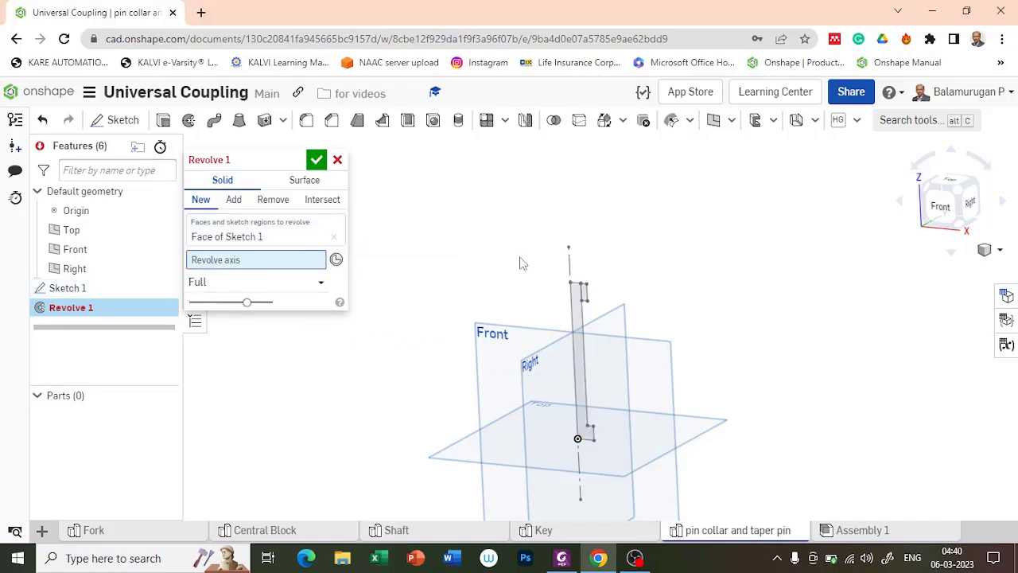
pyautogui.click(569, 262)
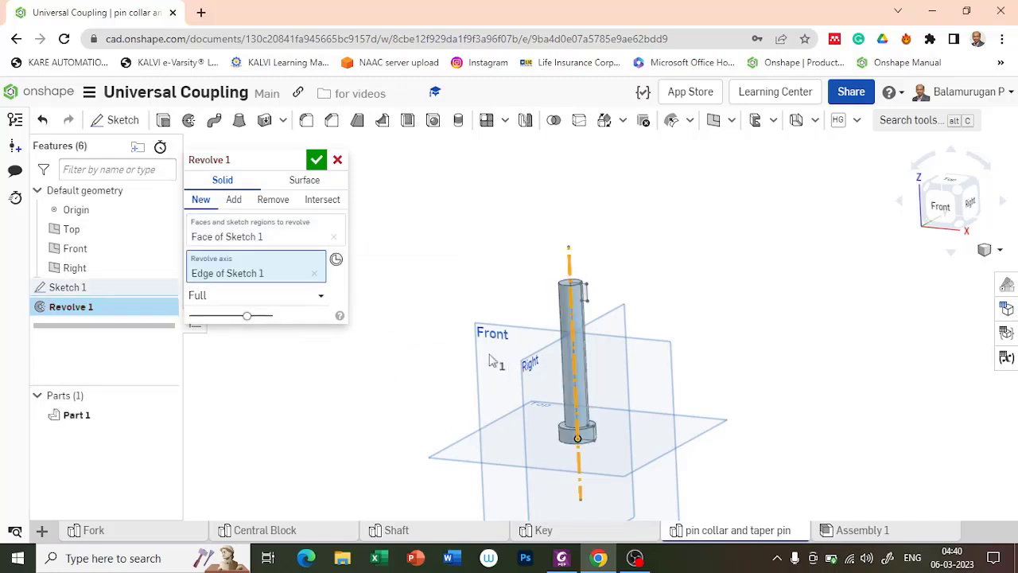
pyautogui.click(316, 161)
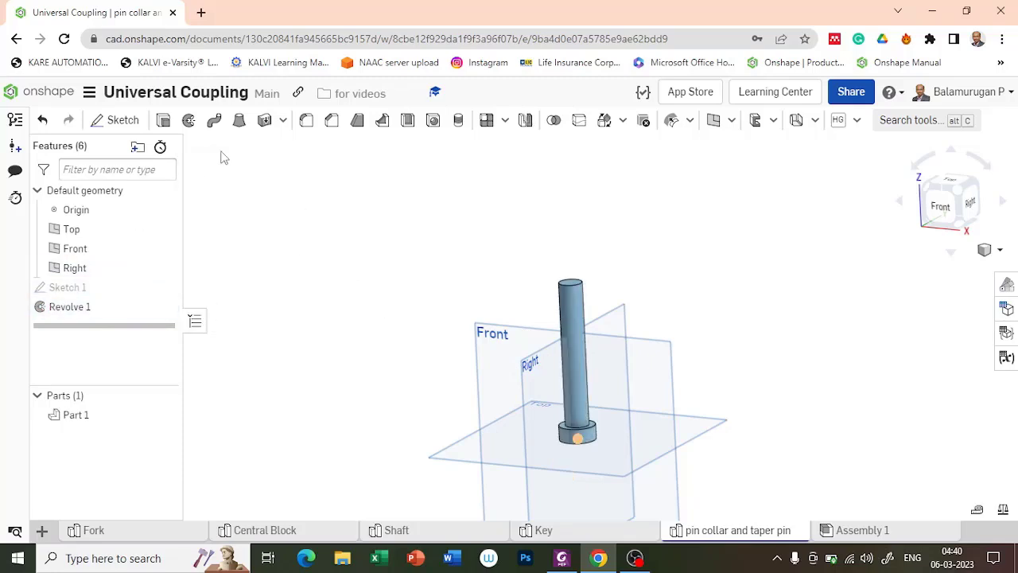
# Step: Revolve the collar rectangle fully about the vertical centreline as a new solid, separate from the pin
pyautogui.click(189, 120)
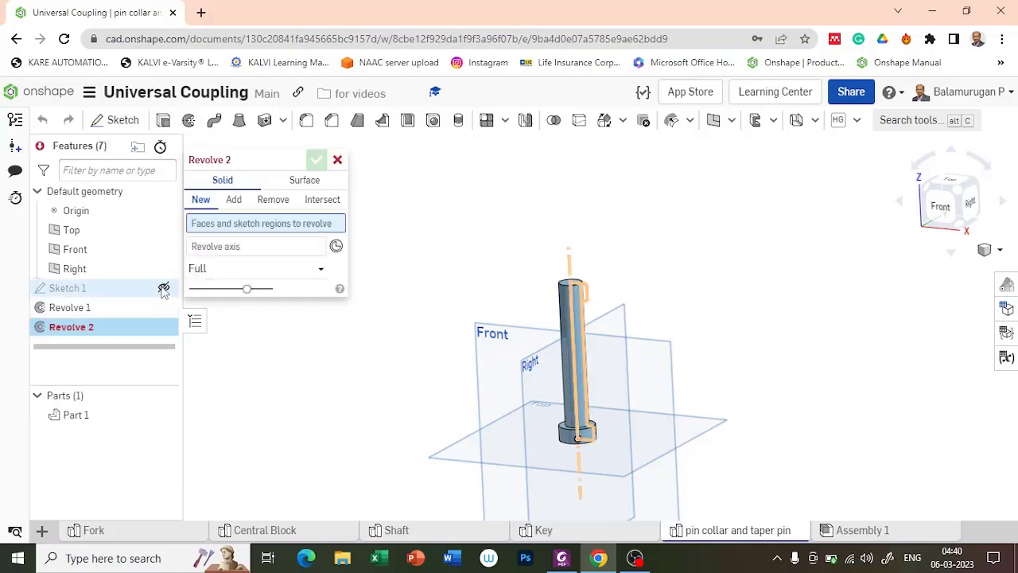
pyautogui.scroll(2, 584, 306)
pyautogui.scroll(2, 587, 309)
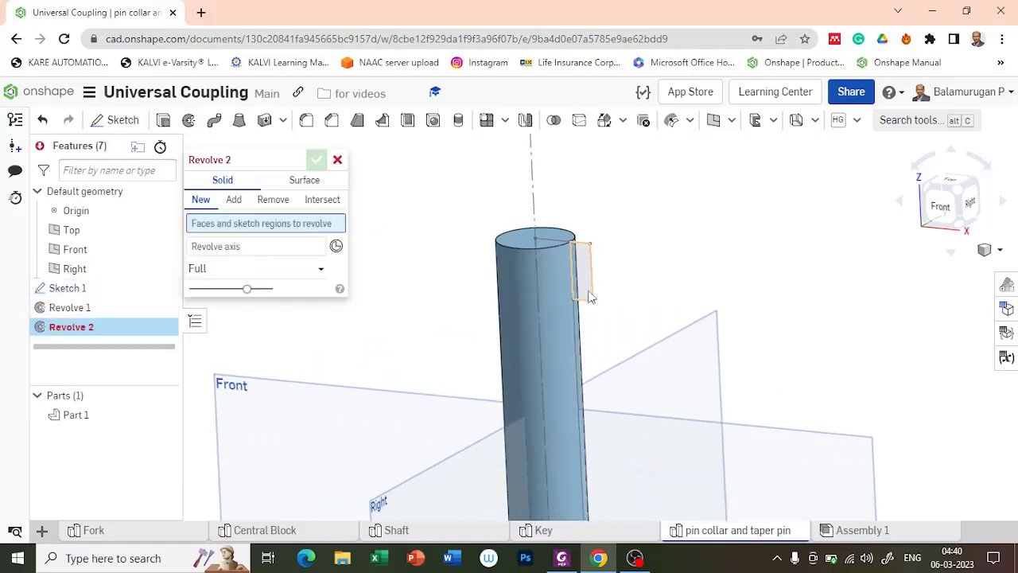
pyautogui.click(584, 274)
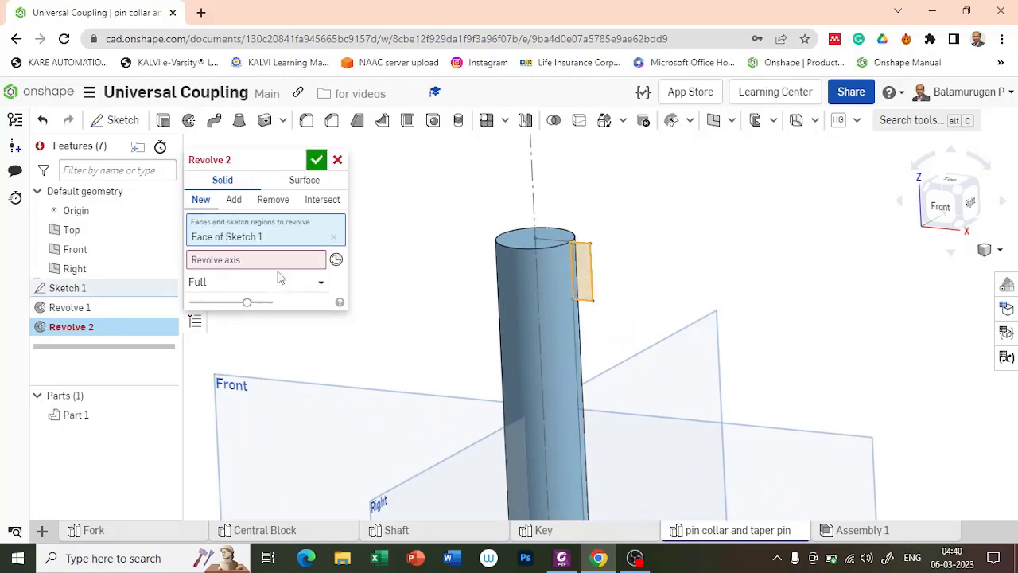
pyautogui.click(531, 191)
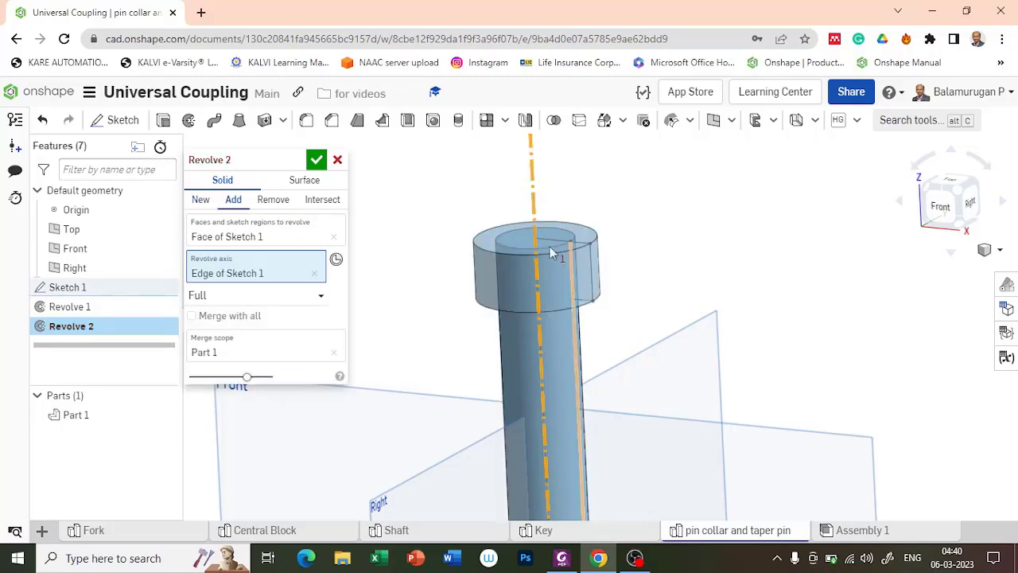
pyautogui.click(231, 200)
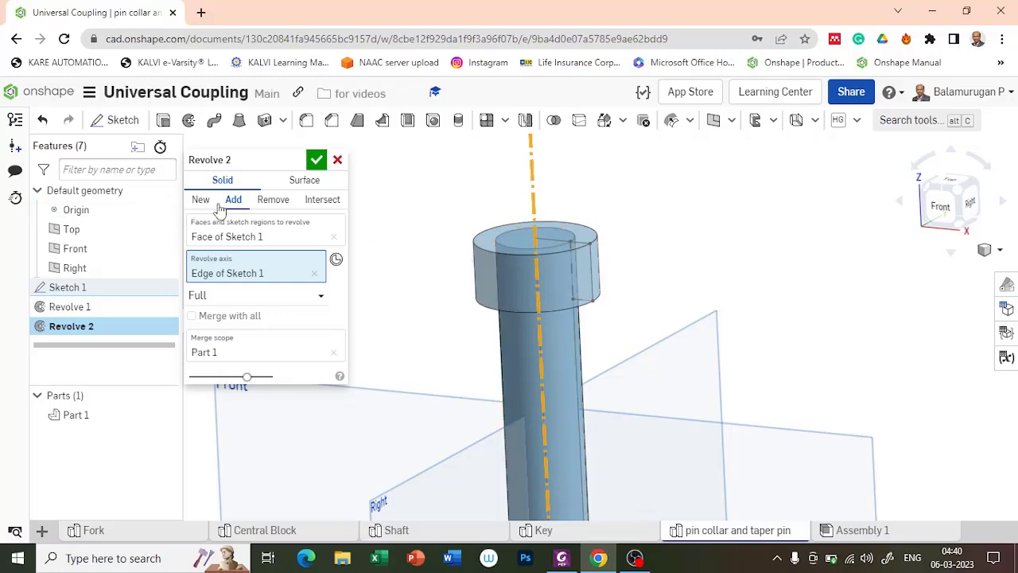
pyautogui.click(202, 200)
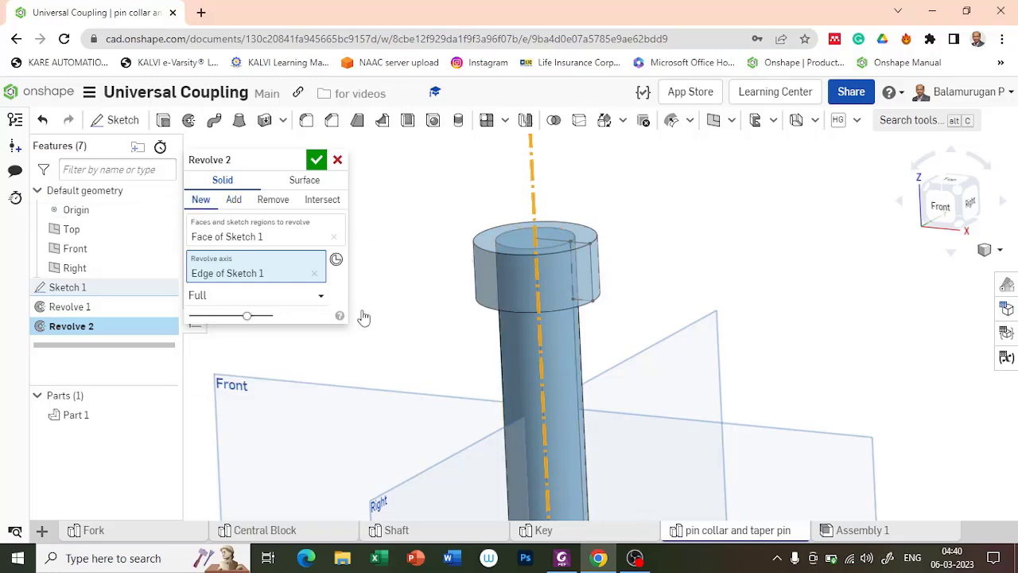
pyautogui.moveTo(368, 345); pyautogui.dragTo(386, 341, button='right')
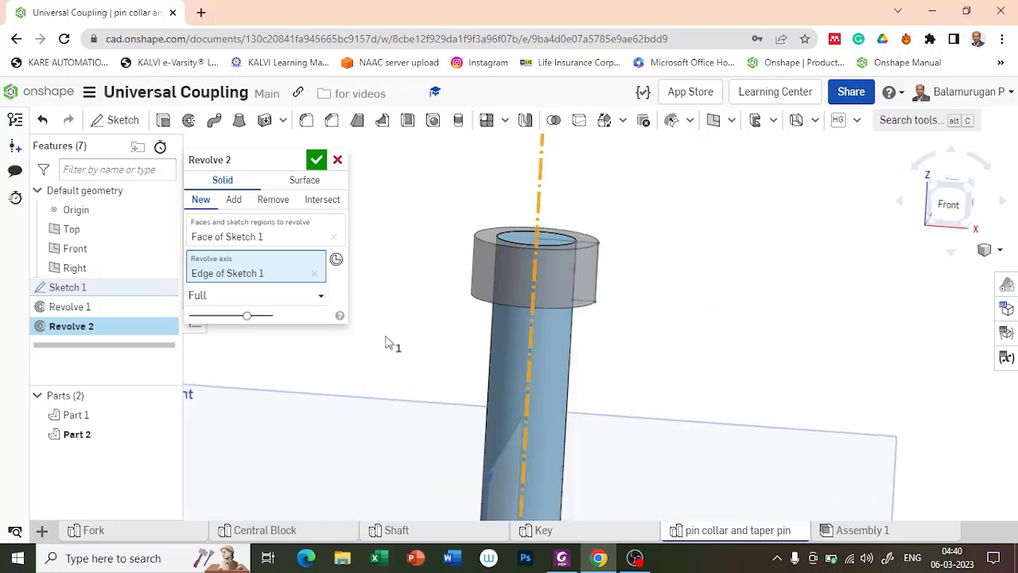
pyautogui.click(315, 160)
# Step: Start a new sketch on the Right plane and view it face-on
pyautogui.scroll(-5, 362, 263)
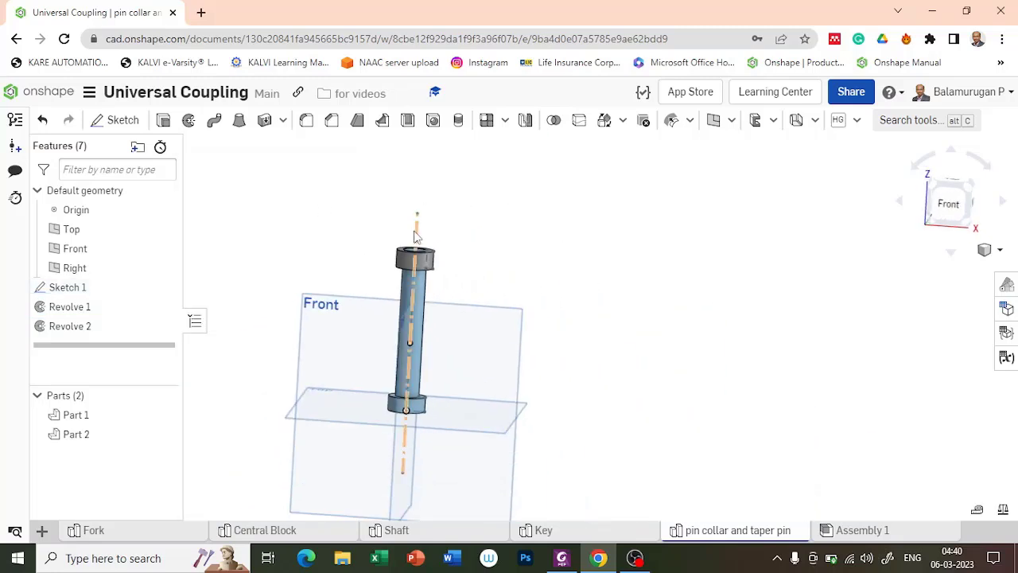
pyautogui.scroll(2, 414, 235)
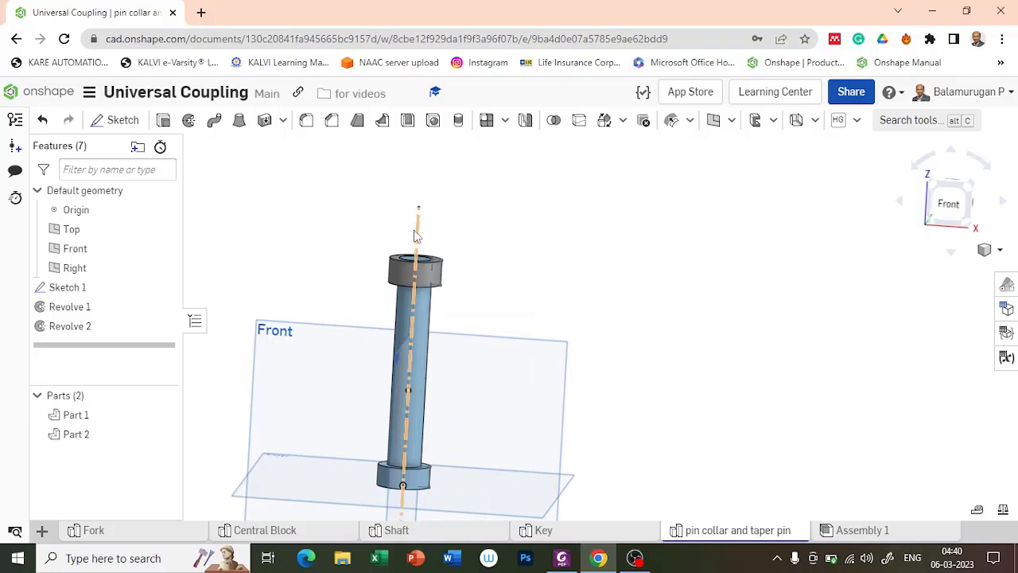
pyautogui.scroll(2, 405, 253)
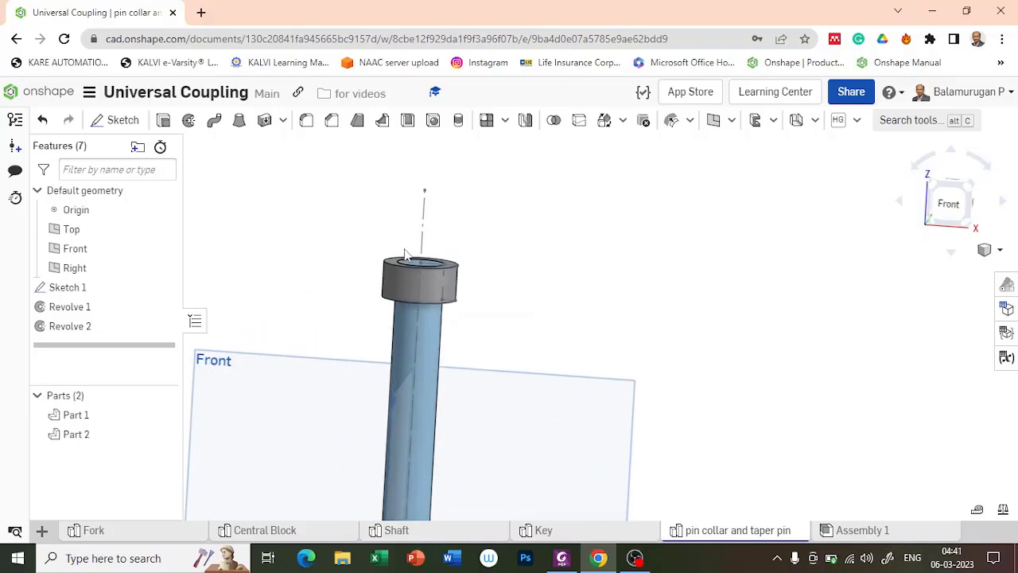
pyautogui.hotkey('shift', '1')
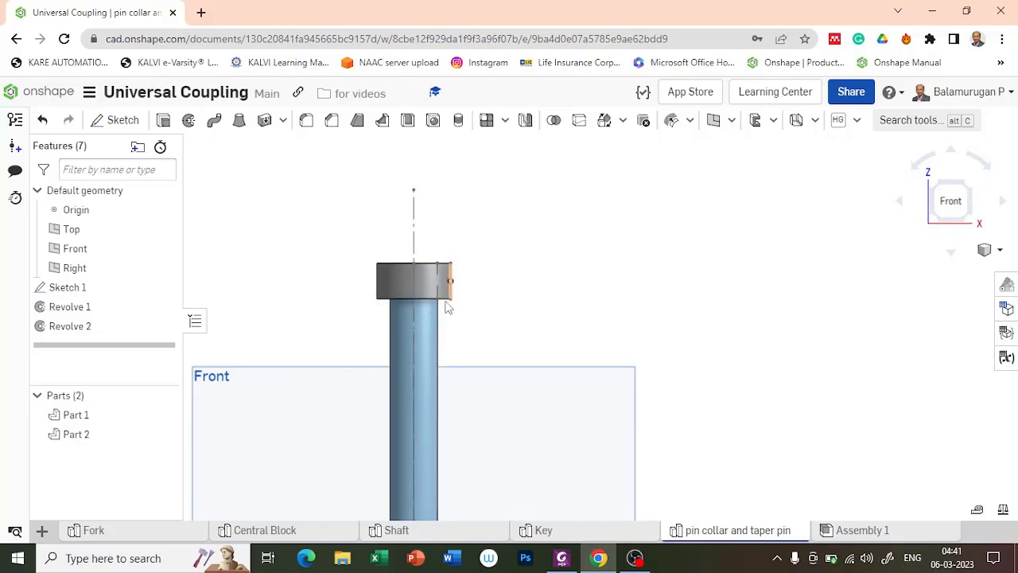
pyautogui.scroll(5, 408, 267)
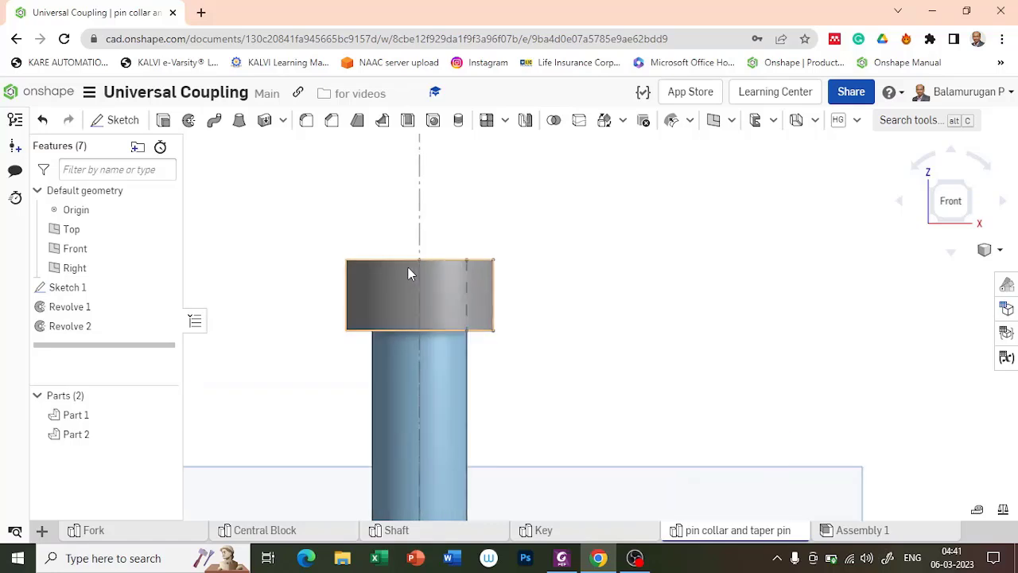
pyautogui.moveTo(586, 328); pyautogui.dragTo(572, 334, button='right')
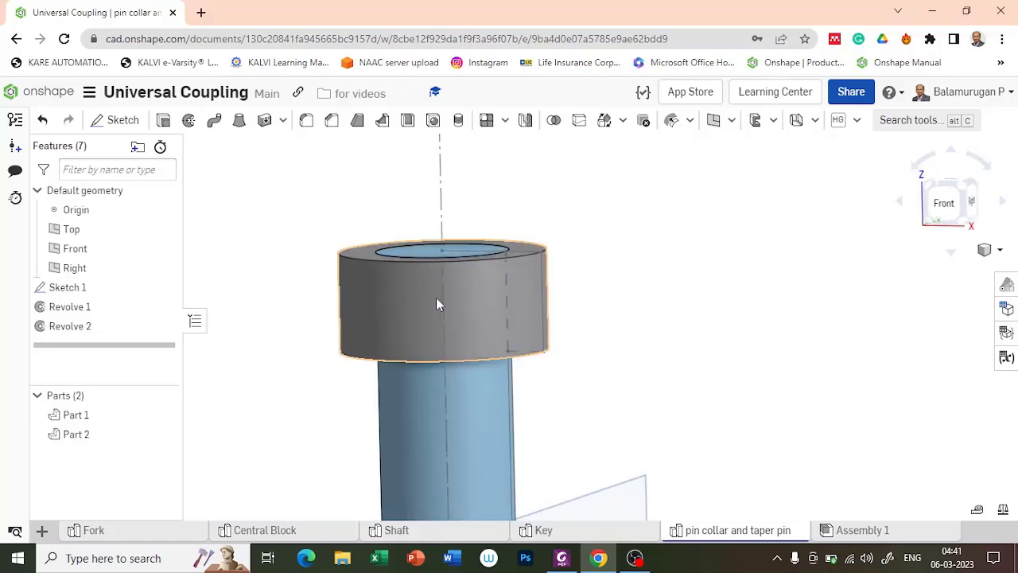
pyautogui.click(118, 120)
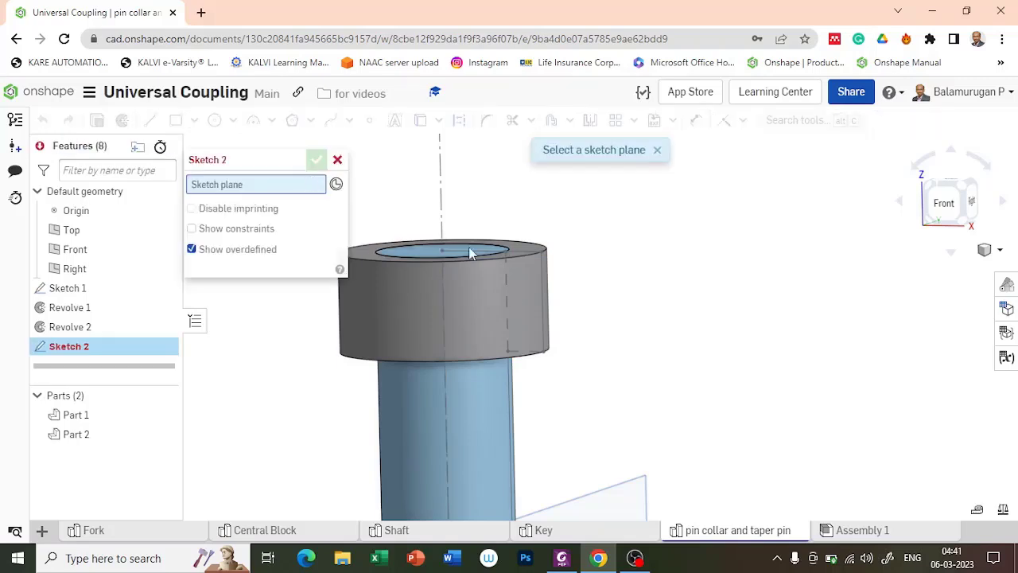
pyautogui.scroll(-5, 630, 324)
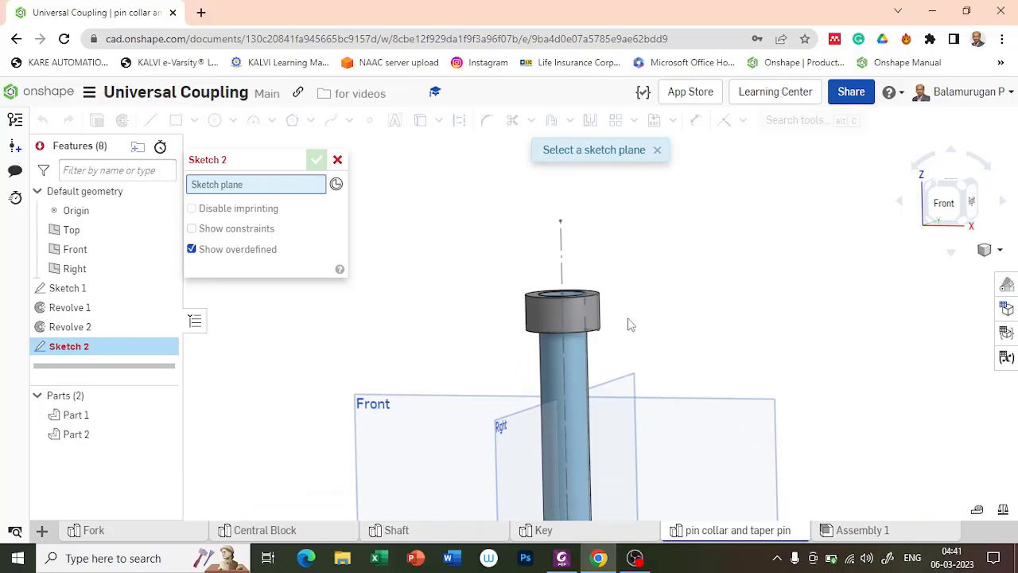
pyautogui.click(466, 422)
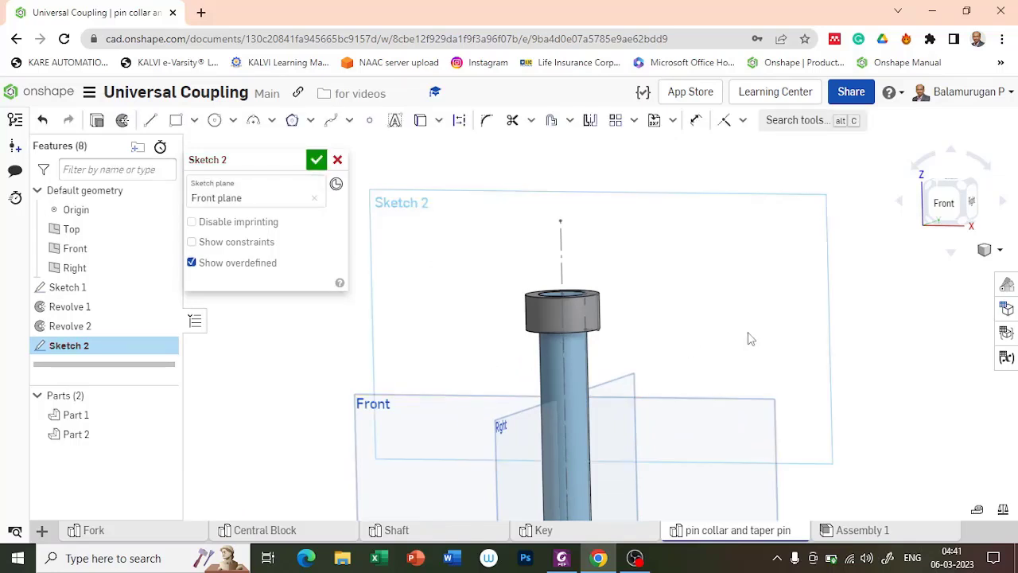
pyautogui.click(314, 198)
pyautogui.click(509, 431)
pyautogui.moveTo(734, 314); pyautogui.dragTo(701, 328, button='right')
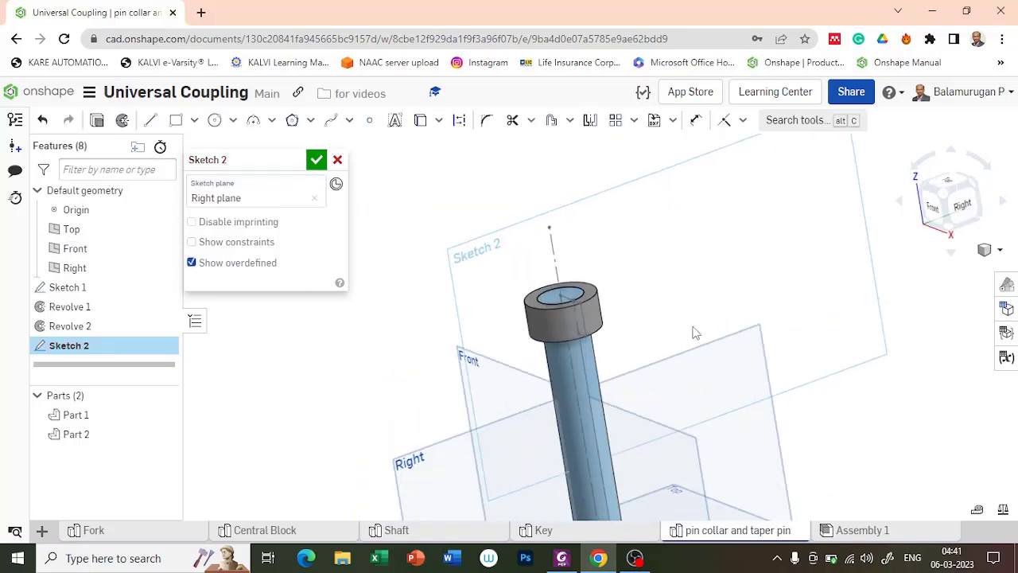
pyautogui.press('n')
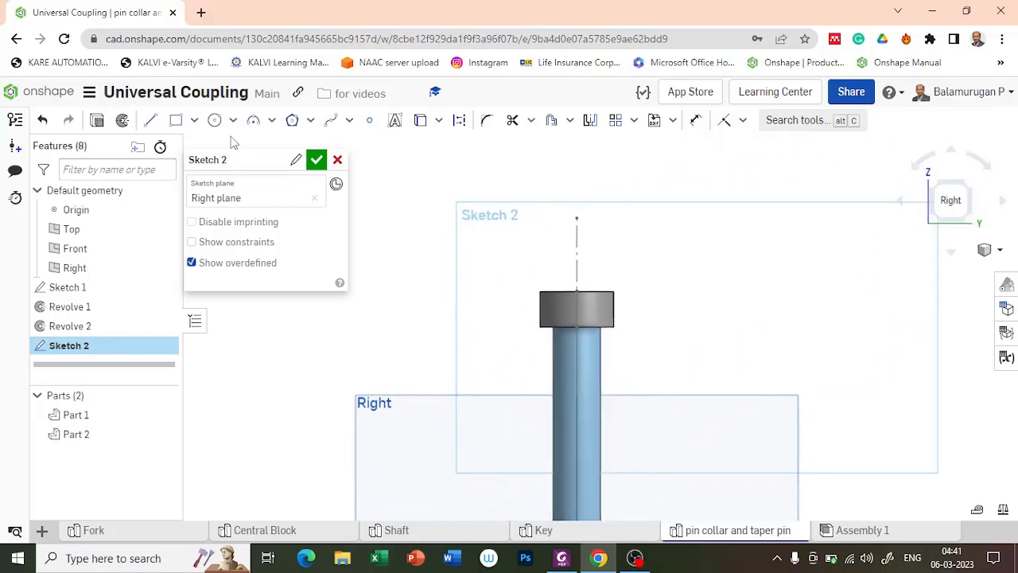
# Step: Draw a 3 mm diameter circle centred on the pin's axis, within the collar's height
pyautogui.click(214, 120)
pyautogui.scroll(3, 582, 312)
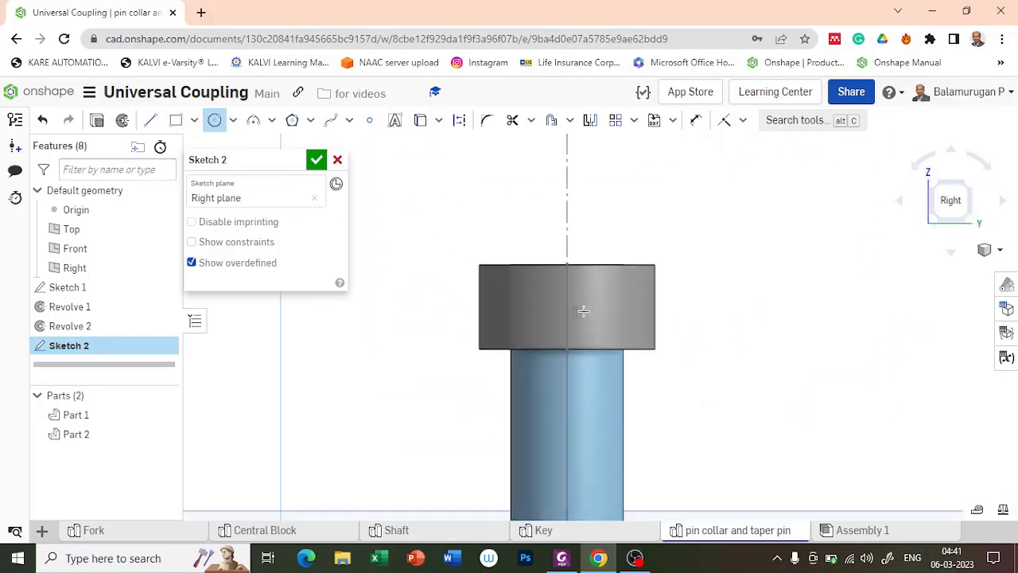
pyautogui.click(567, 303)
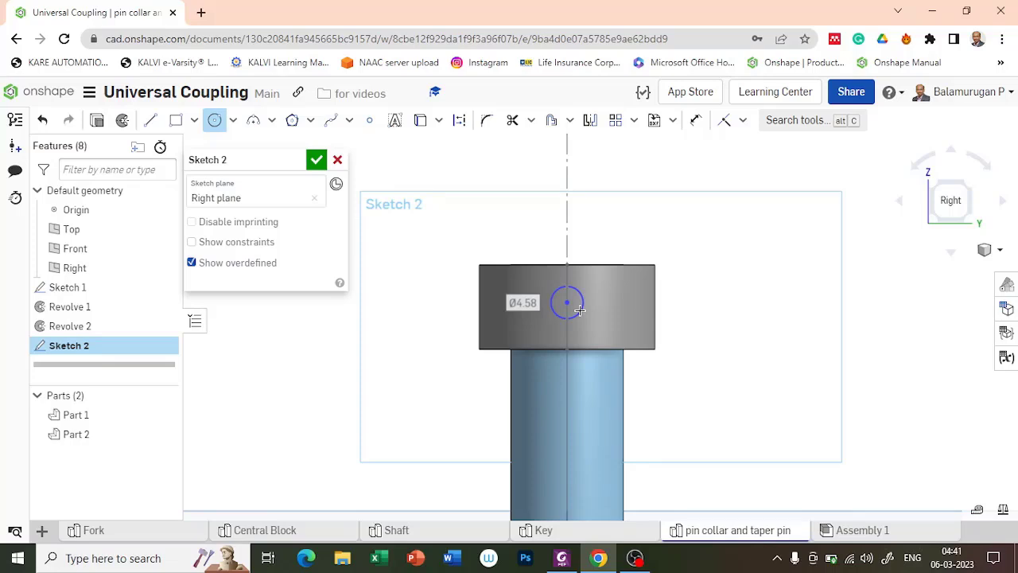
pyautogui.write('3')
pyautogui.press('Return')
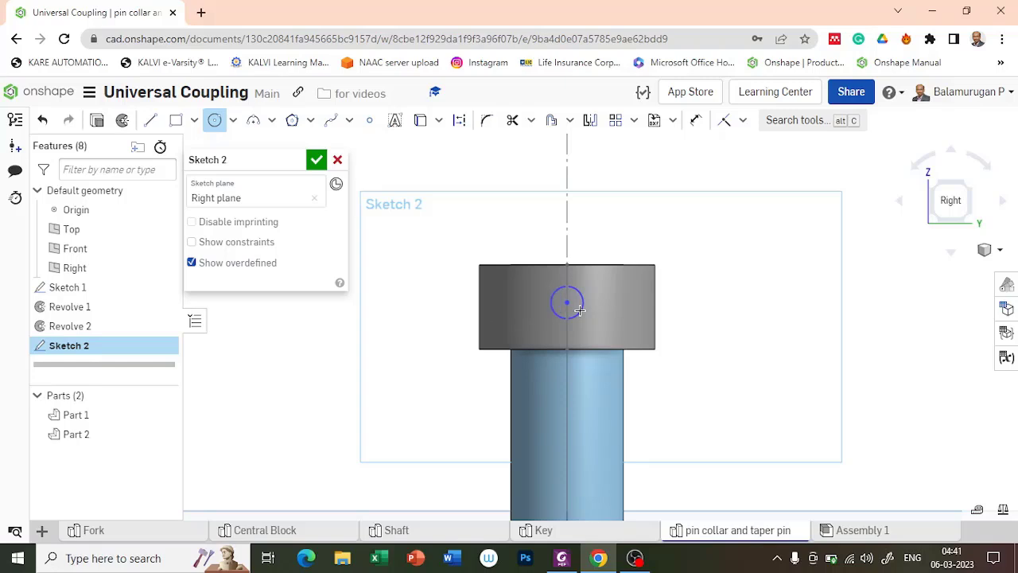
# Step: Dimension the circle's centre 6 mm below the collar's top edge and finish the sketch
pyautogui.click(695, 119)
pyautogui.click(599, 265)
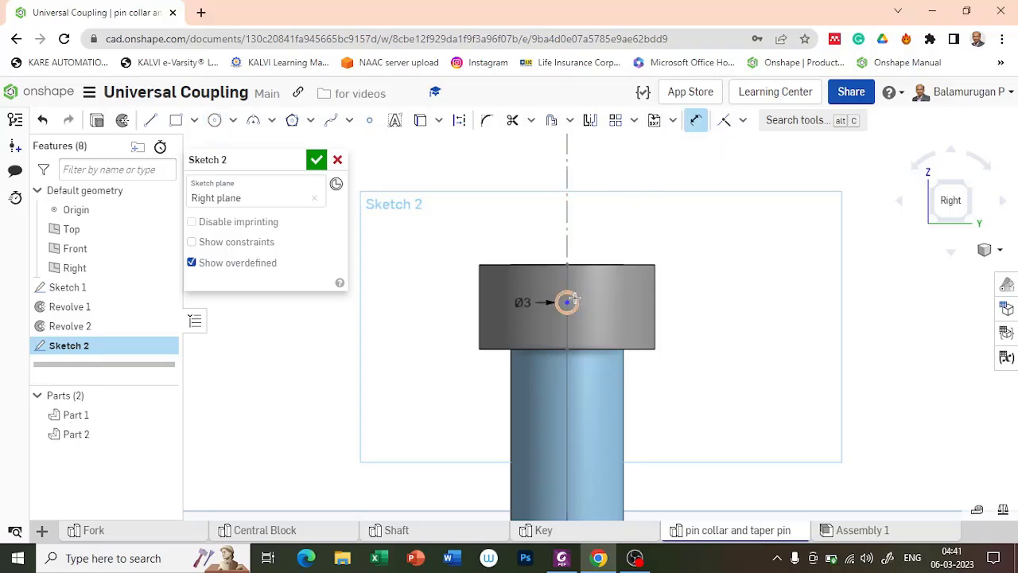
pyautogui.click(567, 302)
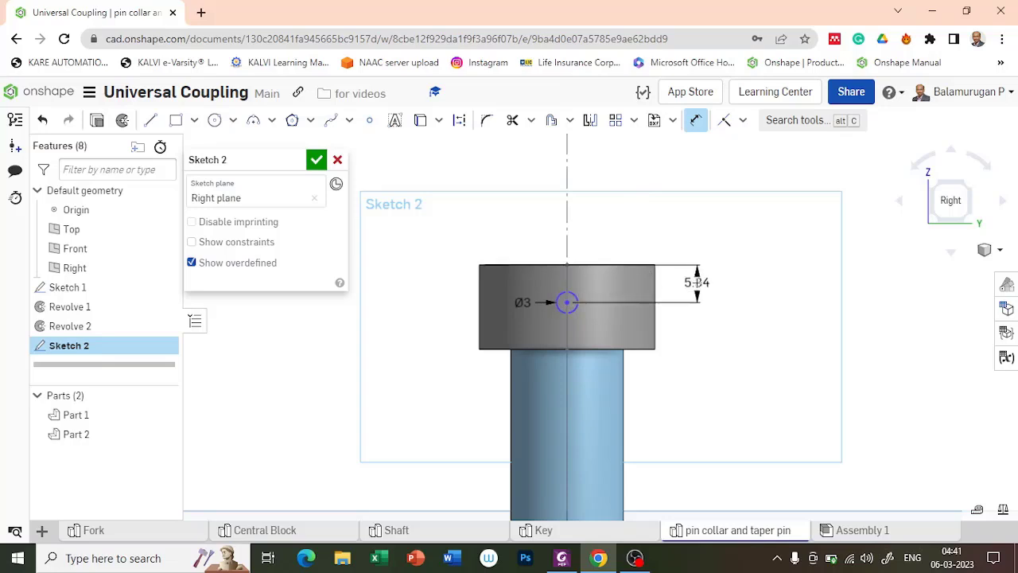
pyautogui.click(696, 283)
pyautogui.press('Return')
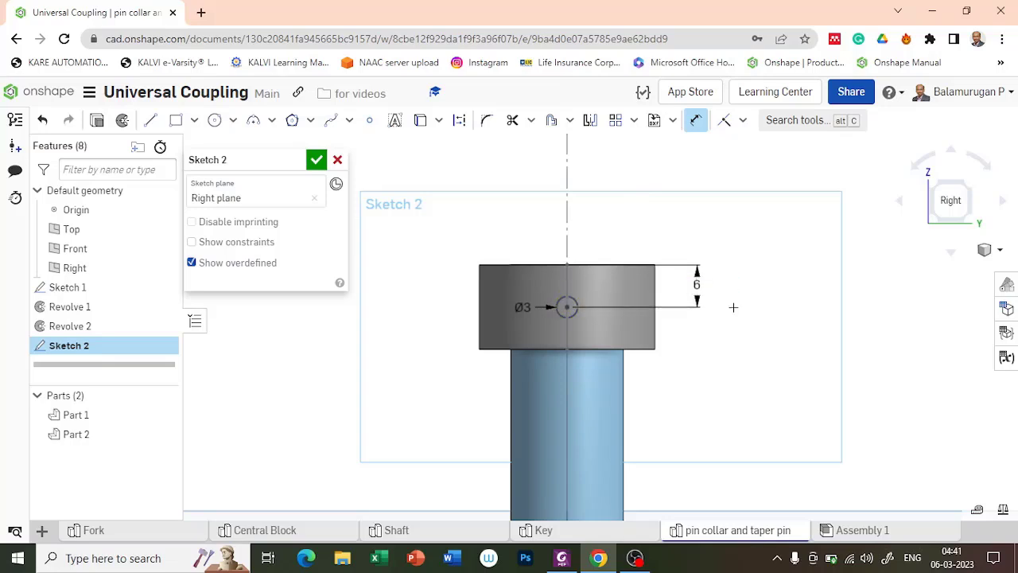
pyautogui.click(316, 161)
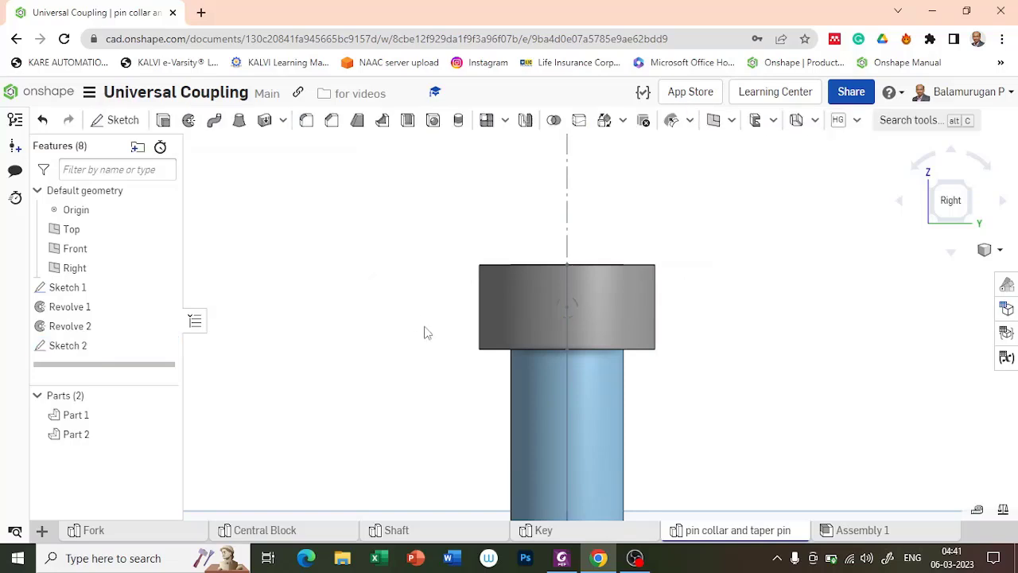
# Step: Hide the pin, the collar and the pin profile sketch, keeping only the small circle sketch shown
pyautogui.moveTo(400, 371); pyautogui.dragTo(443, 382, button='right')
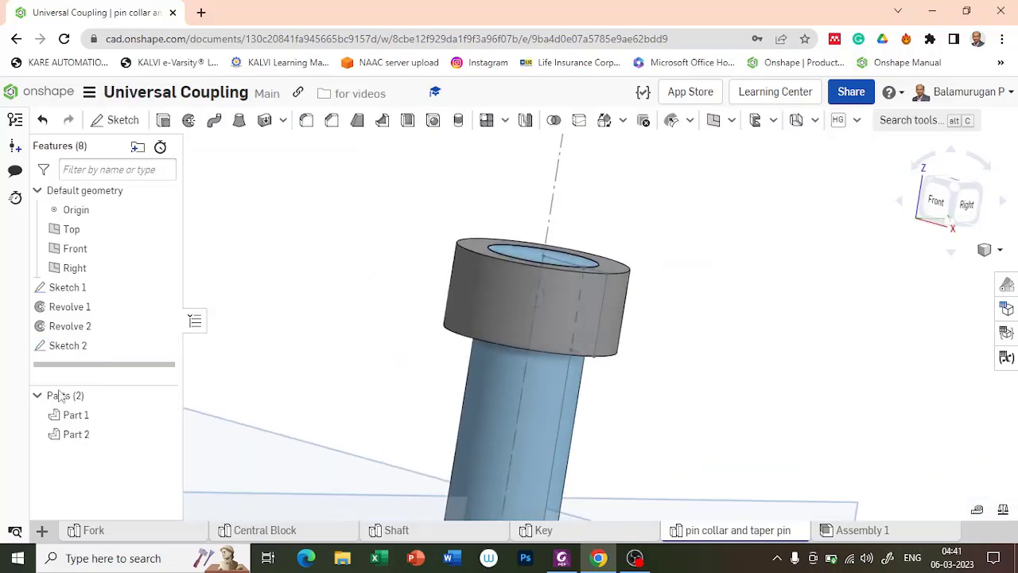
pyautogui.click(164, 417)
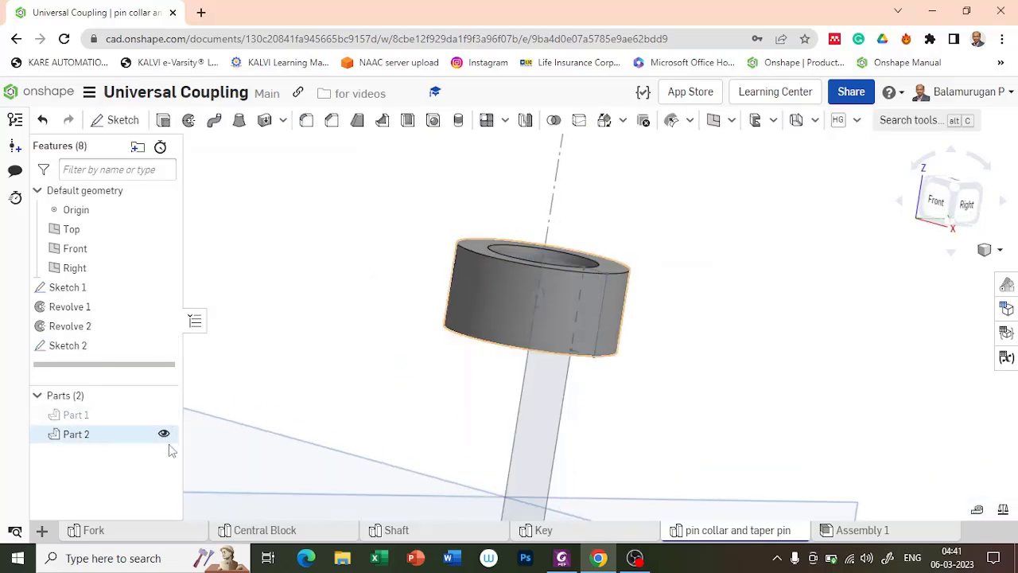
pyautogui.click(164, 435)
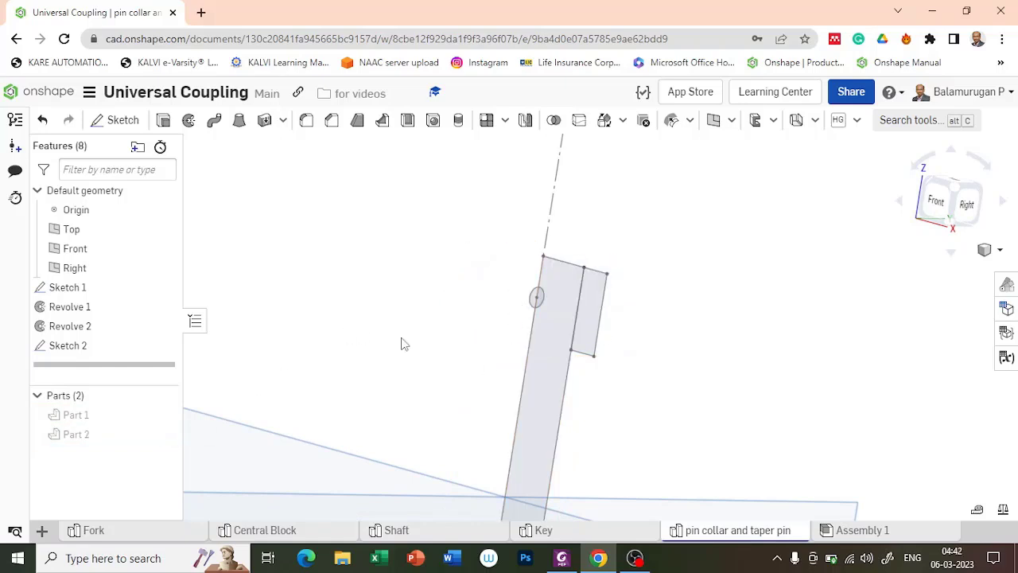
pyautogui.click(164, 287)
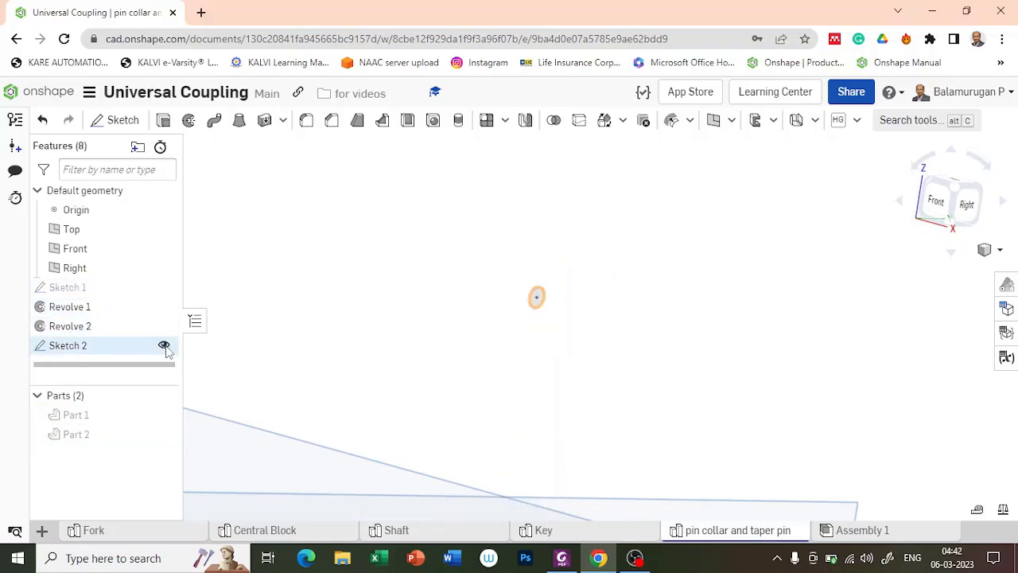
pyautogui.click(163, 345)
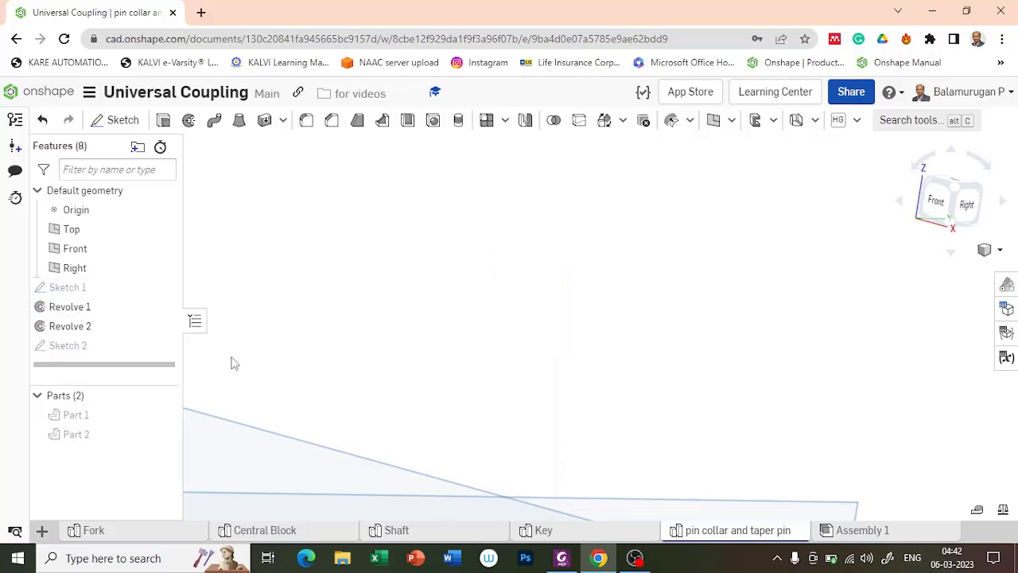
pyautogui.click(163, 344)
pyautogui.hotkey('shift', '4')
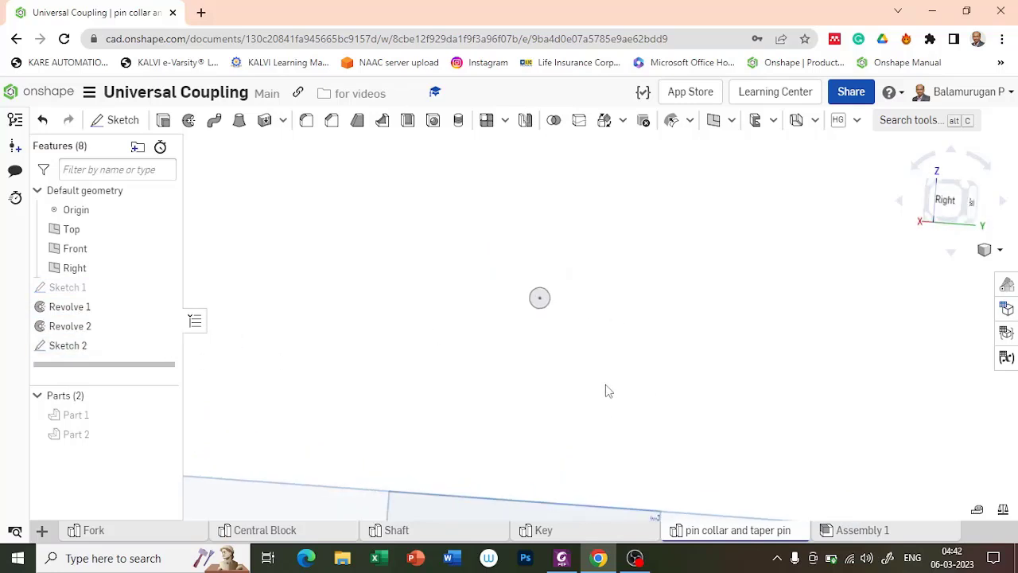
pyautogui.click(164, 287)
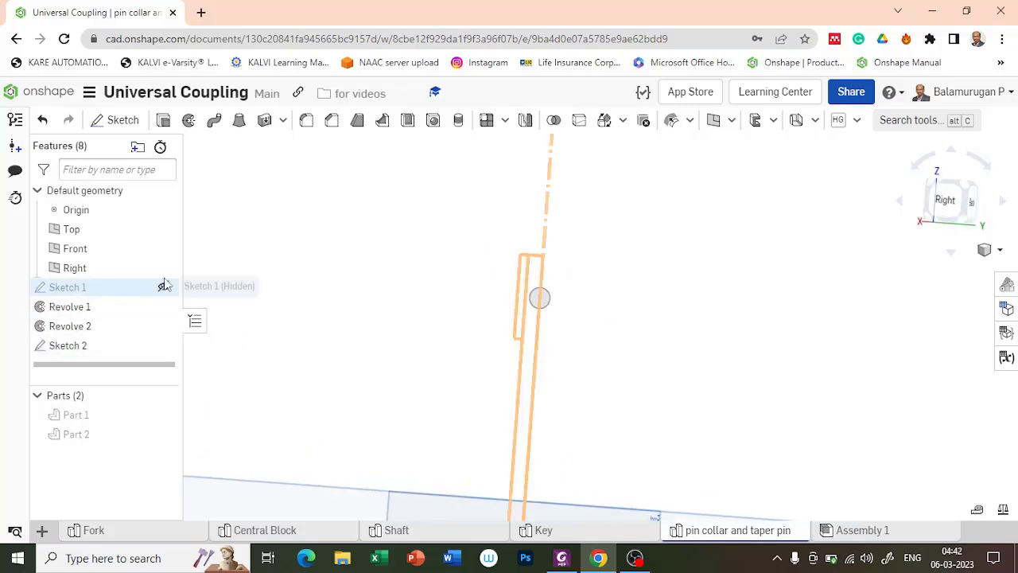
pyautogui.moveTo(368, 360); pyautogui.dragTo(404, 364, button='right')
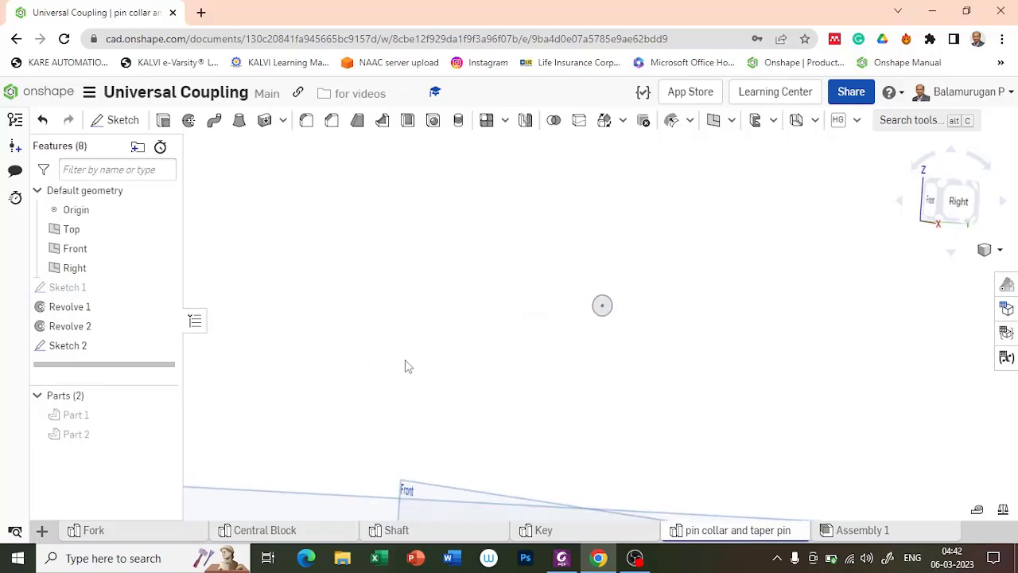
# Step: Extrude the 3 mm circle as a new solid, symmetric about its sketch plane, with a depth of 25 mm
pyautogui.click(163, 120)
pyautogui.click(603, 313)
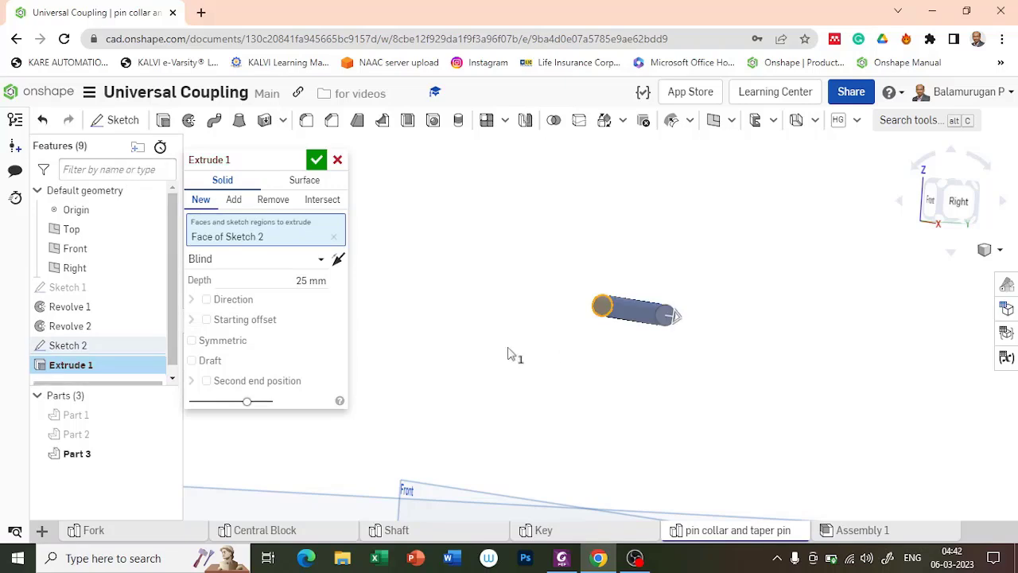
pyautogui.click(191, 342)
pyautogui.click(311, 281)
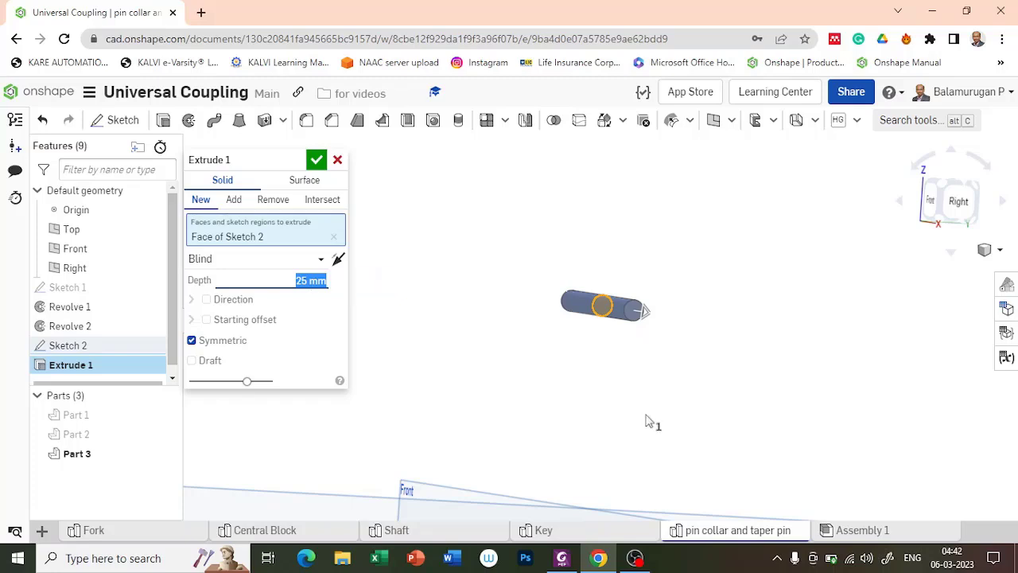
pyautogui.write('25')
pyautogui.press('Return')
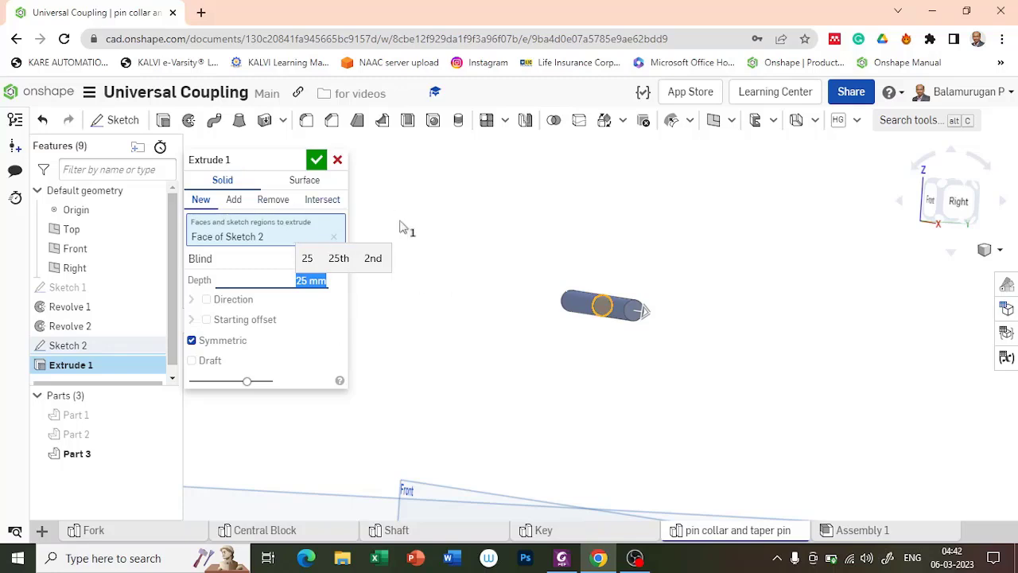
pyautogui.click(316, 160)
# Step: Start a neutral-plane draft for the taper pin and set its draft angle to 0.96 degrees
pyautogui.moveTo(506, 336); pyautogui.dragTo(550, 347, button='right')
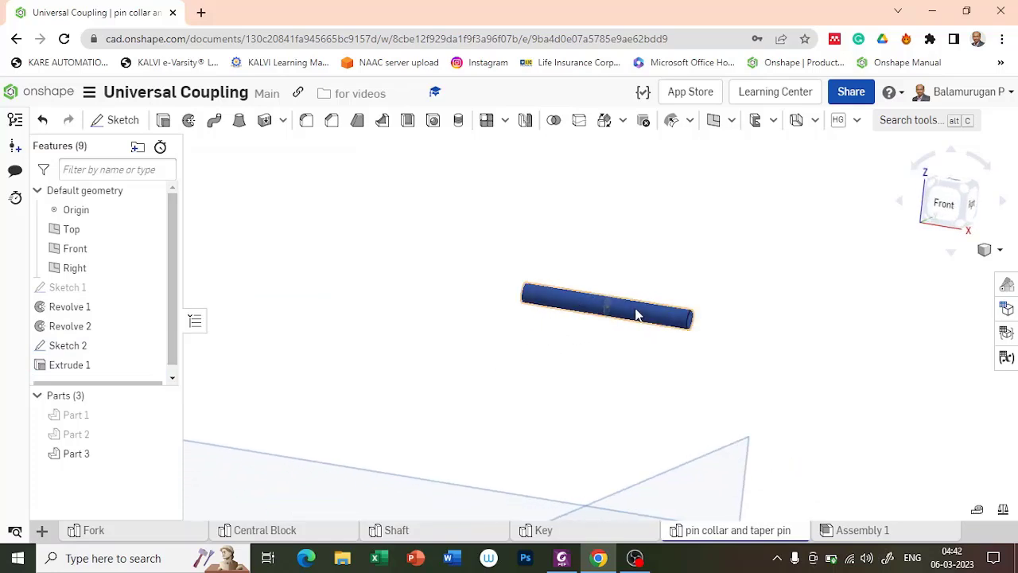
pyautogui.scroll(4, 636, 313)
pyautogui.moveTo(657, 453); pyautogui.dragTo(636, 432, button='right')
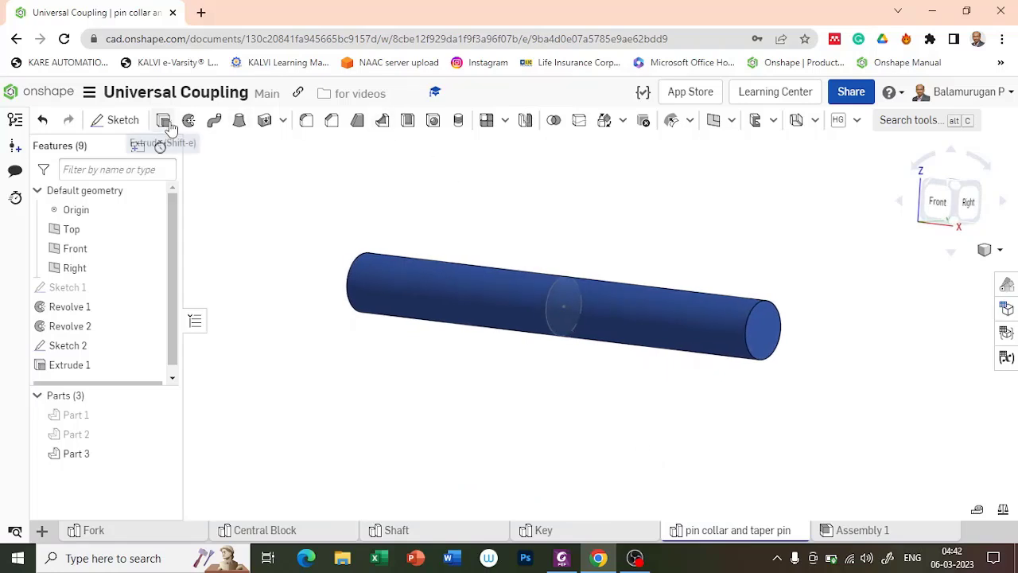
pyautogui.click(359, 120)
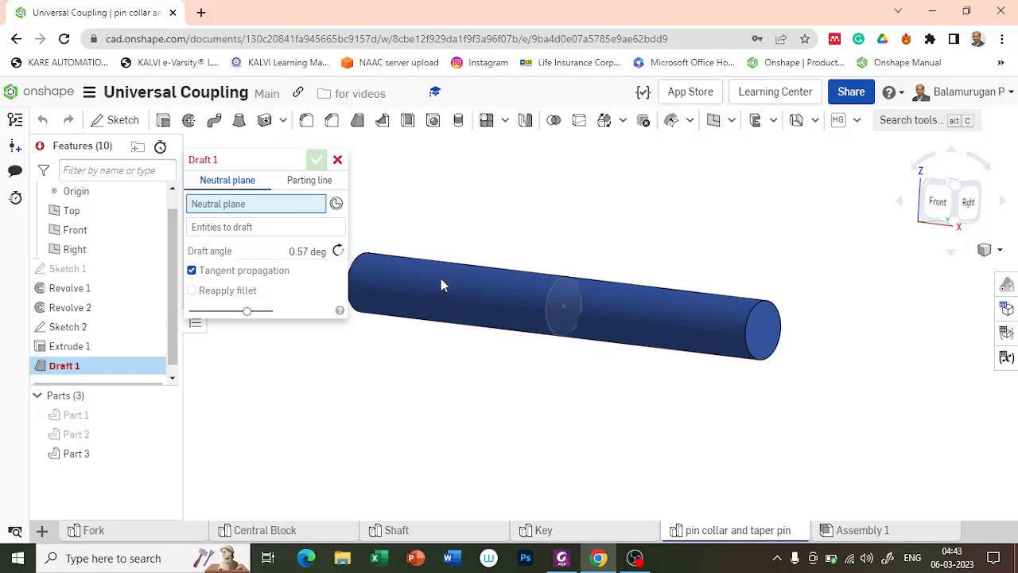
pyautogui.click(312, 251)
pyautogui.write('0')
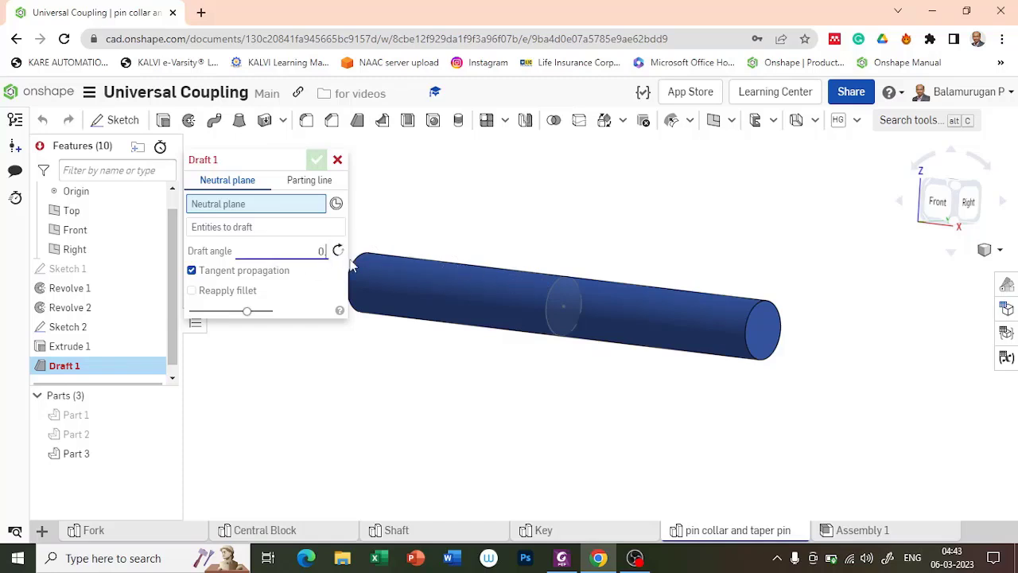
pyautogui.write('.96')
pyautogui.press('Return')
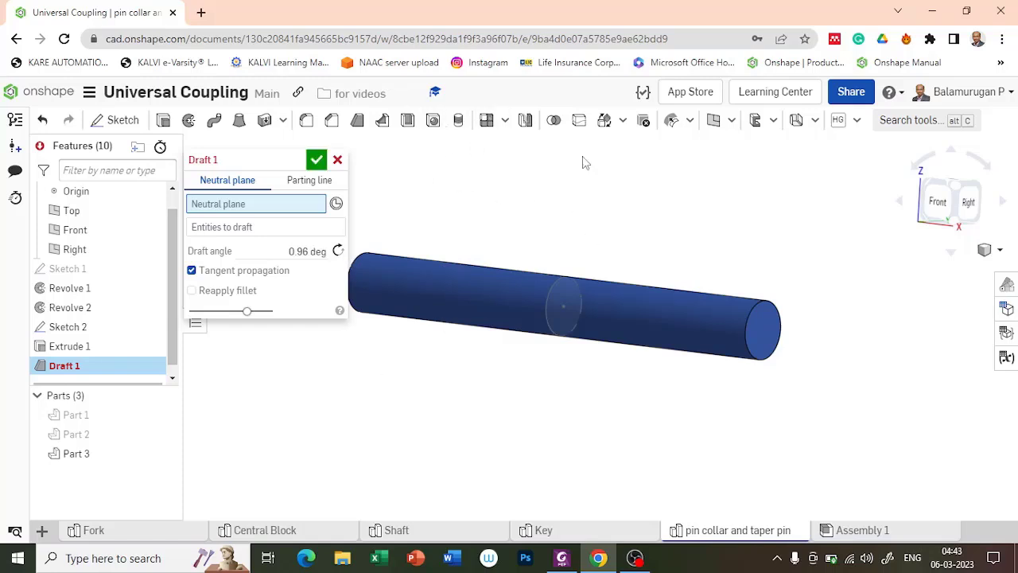
# Step: Draft the taper pin's cylindrical face from its front end face at 0.96 degrees, reversed so it narrows toward the far end
pyautogui.click(352, 125)
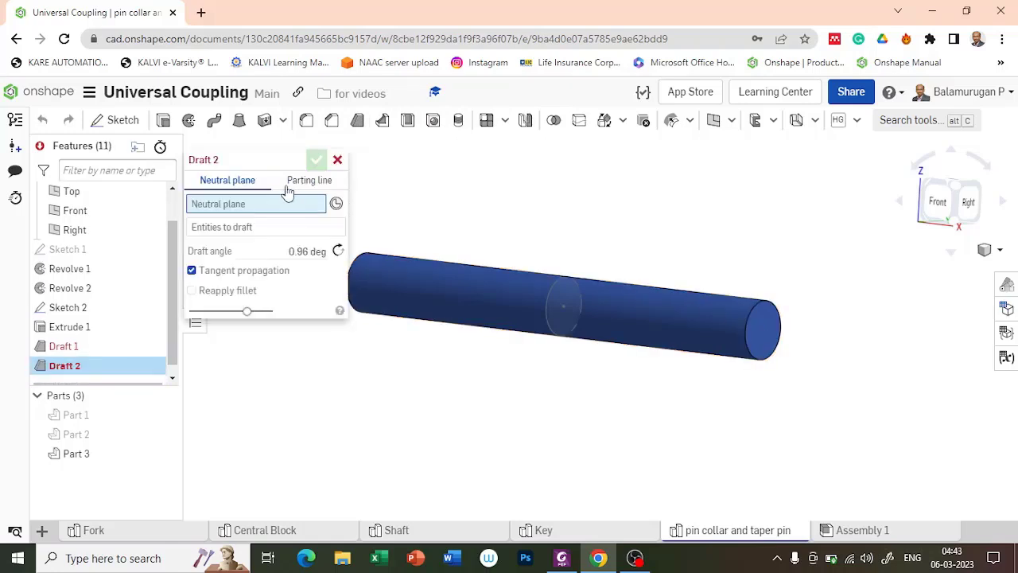
pyautogui.click(762, 337)
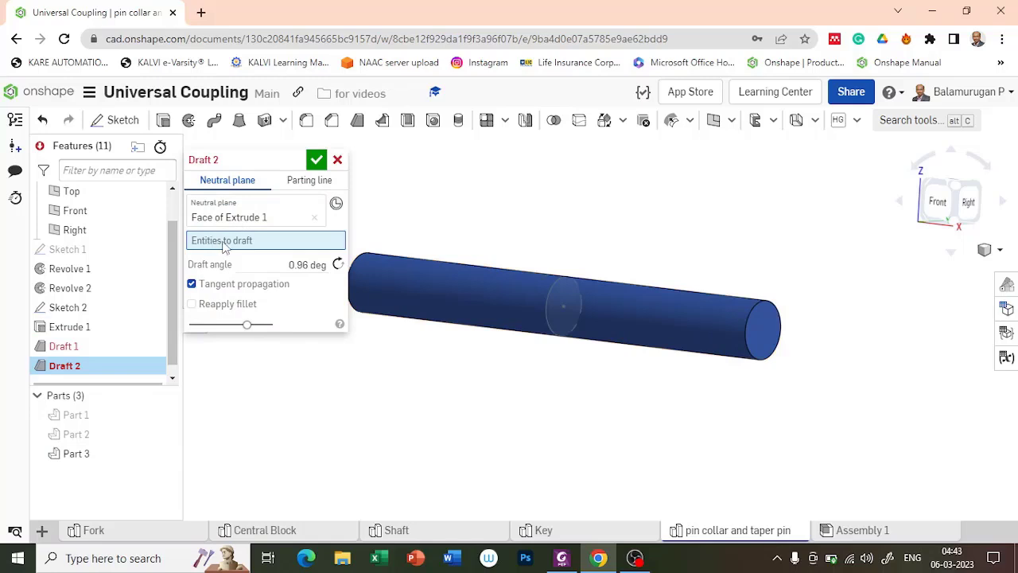
pyautogui.click(685, 317)
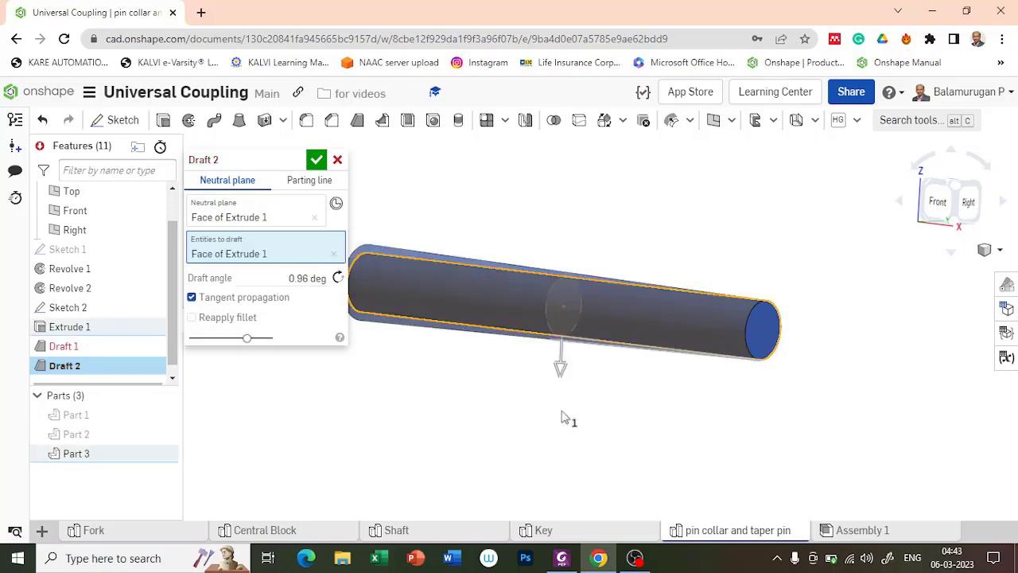
pyautogui.click(338, 277)
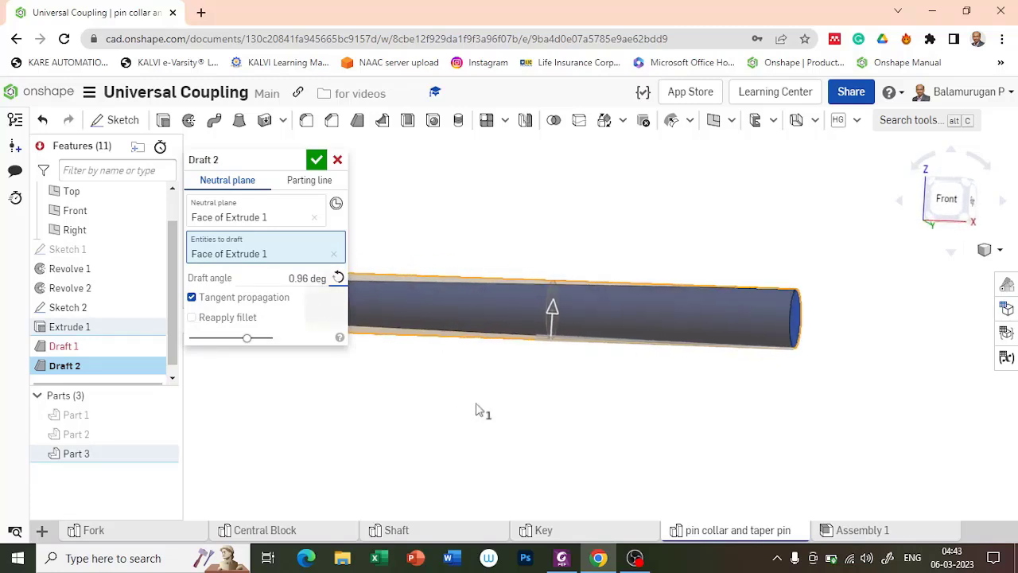
pyautogui.moveTo(484, 408)
pyautogui.mouseDown(button='right')
pyautogui.moveTo(523, 404)
pyautogui.moveTo(489, 391)
pyautogui.mouseUp(button='right')
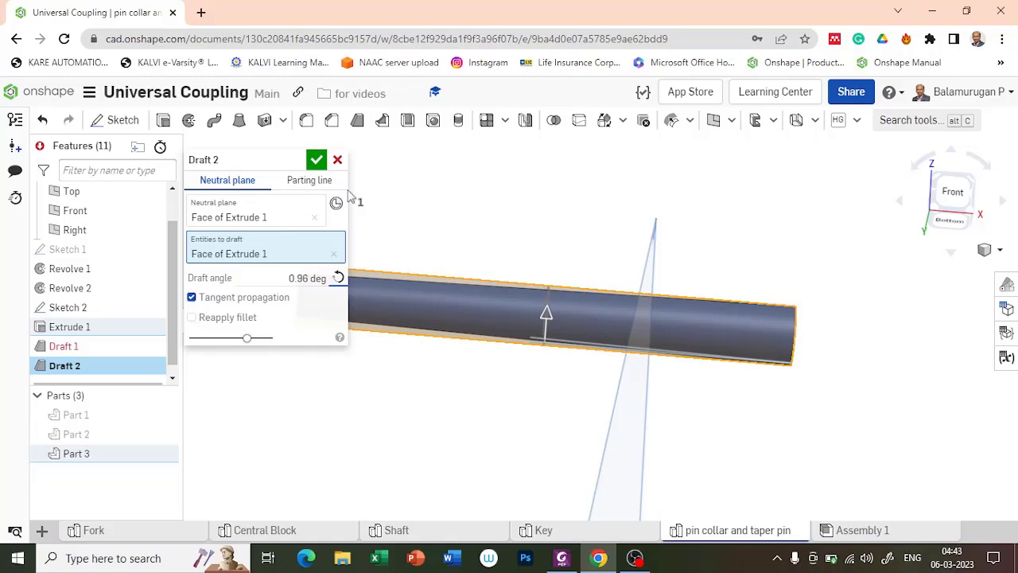
pyautogui.click(317, 160)
pyautogui.moveTo(536, 402); pyautogui.dragTo(503, 404, button='right')
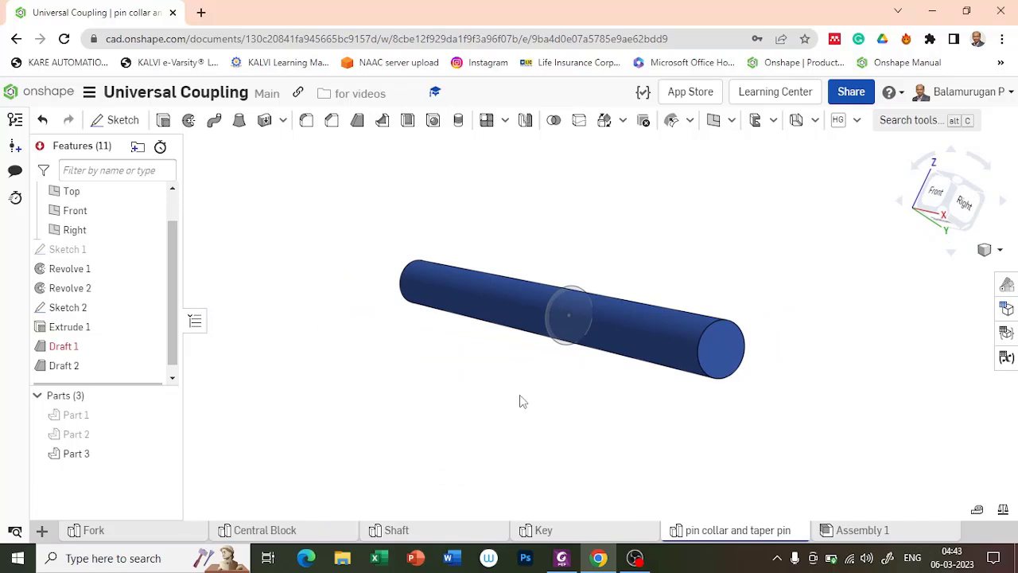
# Step: Show the main pin and the collar, and delete the empty first draft feature
pyautogui.scroll(-3, 428, 321)
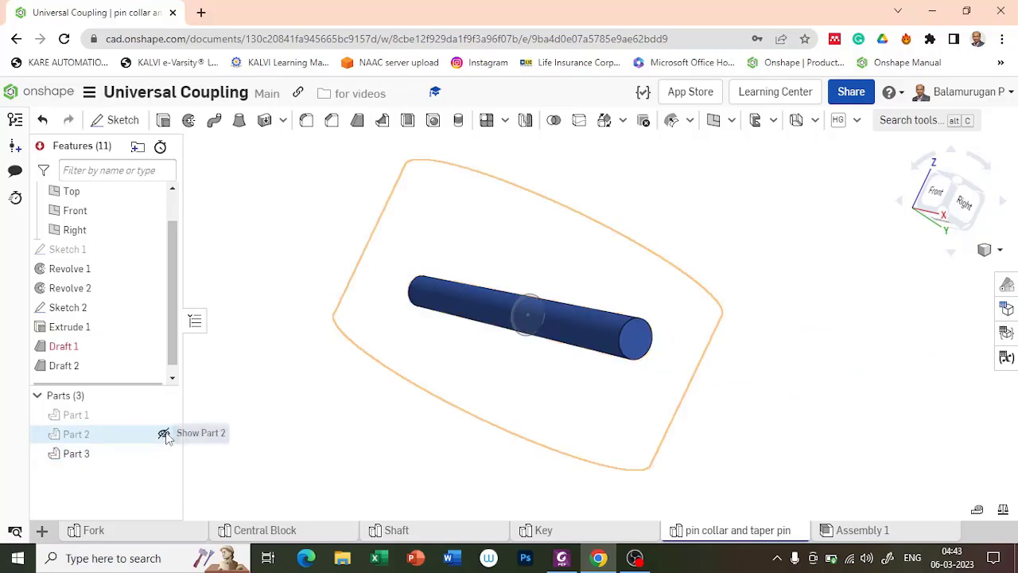
pyautogui.click(164, 434)
pyautogui.click(164, 414)
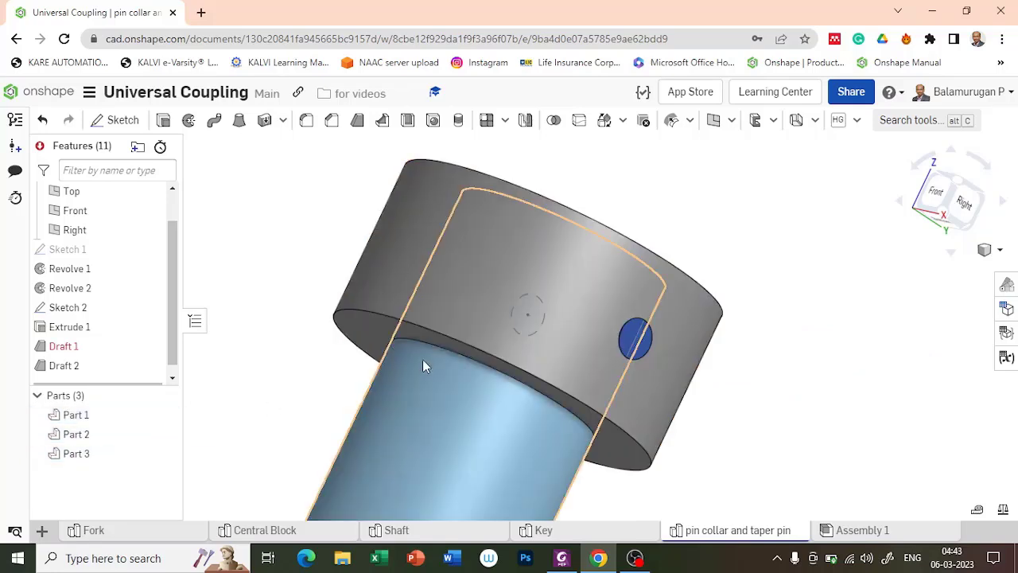
pyautogui.moveTo(502, 424); pyautogui.dragTo(529, 452, button='right')
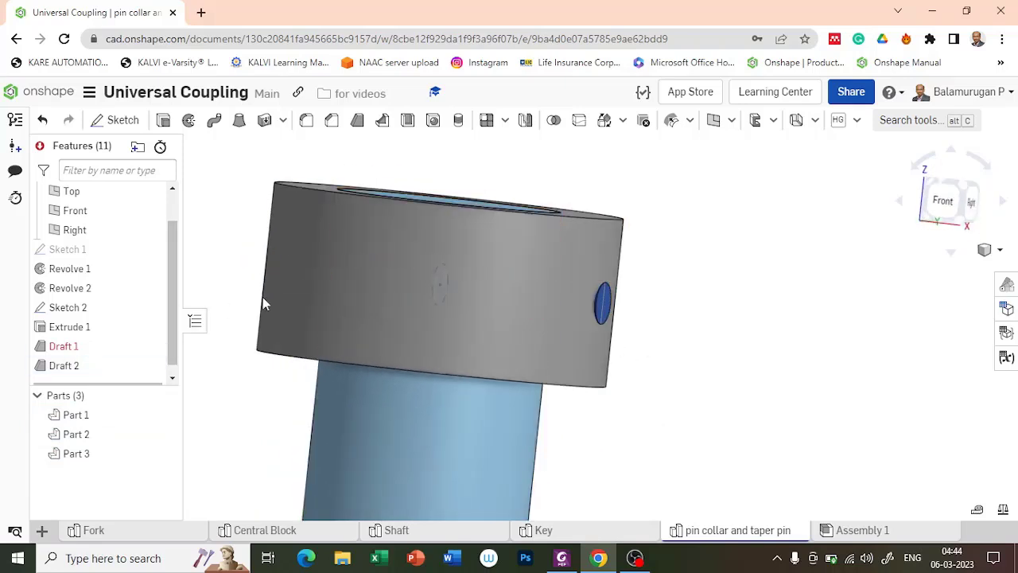
pyautogui.rightClick(108, 348)
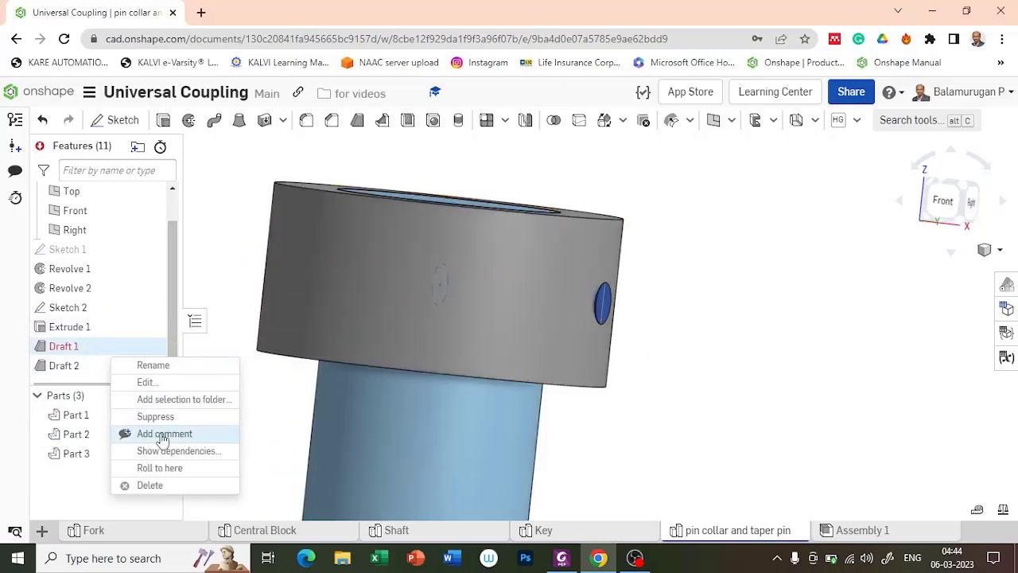
pyautogui.click(151, 485)
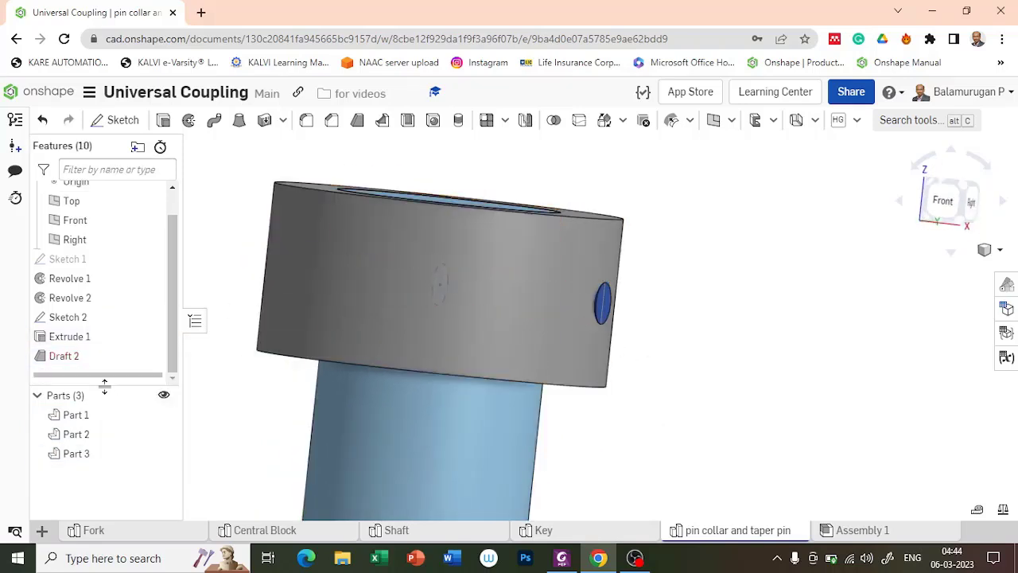
# Step: Edit the taper pin's extrusion and set its symmetric depth to 40 mm
pyautogui.doubleClick(84, 336)
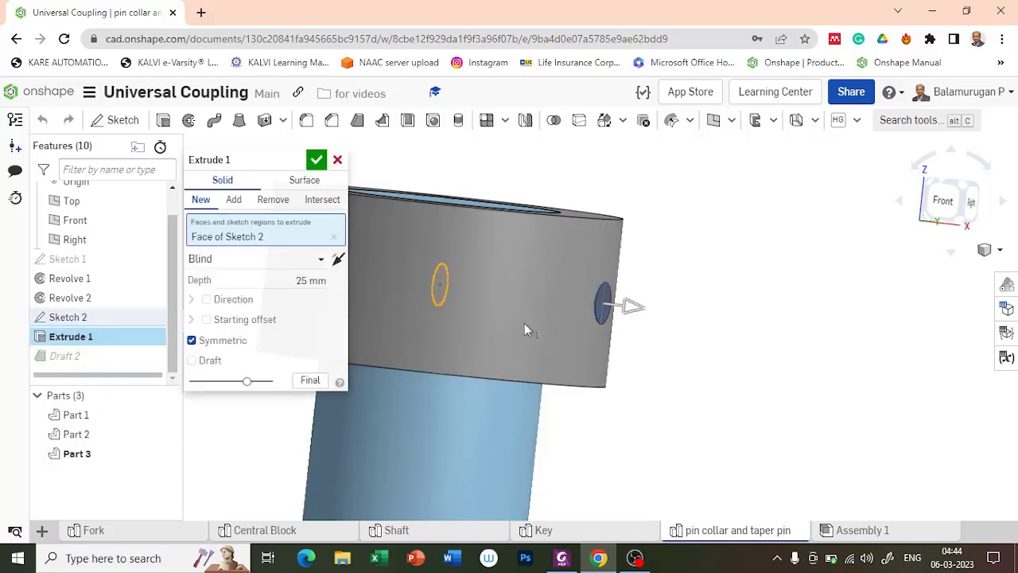
pyautogui.click(331, 281)
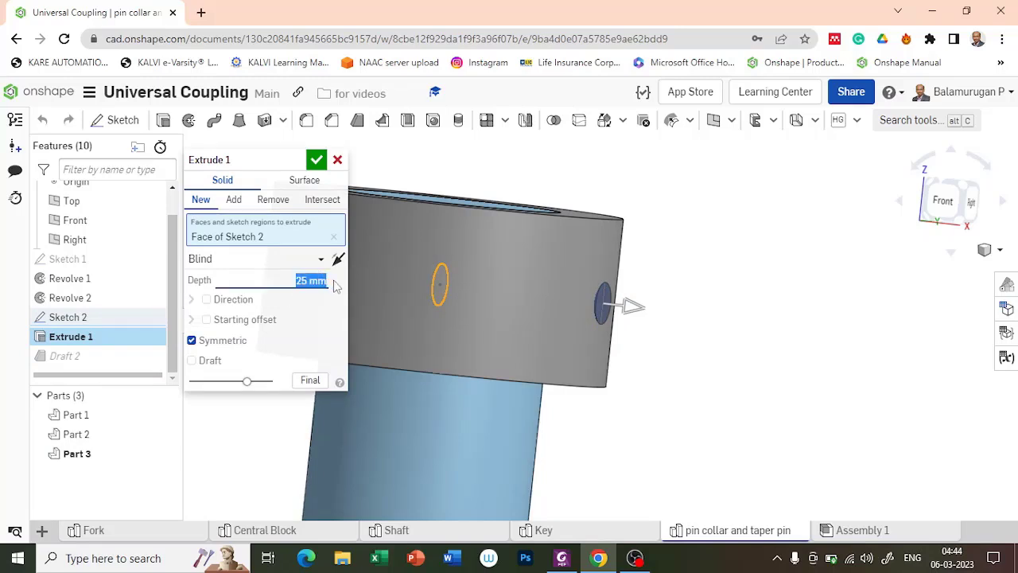
pyautogui.write('40')
pyautogui.press('Return')
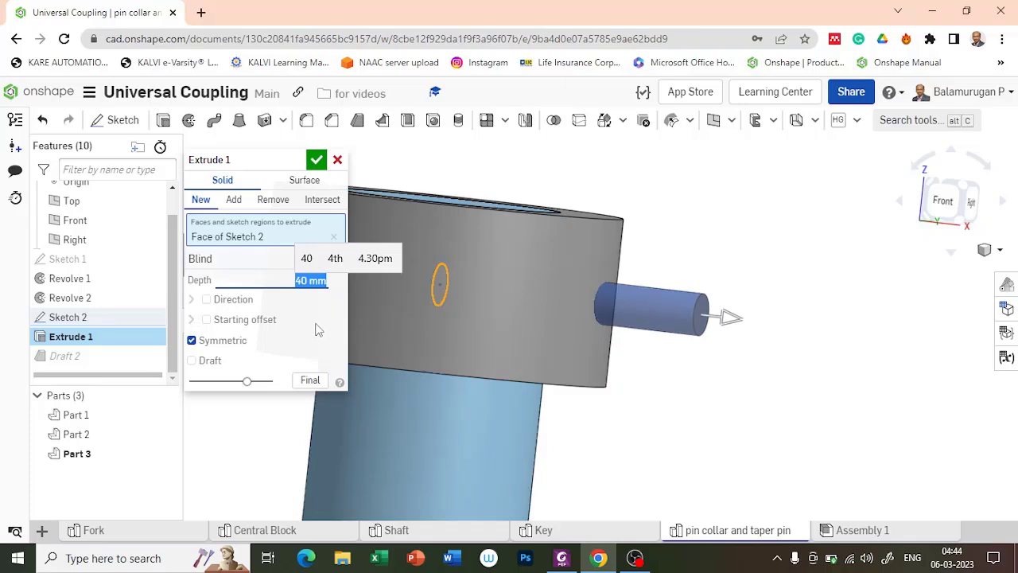
pyautogui.click(315, 160)
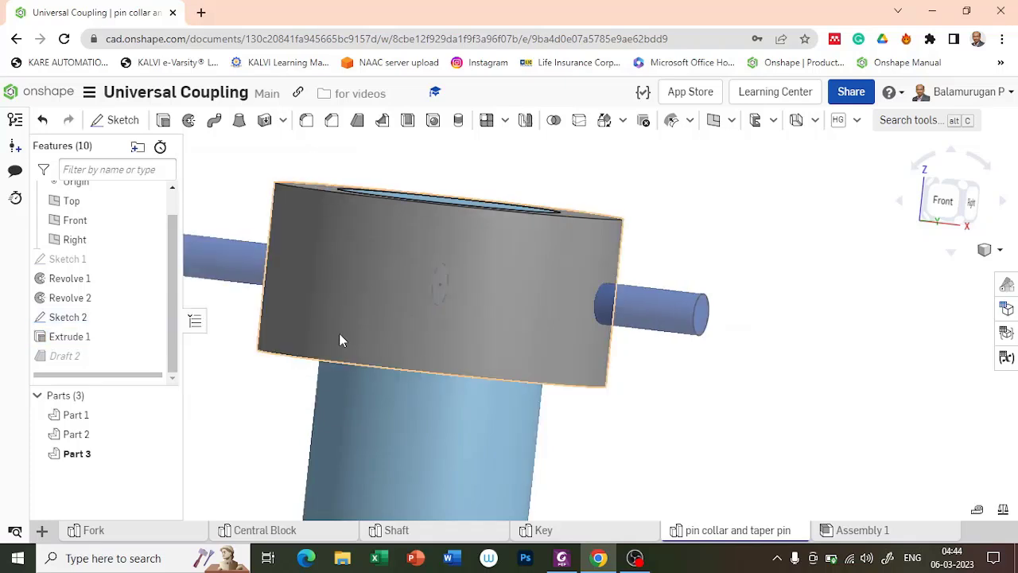
pyautogui.scroll(-1, 605, 414)
pyautogui.moveTo(672, 467); pyautogui.dragTo(664, 475, button='right')
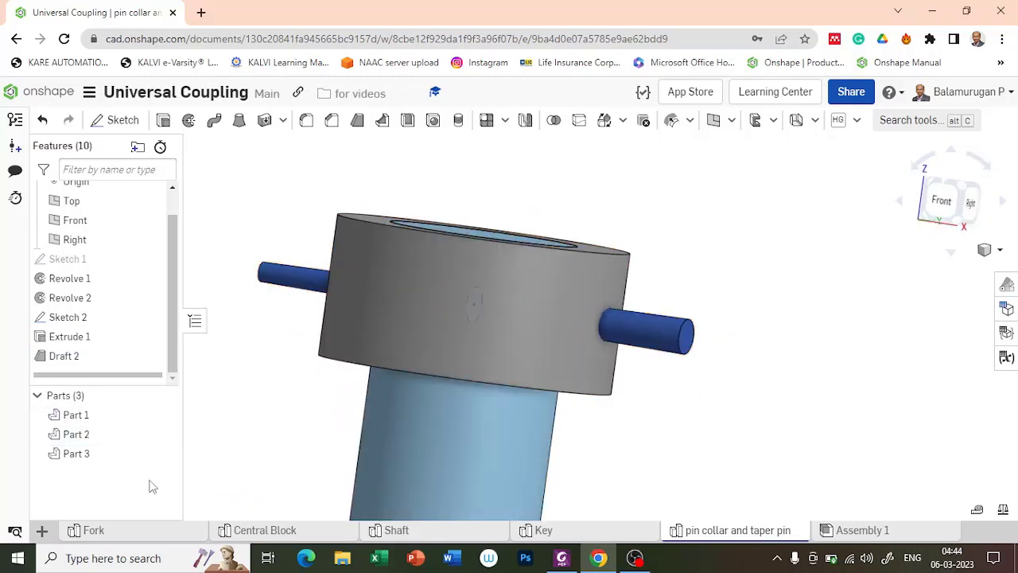
# Step: Hide the taper pin to check the collar's side for a hole, and show it again
pyautogui.click(164, 452)
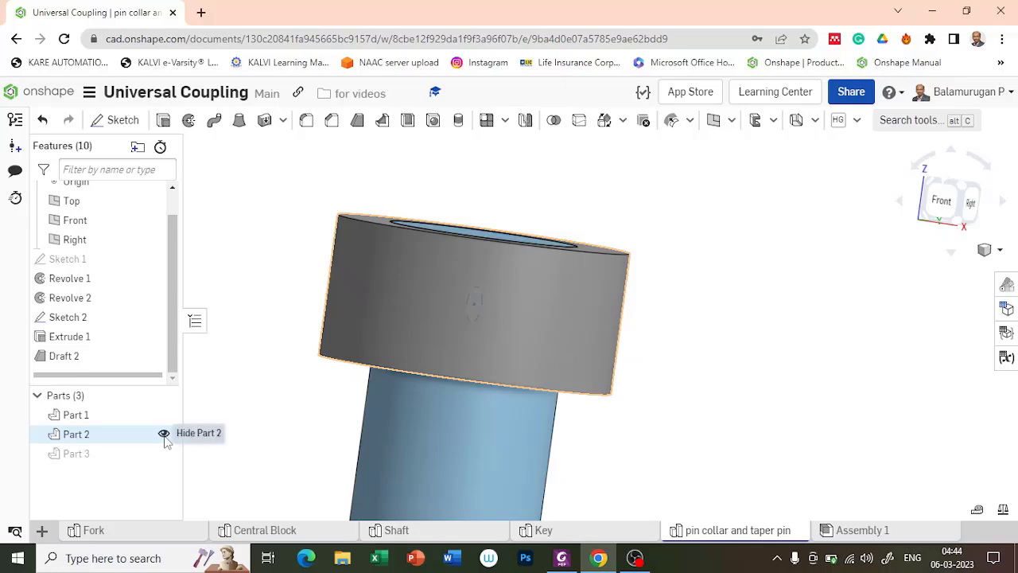
pyautogui.click(164, 454)
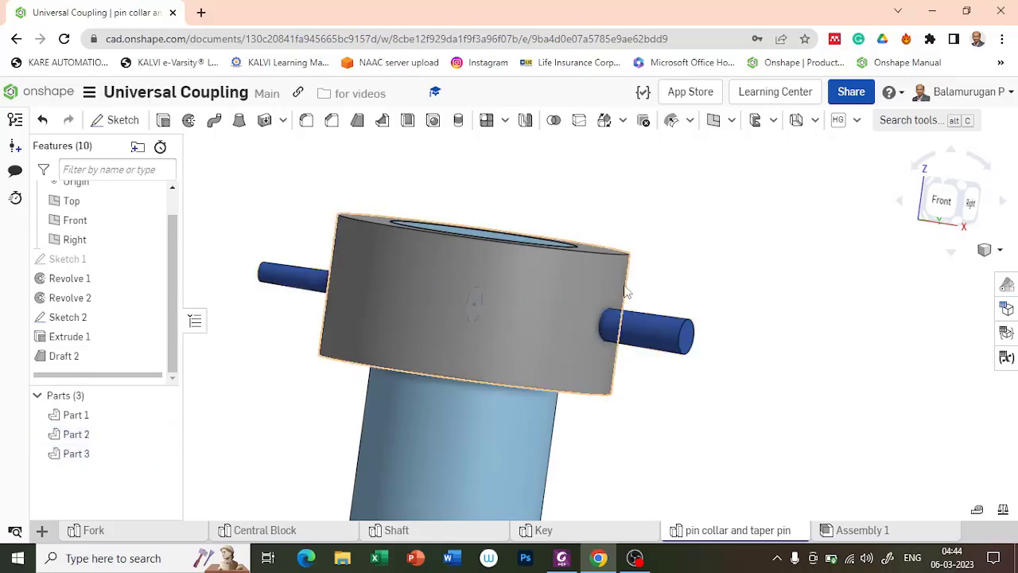
pyautogui.moveTo(646, 274); pyautogui.dragTo(689, 244, button='right')
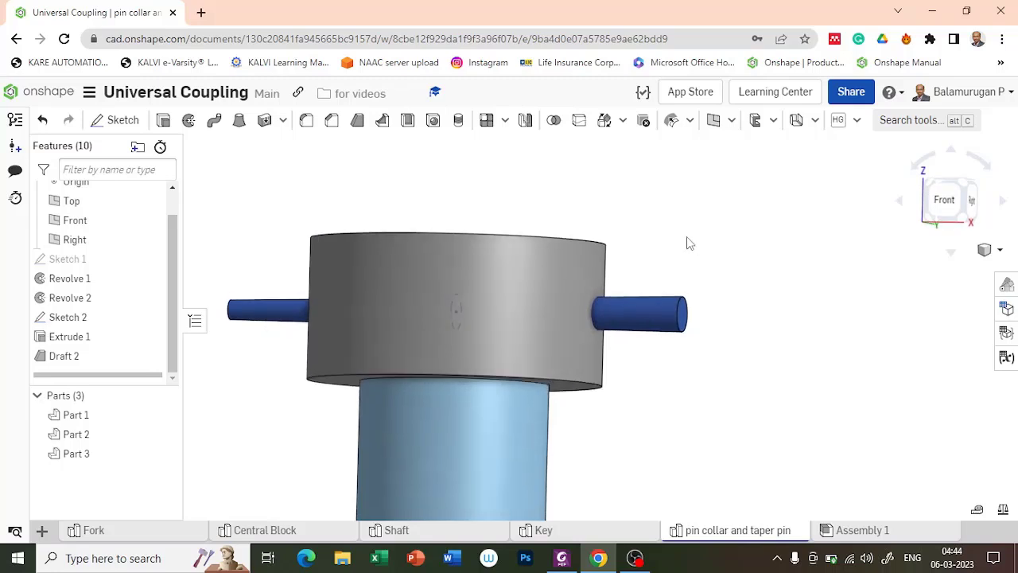
# Step: Subtract the taper pin from both the collar and the main pin with a Boolean, keeping the tool body
pyautogui.click(553, 120)
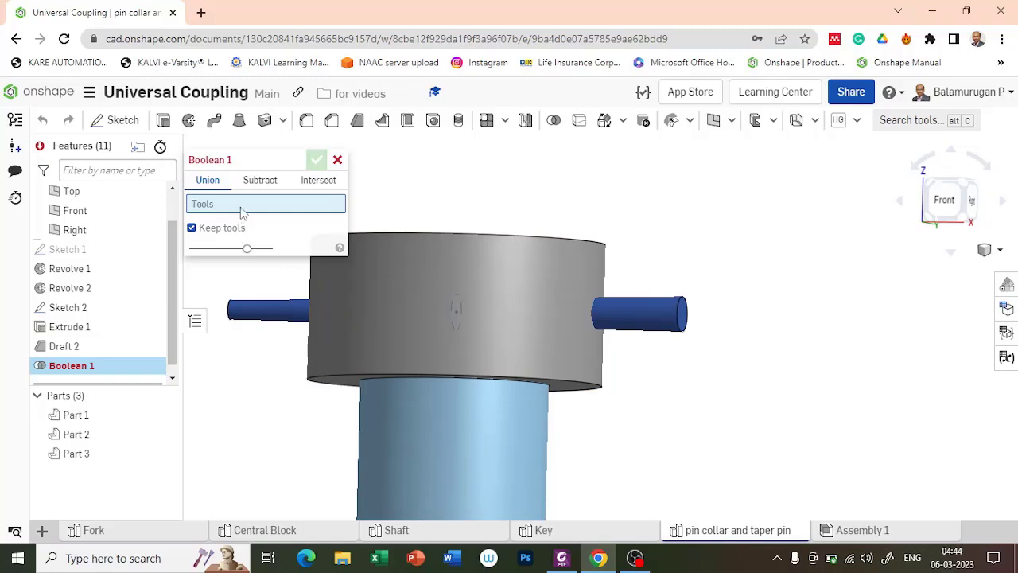
pyautogui.click(658, 315)
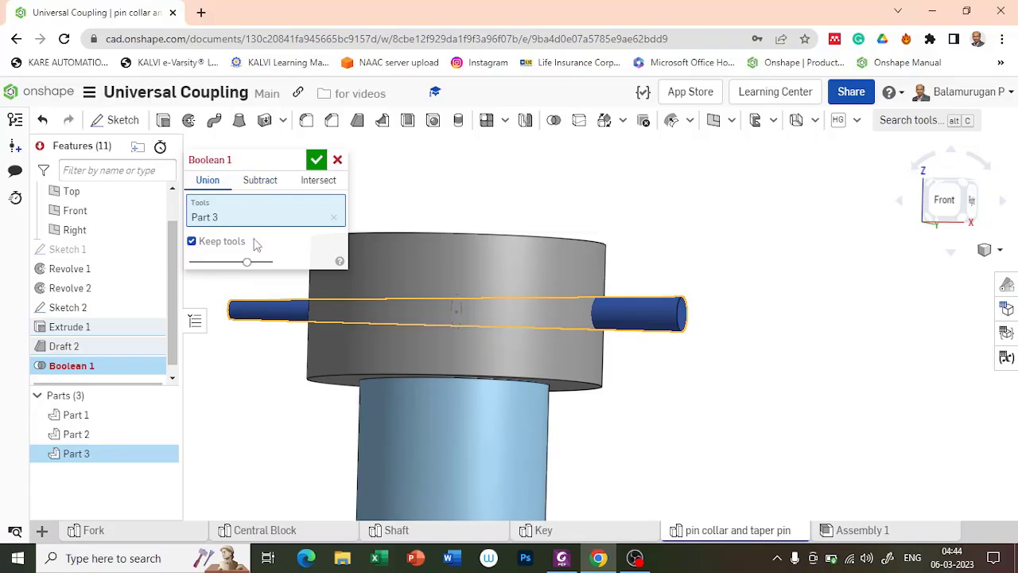
pyautogui.click(261, 181)
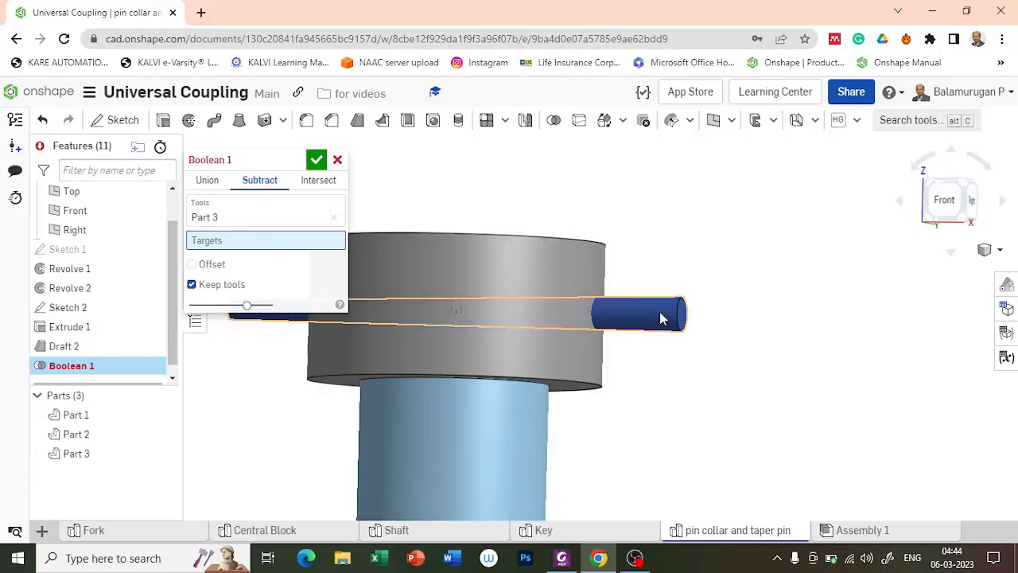
pyautogui.click(525, 276)
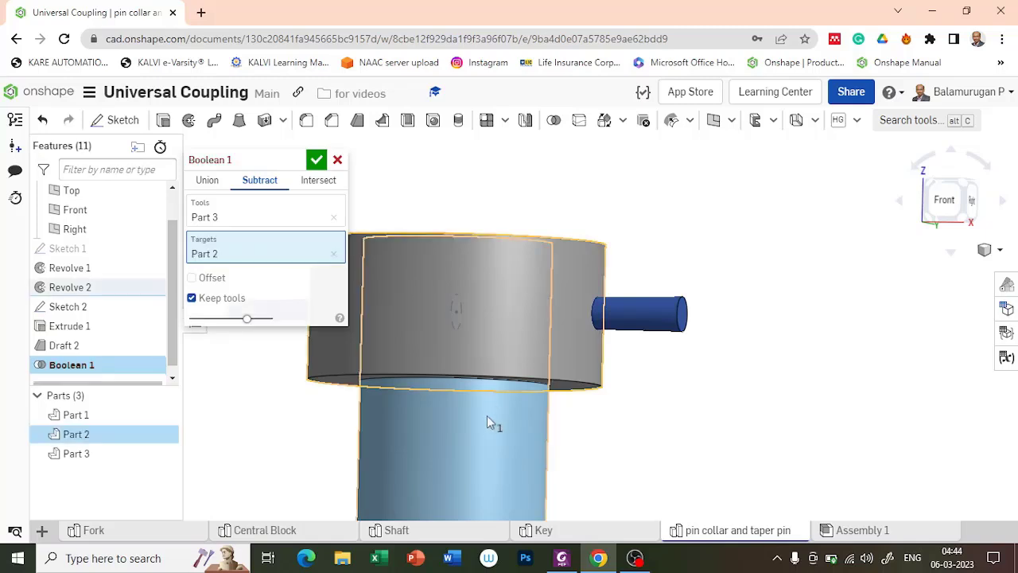
pyautogui.click(483, 438)
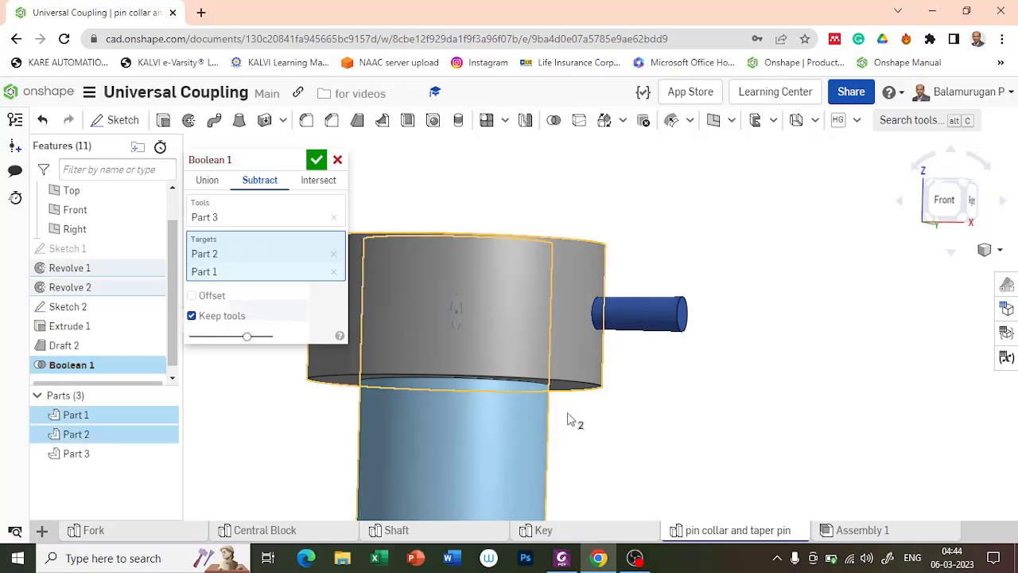
pyautogui.hotkey('shift', '7')
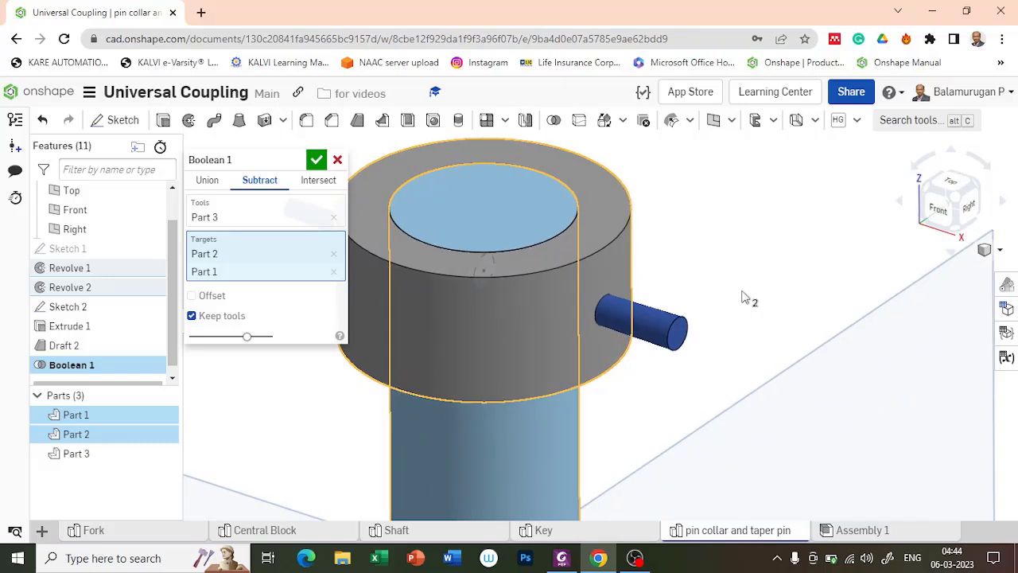
pyautogui.click(316, 160)
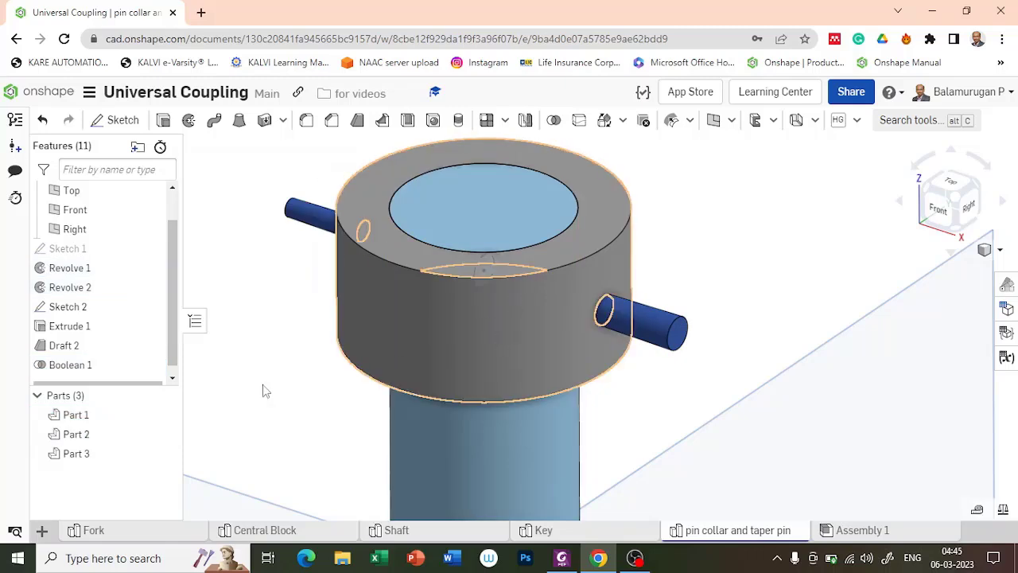
# Step: Hide the taper pin, inspect the tapered hole cut through the collar, and show the taper pin again
pyautogui.click(164, 453)
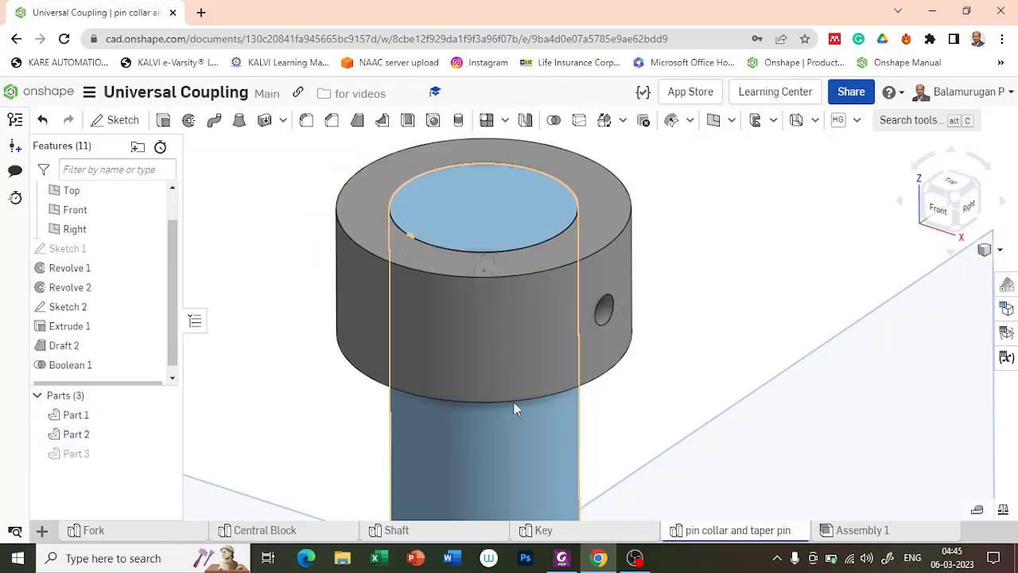
pyautogui.moveTo(614, 404); pyautogui.dragTo(649, 370, button='right')
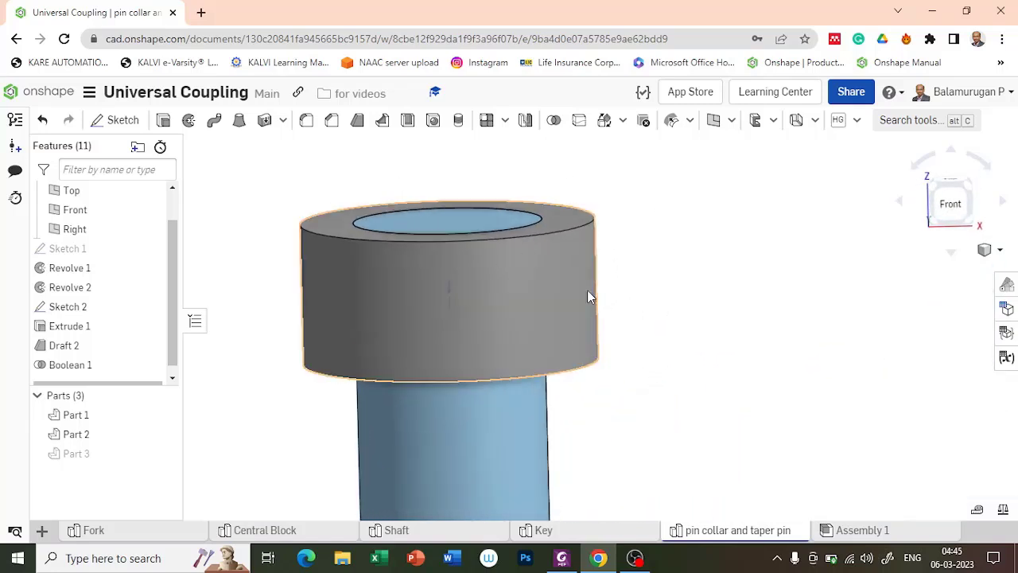
pyautogui.scroll(3, 536, 302)
pyautogui.scroll(-4, 537, 303)
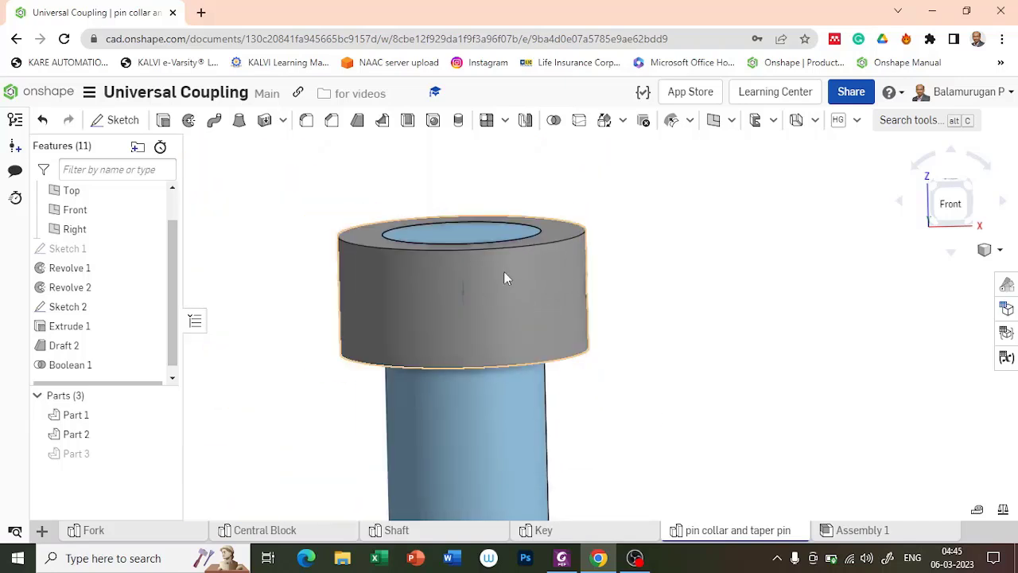
pyautogui.click(164, 453)
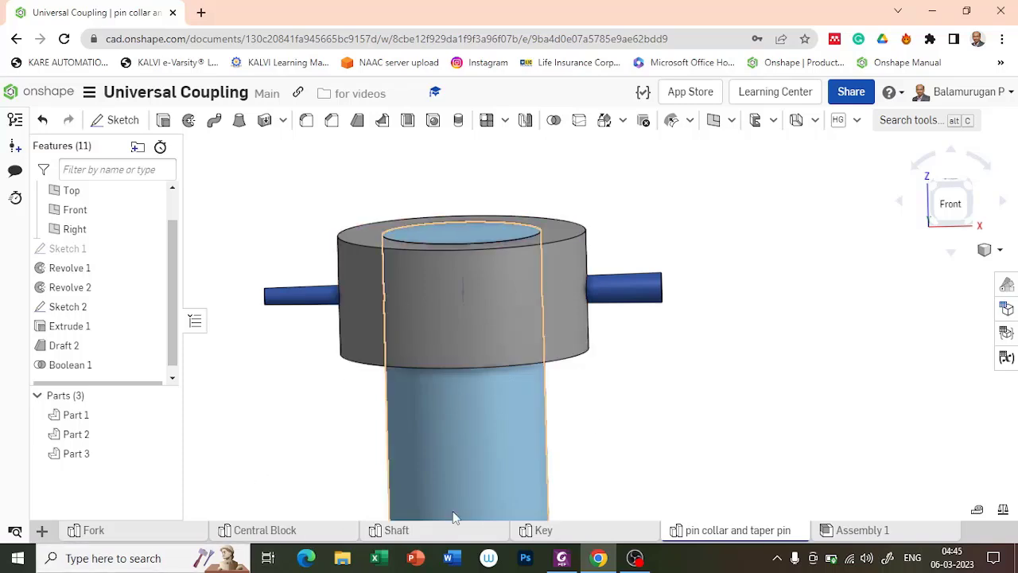
pyautogui.moveTo(738, 543)
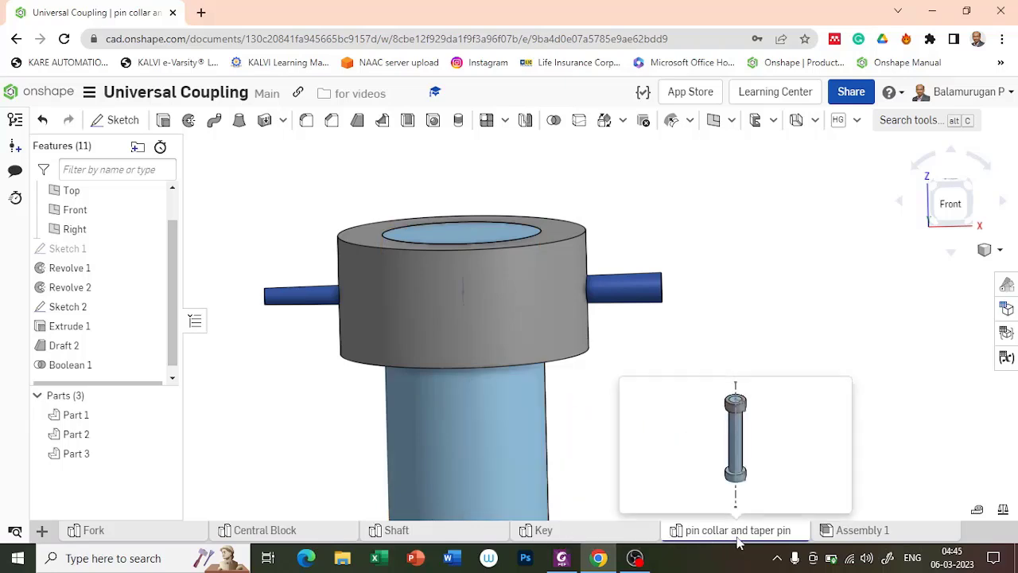